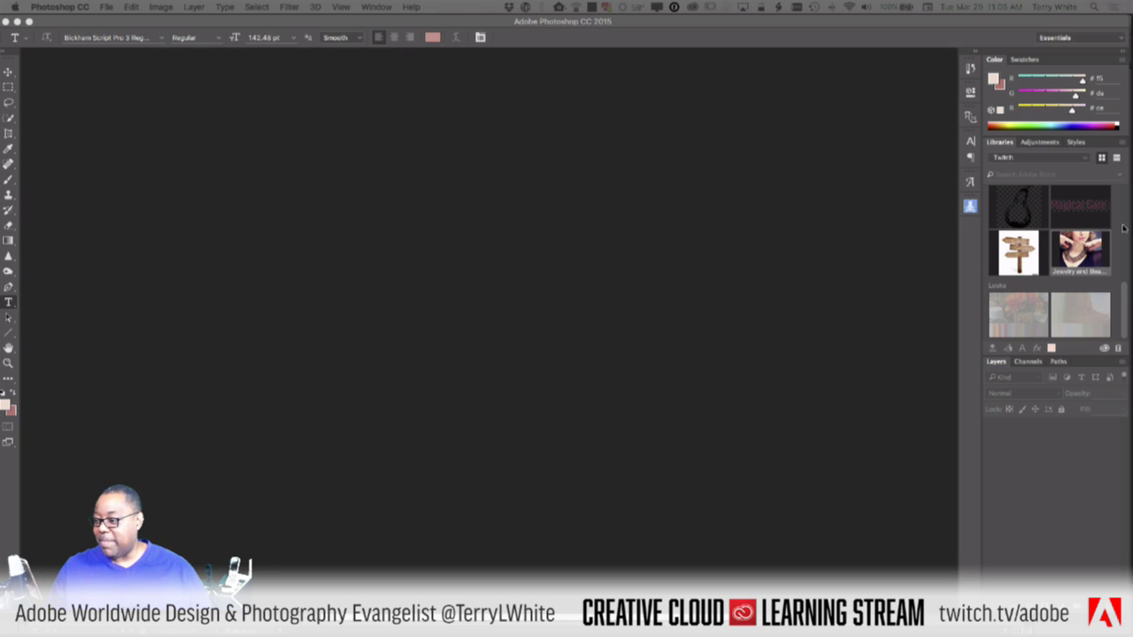
Step: Open the lighthouse Background image from the Adobe Stock library, showing the library's remaining assets to find it
mouse_move(1123, 229)
left_mouse_down()
mouse_move(1130, 341)
mouse_move(1126, 212)
left_mouse_up()
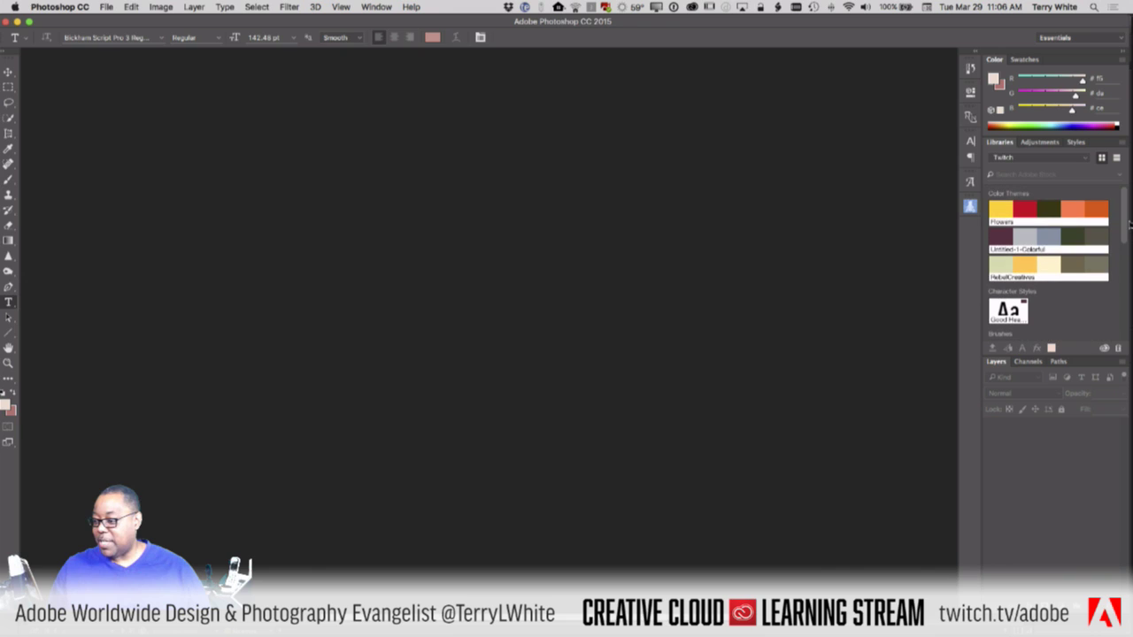
left_click(1018, 159)
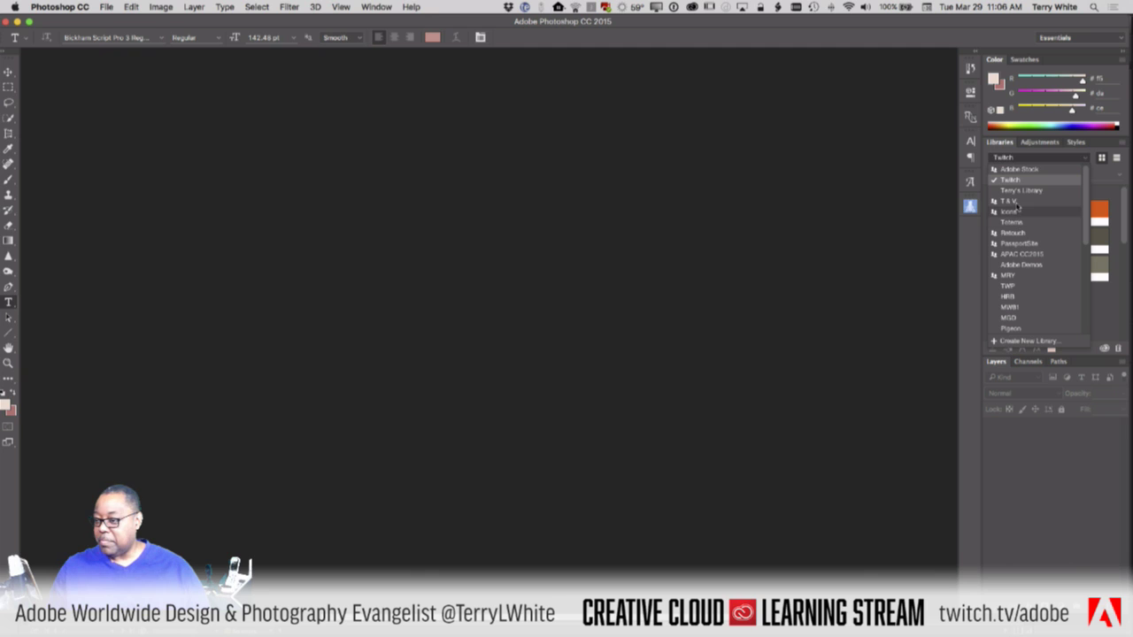
left_click(1021, 171)
scroll(1081, 223, "down", 3)
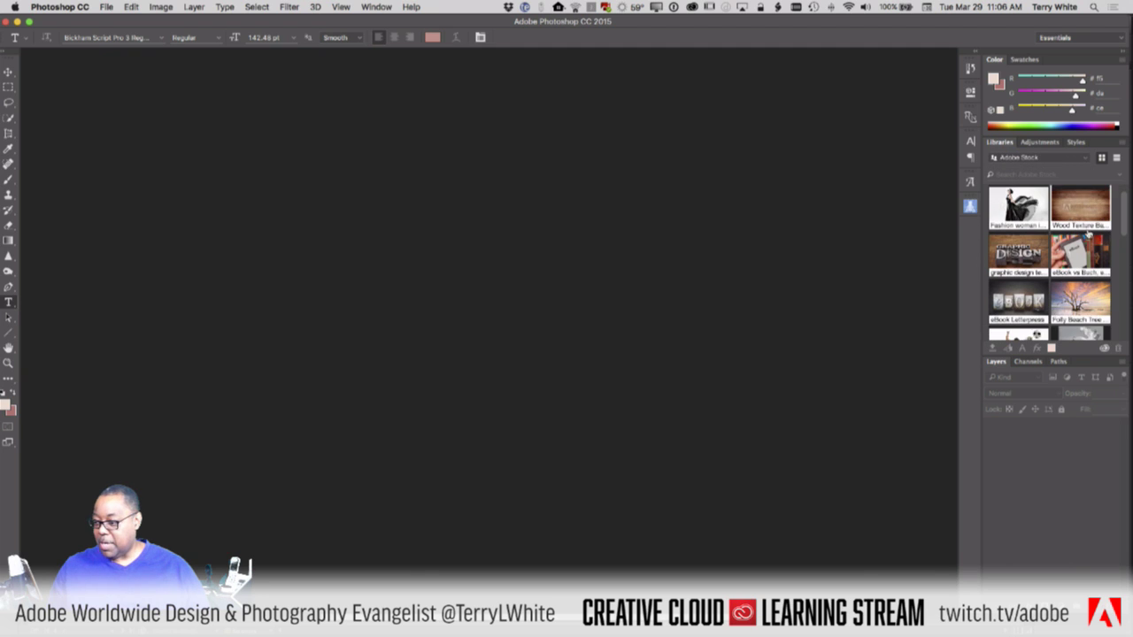
scroll(1085, 228, "down", 5)
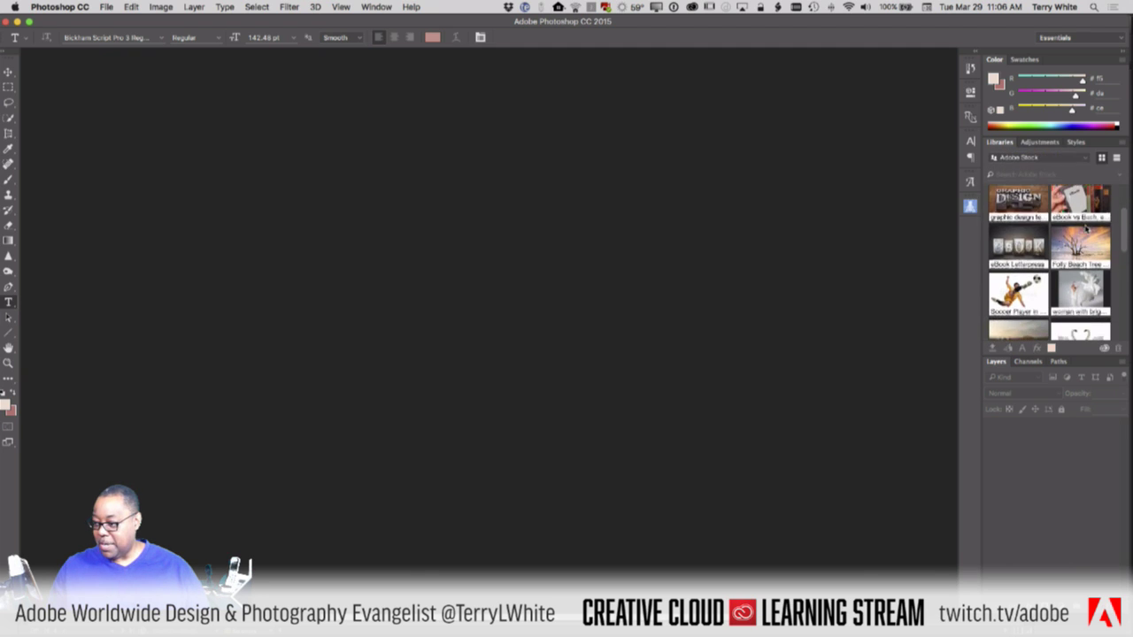
scroll(1085, 228, "down", 5)
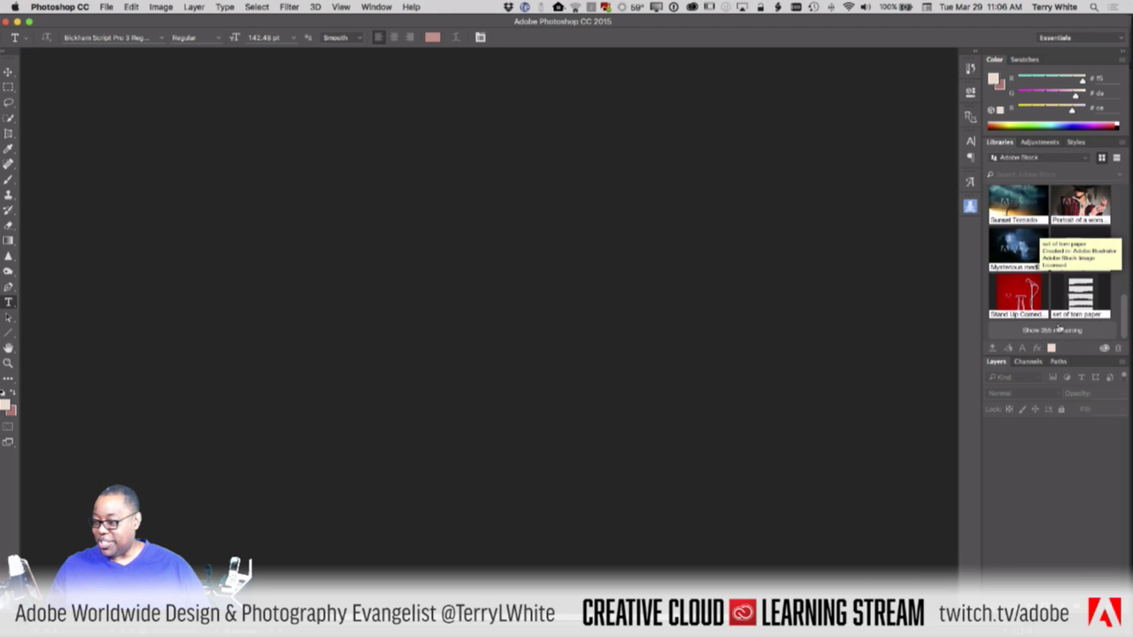
left_click(1055, 329)
scroll(1057, 320, "down", 5)
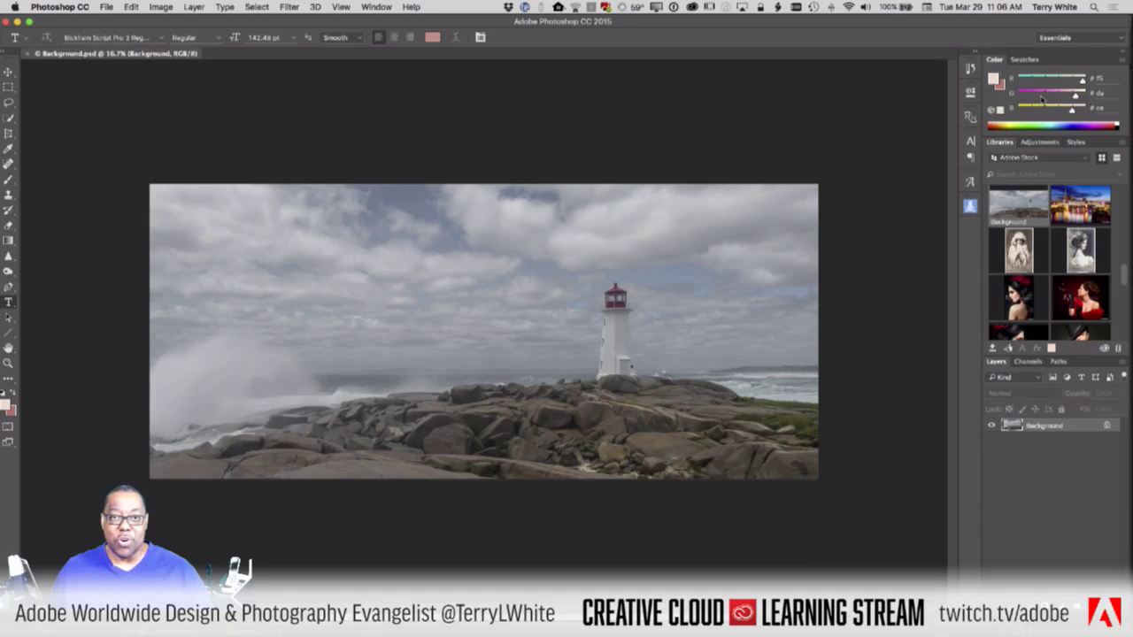
Step: Reset the Essentials workspace to its default layout
left_click(1058, 39)
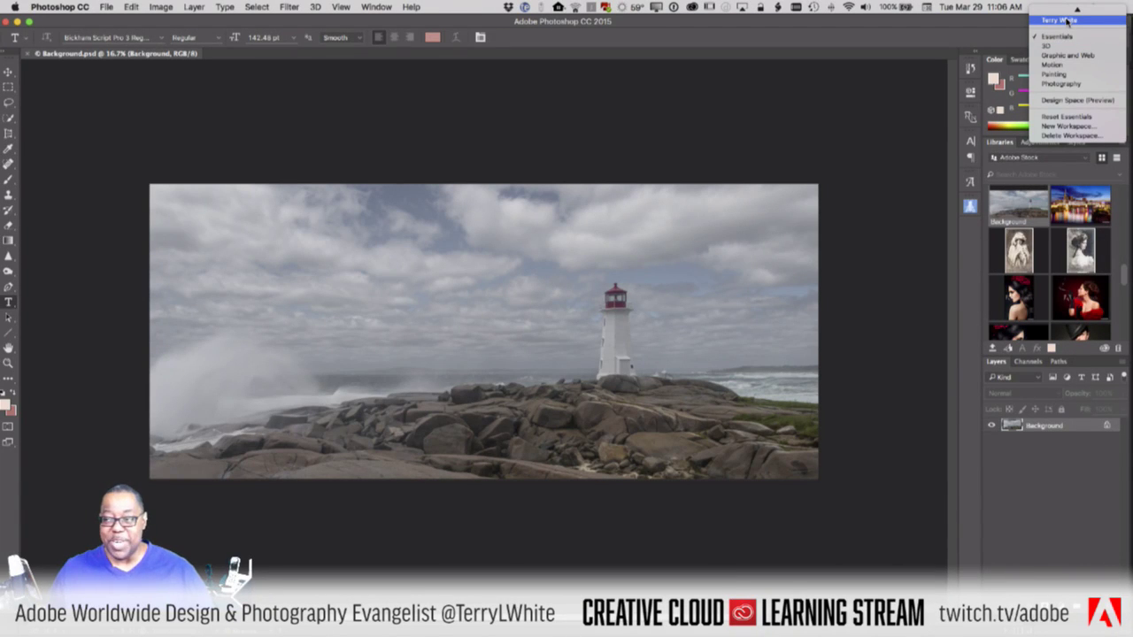
left_click(1065, 118)
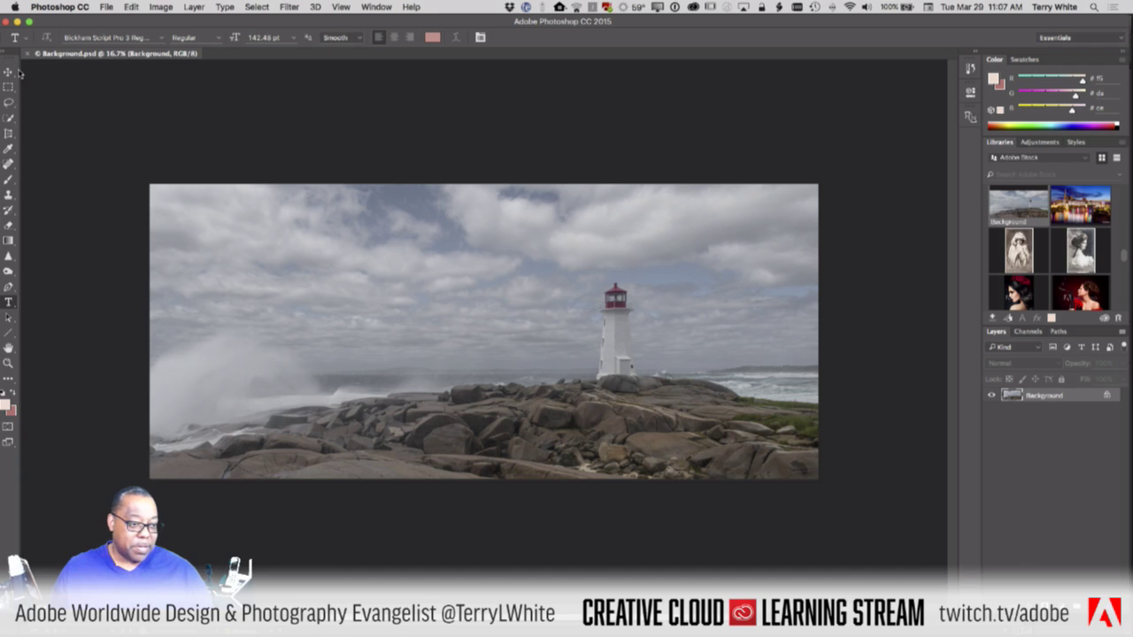
left_click(24, 39)
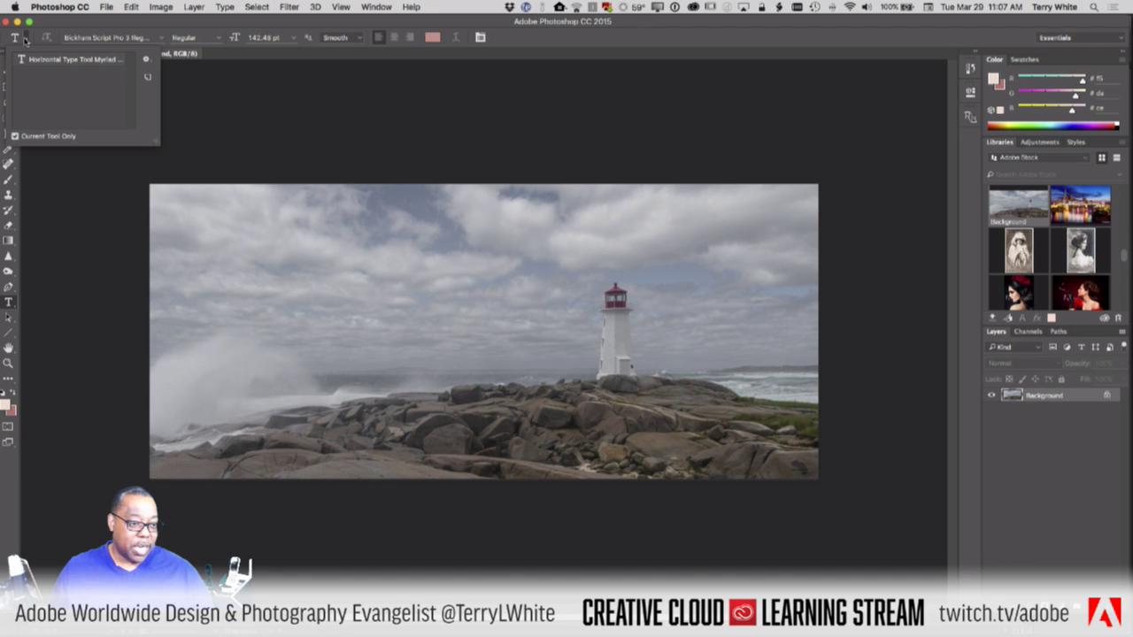
left_click(48, 188)
left_click(48, 188)
Step: Swap the Perspective Crop tool for the regular Crop tool, and switch to the Move tool
left_click(12, 136)
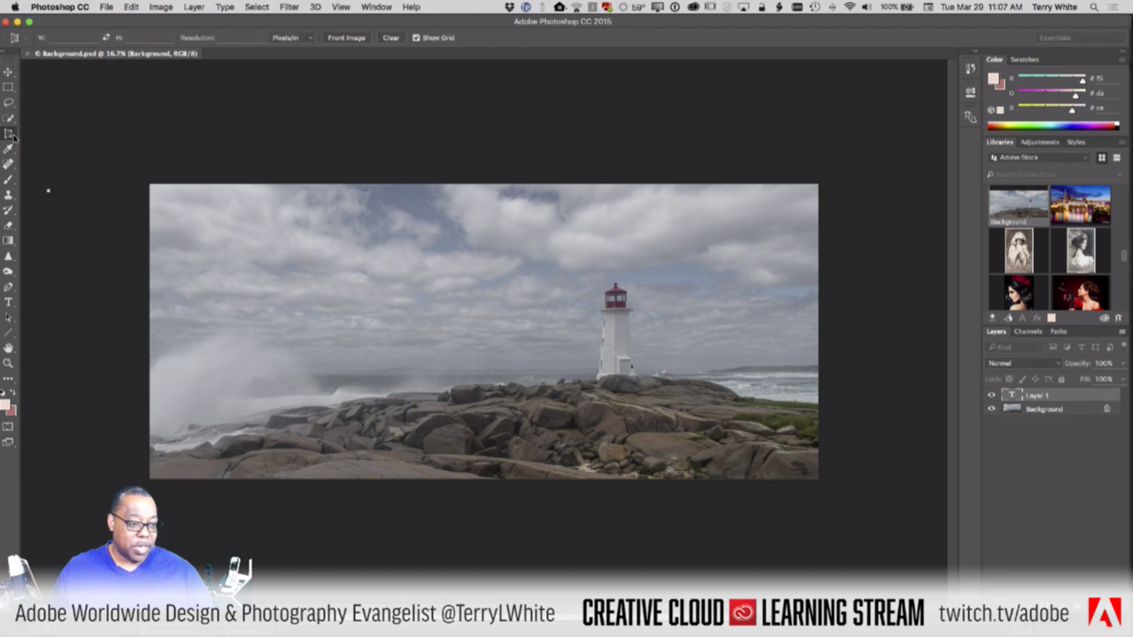
left_click(13, 137)
left_click(60, 153)
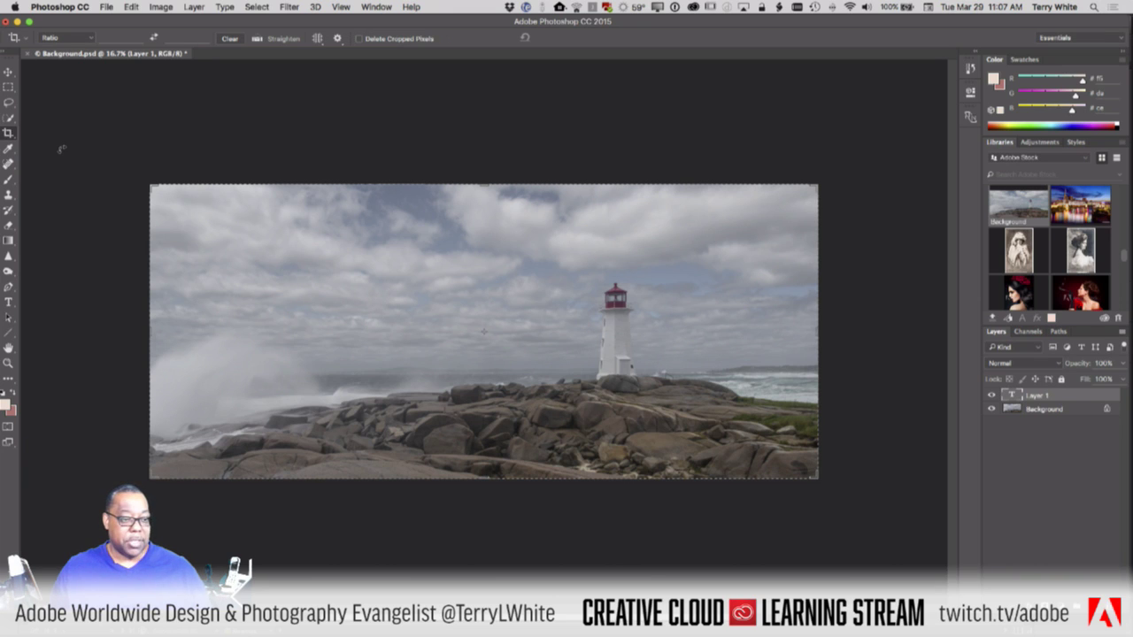
key("v")
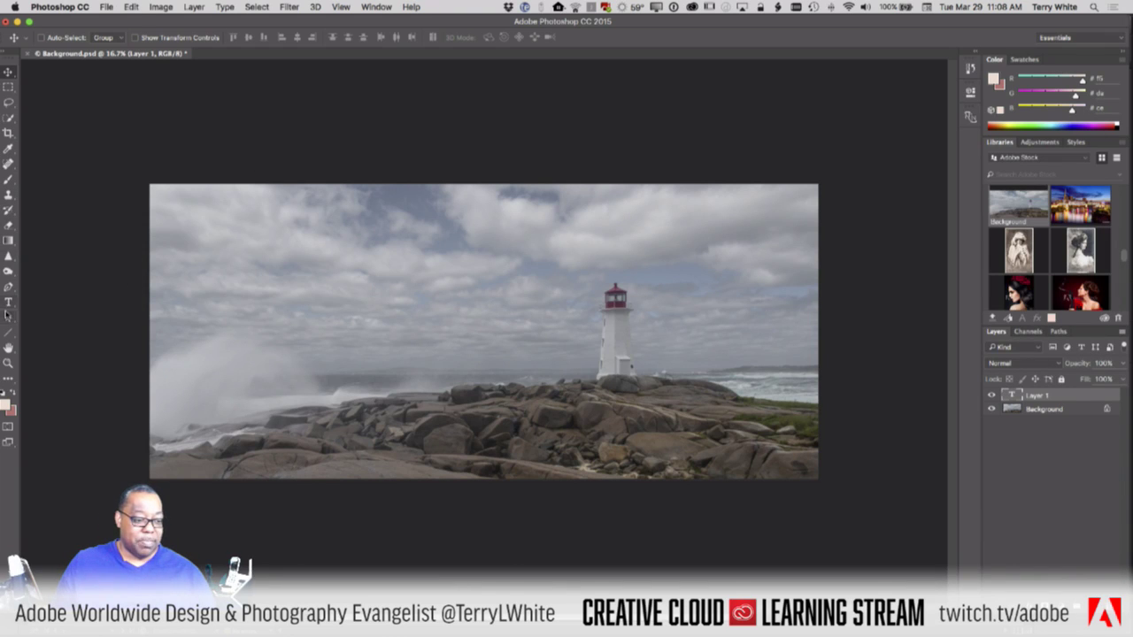
Step: Add a text layer reading "Lighthouse" in the sky above the breaking wave
left_click(8, 303)
left_click(256, 265)
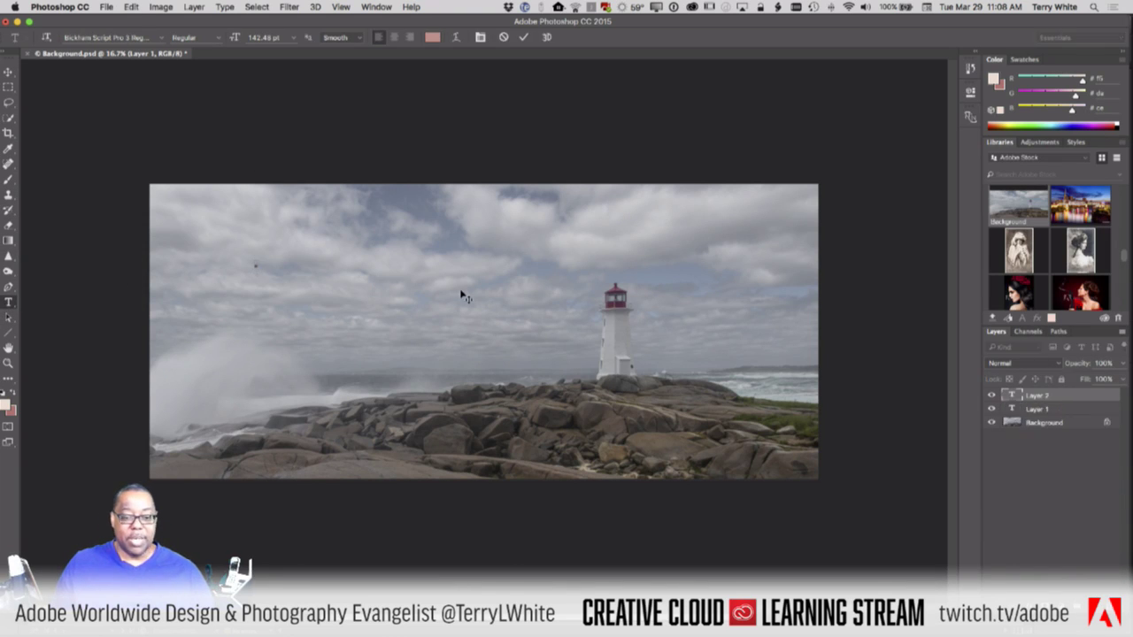
type("LI")
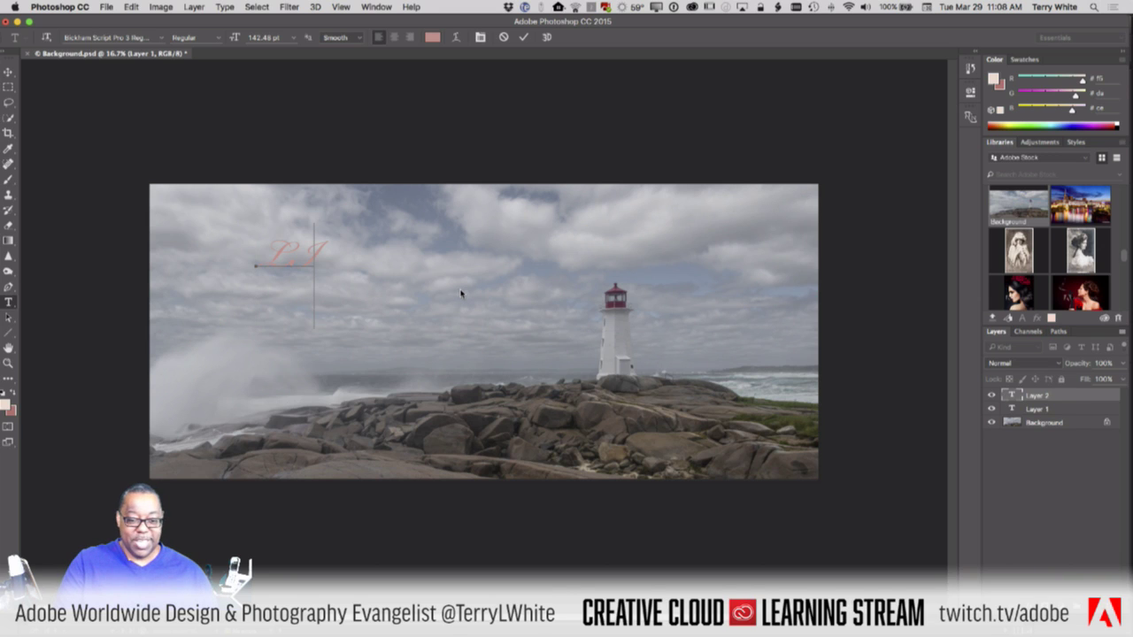
type("ght")
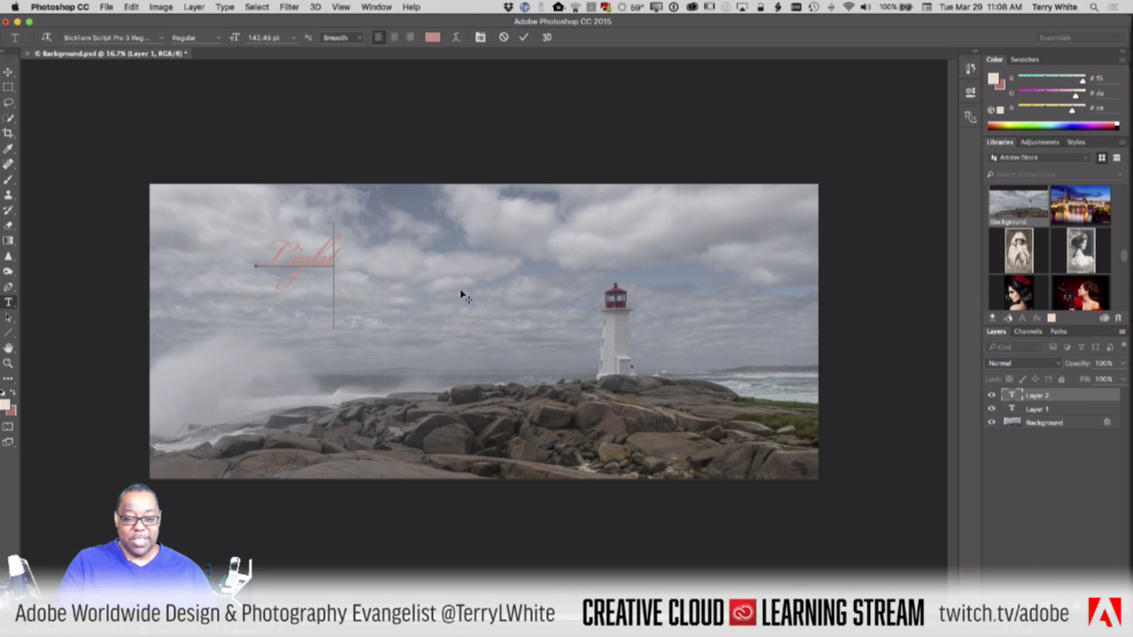
type("house")
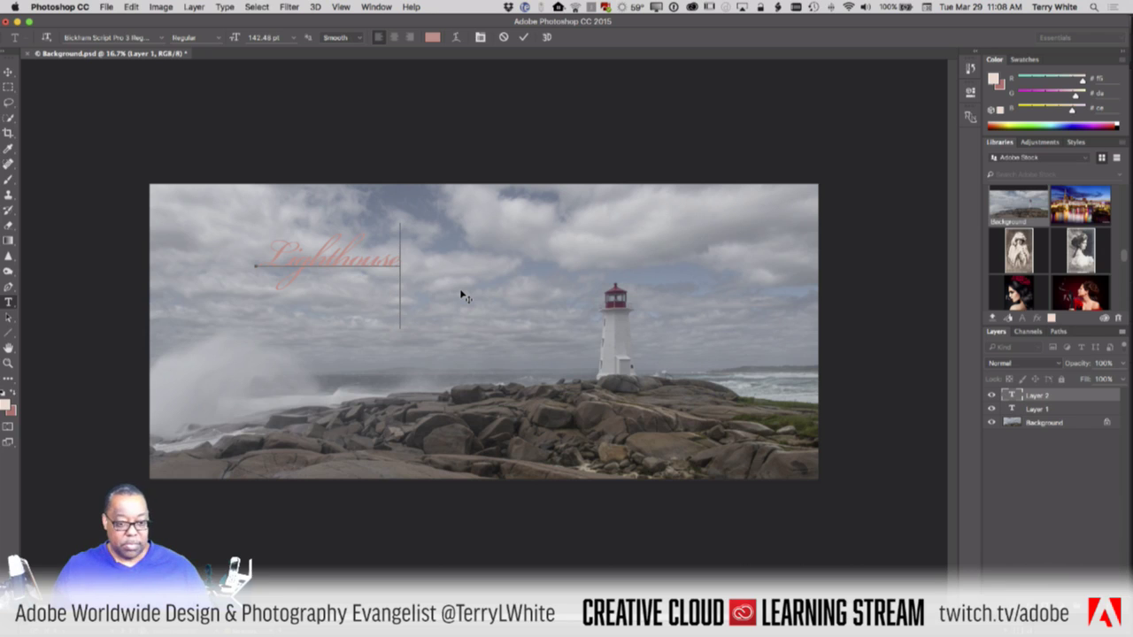
Step: Recolor the whole Lighthouse text dark green #434528, sampled from the grass beside the rocks, and commit it
key("super+a")
left_click(432, 37)
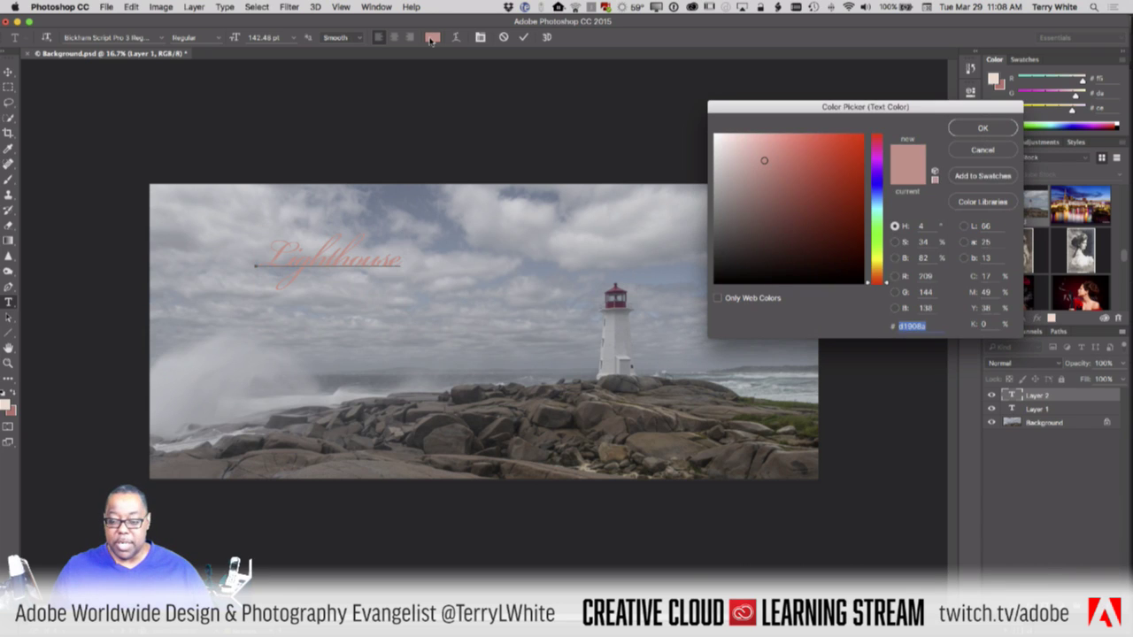
left_click(620, 442)
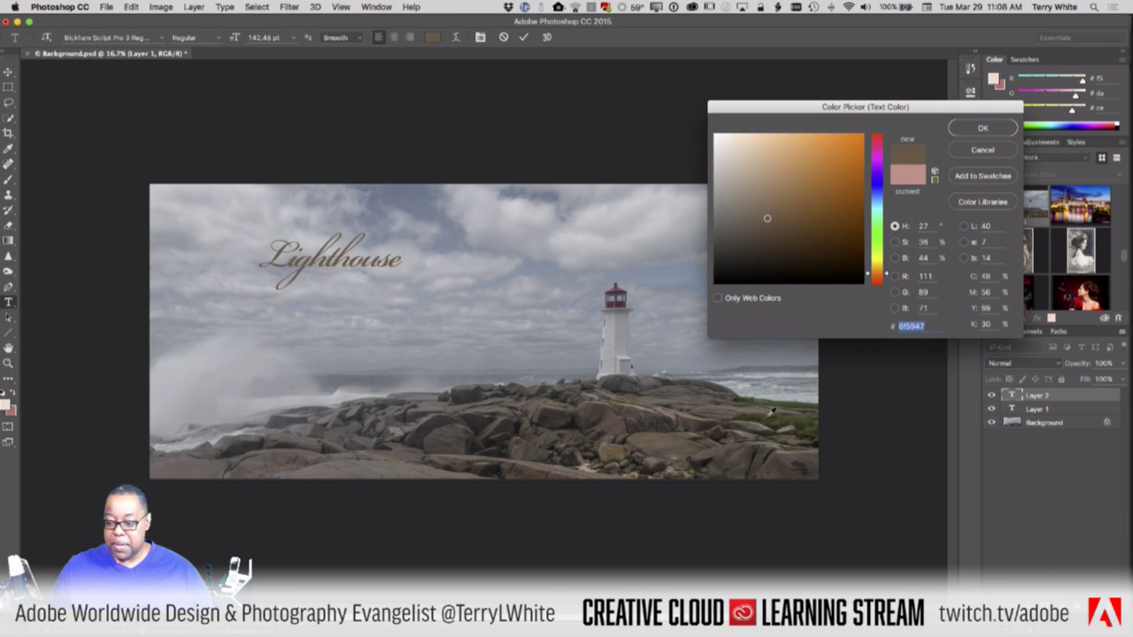
left_click(776, 413)
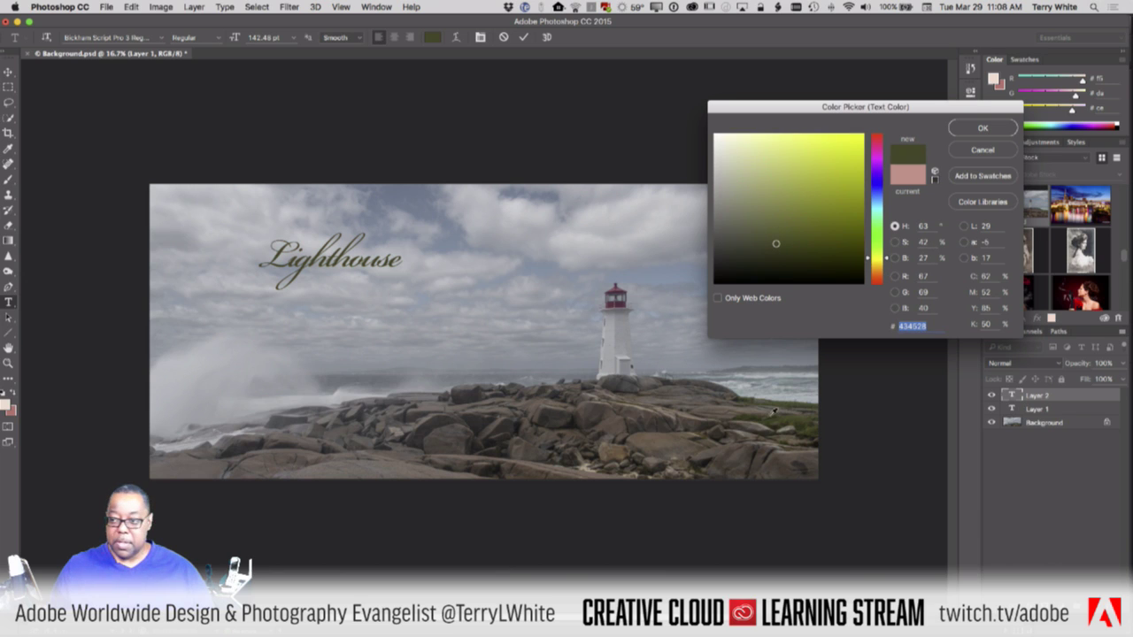
left_click(983, 130)
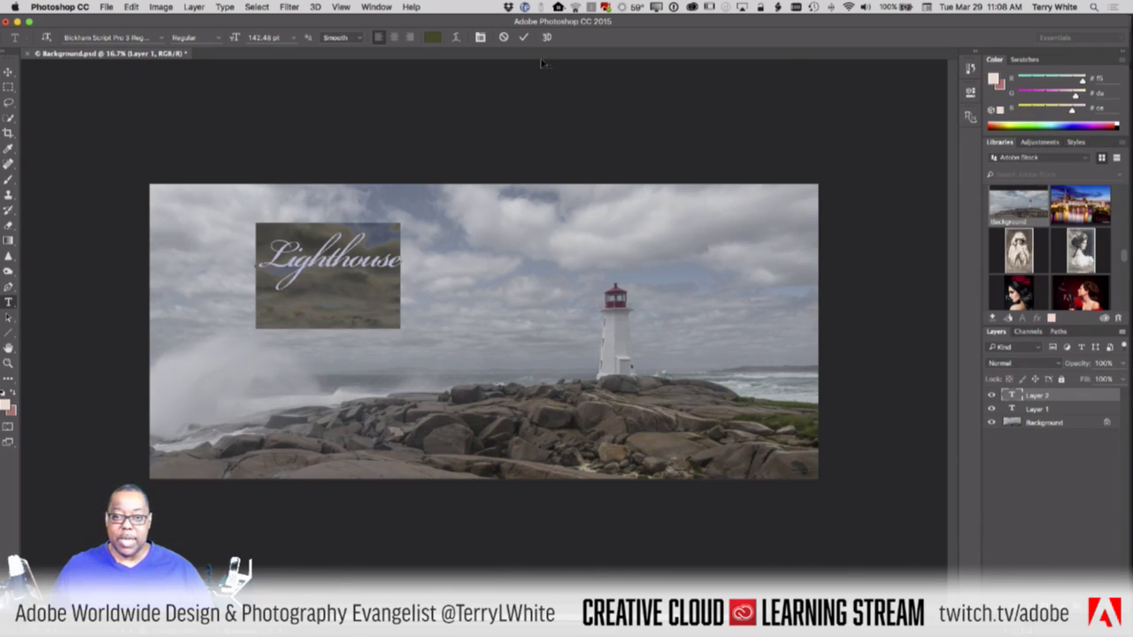
left_click(524, 38)
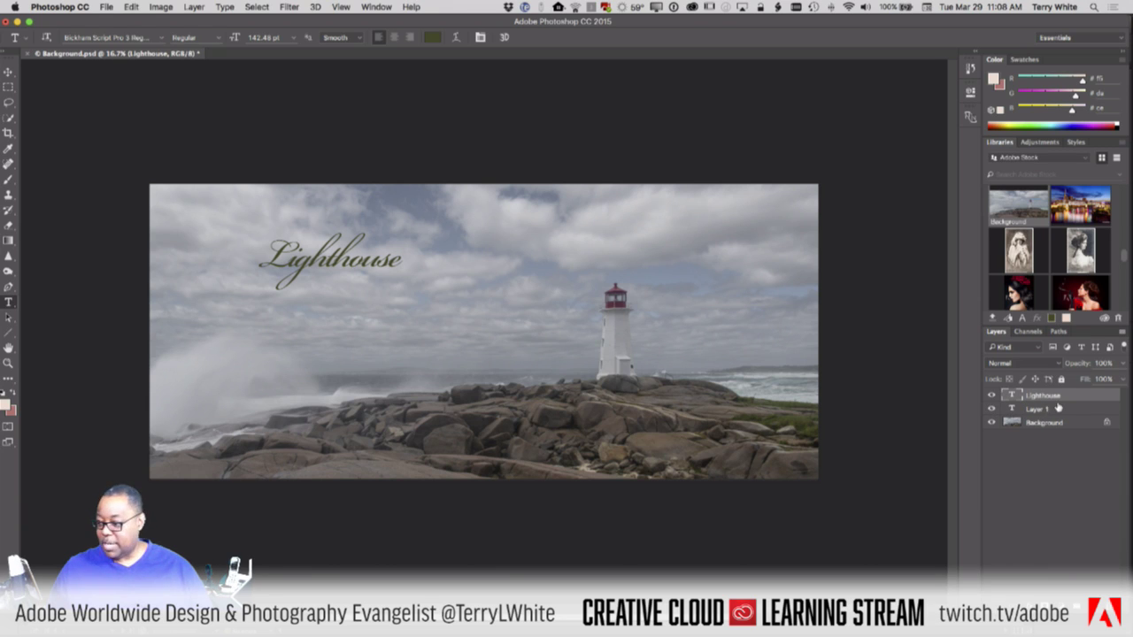
Step: Delete the empty text layer Layer 1 and move the Lighthouse text to the upper-left area of the sky
key("Delete")
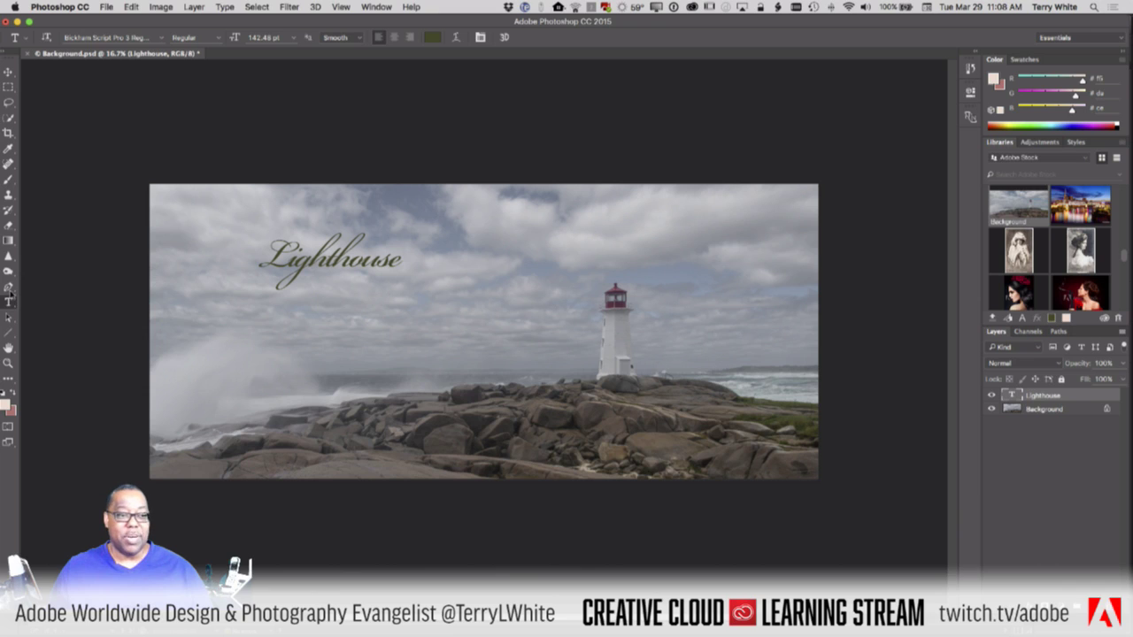
left_click(9, 74)
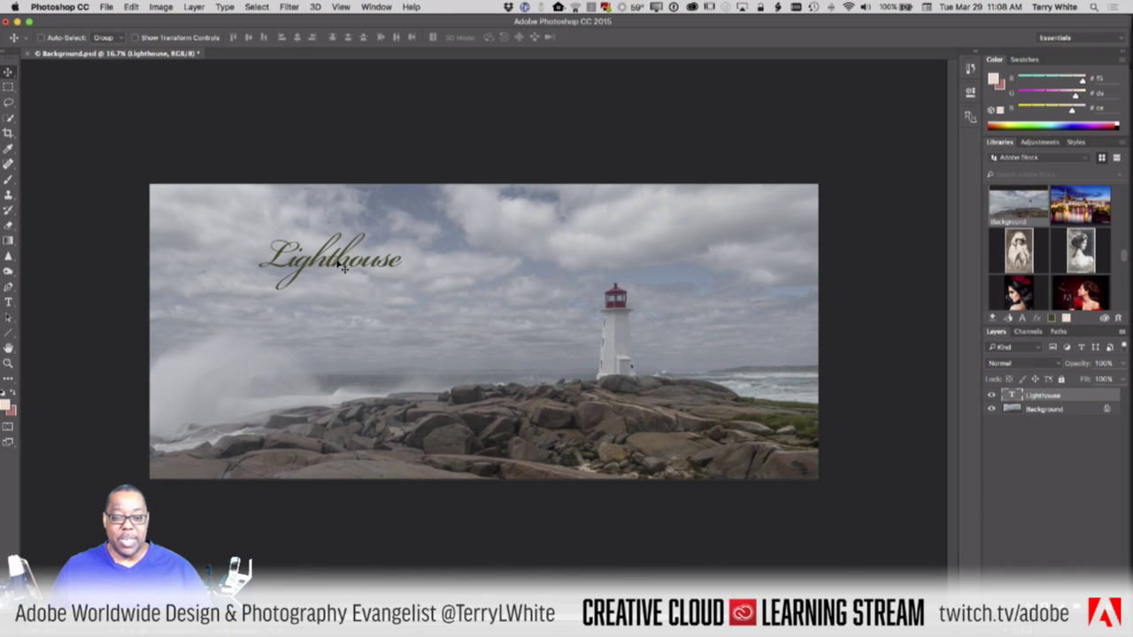
left_click_drag(348, 270, 371, 327)
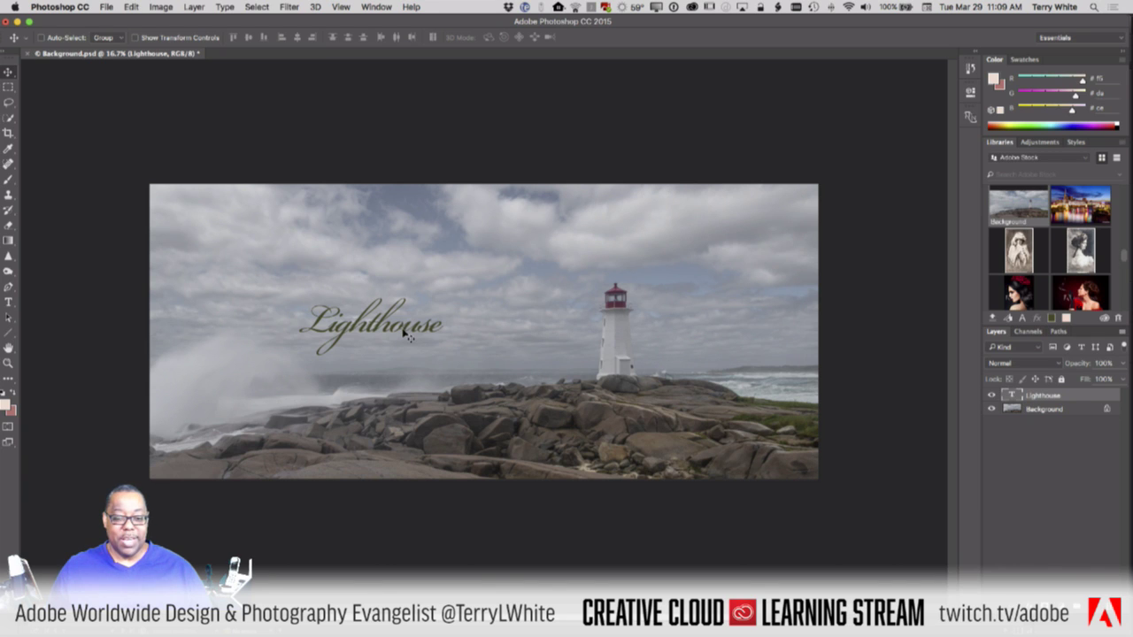
left_click_drag(407, 334, 298, 263)
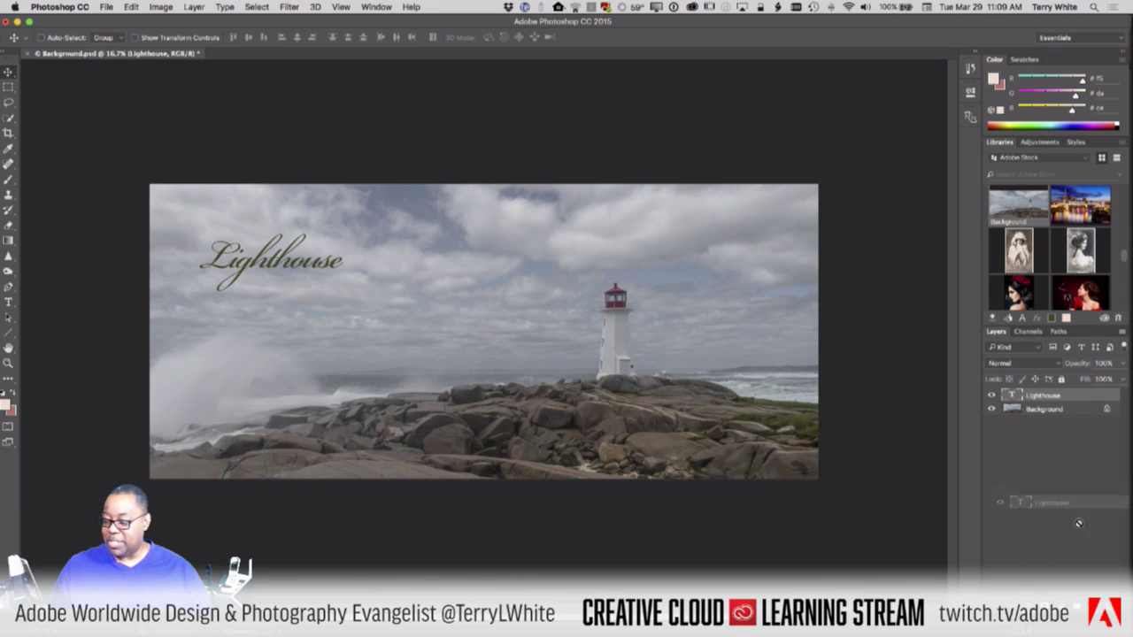
Step: Duplicate the Lighthouse text layer and place the copy just to the right of the lighthouse tower
key("super+j")
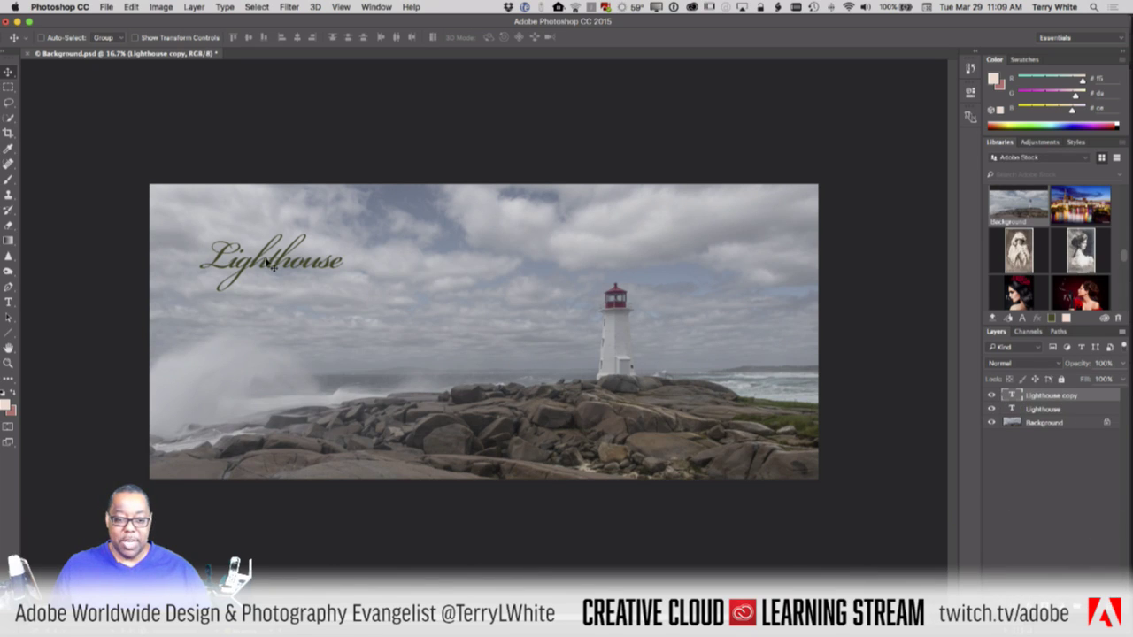
left_click_drag(271, 265, 718, 334)
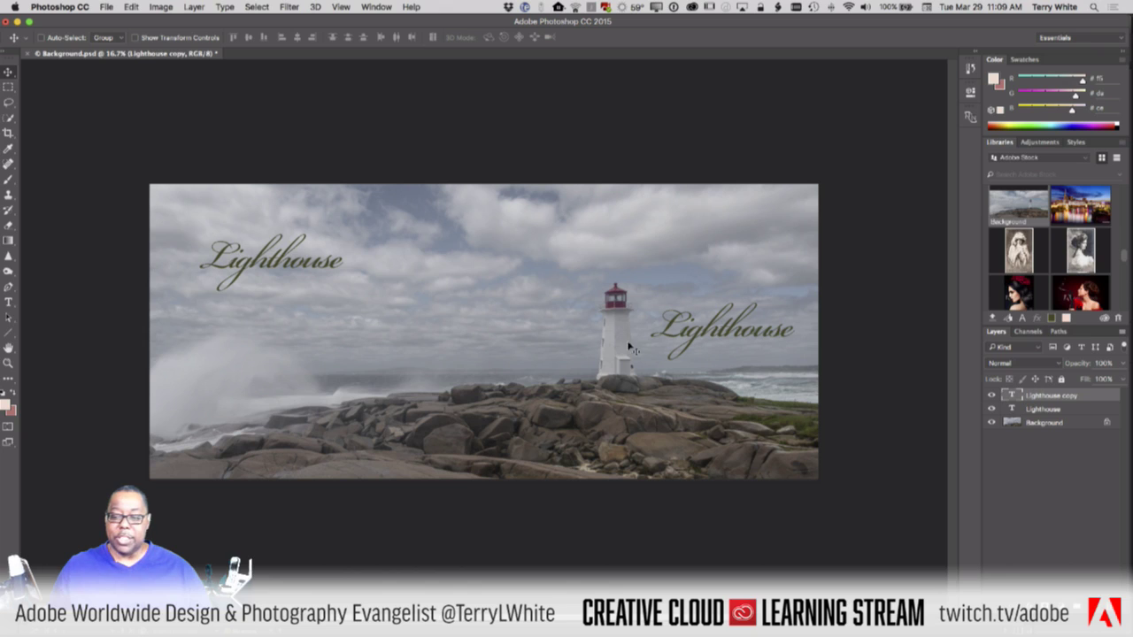
Step: Replace the copied text beside the tower with "RED" and set its font to Clavo Bold
left_click(8, 303)
left_click(718, 343)
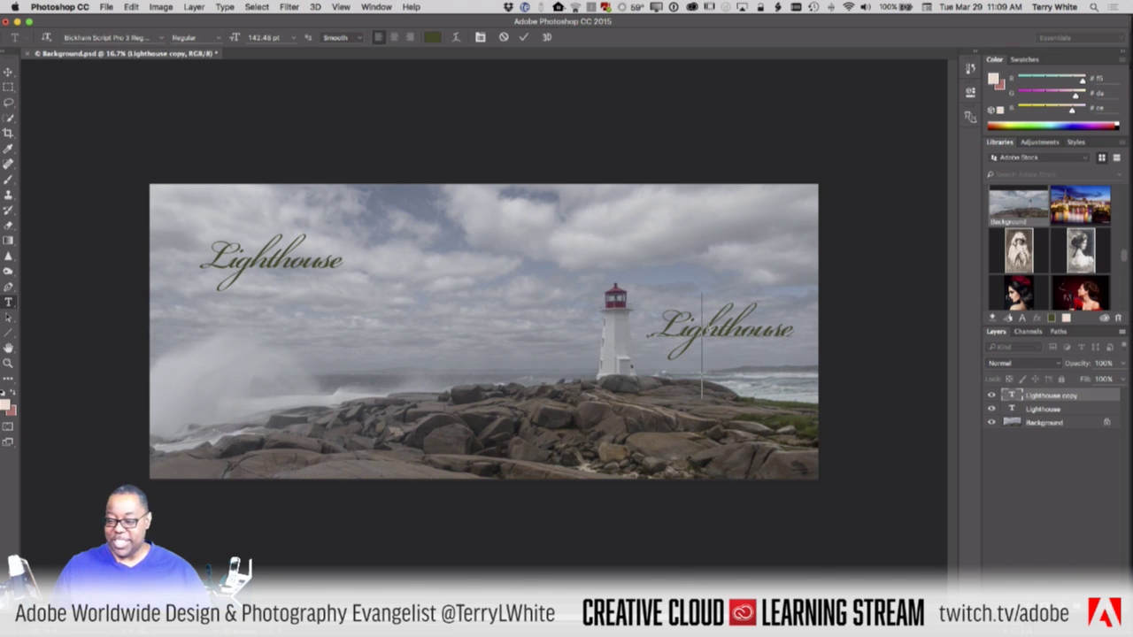
key("super+a")
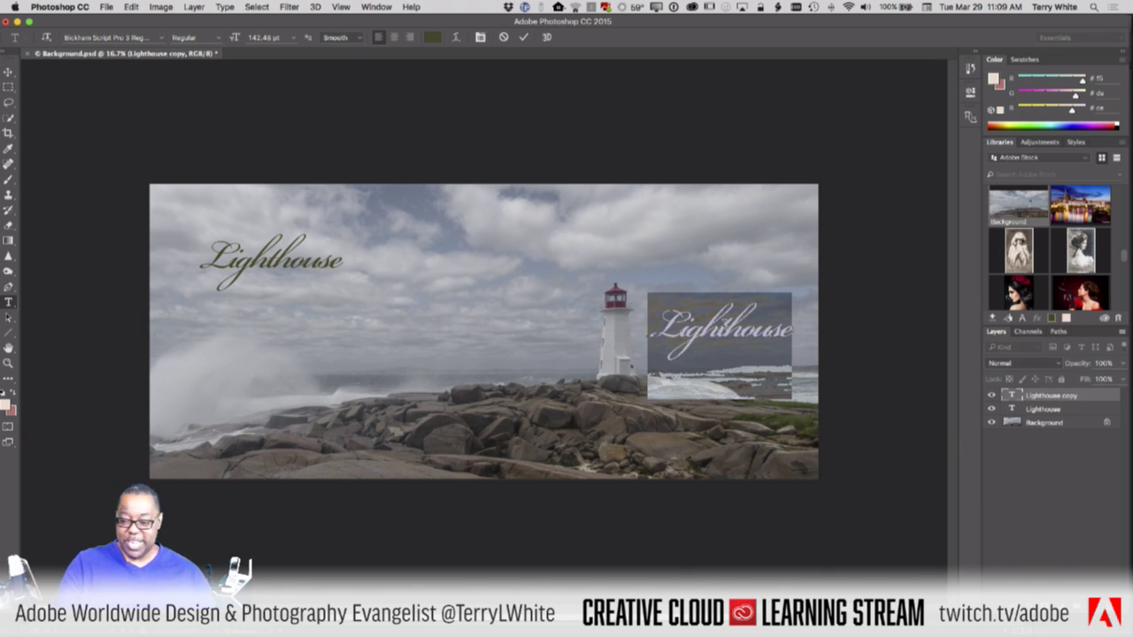
type("RED")
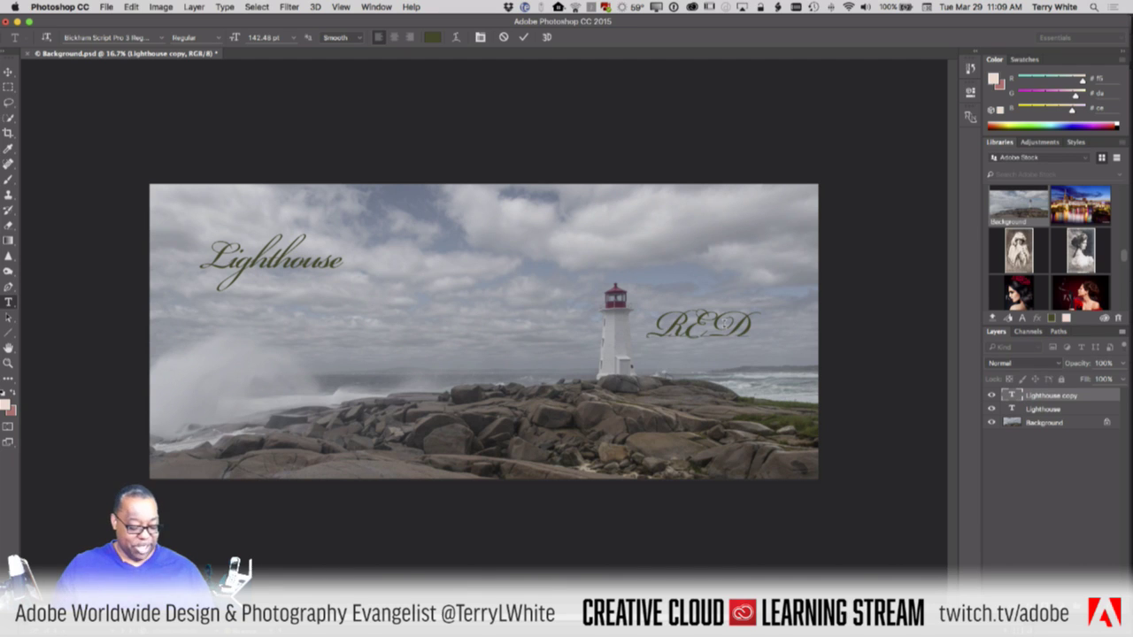
key("super+a")
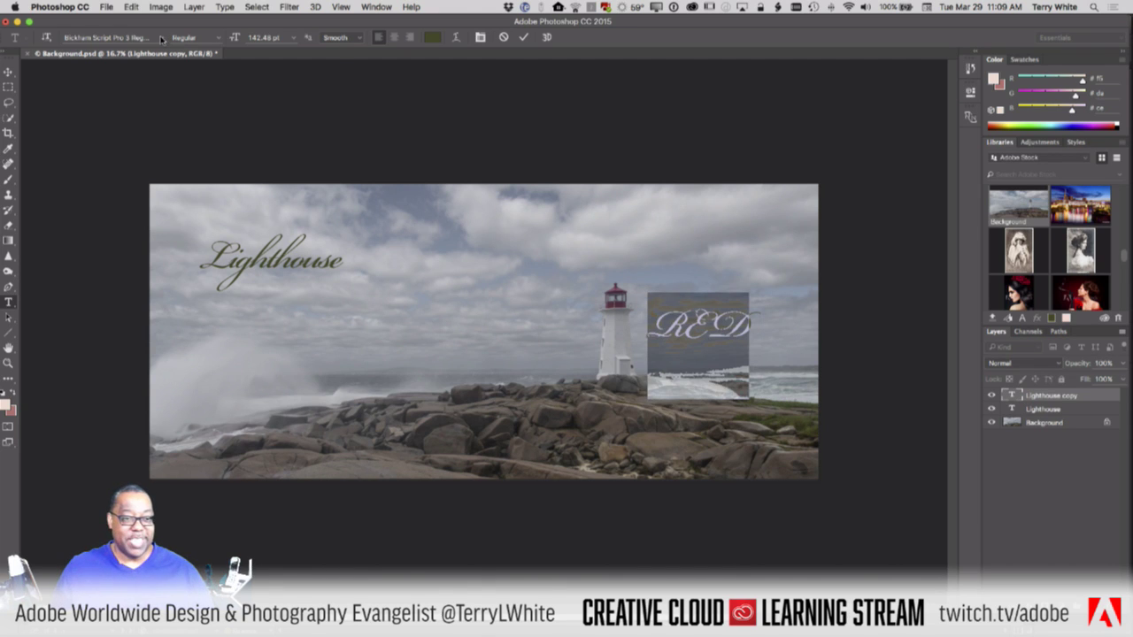
left_click(162, 37)
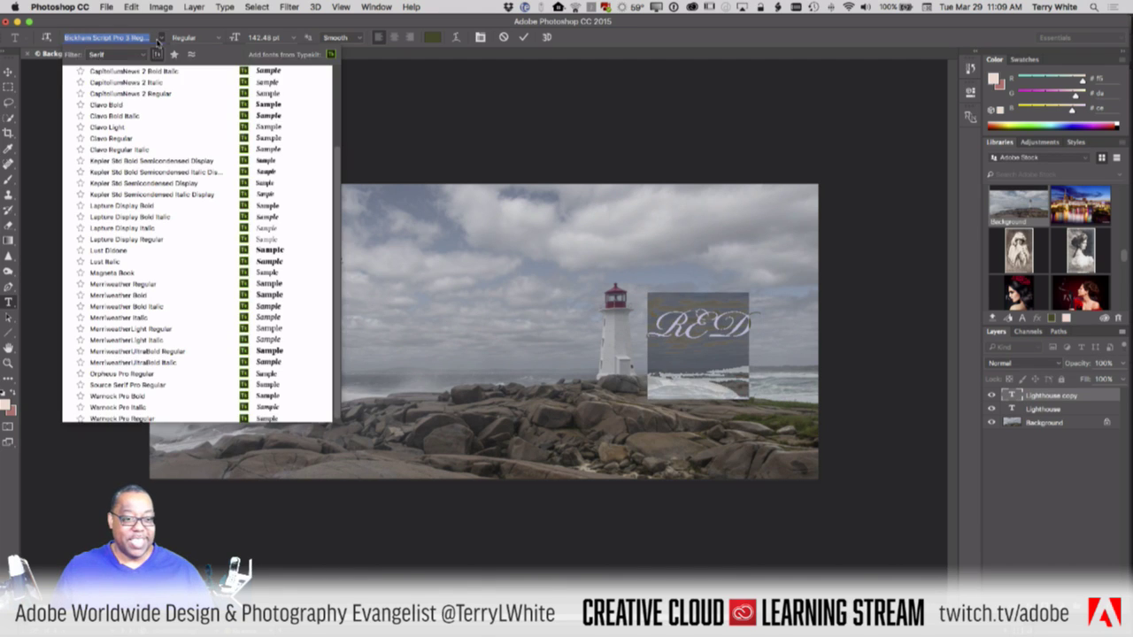
left_click(141, 107)
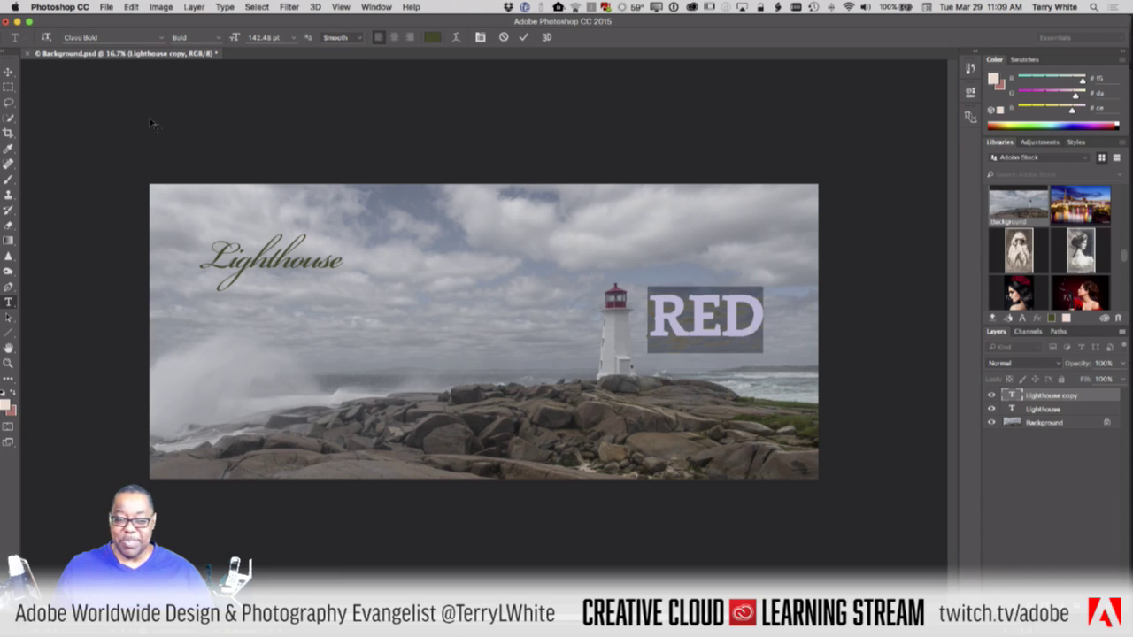
Step: Recolor the RED text dark red #572d3b, sampled from the lighthouse's red lantern room, and commit the edit
left_click(431, 38)
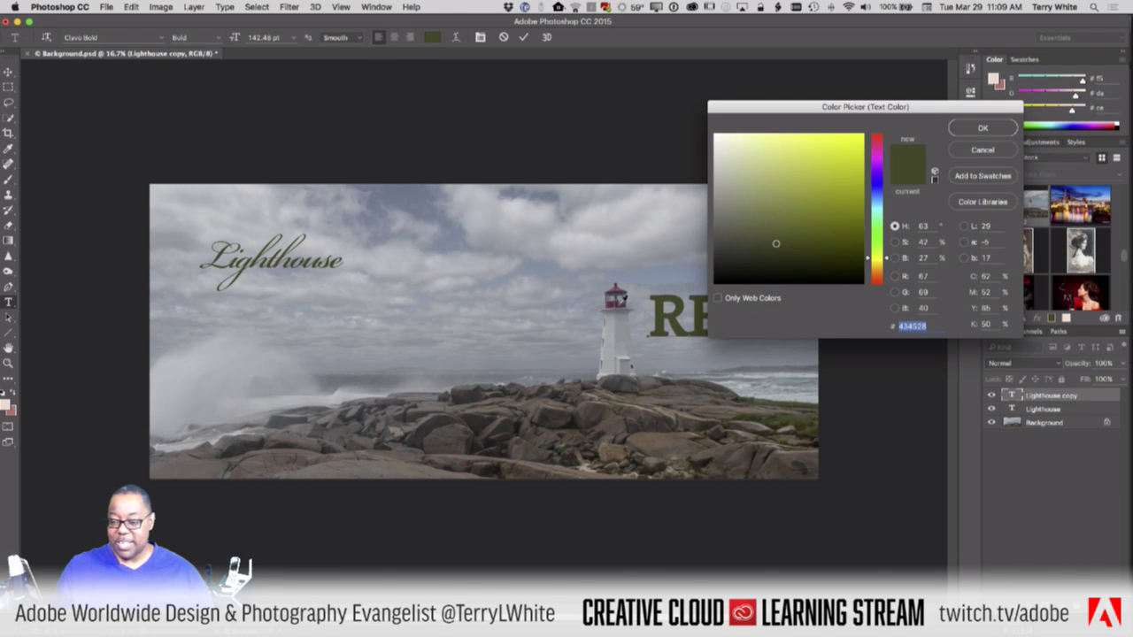
left_click(621, 299)
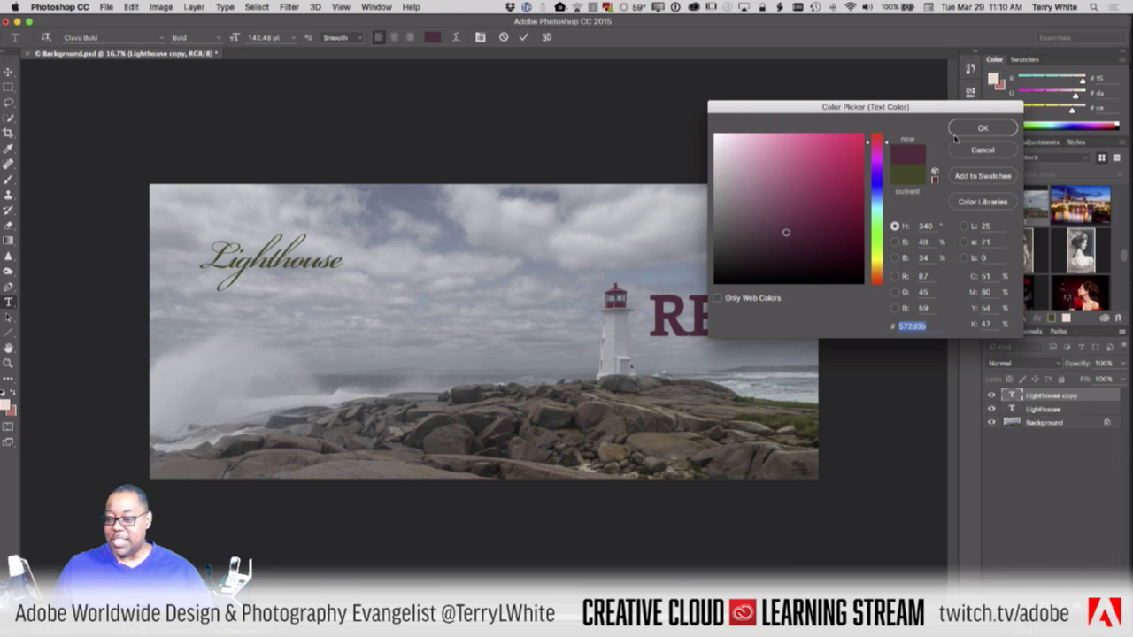
left_click(980, 128)
left_click(525, 37)
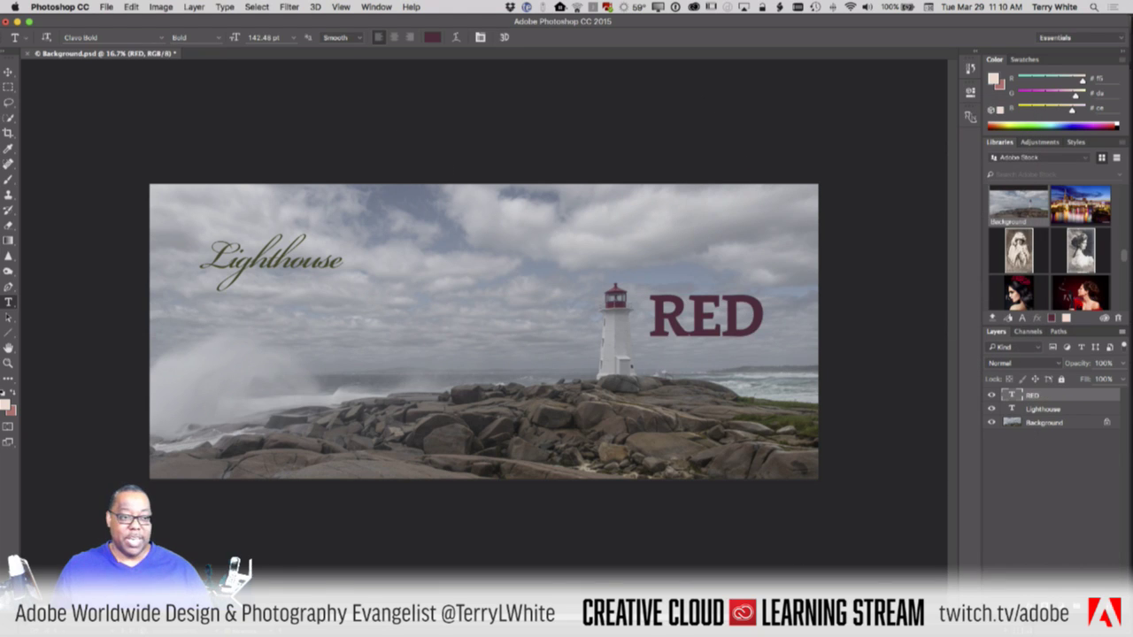
Step: Move the RED text just above the lighthouse tower and line the Lighthouse text up with its baseline
left_click(8, 72)
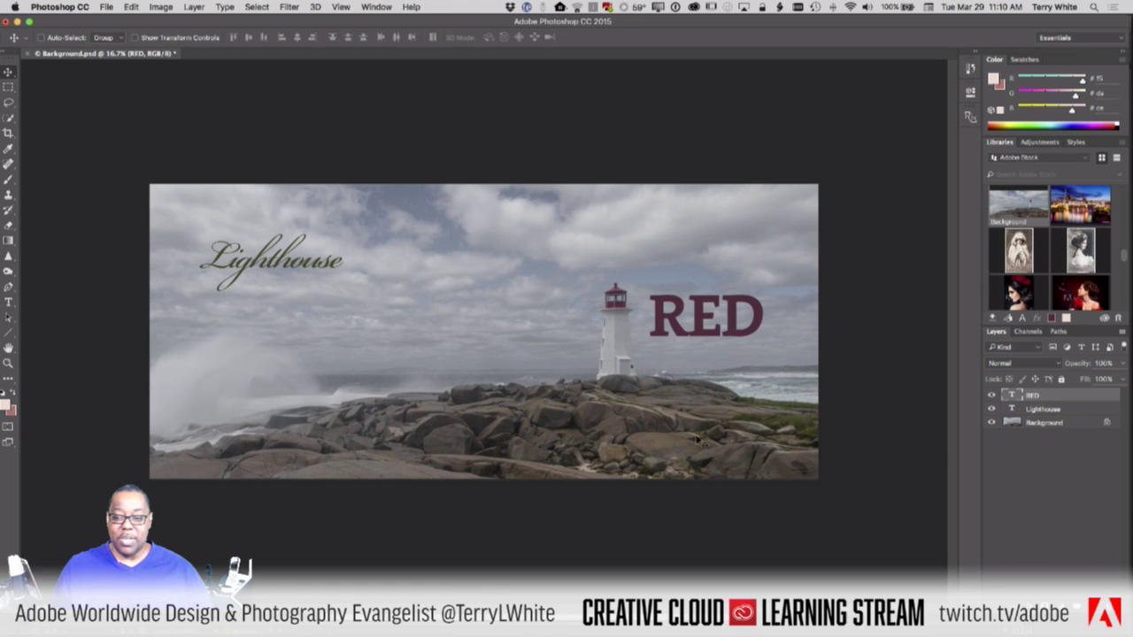
left_click_drag(697, 320, 684, 252)
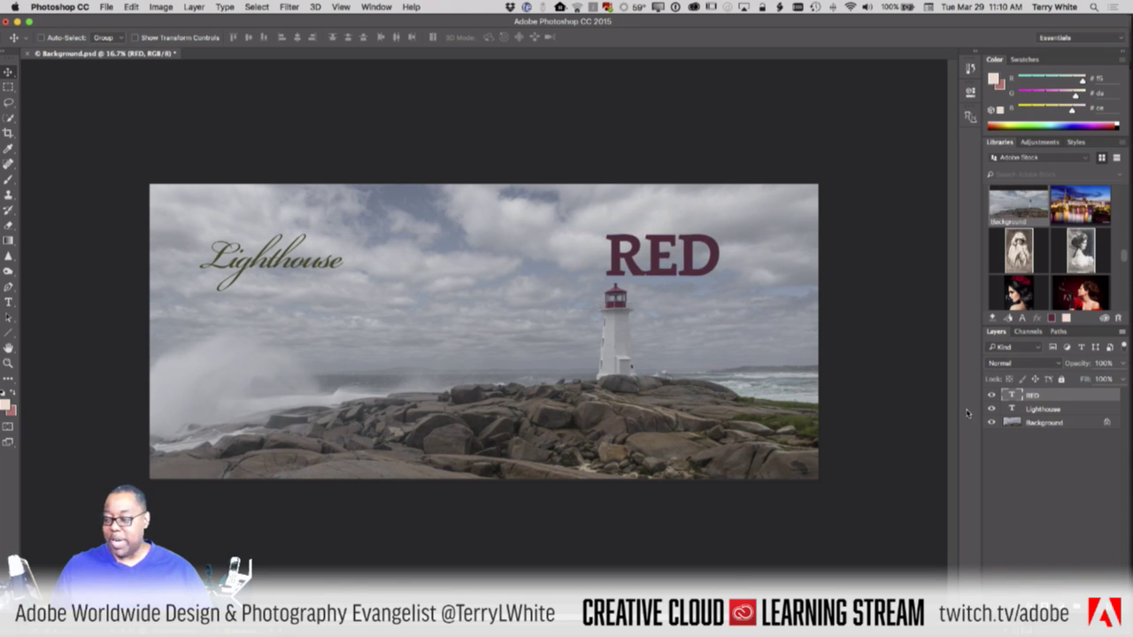
left_click(1049, 409)
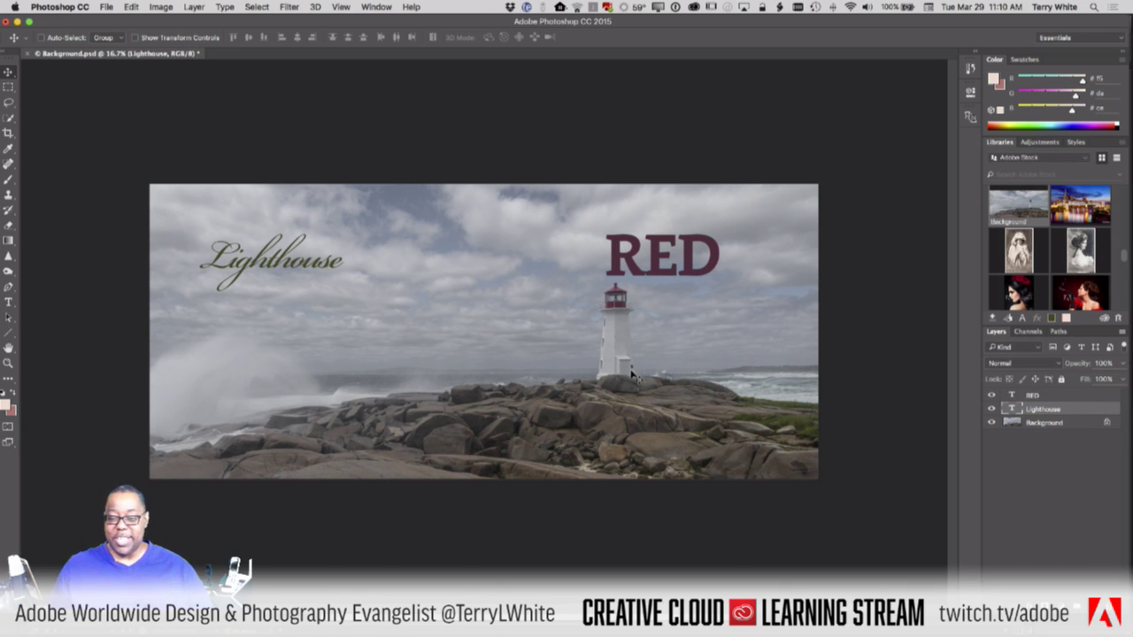
mouse_move(629, 368)
left_mouse_down()
mouse_move(683, 408)
mouse_move(600, 423)
mouse_move(615, 380)
left_mouse_up()
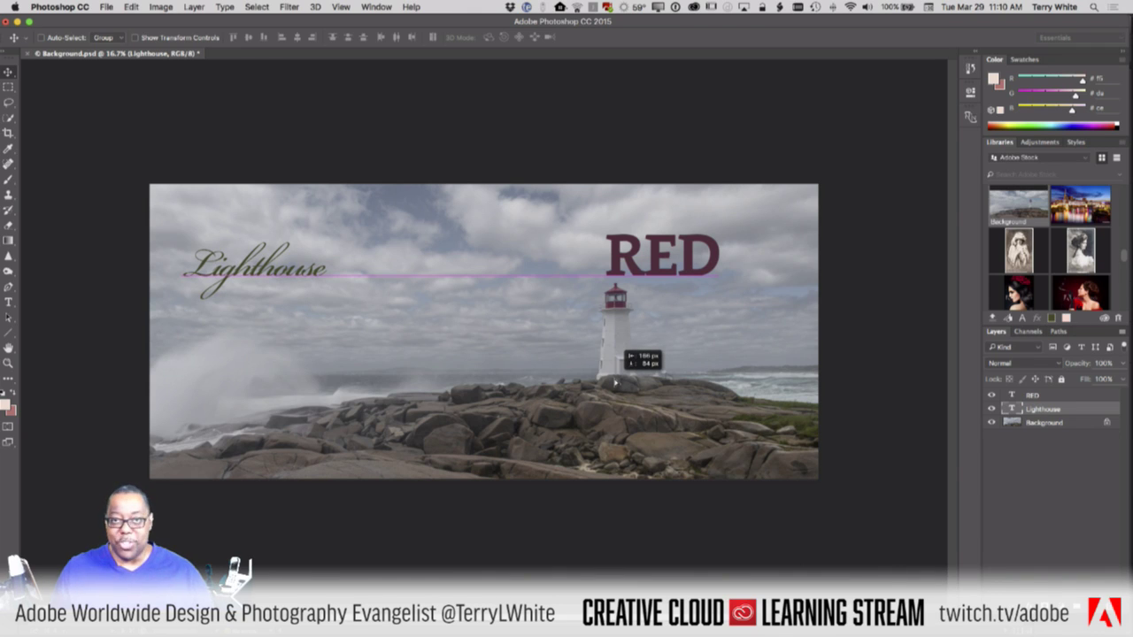
left_click_drag(615, 382, 616, 381)
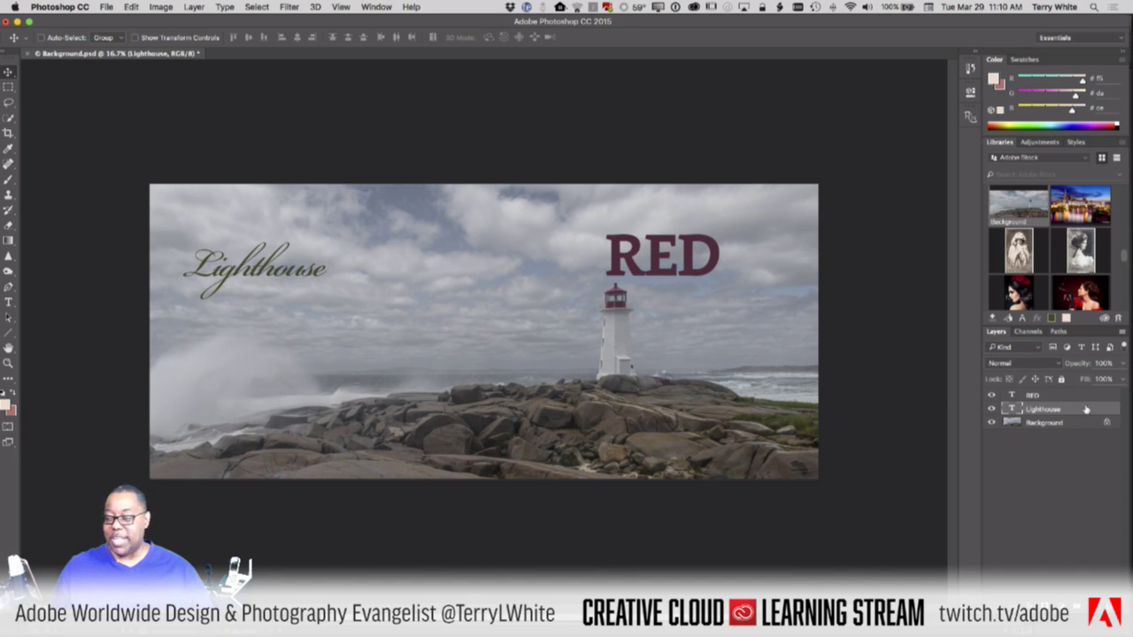
left_click(1044, 396)
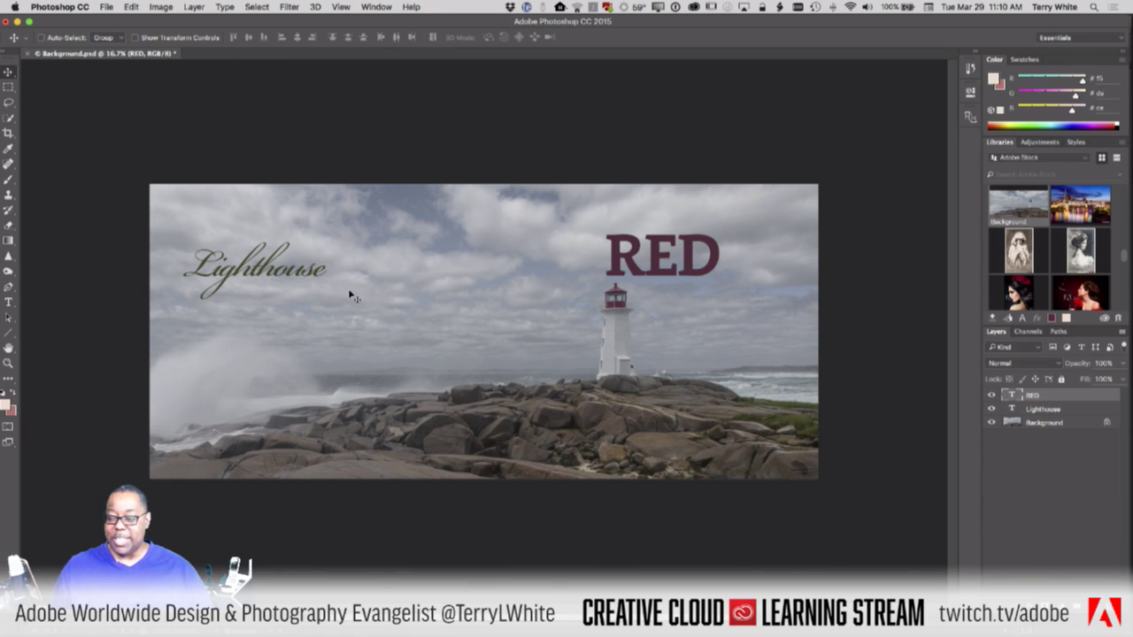
mouse_move(262, 271)
left_mouse_down()
mouse_move(282, 285)
mouse_move(285, 320)
mouse_move(310, 291)
mouse_move(305, 276)
mouse_move(258, 271)
left_mouse_up()
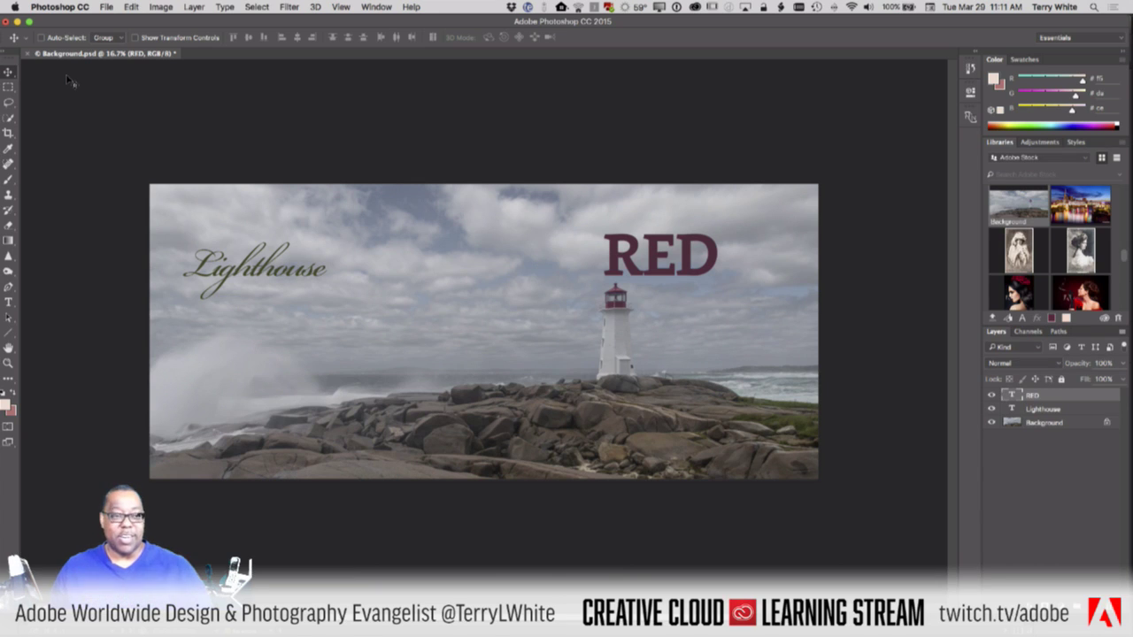
Step: Enable Auto-Select for the Move tool, raise the Lighthouse text slightly and place RED over it in the upper-left sky
left_click(53, 39)
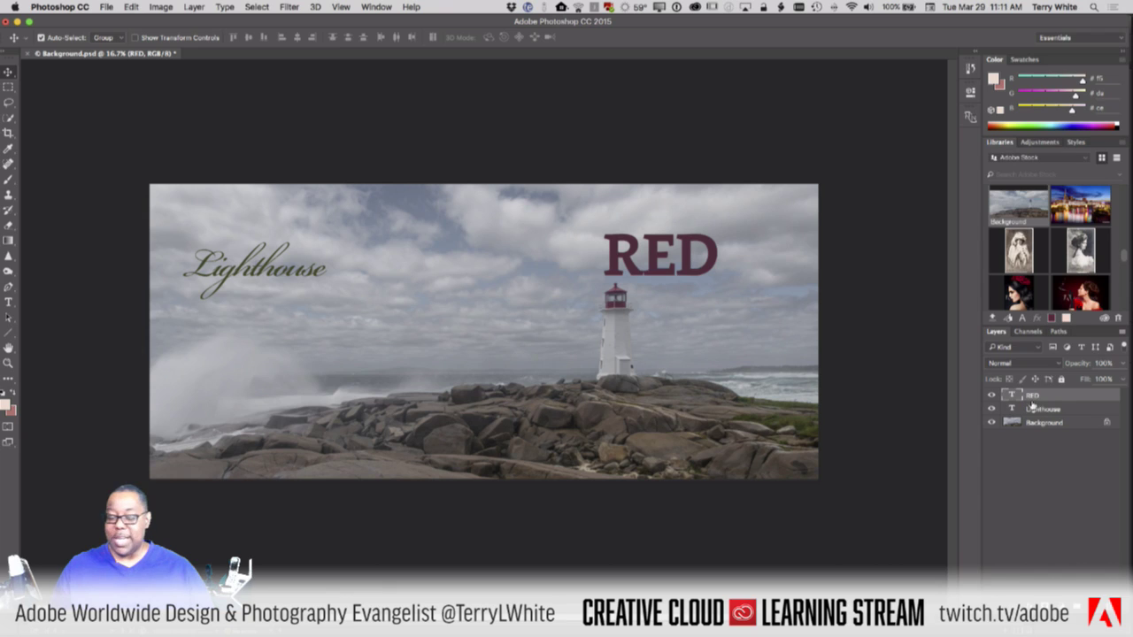
left_click_drag(316, 278, 327, 256)
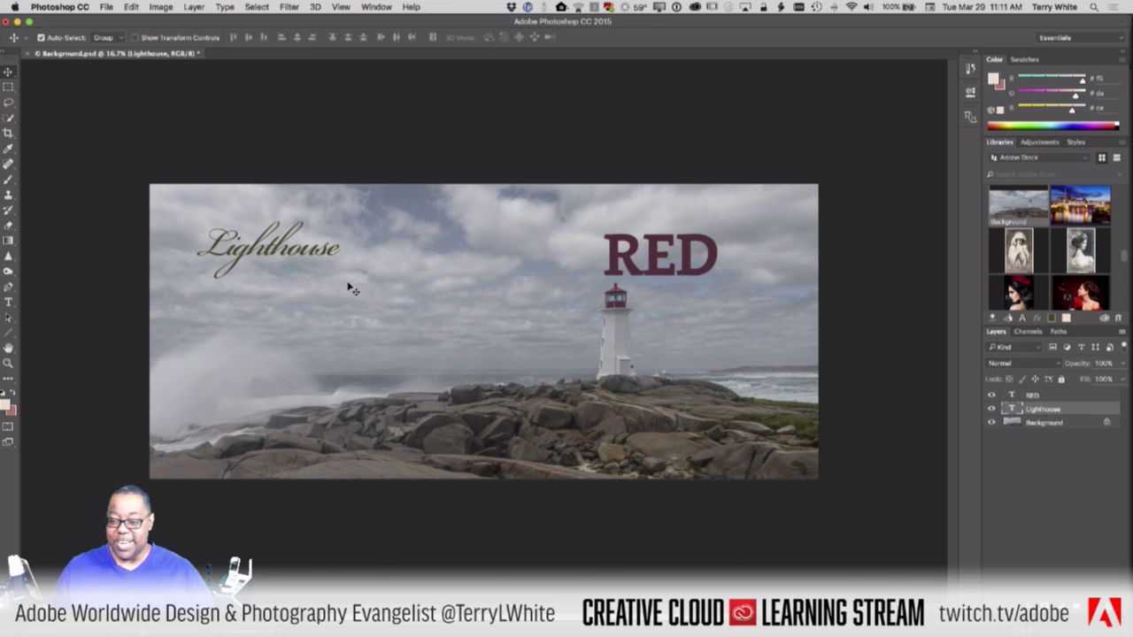
left_click_drag(691, 267, 719, 309)
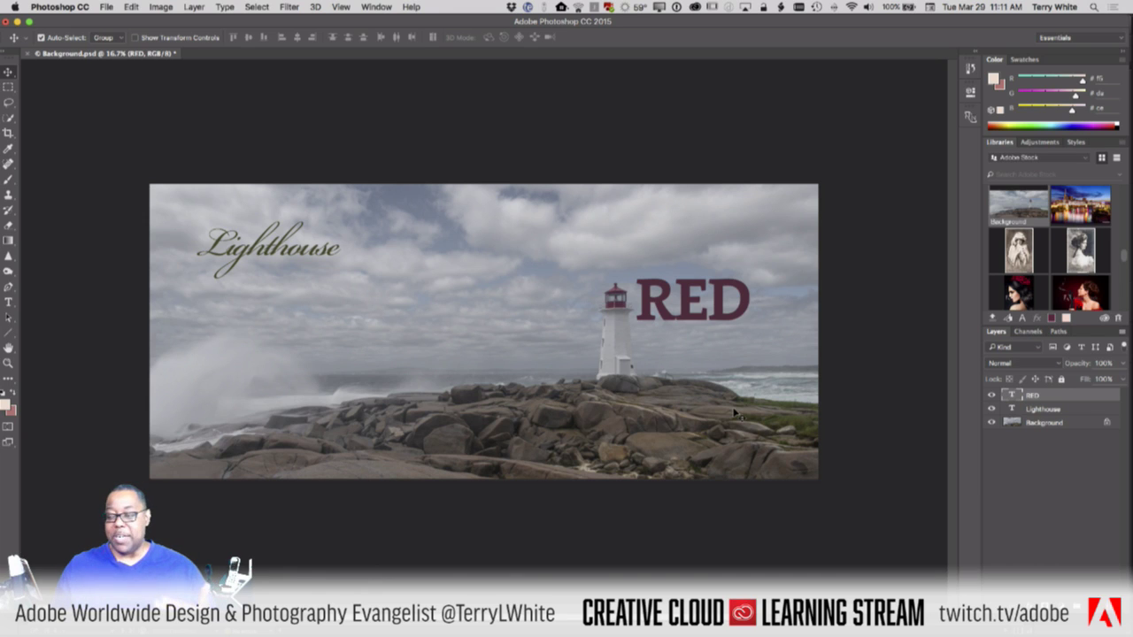
left_click_drag(687, 315, 279, 256)
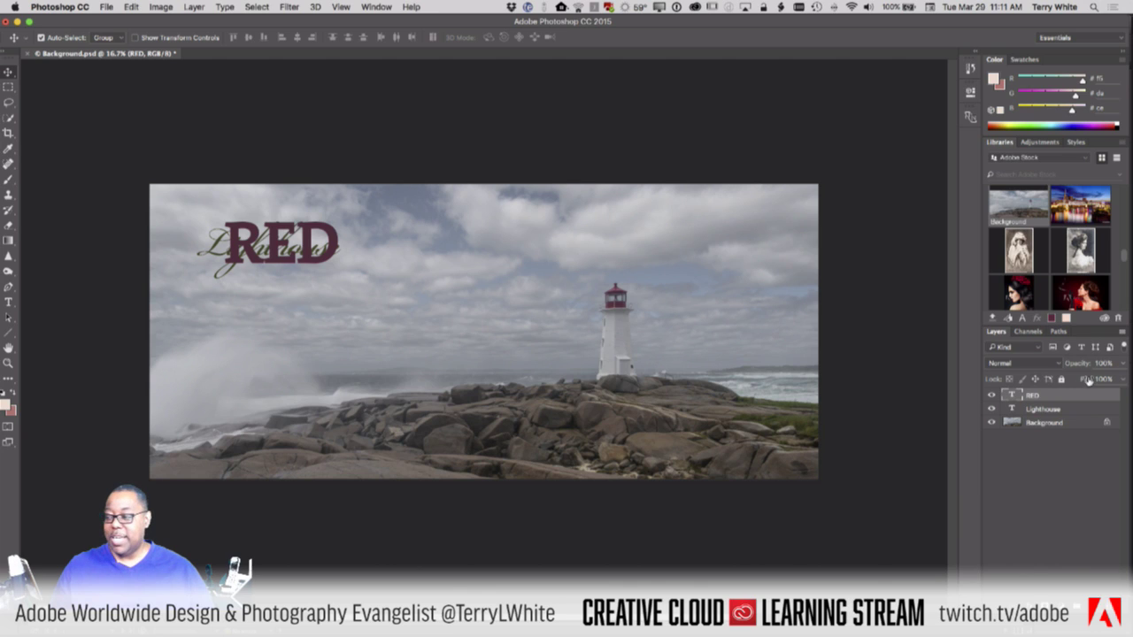
Step: Lower the RED layer's opacity to about 60% and shift the Lighthouse script slightly right to center it over RED
mouse_move(1079, 371)
left_mouse_down()
mouse_move(1017, 379)
mouse_move(1100, 365)
left_mouse_up()
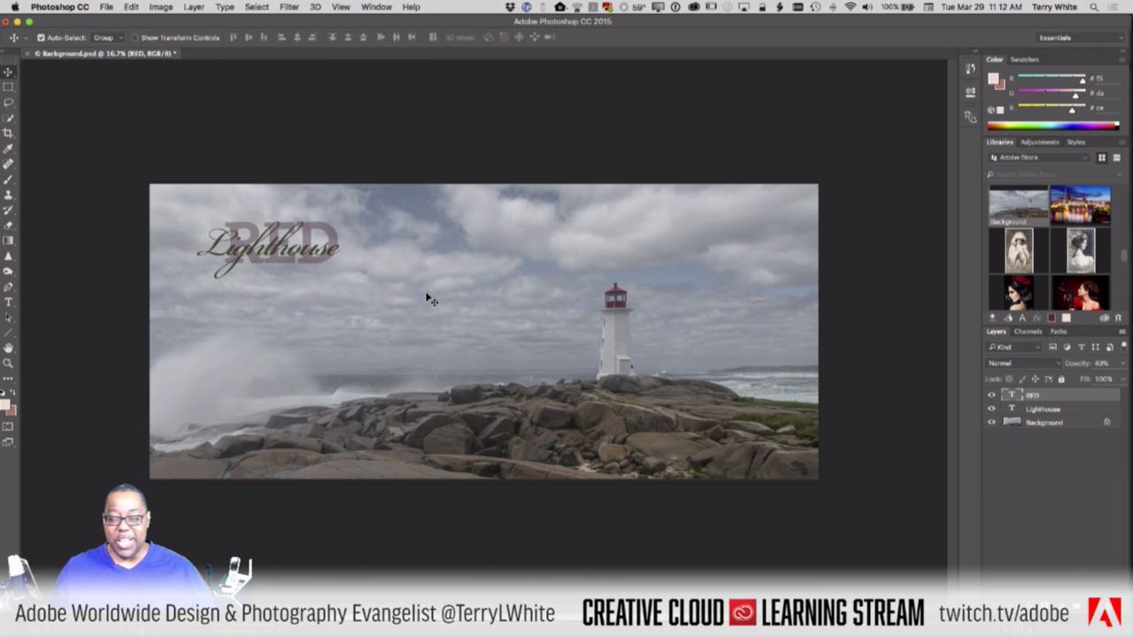
mouse_move(1076, 370)
left_mouse_down()
mouse_move(1089, 369)
mouse_move(1073, 370)
left_mouse_up()
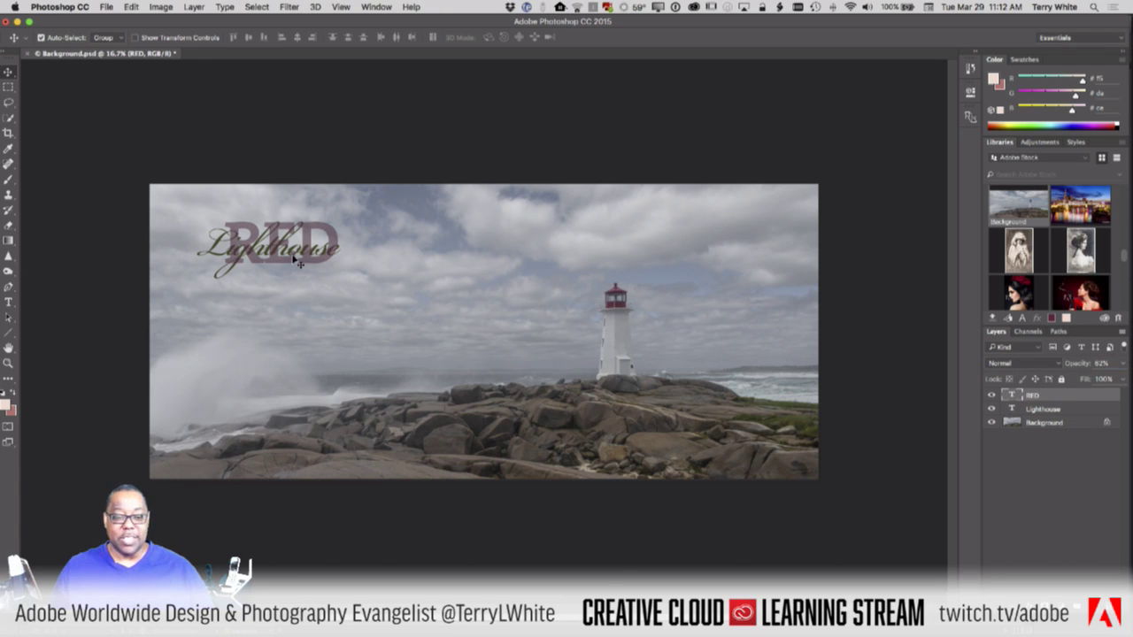
left_click_drag(282, 253, 257, 246)
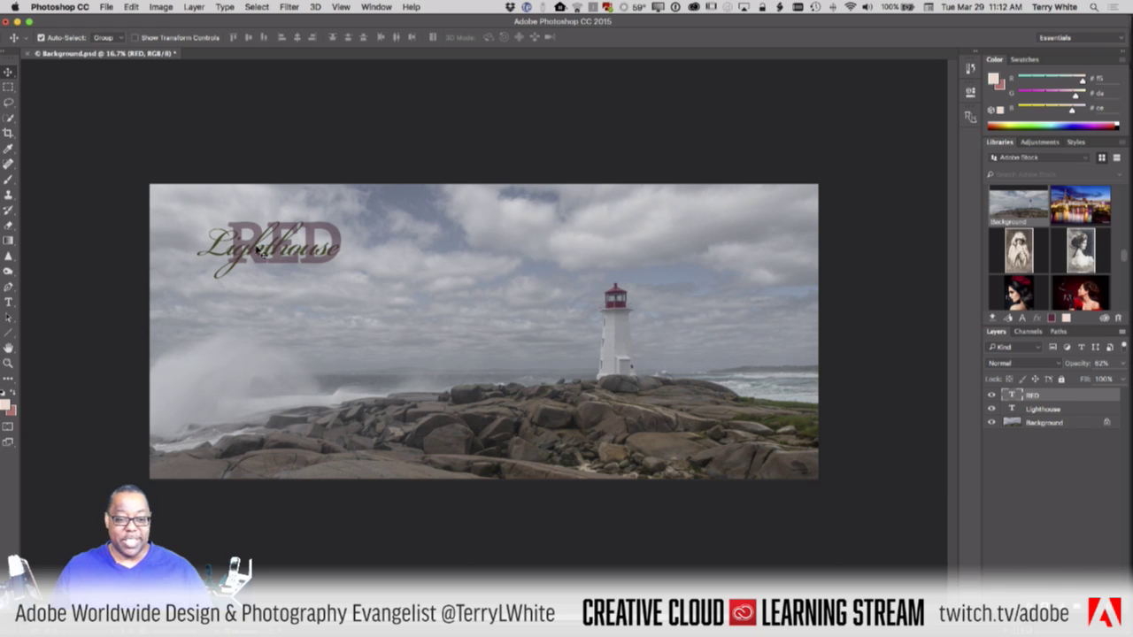
mouse_move(262, 253)
left_mouse_down()
mouse_move(258, 241)
mouse_move(266, 250)
left_mouse_up()
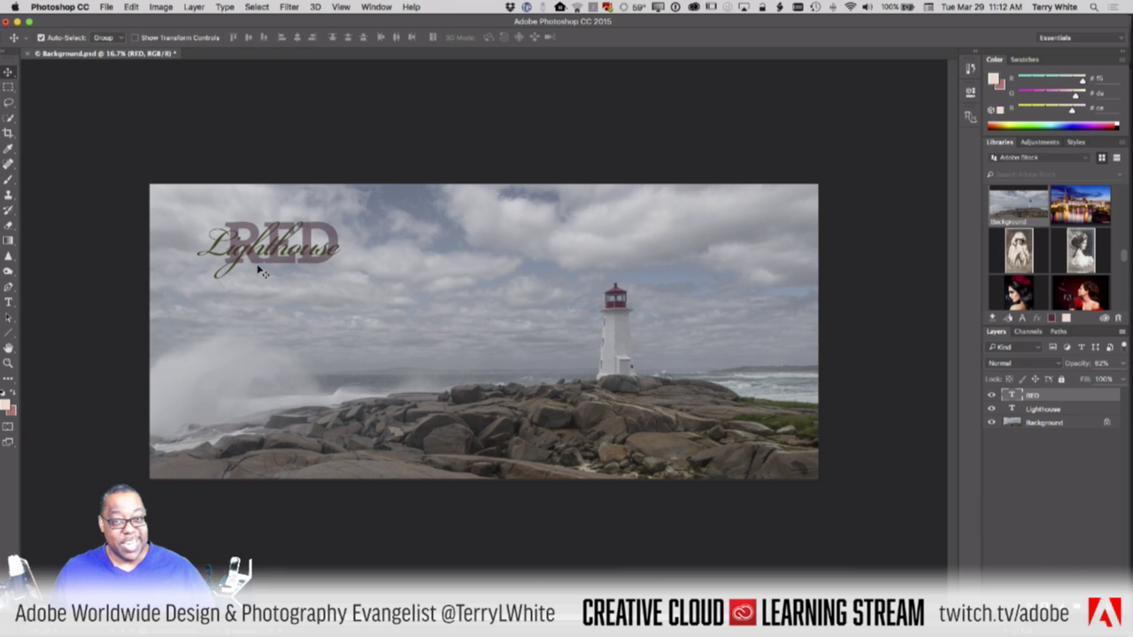
mouse_move(230, 249)
left_mouse_down()
mouse_move(255, 270)
mouse_move(245, 247)
left_mouse_up()
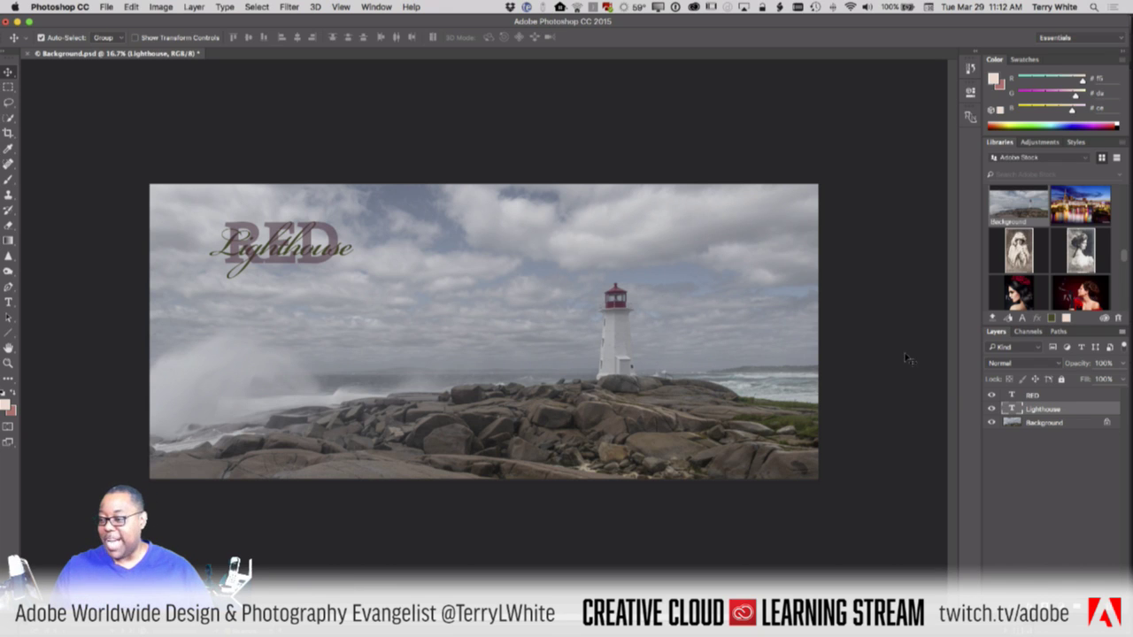
Step: Open the Beauty Fashion portrait with red roses from the Adobe Stock library and turn off Auto-Select
scroll(1016, 265, "down", 2)
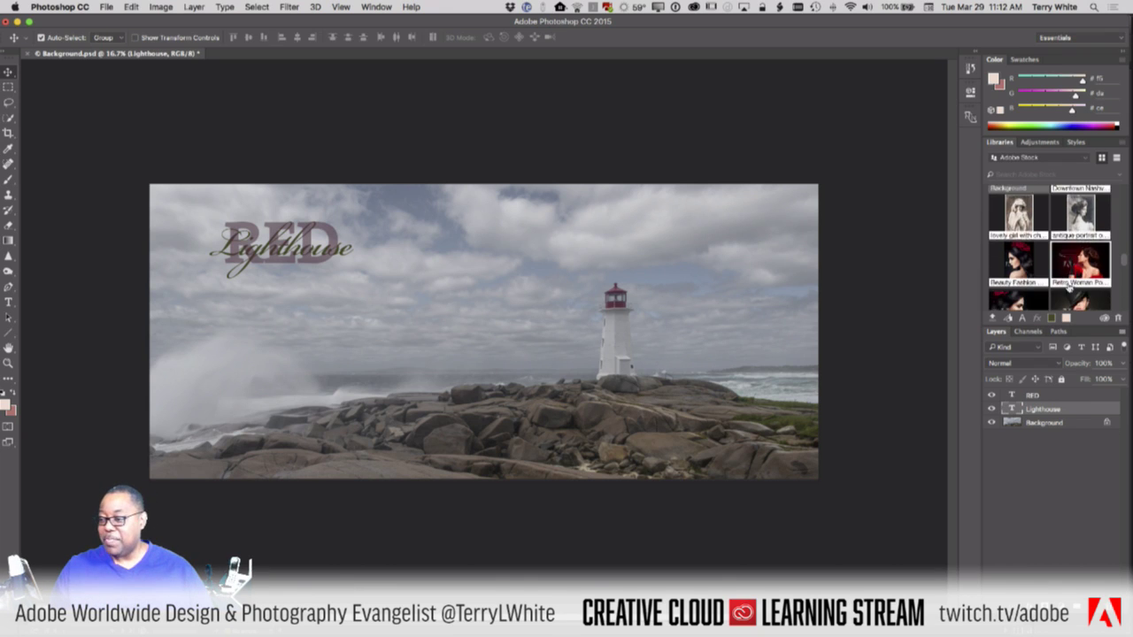
double_click(1016, 263)
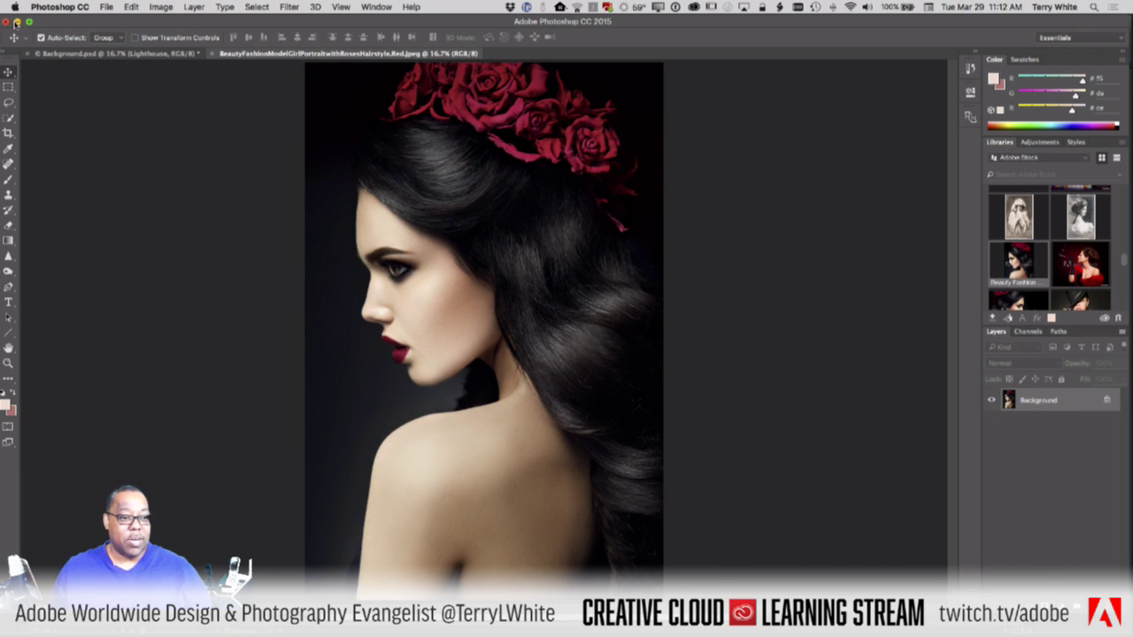
left_click(40, 38)
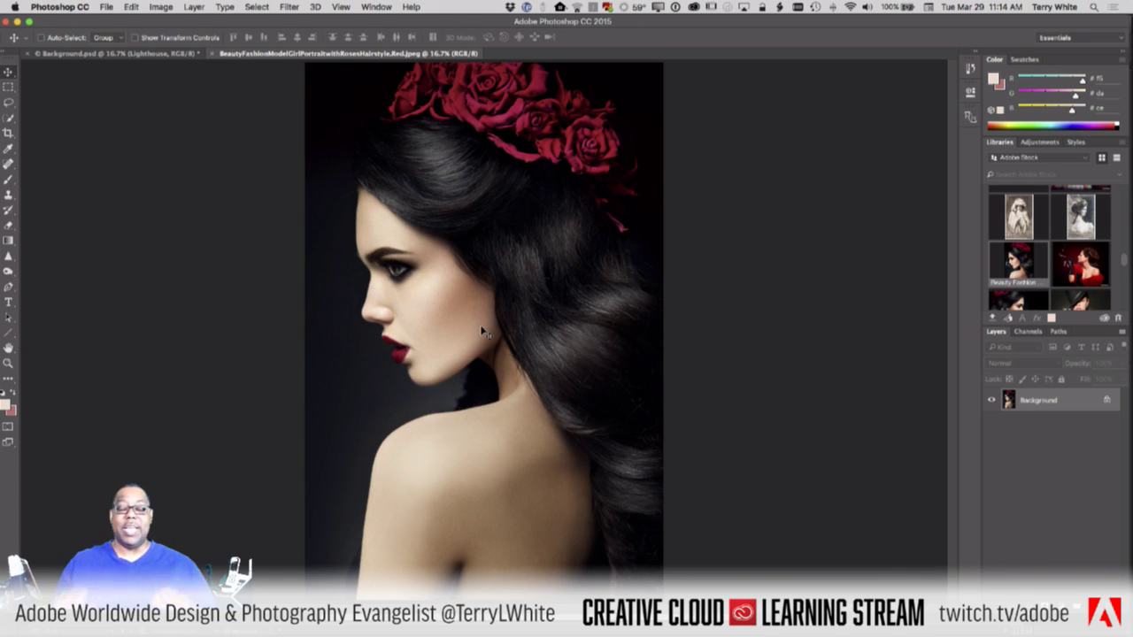
Step: Arrange the two open documents side by side with Tile All Vertically
left_click(383, 8)
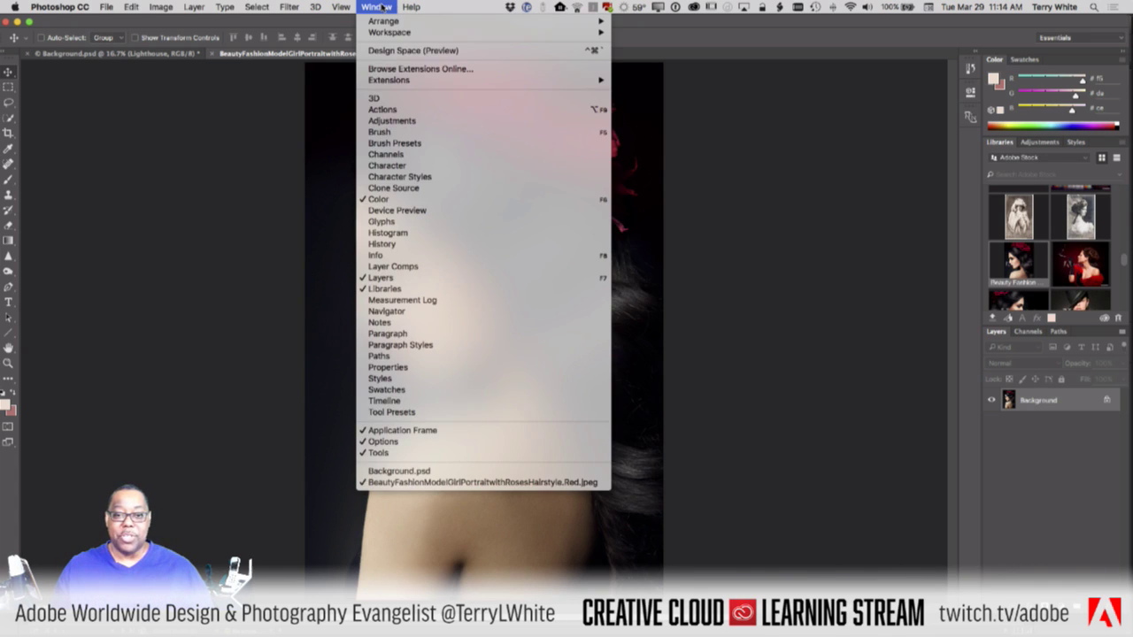
mouse_move(383, 33)
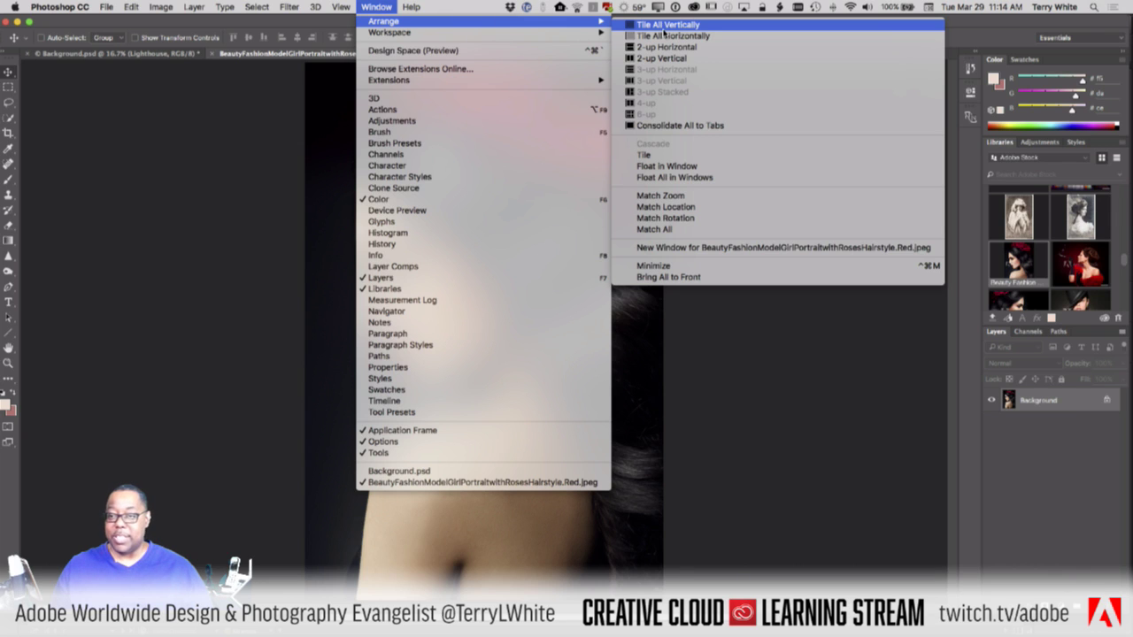
left_click(663, 30)
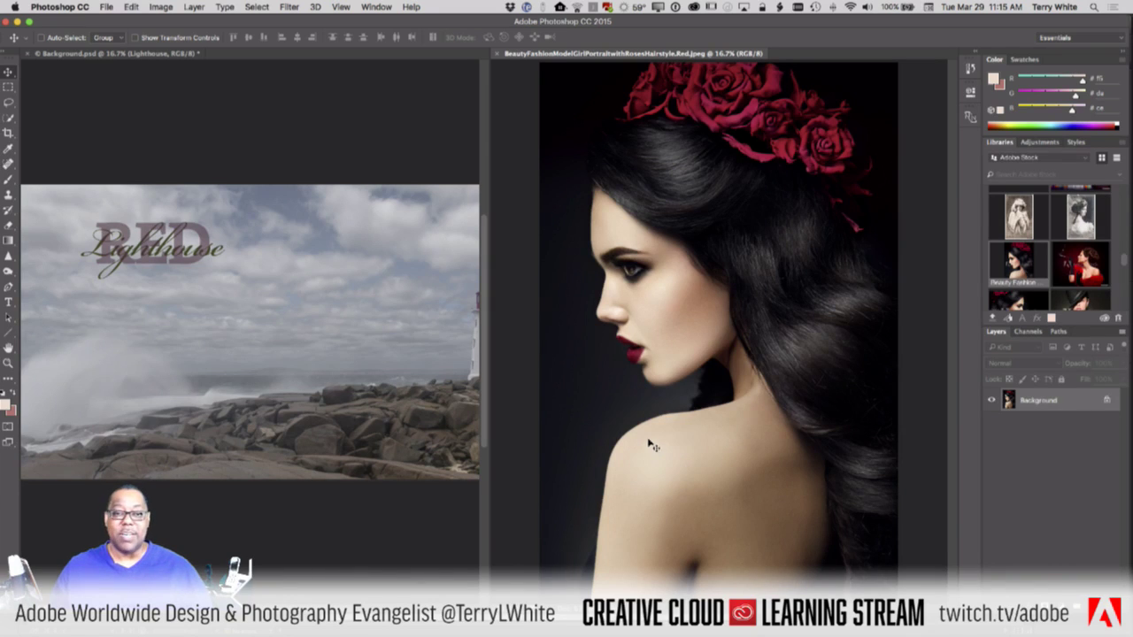
Step: Consolidate both tiled documents back into tabs
left_click(383, 7)
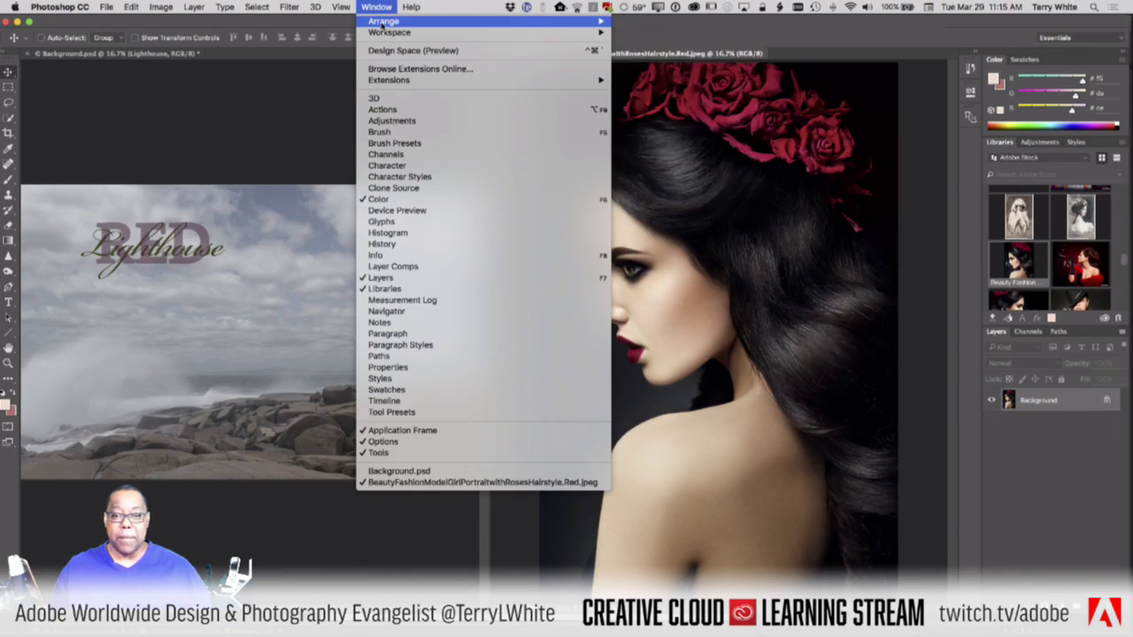
mouse_move(383, 21)
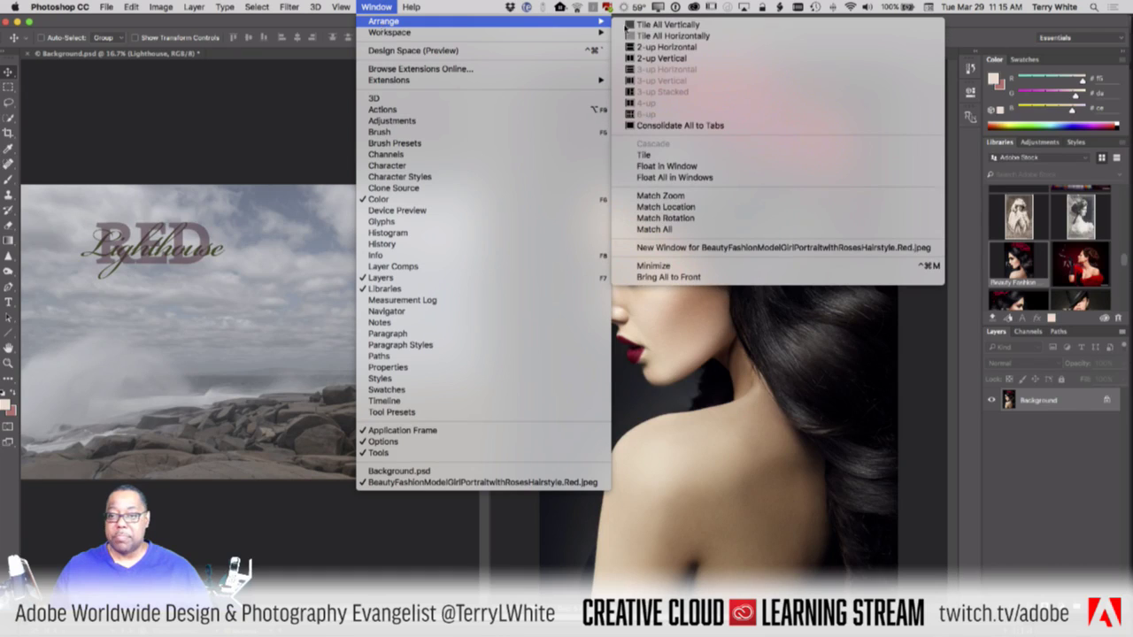
left_click(672, 125)
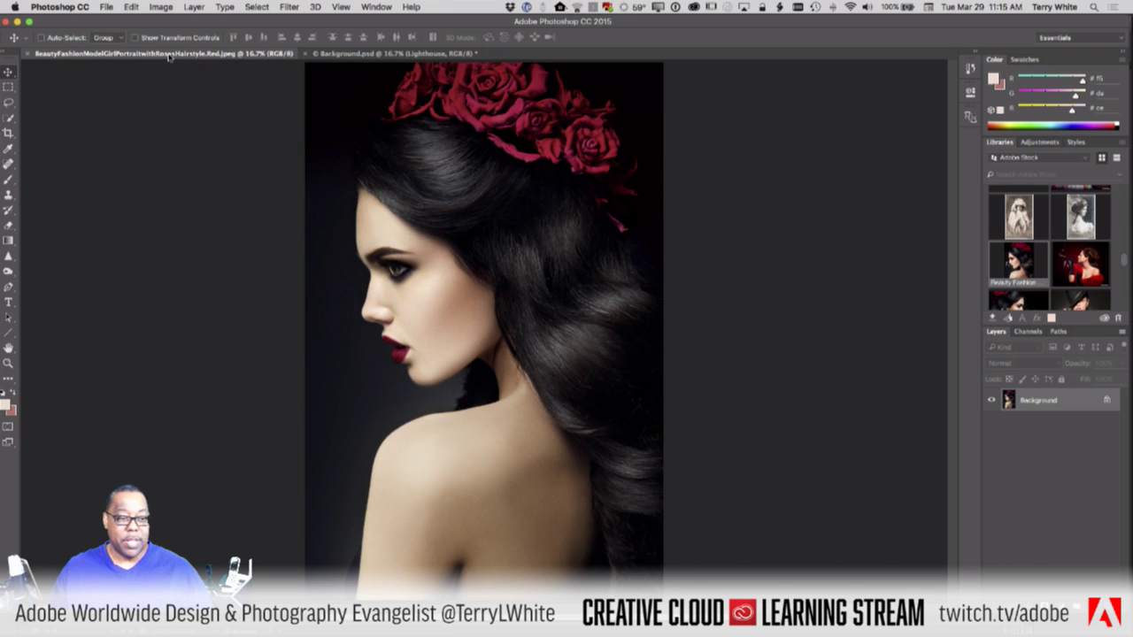
Step: Switch between the two documents, try to carry the portrait over to Background.psd, and return to the portrait
left_click(335, 55)
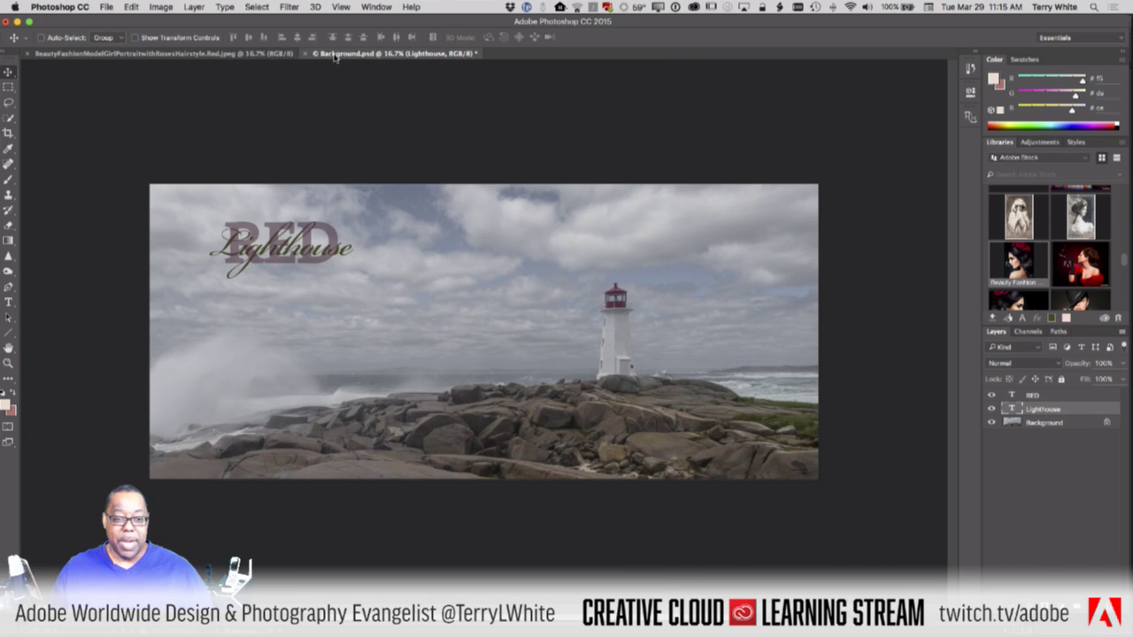
left_click(248, 55)
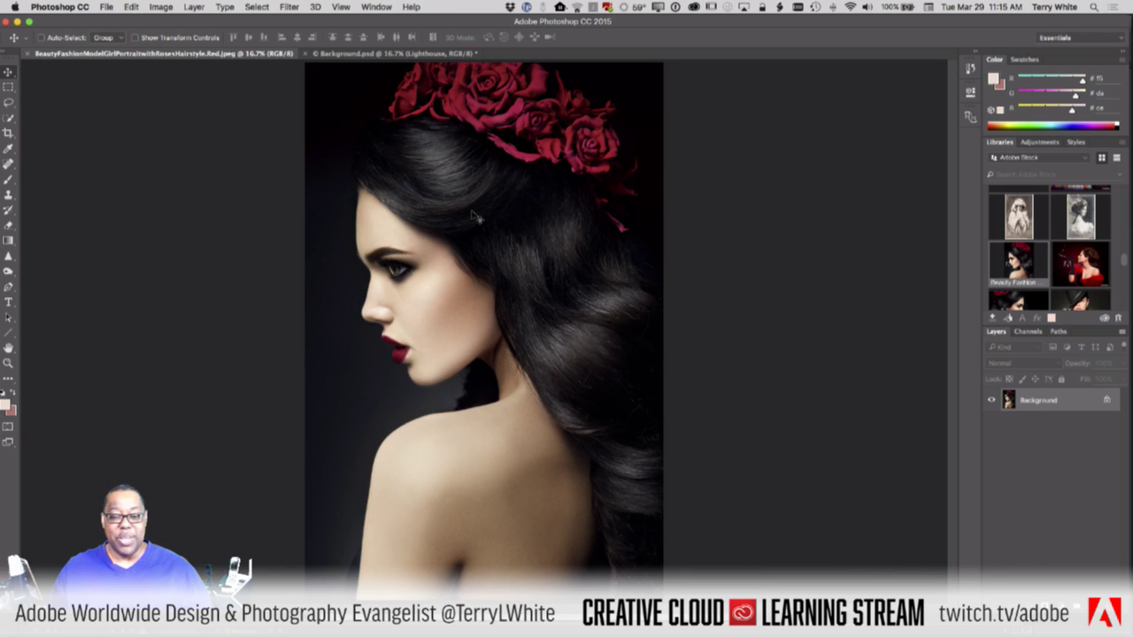
left_click_drag(478, 217, 373, 60)
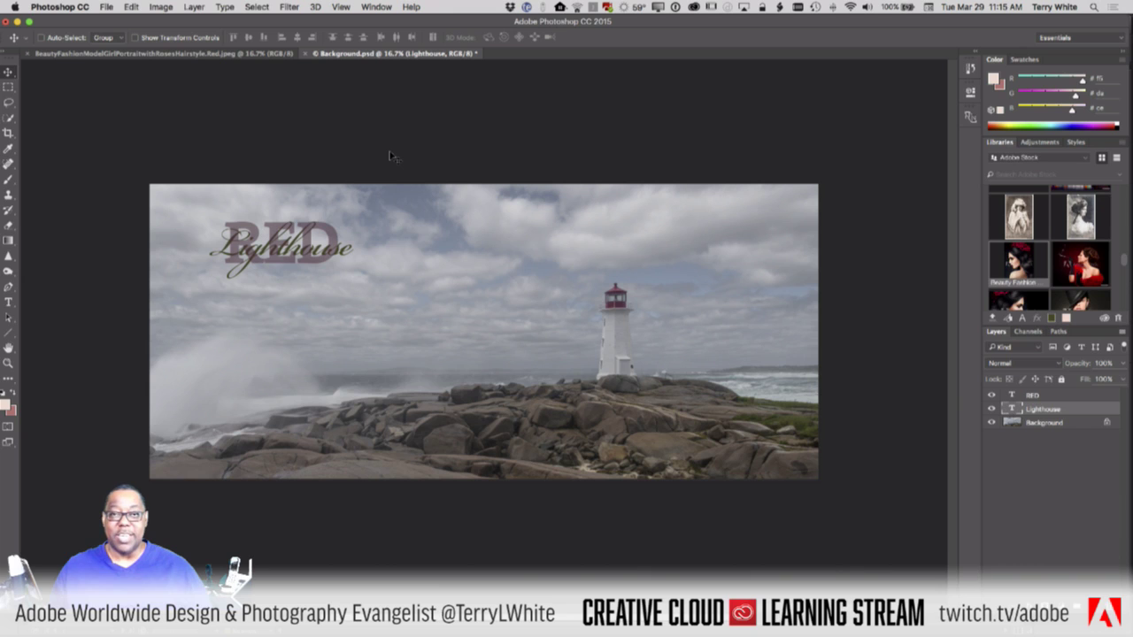
left_click(235, 54)
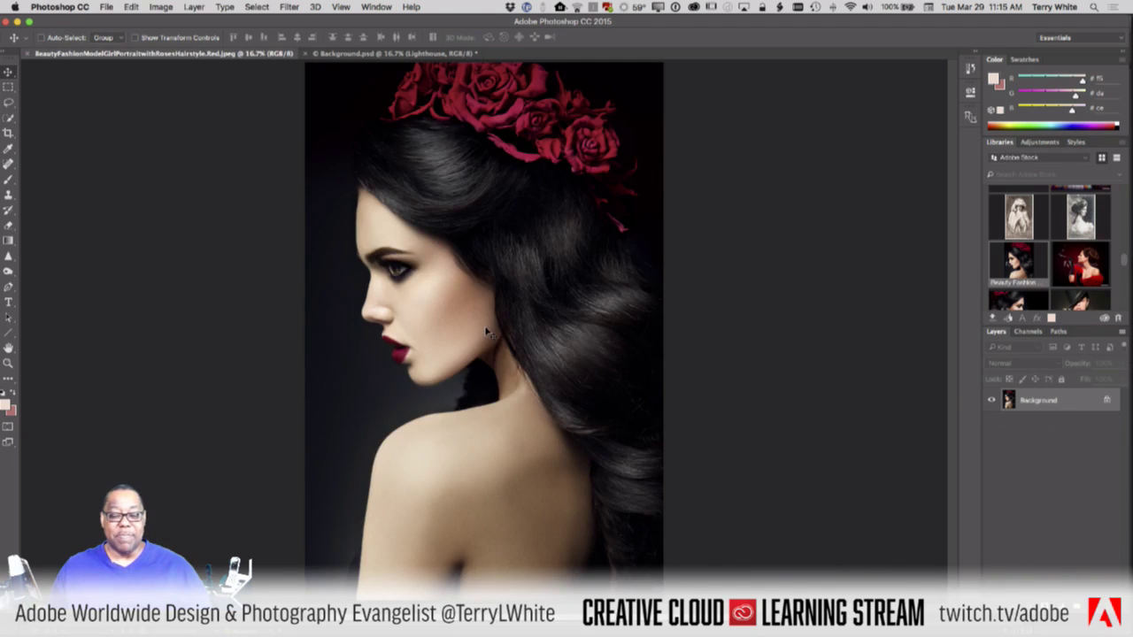
Step: Copy the portrait into Background.psd as a layer with the Move tool and position it over the lighthouse, clear of the text
left_click_drag(507, 268, 352, 56)
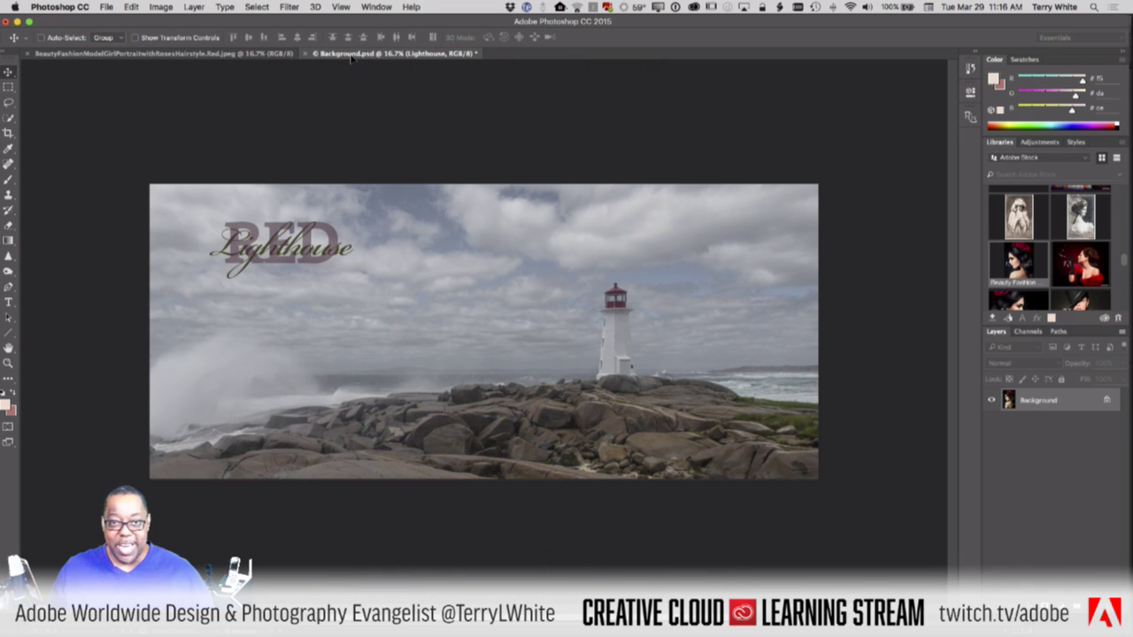
left_click_drag(351, 57, 399, 265)
left_click_drag(437, 317, 430, 341)
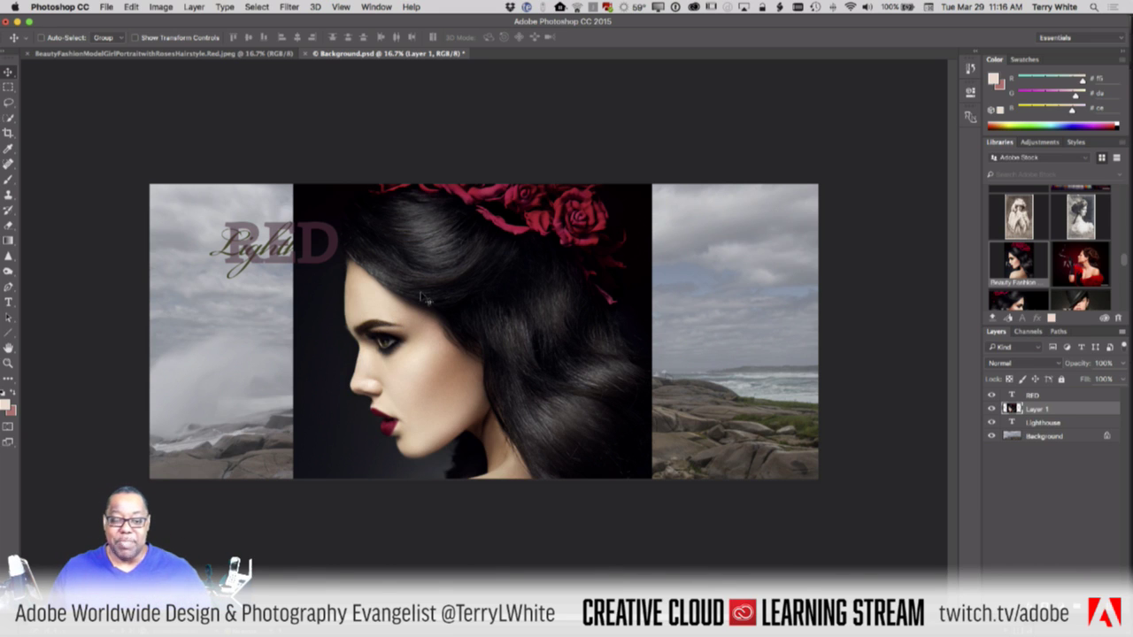
left_click_drag(431, 291, 548, 221)
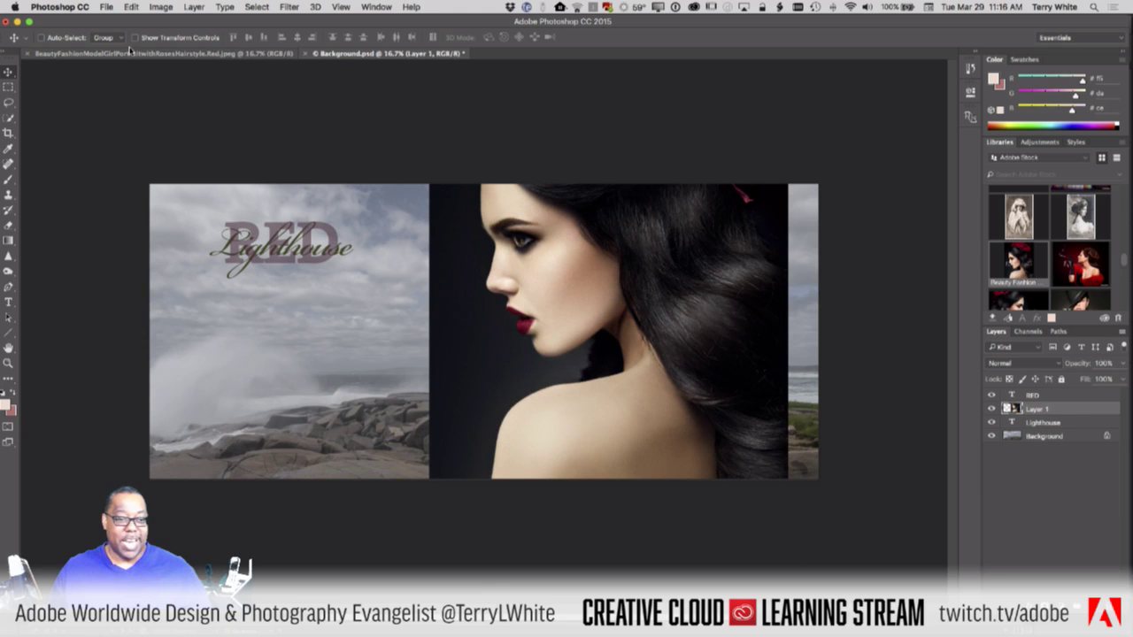
Step: Reposition the portrait to show the roses over the lighthouse, and move the RED text just below the Lighthouse text
left_click_drag(304, 241, 274, 239)
left_click_drag(482, 252, 448, 341)
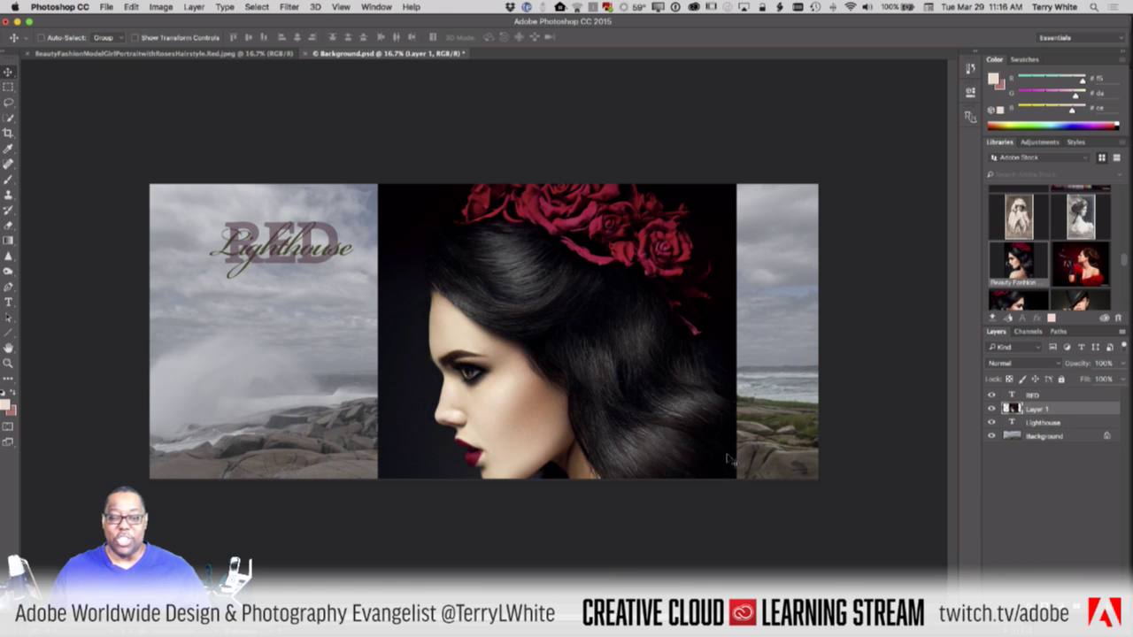
left_click(1031, 395)
left_click_drag(276, 257, 585, 328)
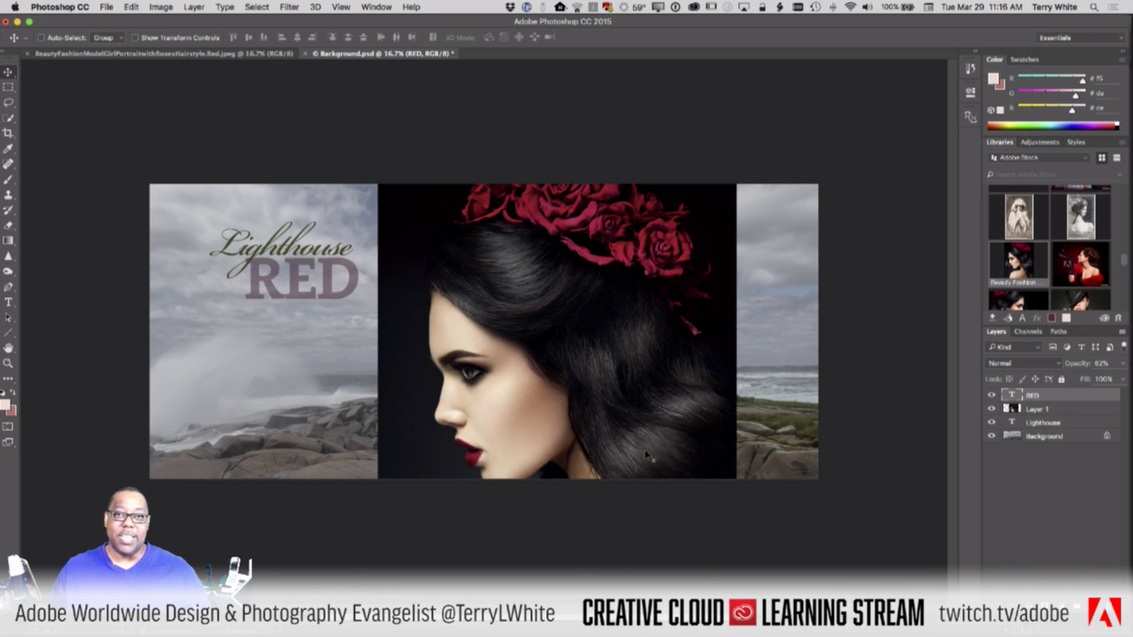
Step: Scale the portrait layer proportionally to about 55% with Free Transform and place it against the canvas's left edge
left_click(1029, 411)
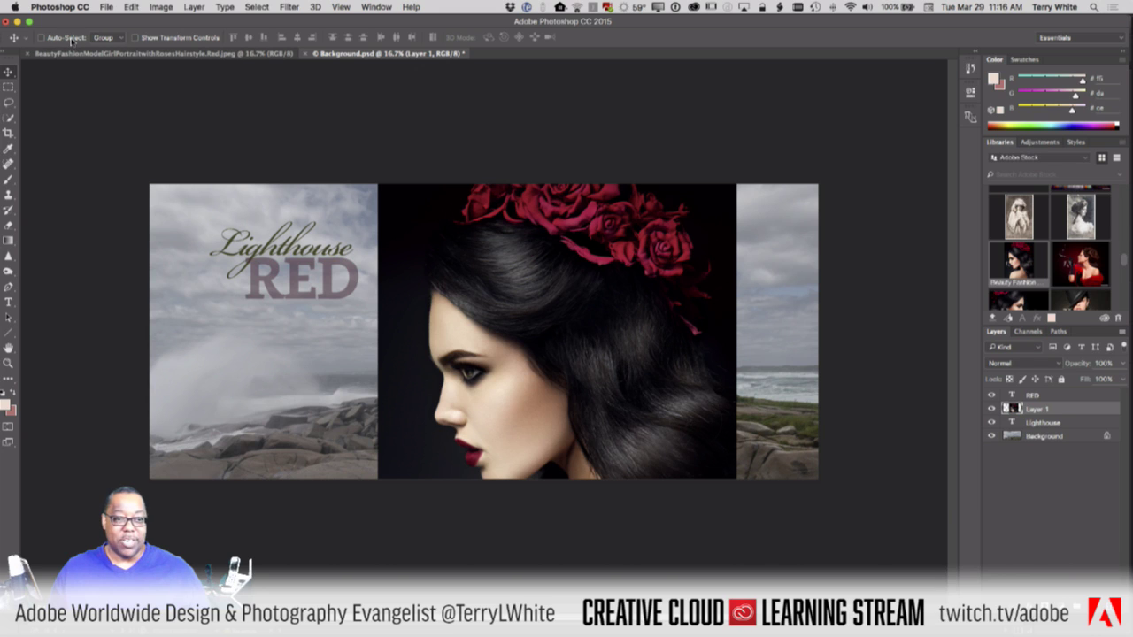
mouse_move(561, 345)
left_mouse_down()
mouse_move(542, 352)
mouse_move(550, 349)
left_mouse_up()
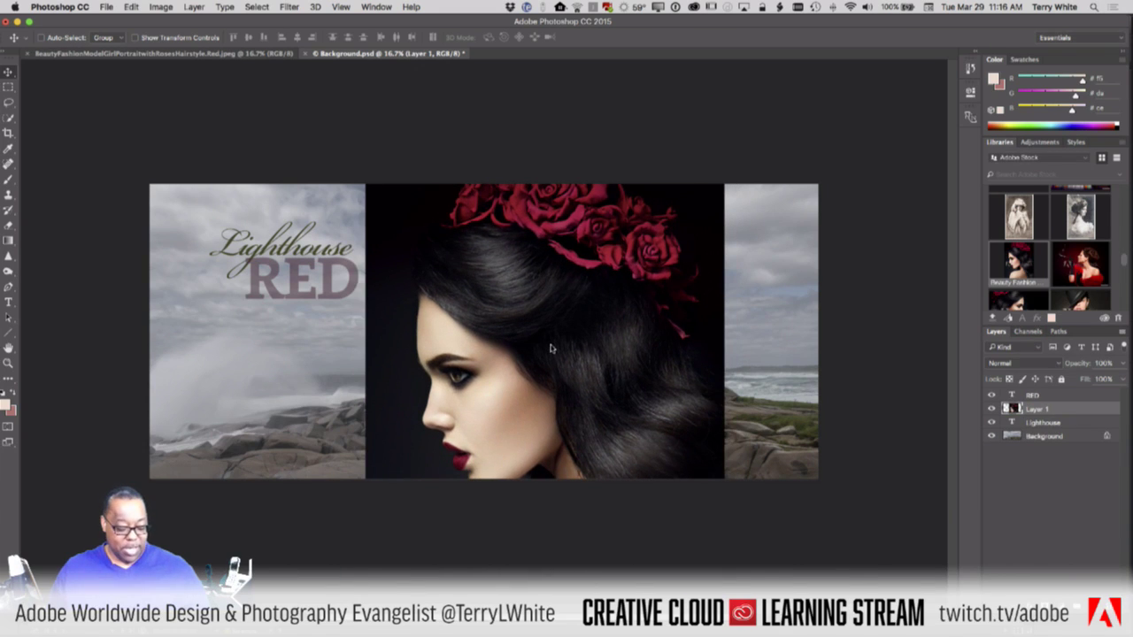
key("super+t")
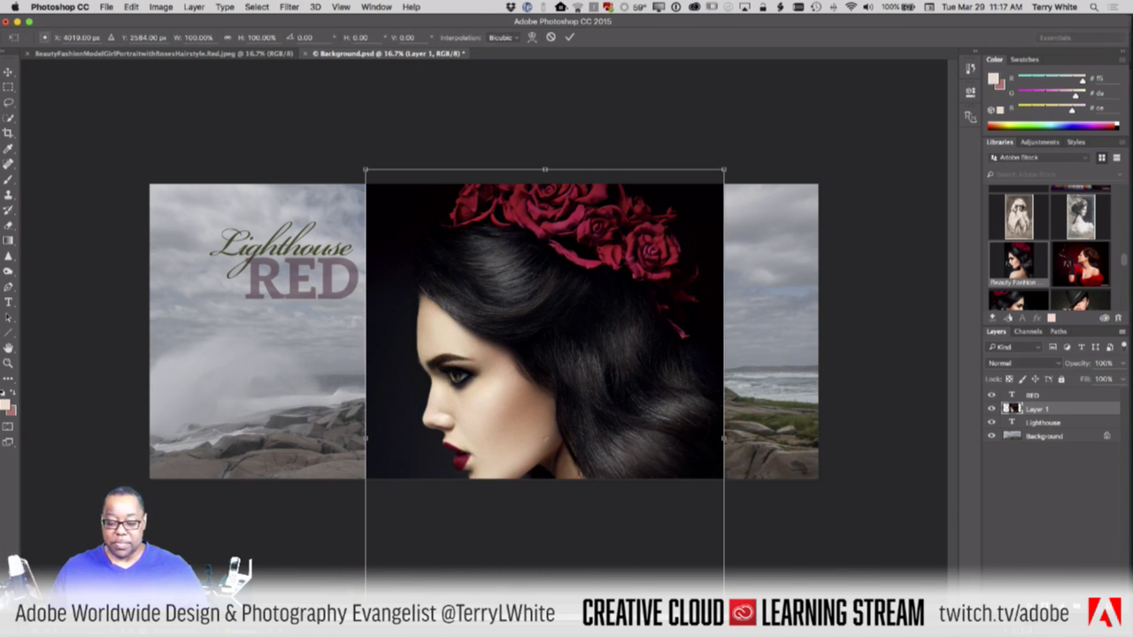
left_click_drag(367, 170, 551, 371)
left_click_drag(616, 430, 711, 221)
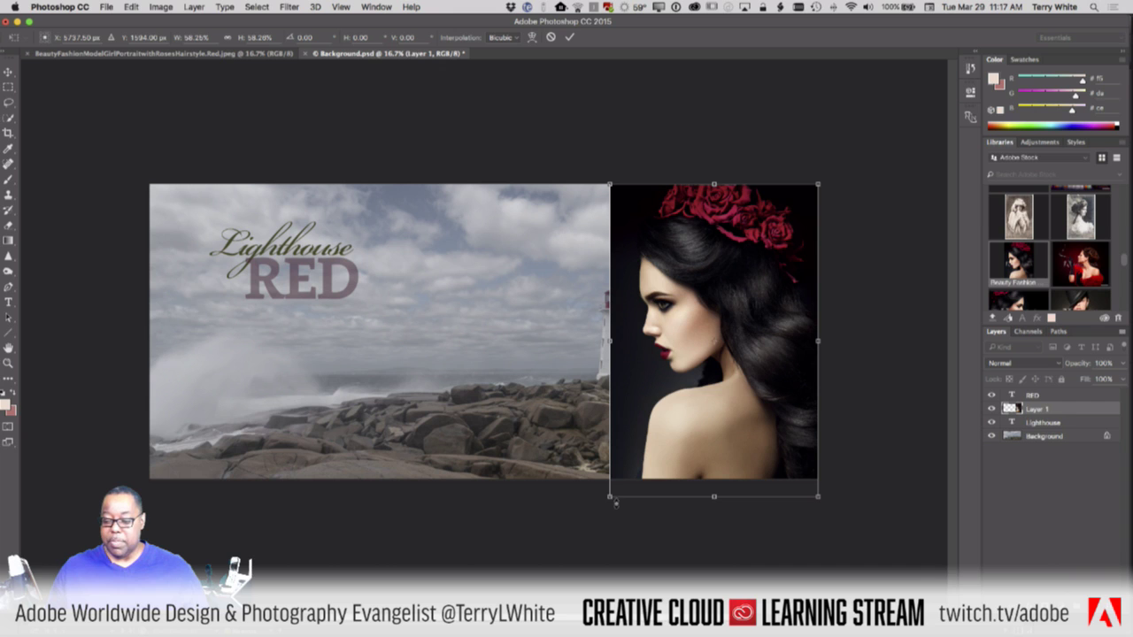
left_click_drag(610, 497, 638, 486)
left_click_drag(680, 449, 221, 435)
Step: Flip the portrait horizontally so she faces the lighthouse, and commit the transform
right_click(221, 433)
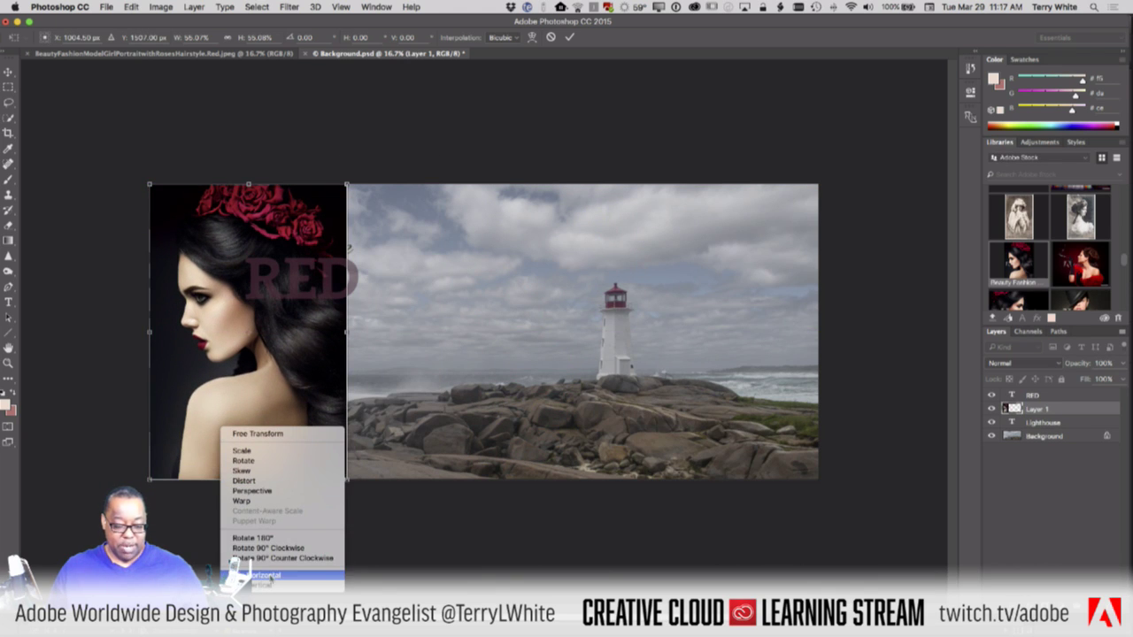
left_click(257, 575)
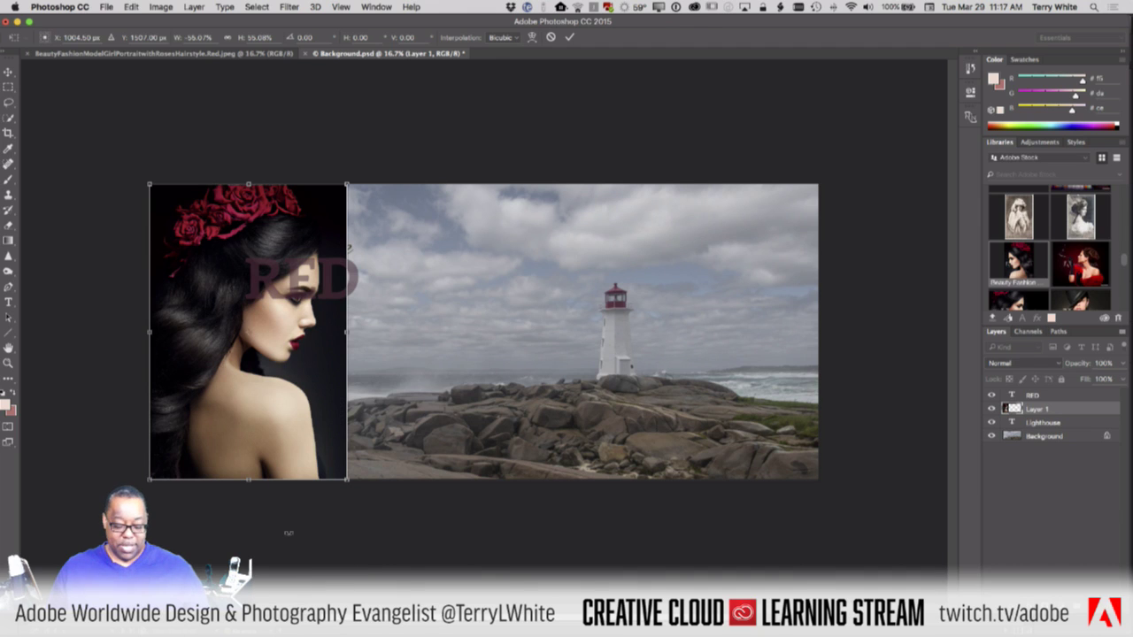
key("Return")
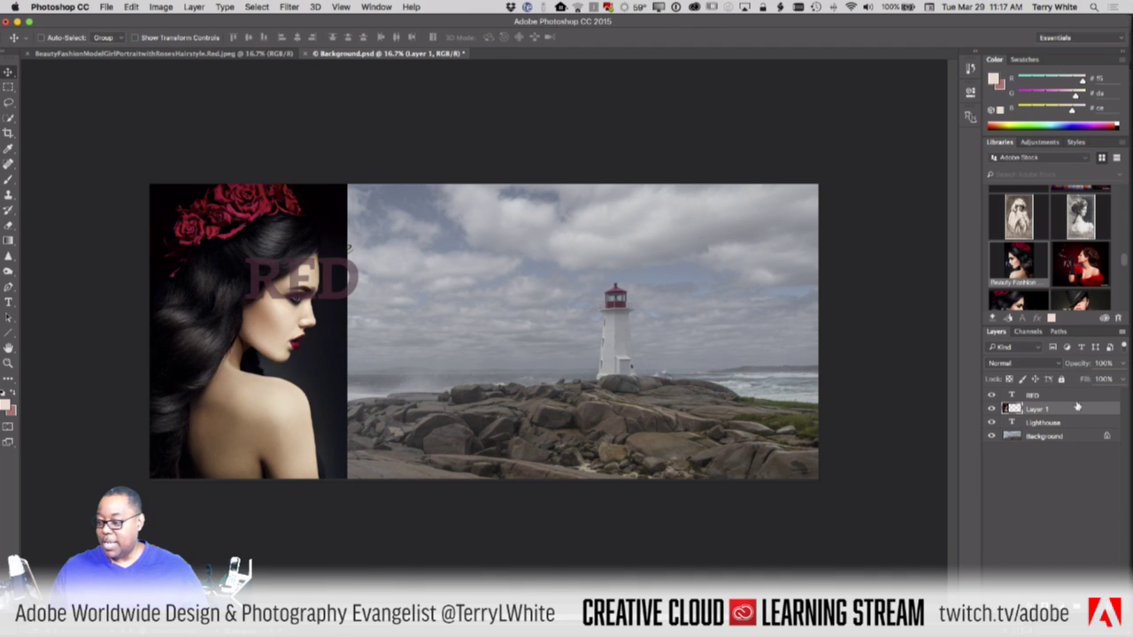
Step: Select the RED and Lighthouse text layers and move them together to the right of the lighthouse
left_click(1045, 425, "shift")
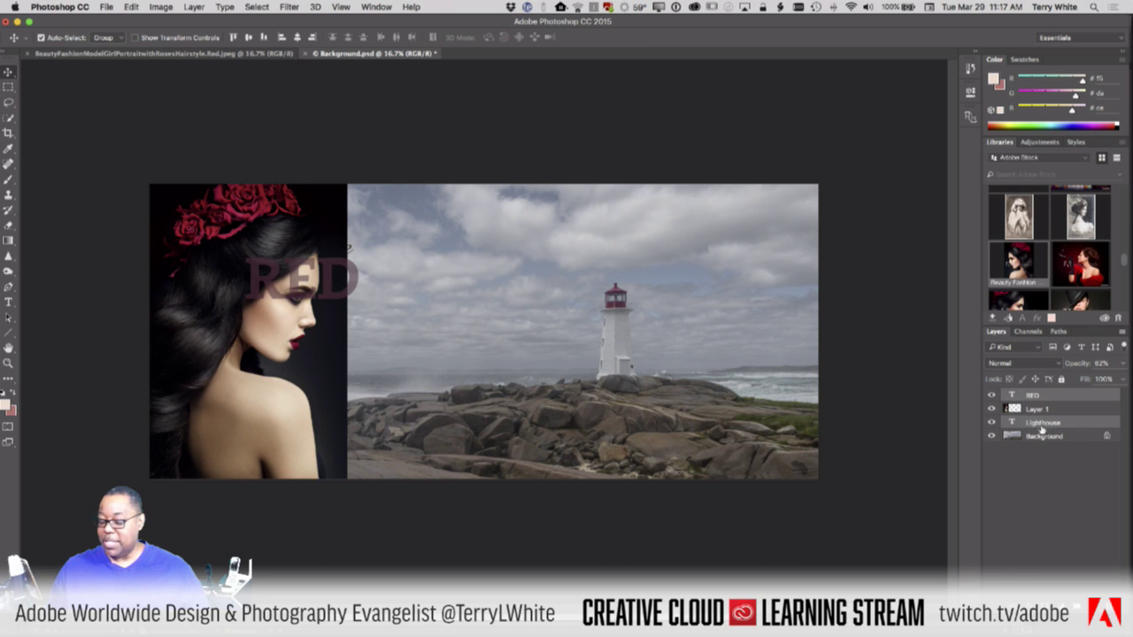
left_click_drag(358, 294, 788, 350)
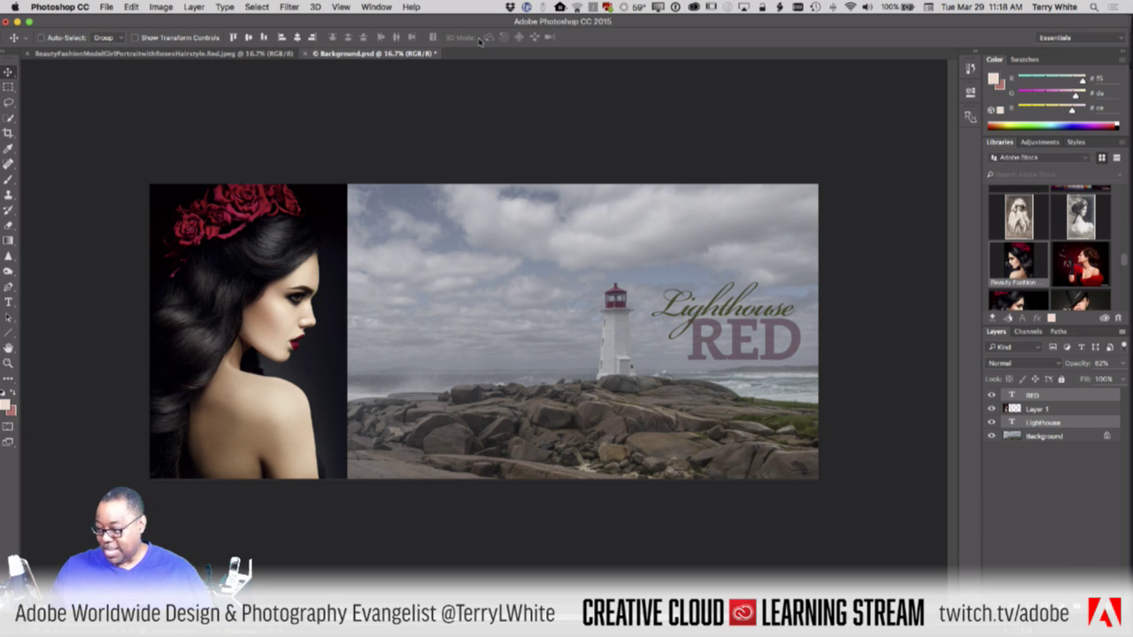
Step: Find the Christmas desk image with the blank computer display in the Adobe Stock library and open it as a document
scroll(1067, 294, "down", 5)
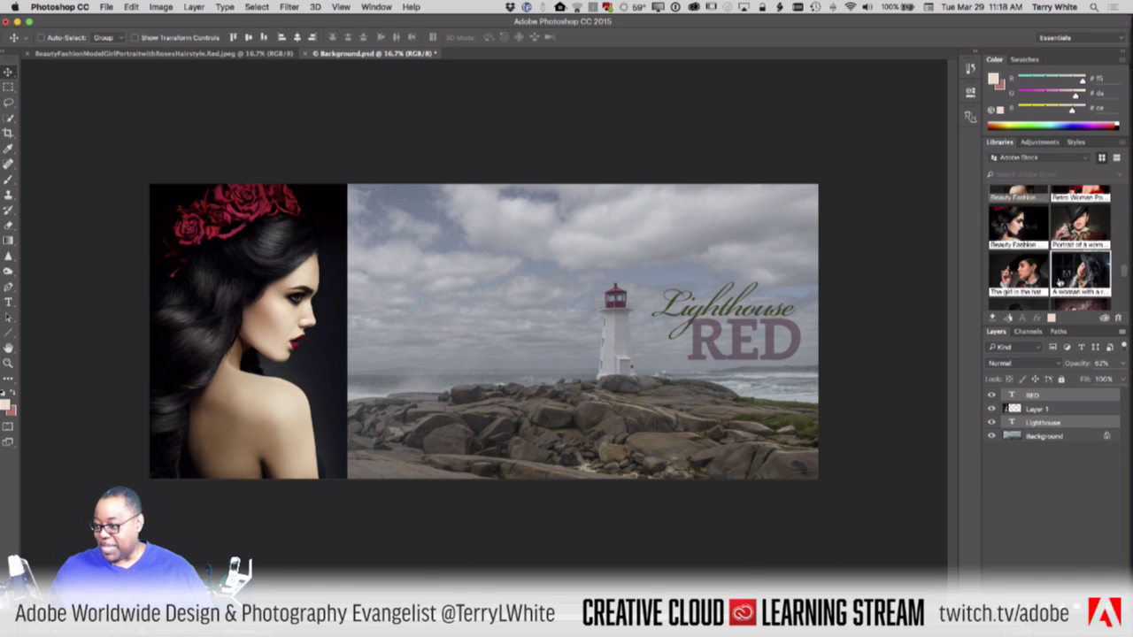
scroll(1066, 296, "down", 10)
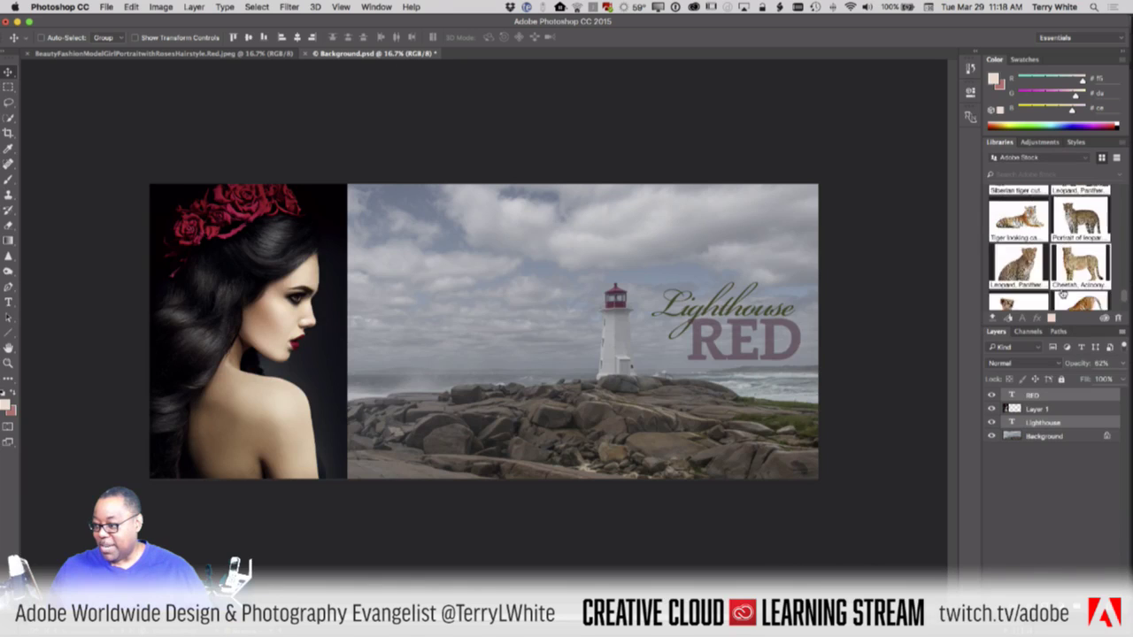
left_click(1053, 300)
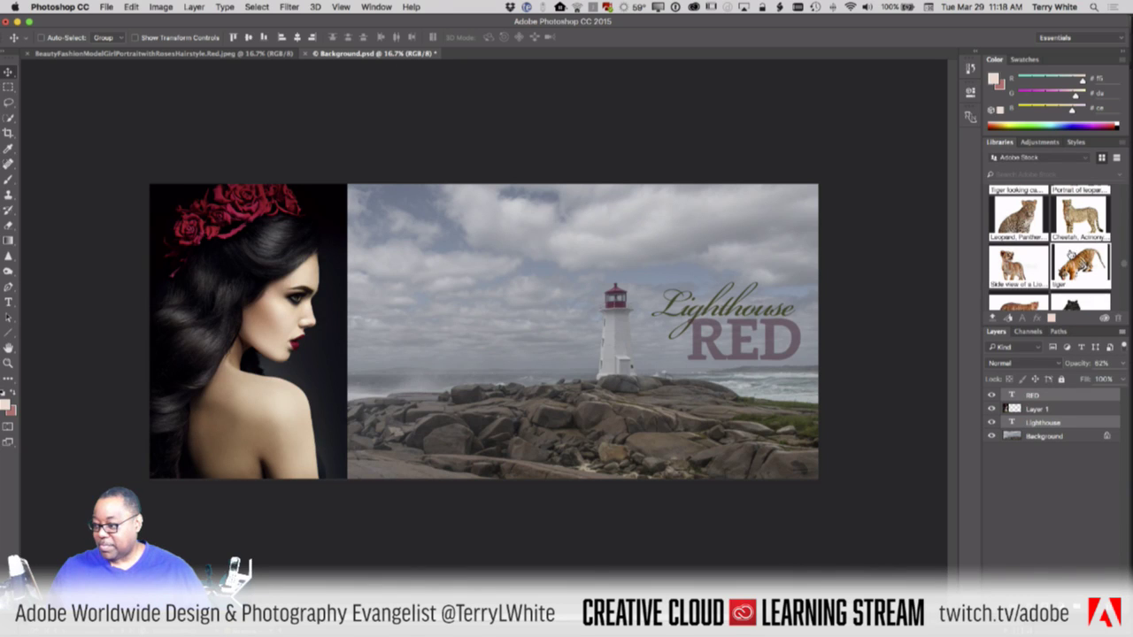
scroll(1072, 258, "down", 10)
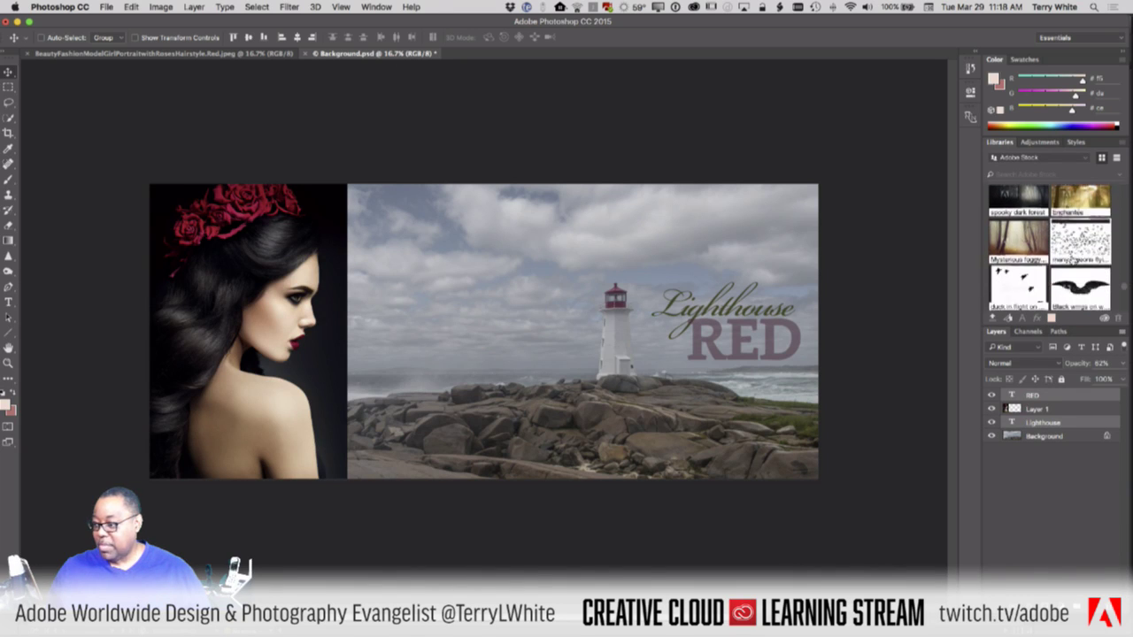
scroll(1073, 262, "down", 5)
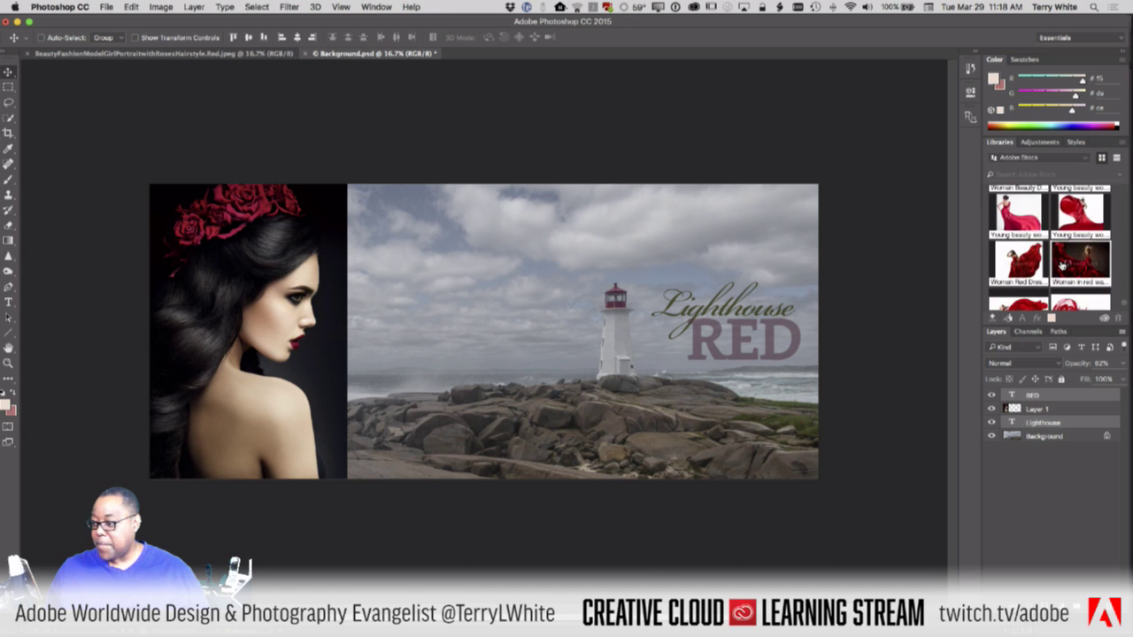
scroll(1061, 267, "down", 3)
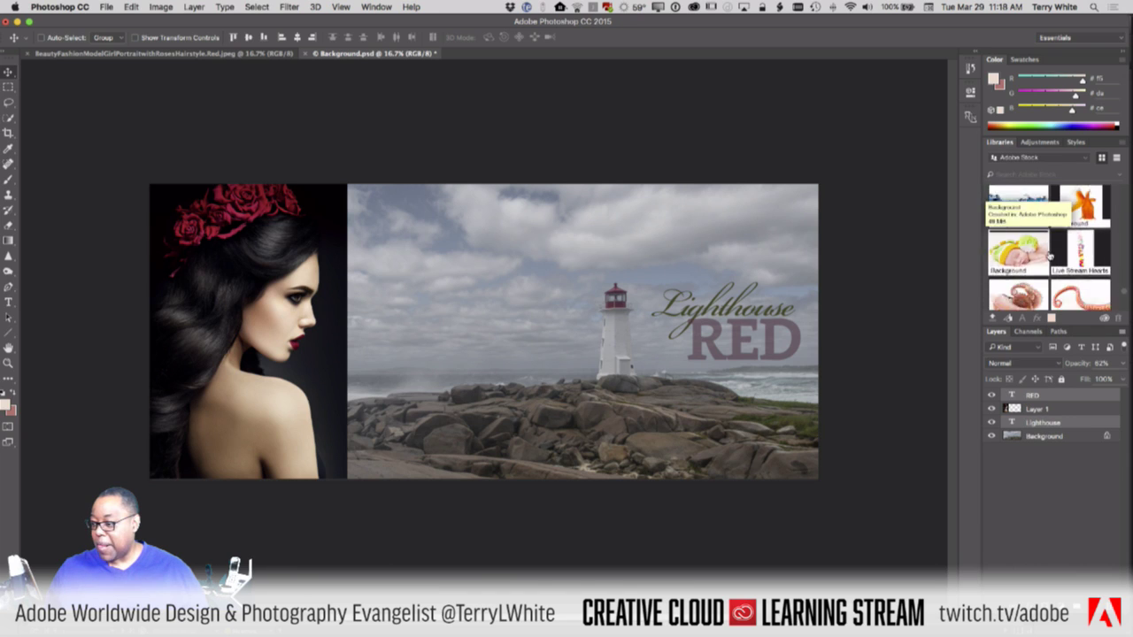
scroll(1048, 261, "down", 3)
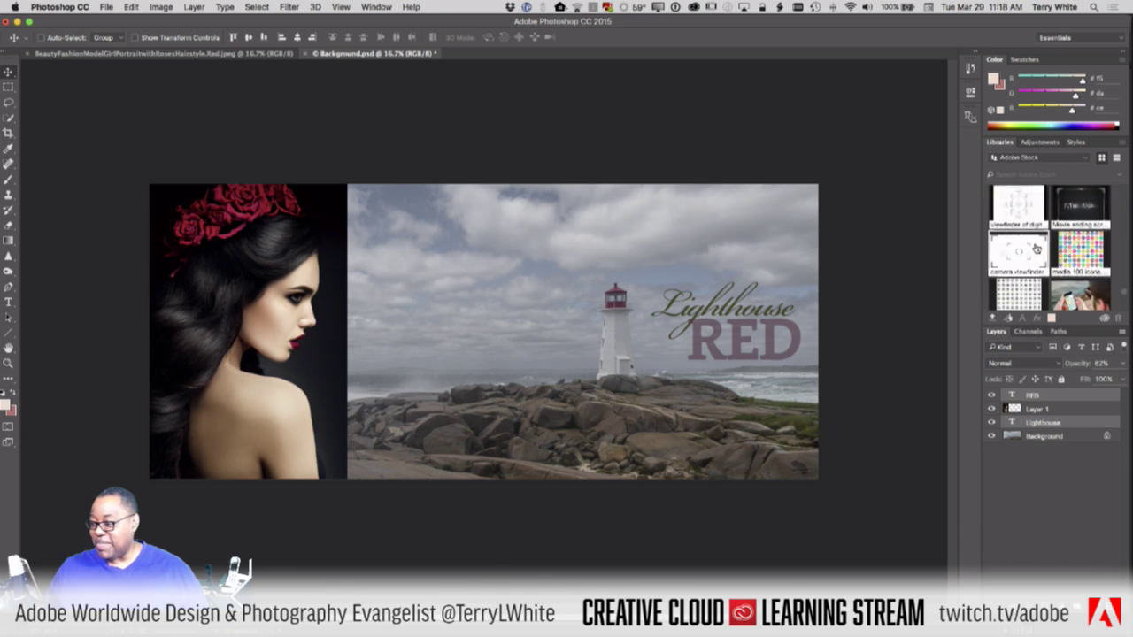
scroll(1037, 249, "down", 3)
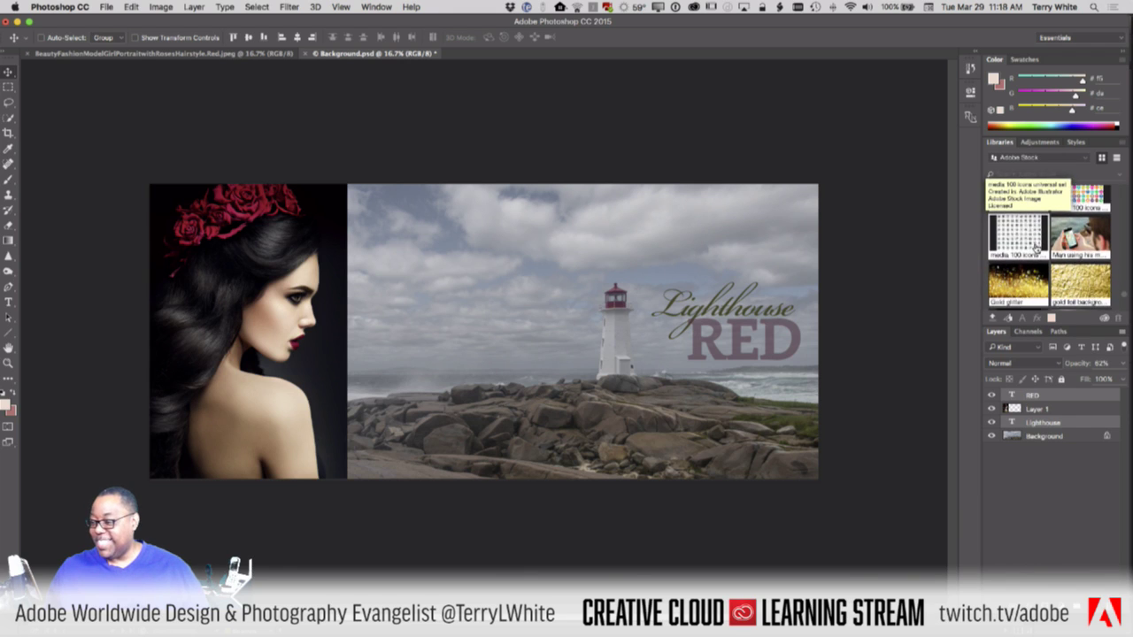
scroll(1036, 249, "down", 10)
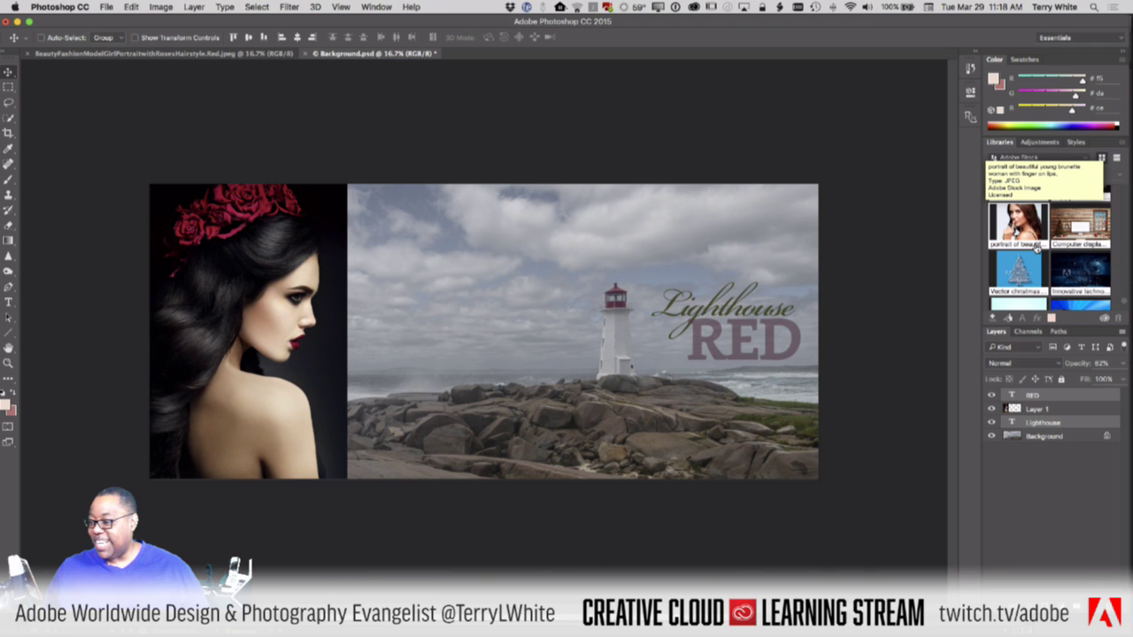
scroll(1062, 237, "up", 2)
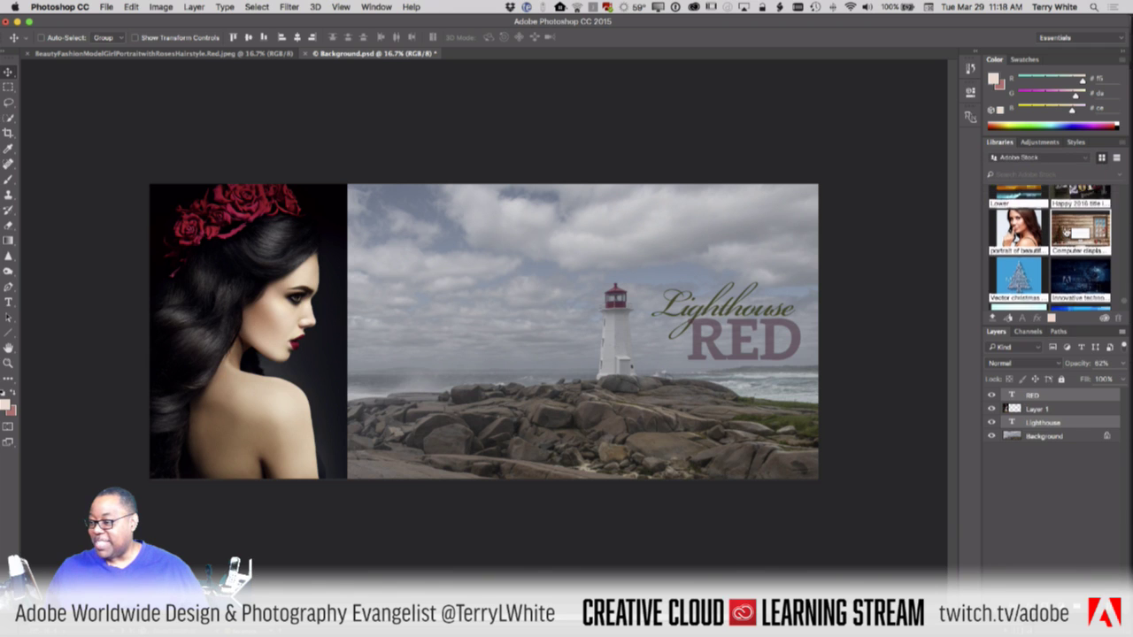
double_click(1064, 237)
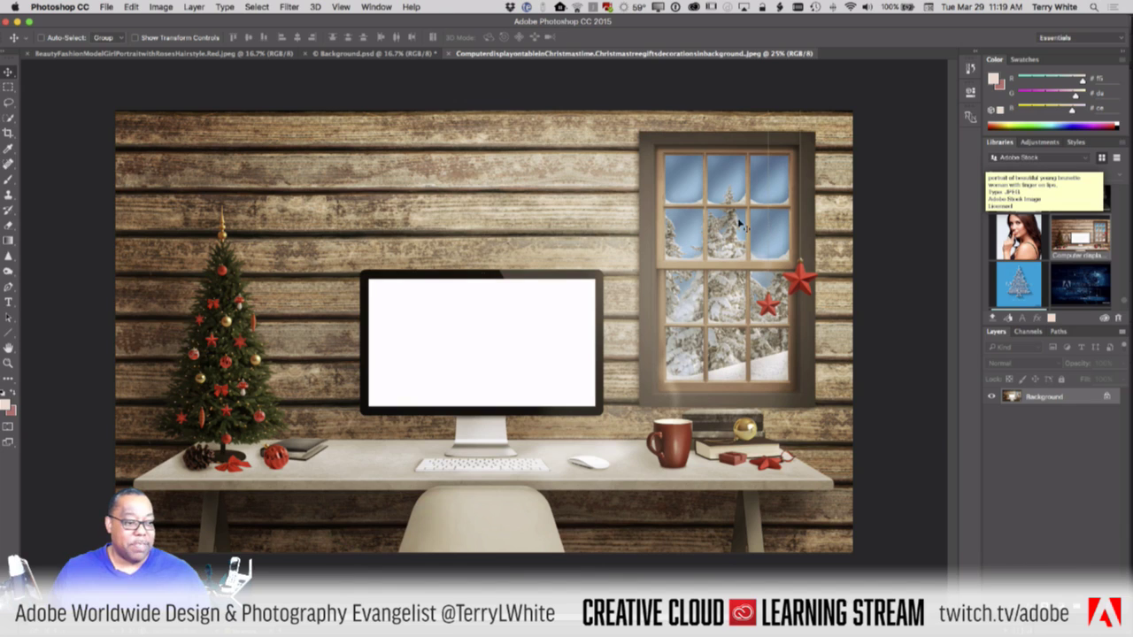
Step: Check the Crop tool's extra options and crop the Christmas tree off the image's left side, keeping Delete Cropped Pixels off
key("c")
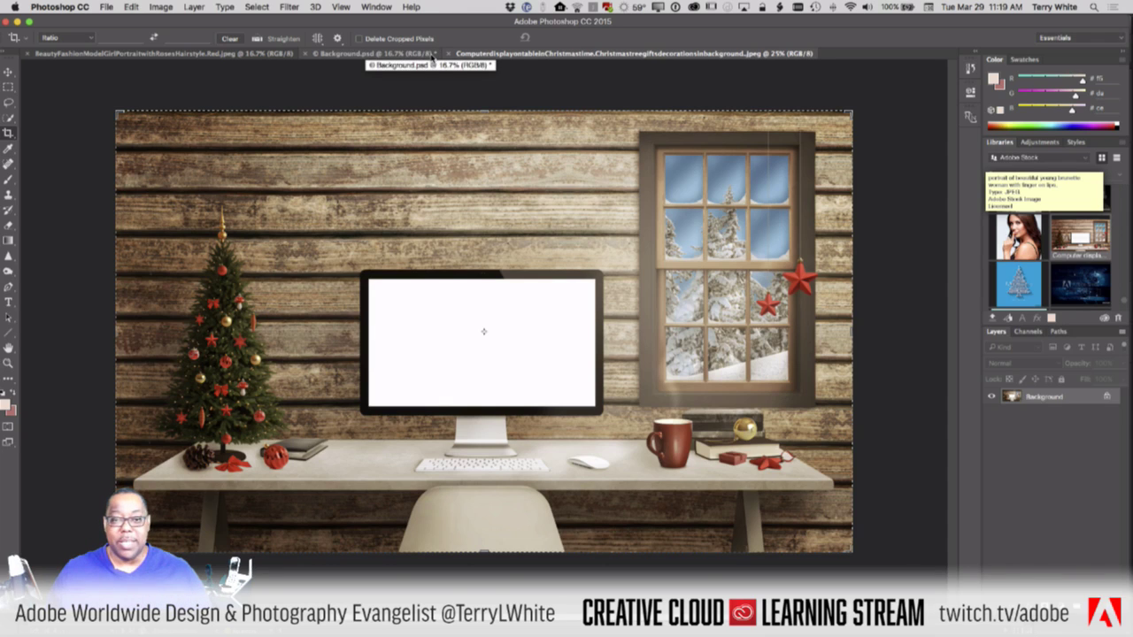
left_click(337, 39)
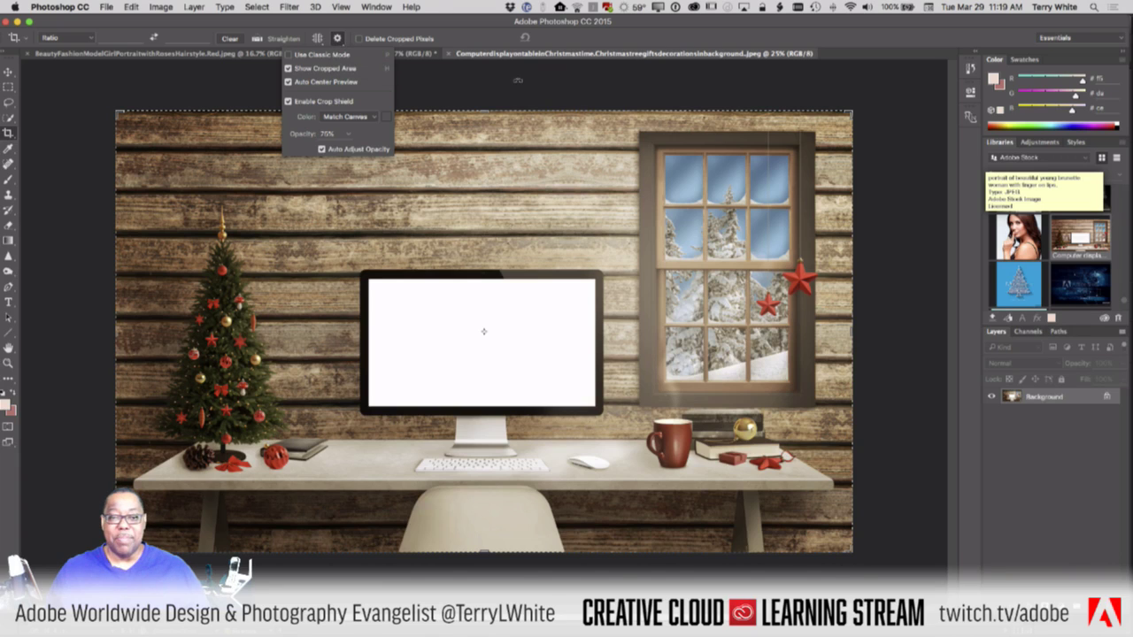
left_click(348, 36)
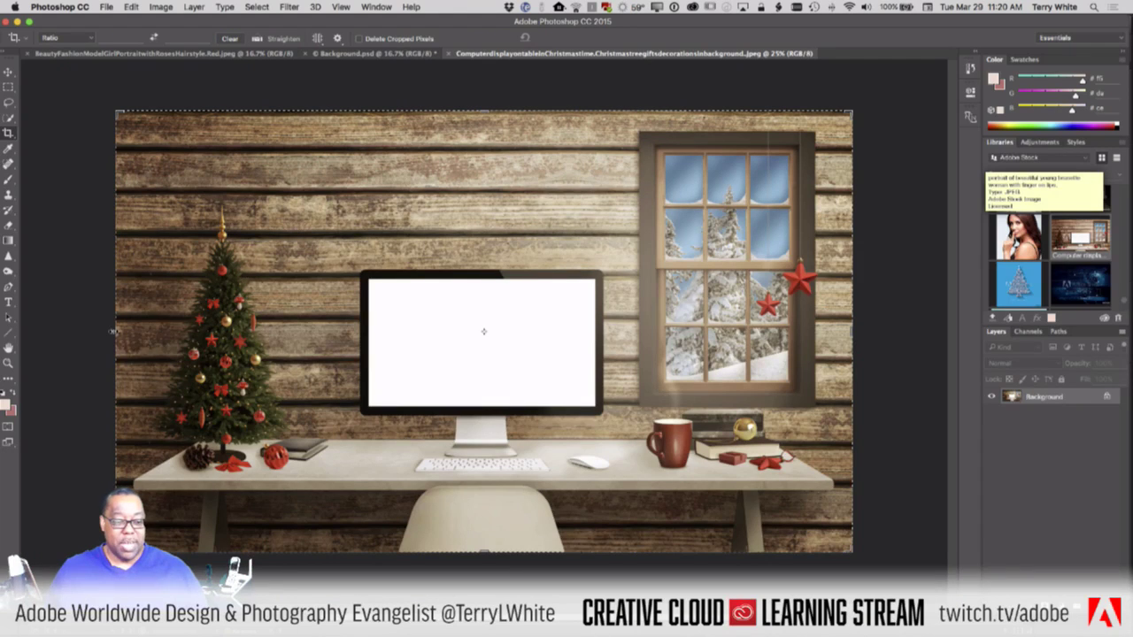
left_click_drag(114, 331, 202, 337)
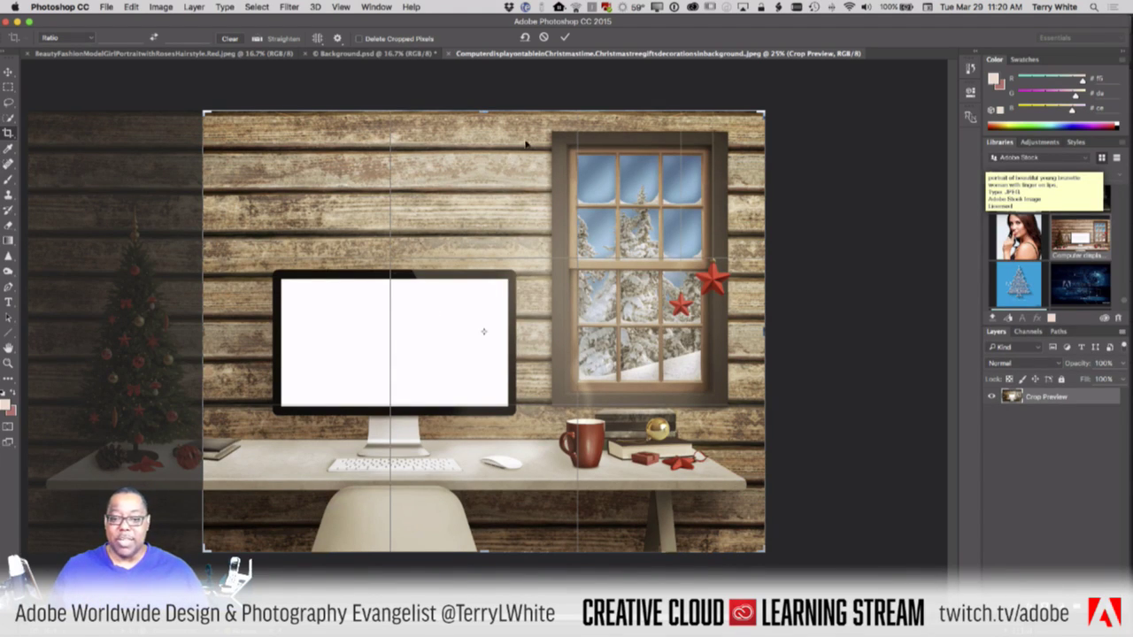
left_click(565, 38)
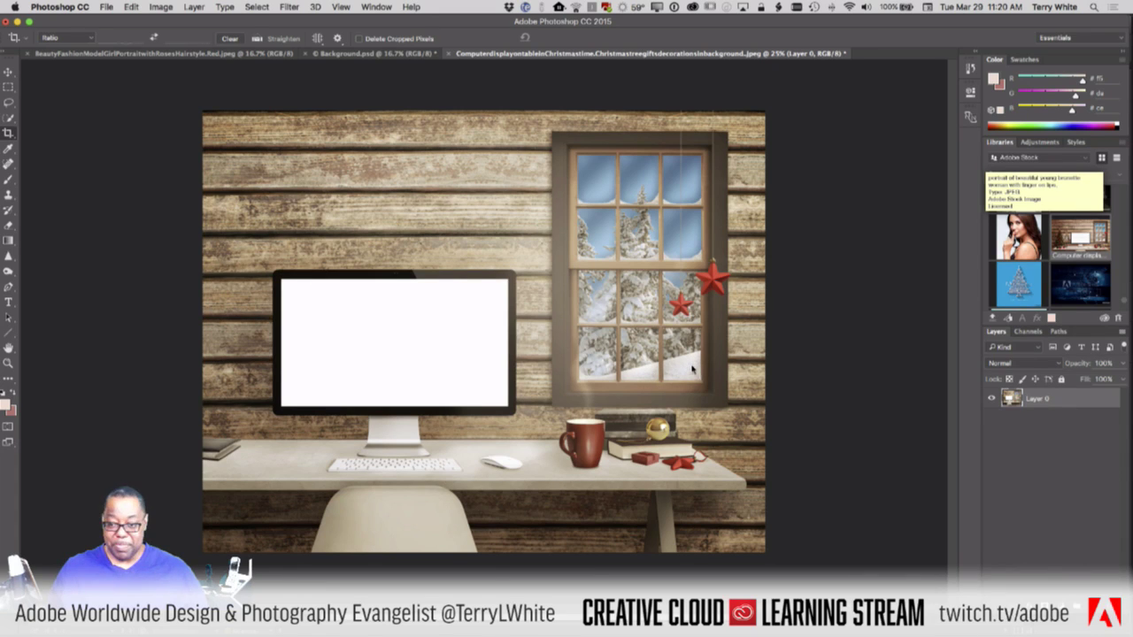
Step: Crop the image's right side inward so that the crop edge cuts through the window
key("r")
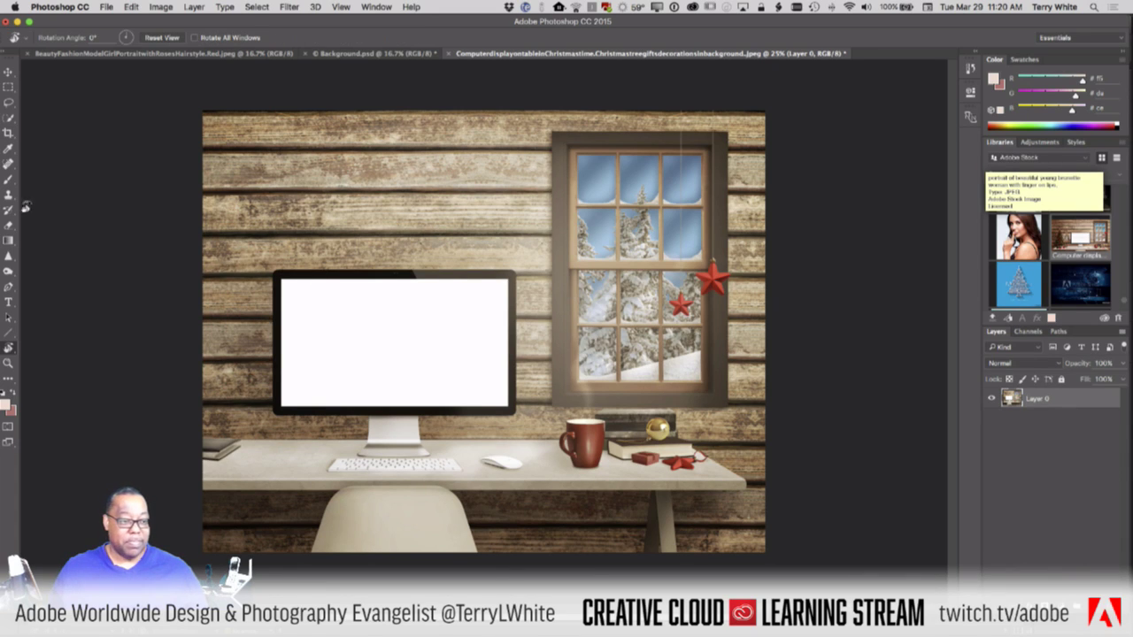
left_click(7, 134)
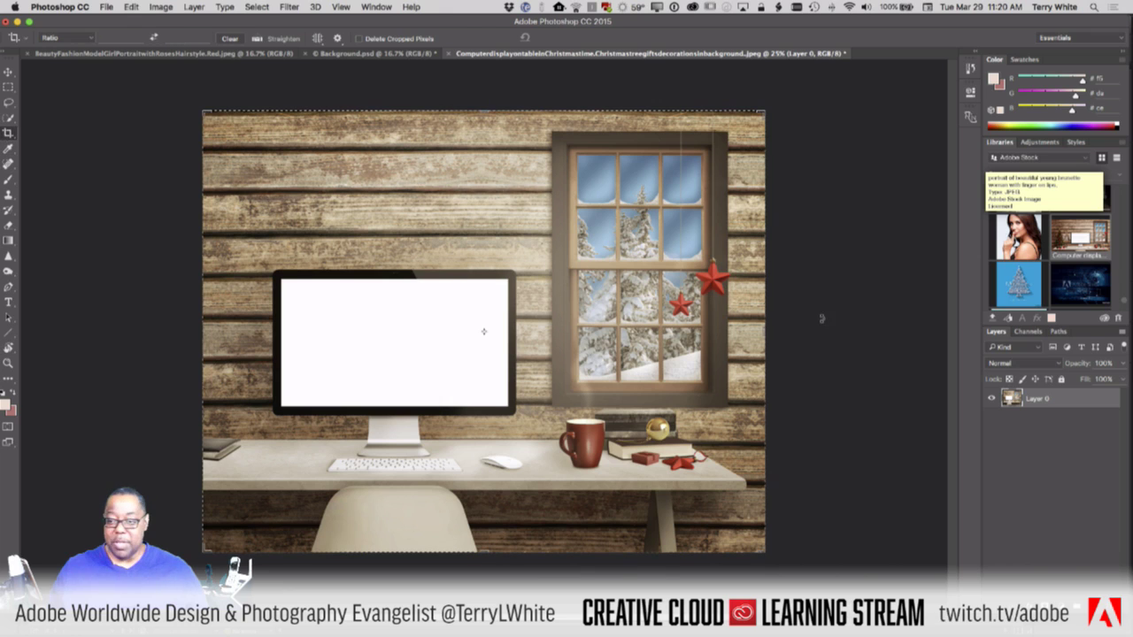
left_click_drag(761, 330, 719, 337)
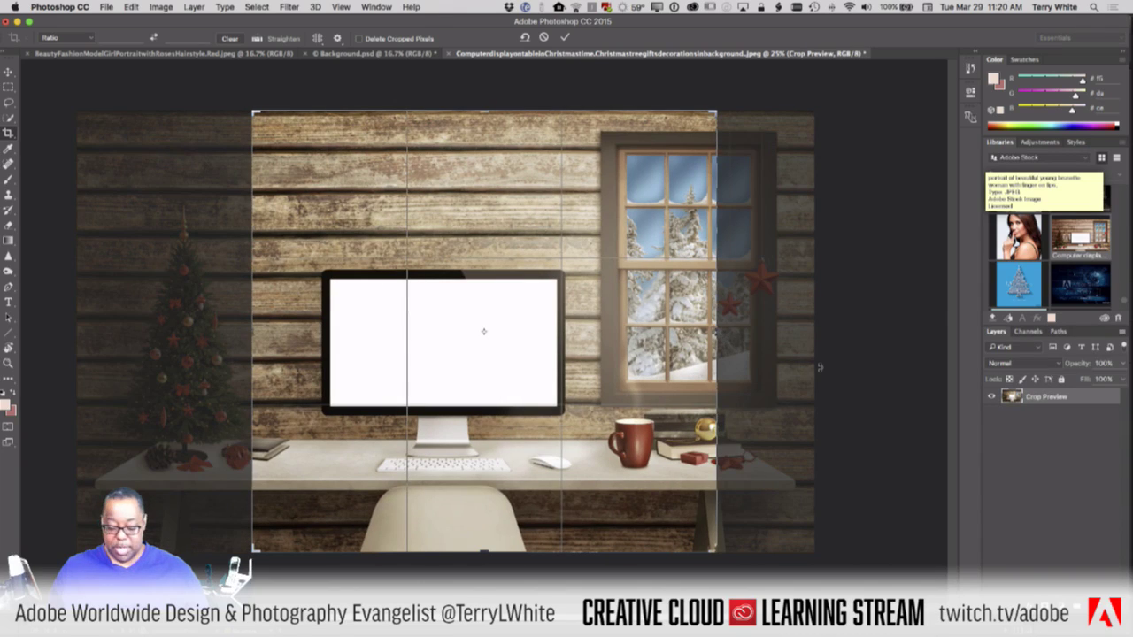
key("Return")
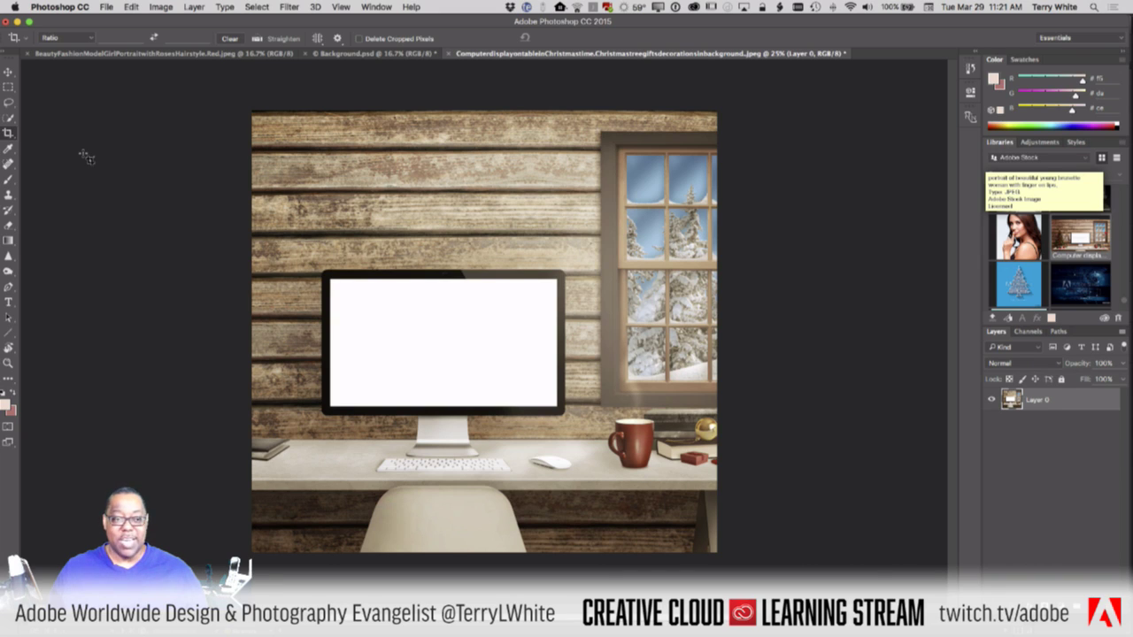
Step: Extend the crop outward again to bring back the hidden right side with the whole window and red stars
left_click(8, 134)
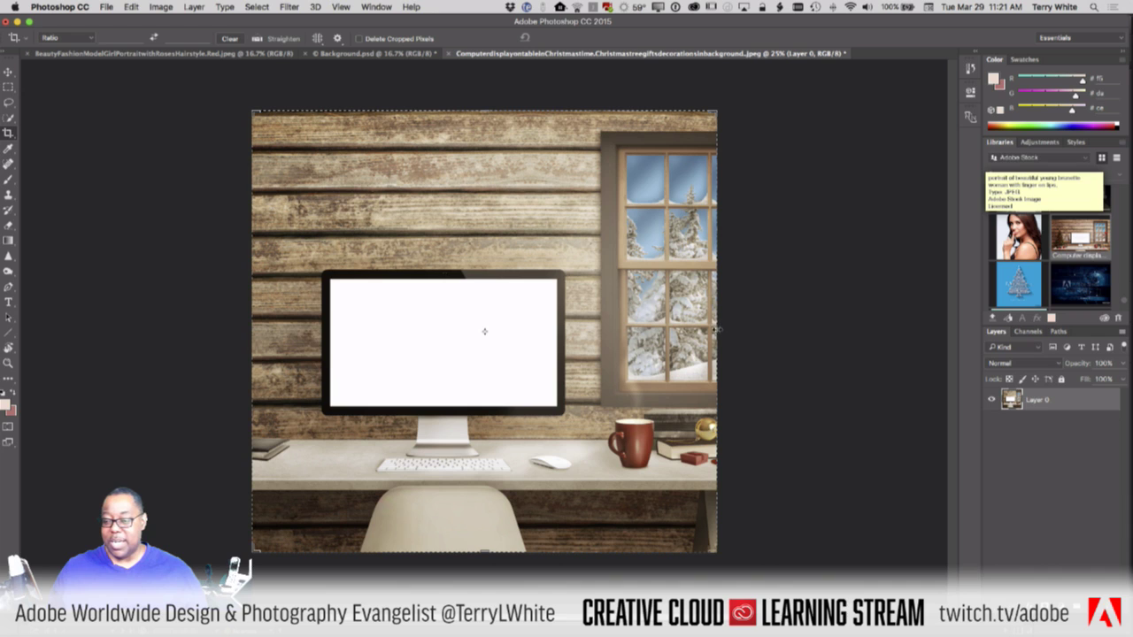
left_click_drag(717, 329, 766, 329)
left_click(565, 38)
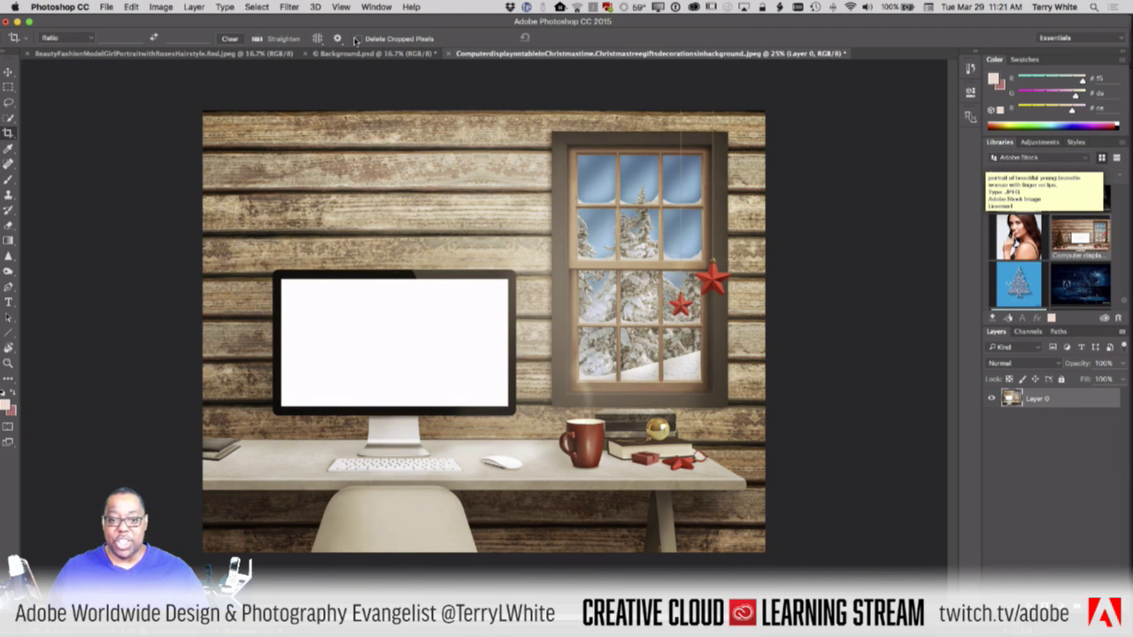
Step: Switch the Crop tool's Delete Cropped Pixels option on and back off
left_click(359, 39)
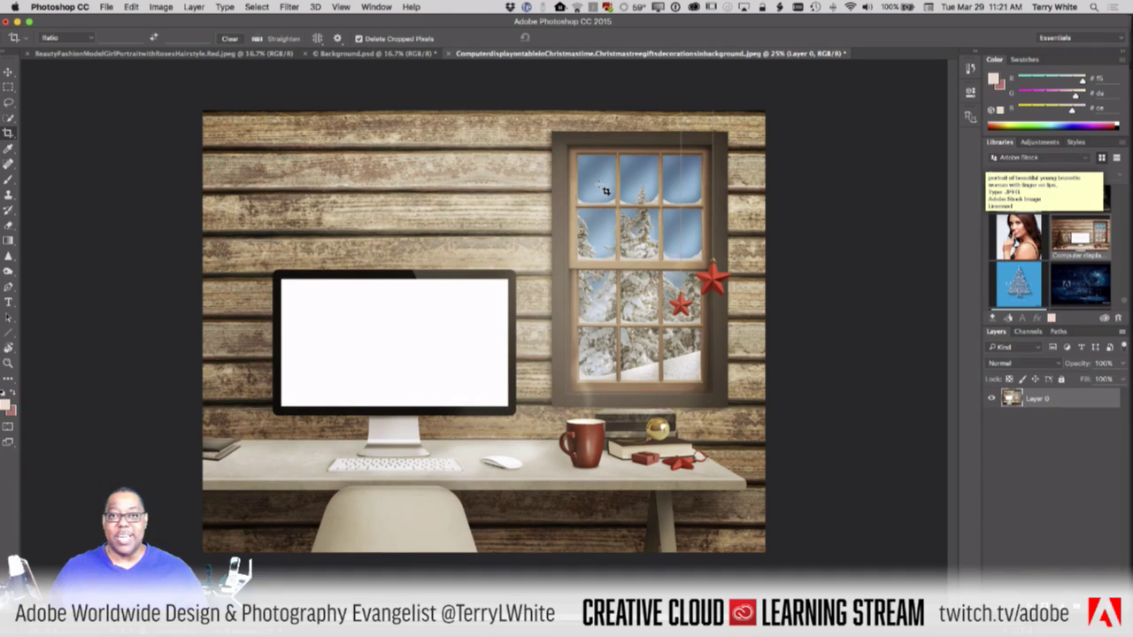
left_click(358, 38)
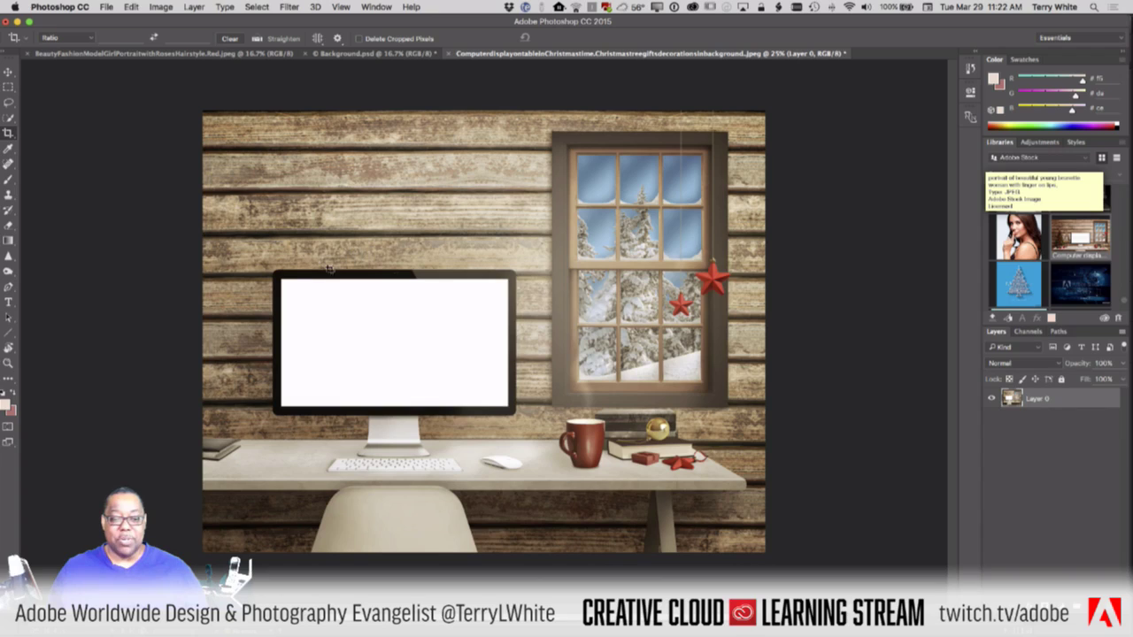
Step: Crop the image tightly around the monitor, keyboard and mouse, and undo that crop
left_click_drag(267, 268, 535, 483)
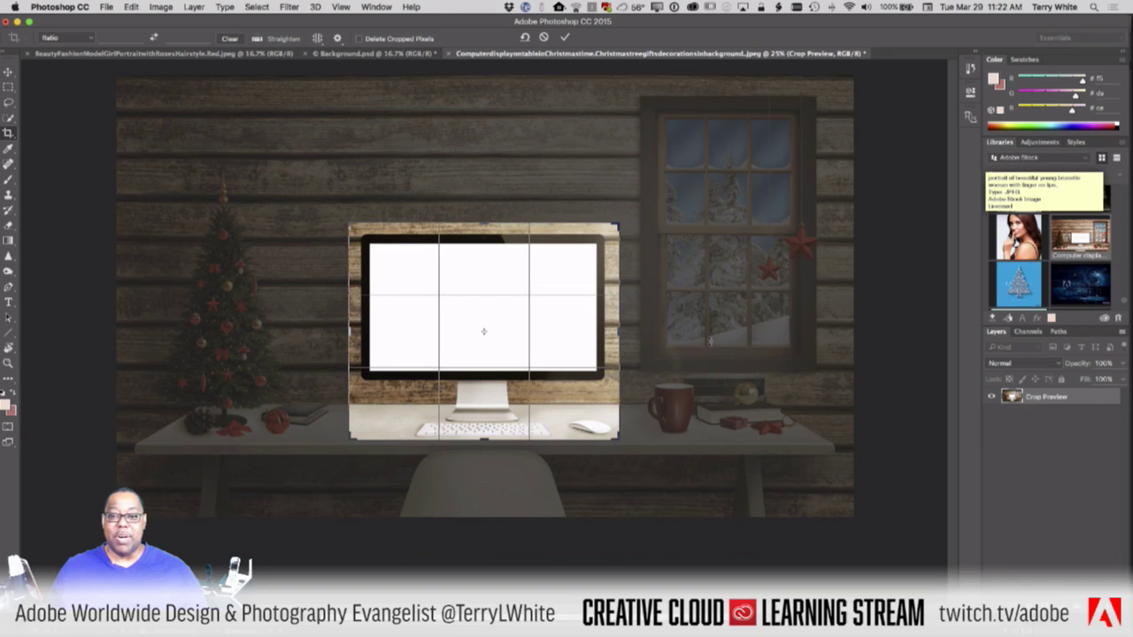
key("Return")
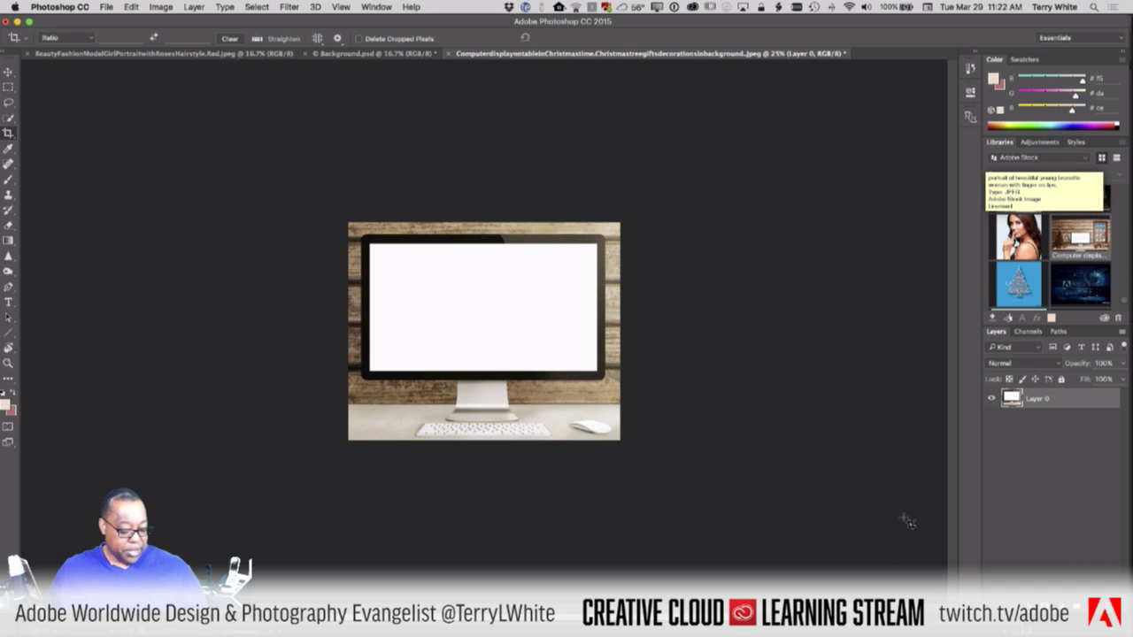
key("super+z")
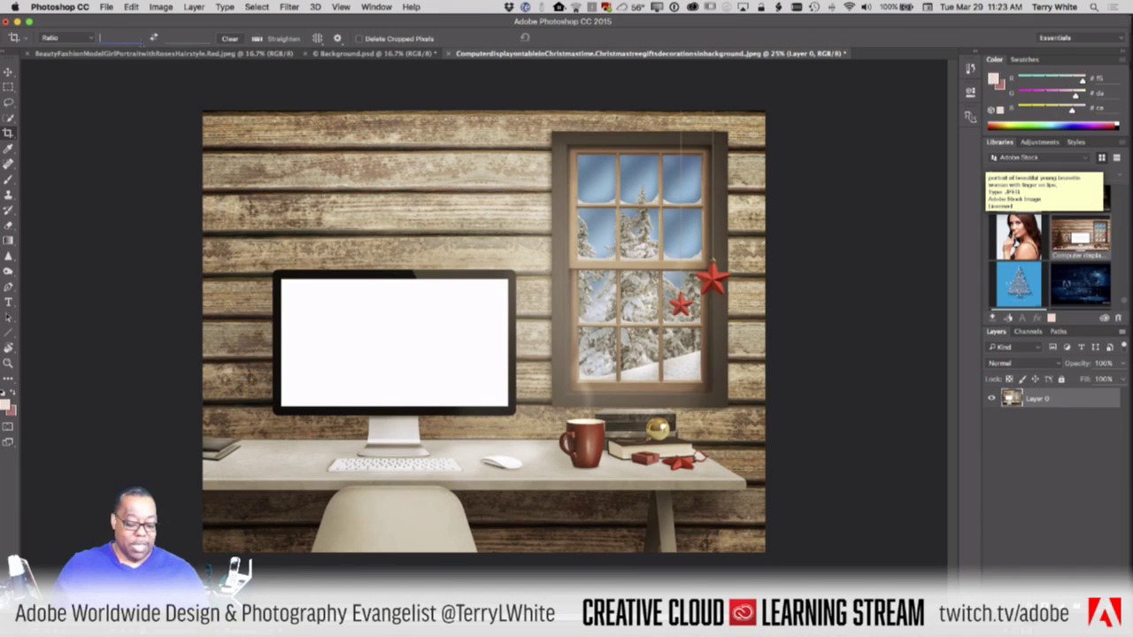
Step: Try a 16:9 crop that leaves out the Christmas tree and the top of the window, and undo it
left_click(484, 331)
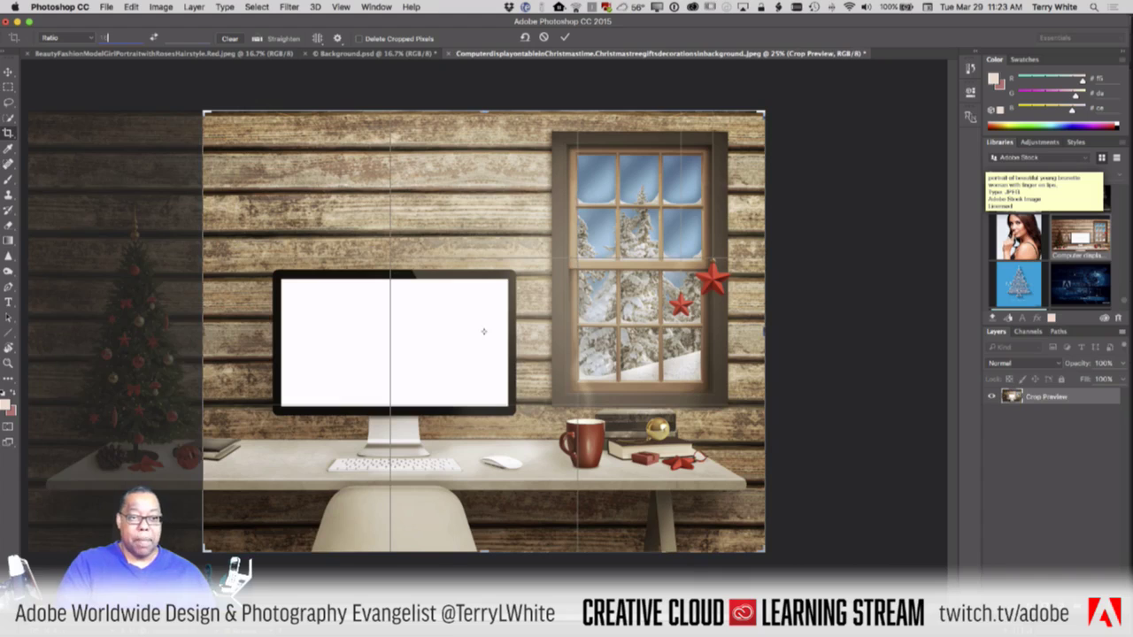
type("9")
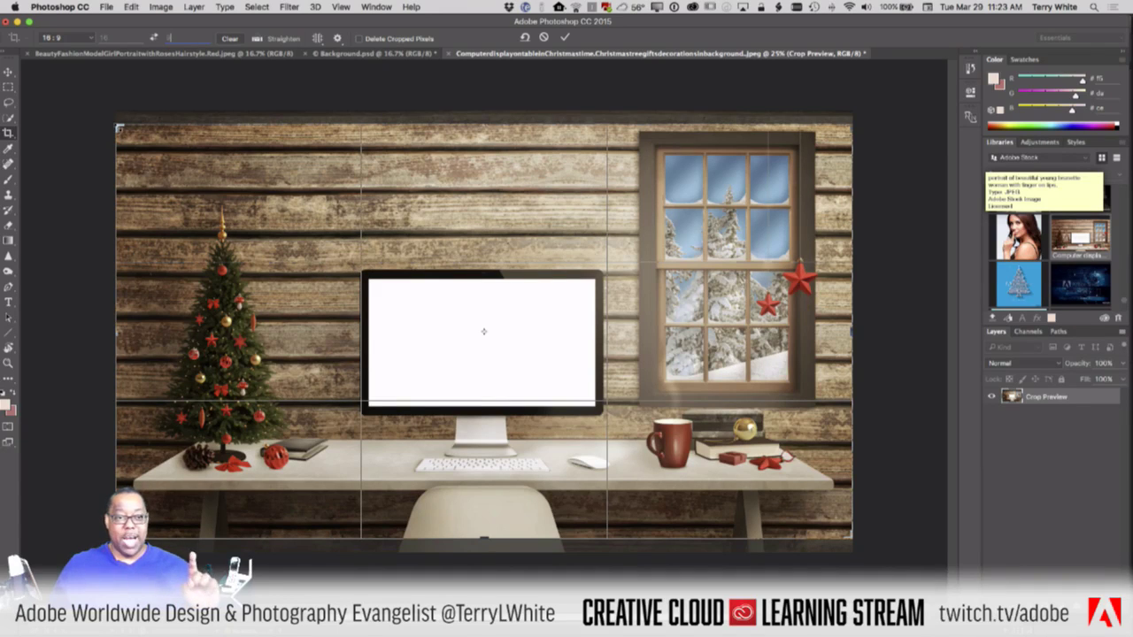
left_click_drag(120, 129, 215, 160)
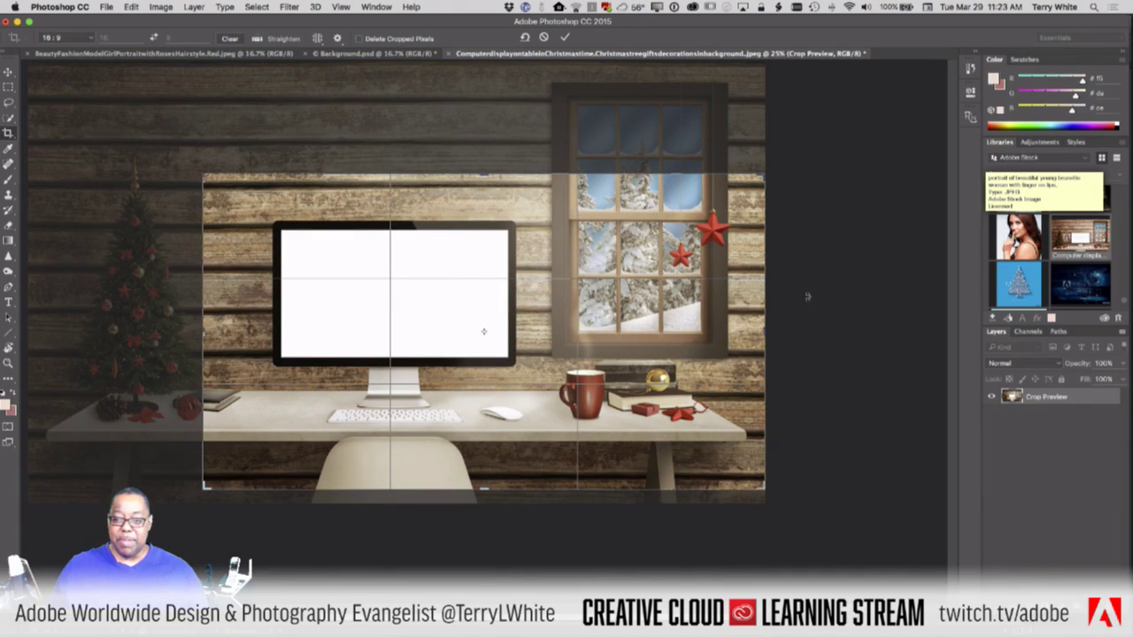
left_click(565, 37)
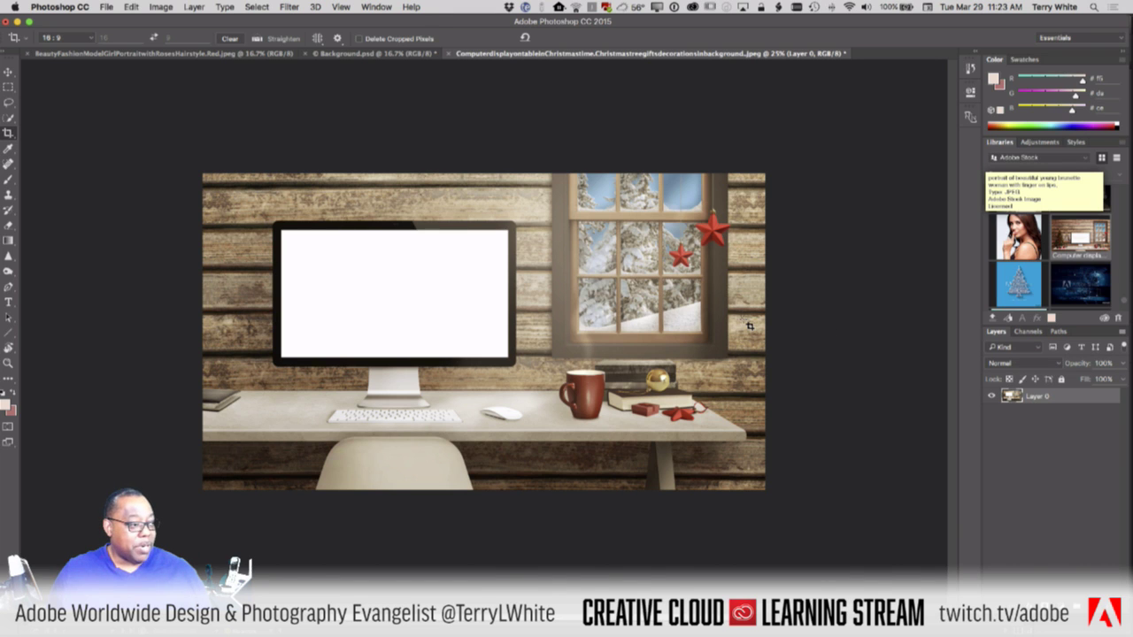
key("super+z")
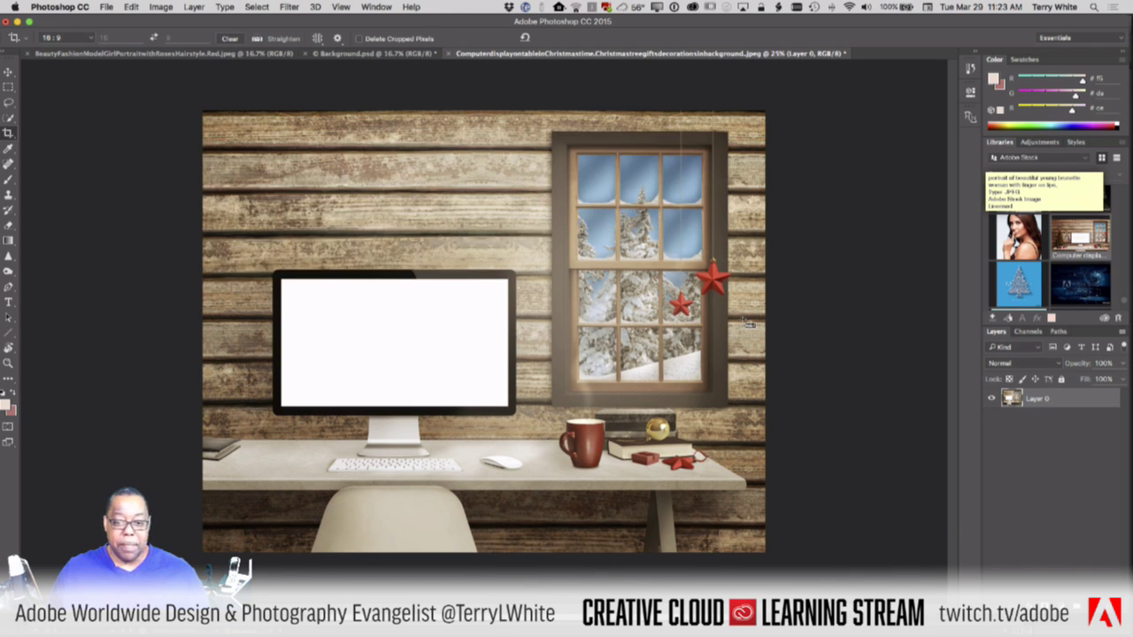
Step: Switch the crop from the 16:9 ratio to W x H x Resolution and set the width to 650 px
left_click(86, 38)
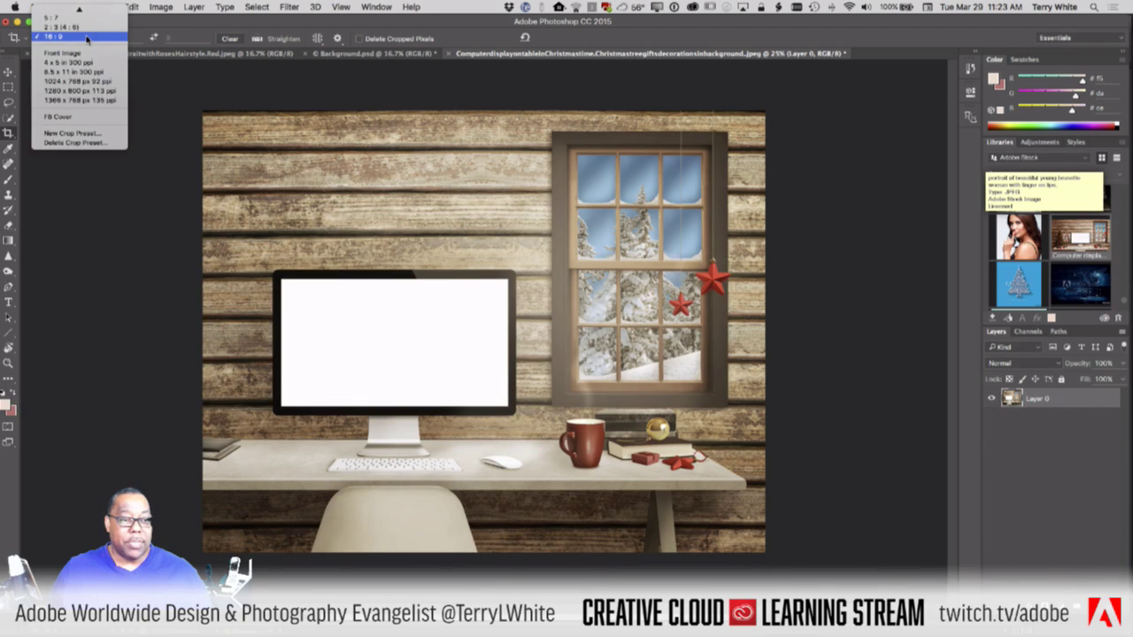
mouse_move(87, 5)
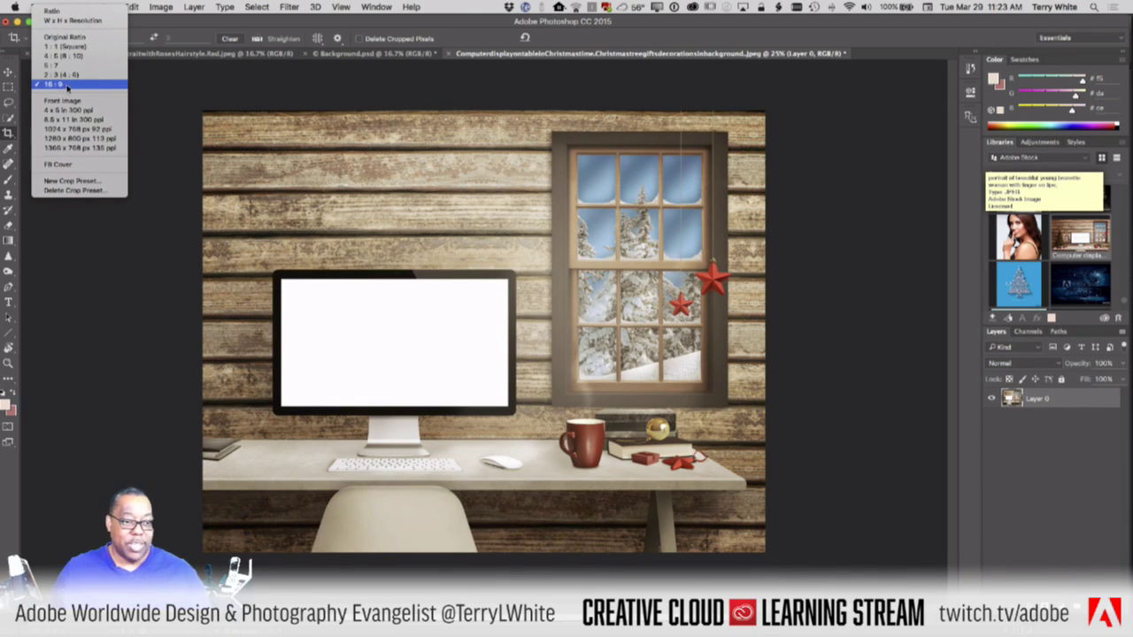
left_click(65, 21)
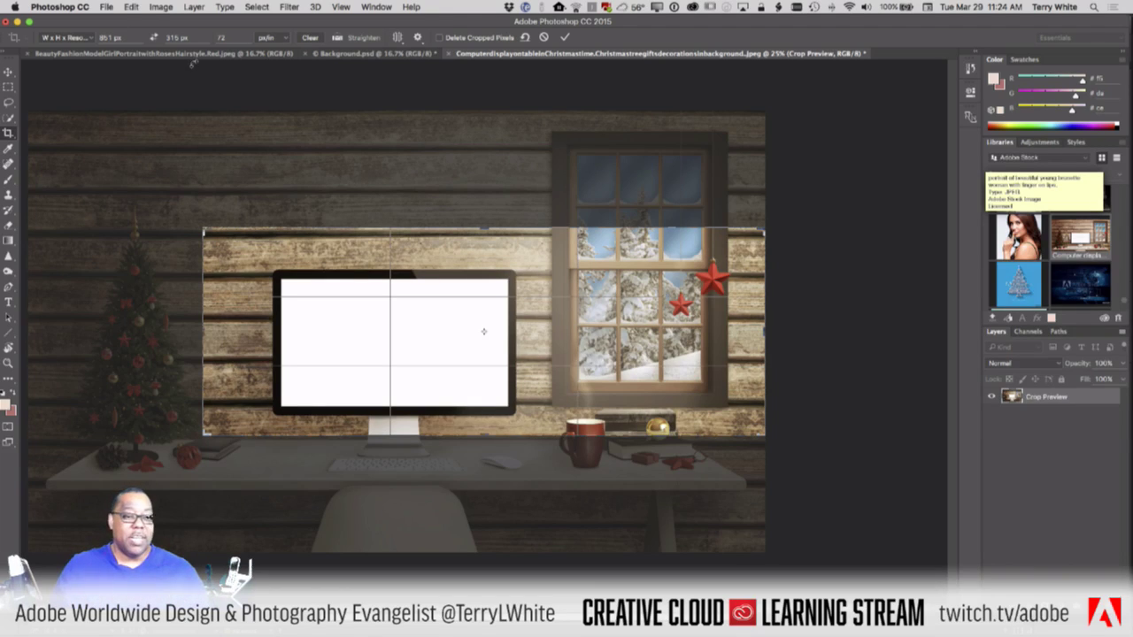
left_click(78, 39)
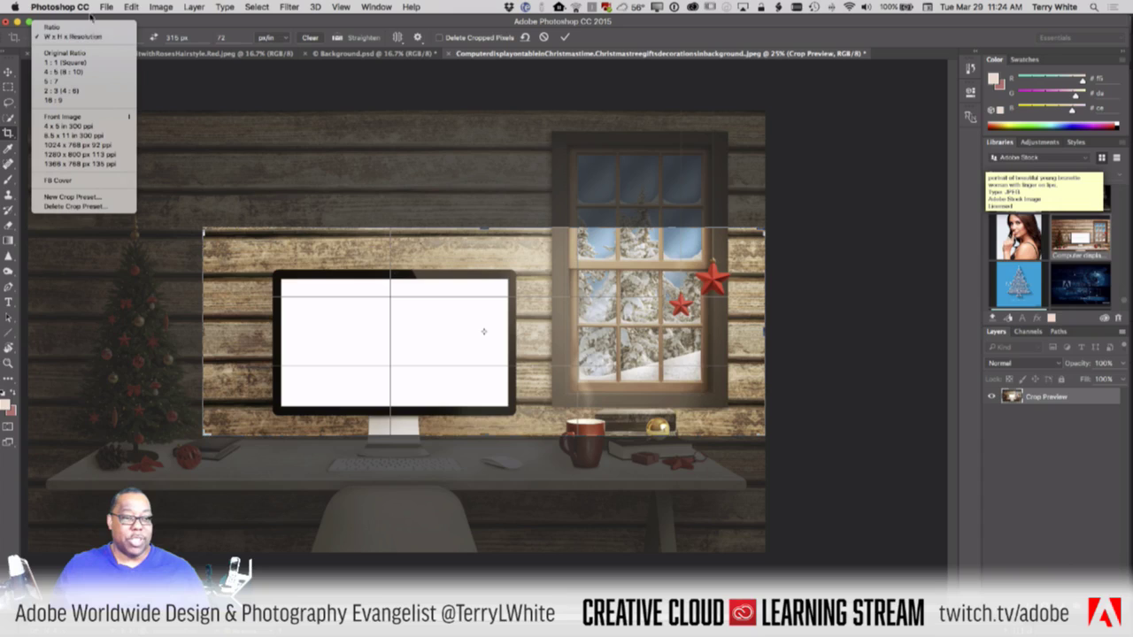
left_click(100, 39)
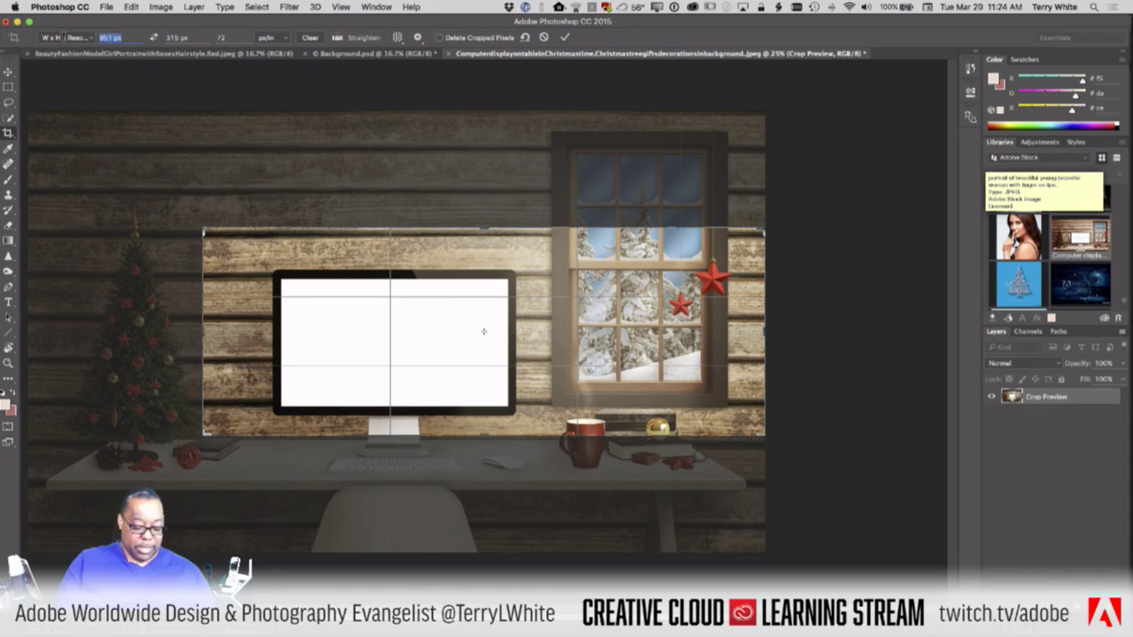
type("860")
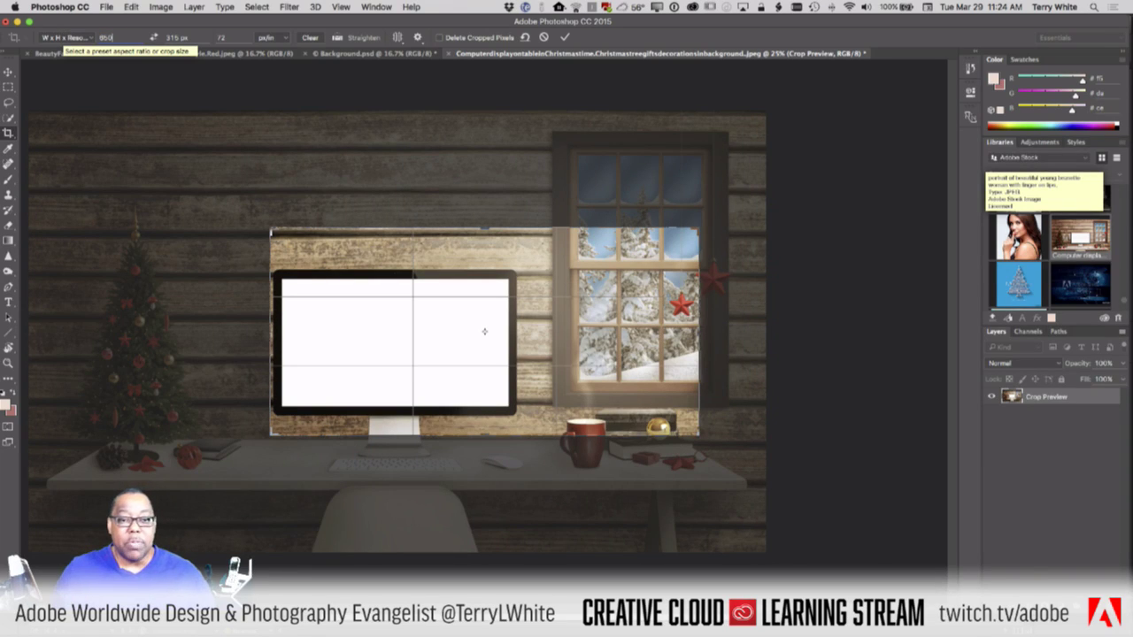
key("Tab")
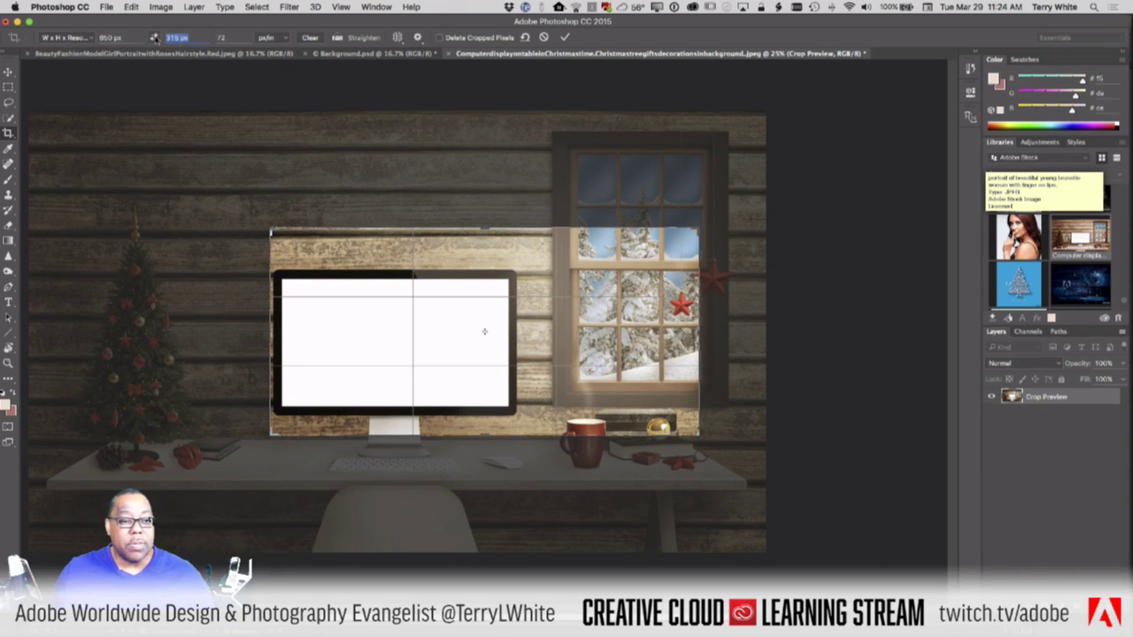
Step: Set the crop height to 400 px
left_click(154, 37)
left_click(154, 37)
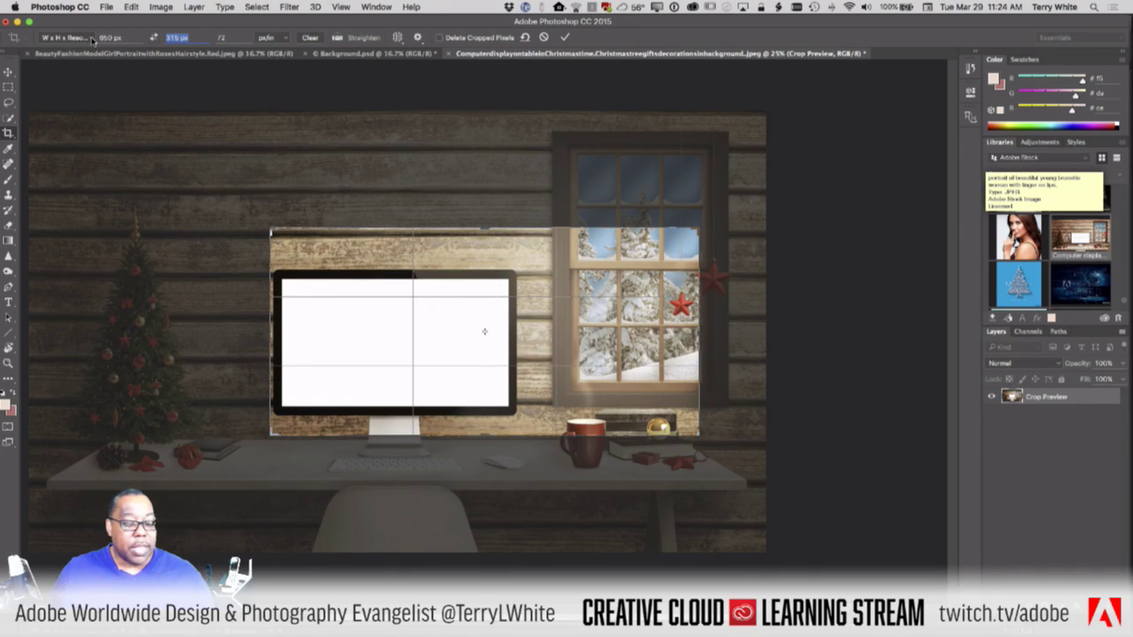
left_click(92, 40)
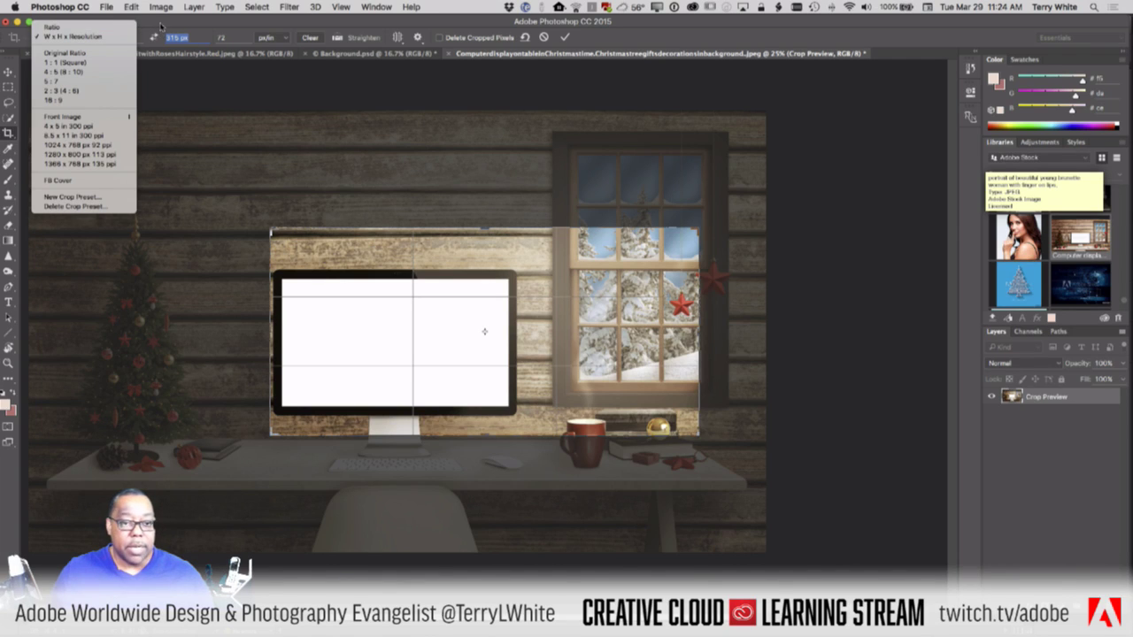
left_click(164, 29)
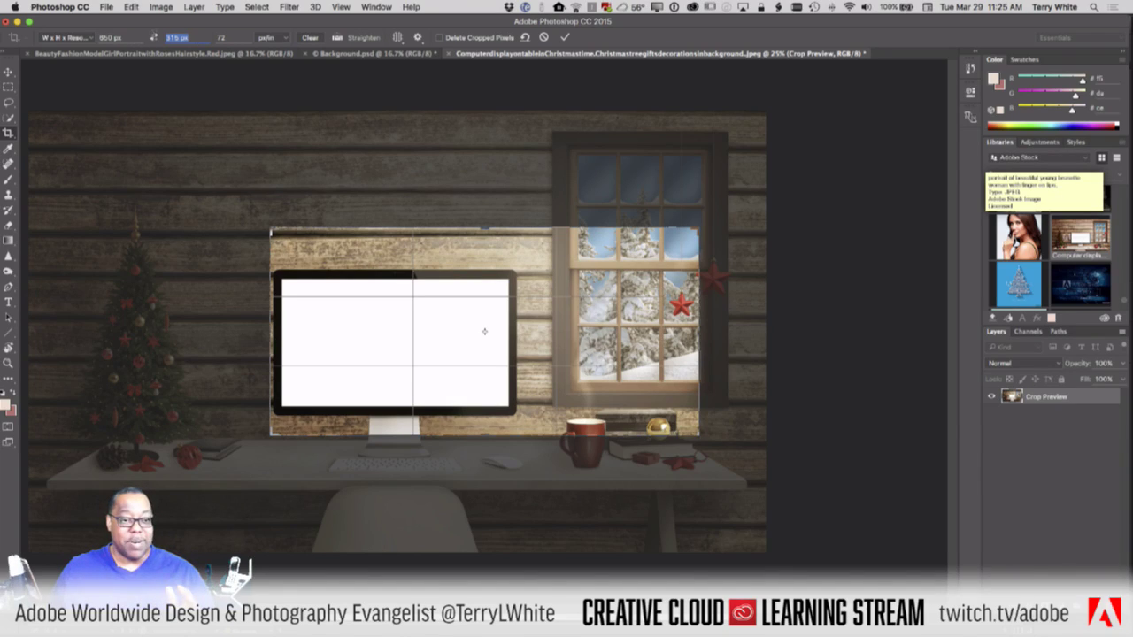
type("400")
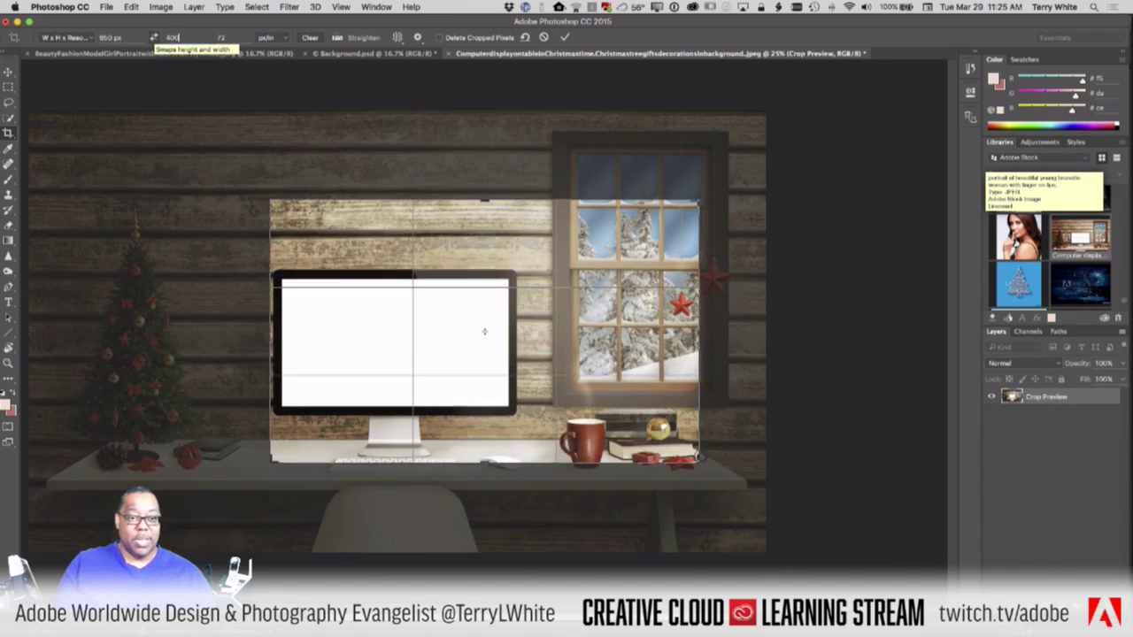
key("Tab")
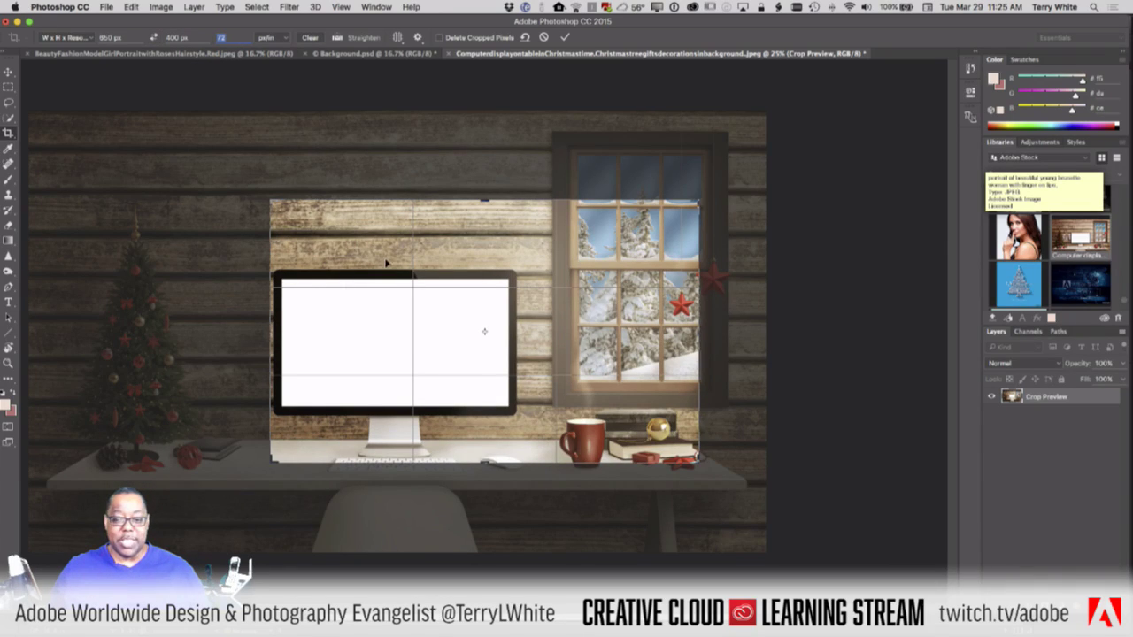
Step: Enlarge the crop frame, try the 5:7 ratio with the image rotated sideways, and cancel the crop
left_click_drag(271, 200, 236, 181)
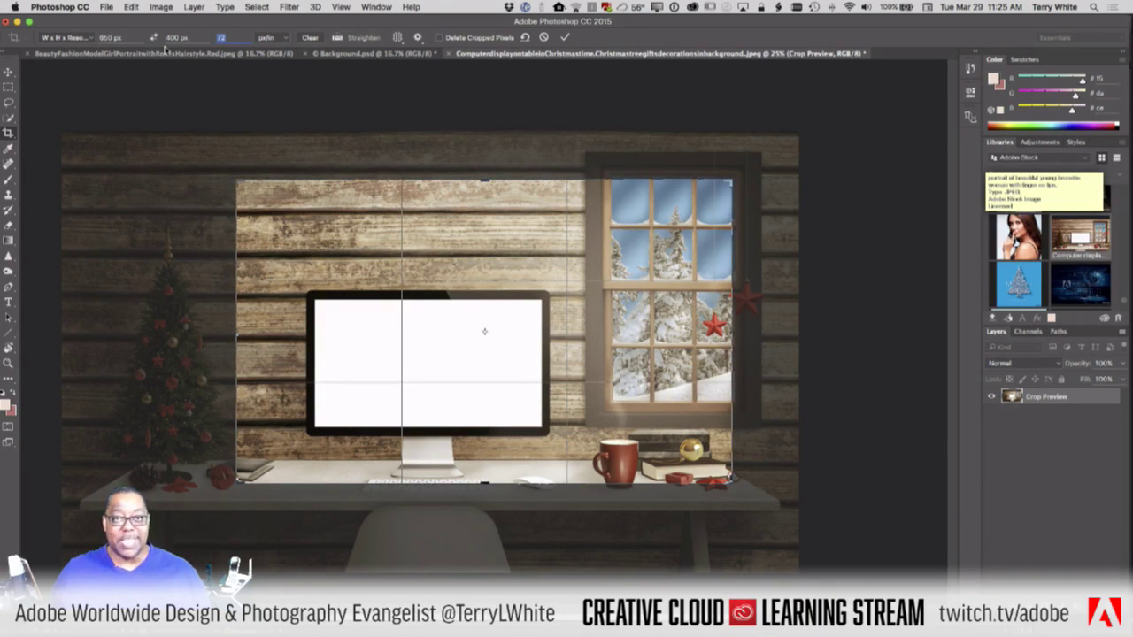
left_click(84, 38)
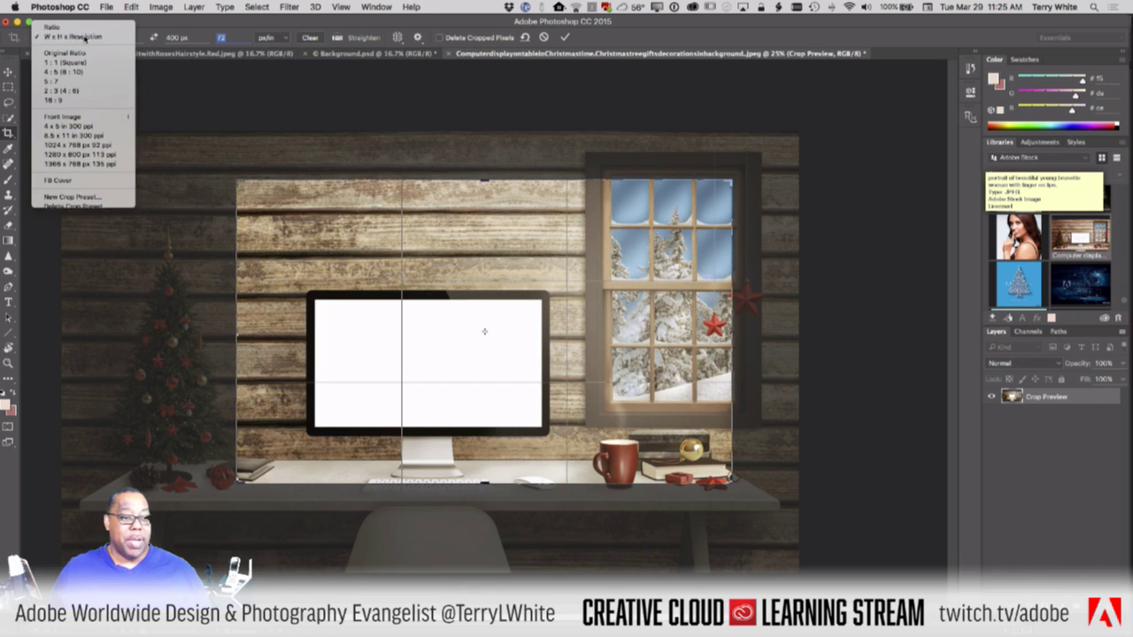
left_click(84, 38)
left_click(79, 40)
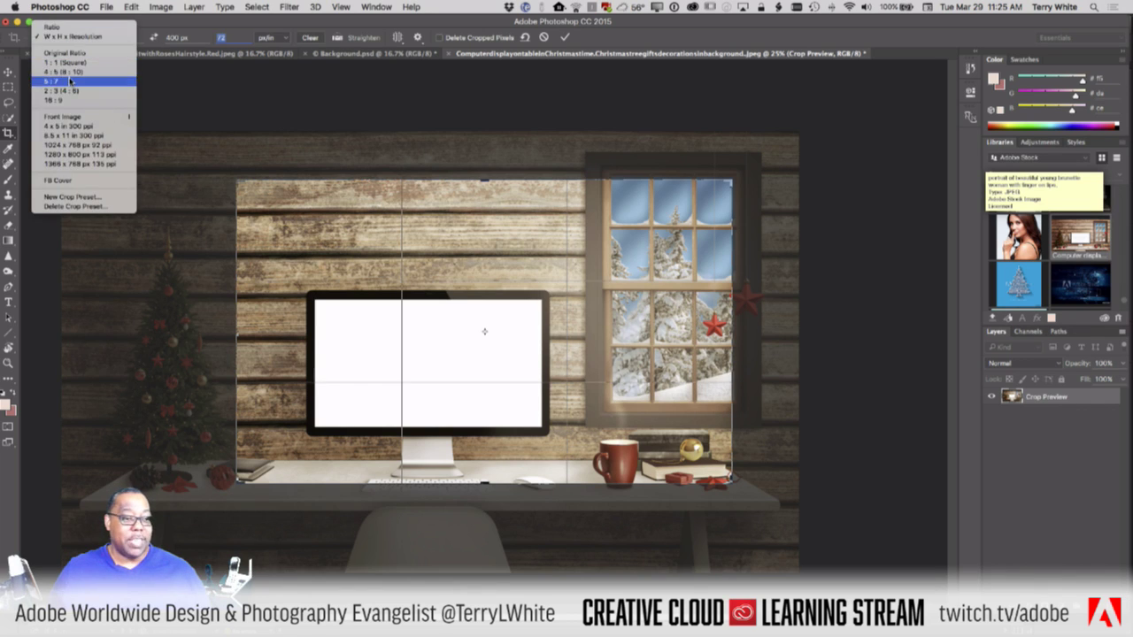
left_click(70, 82)
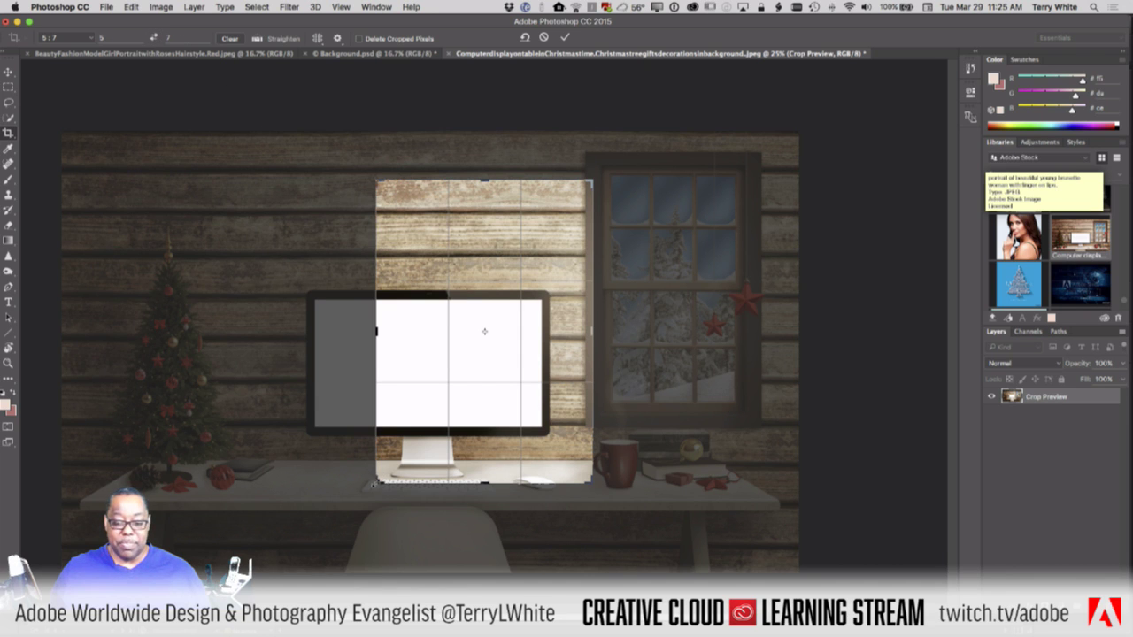
left_click_drag(384, 481, 335, 493)
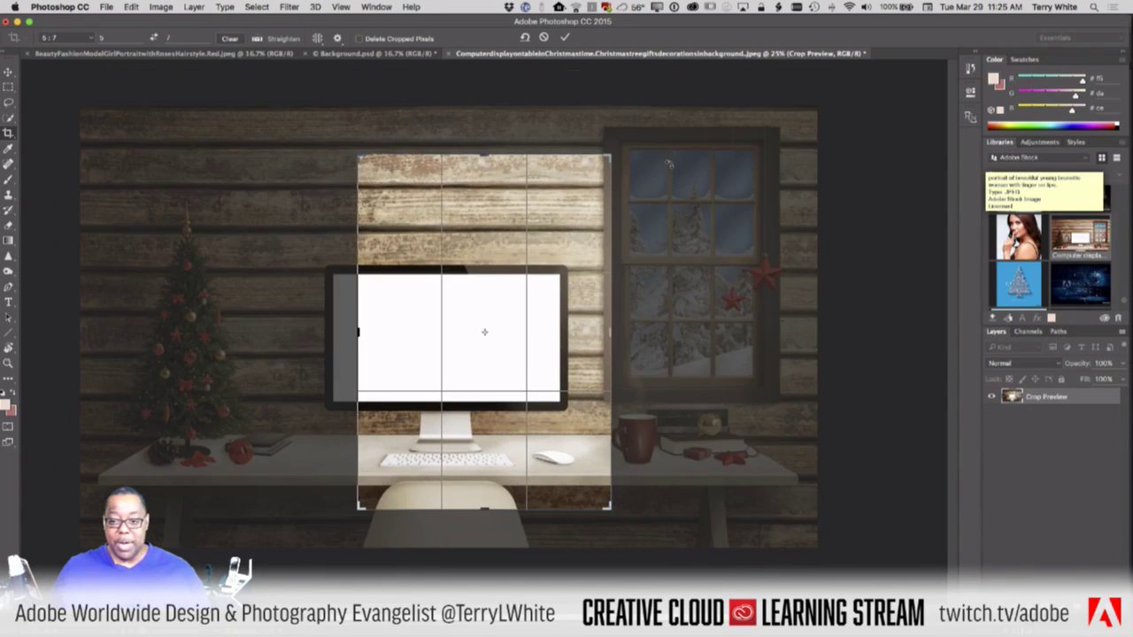
left_click_drag(580, 143, 266, 162)
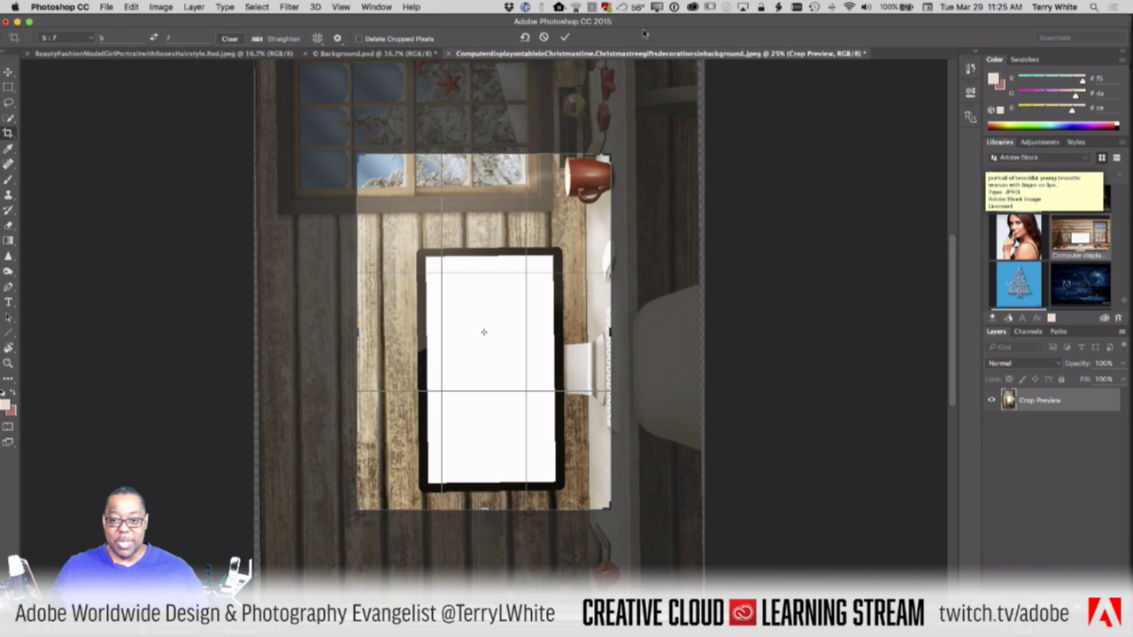
left_click(543, 37)
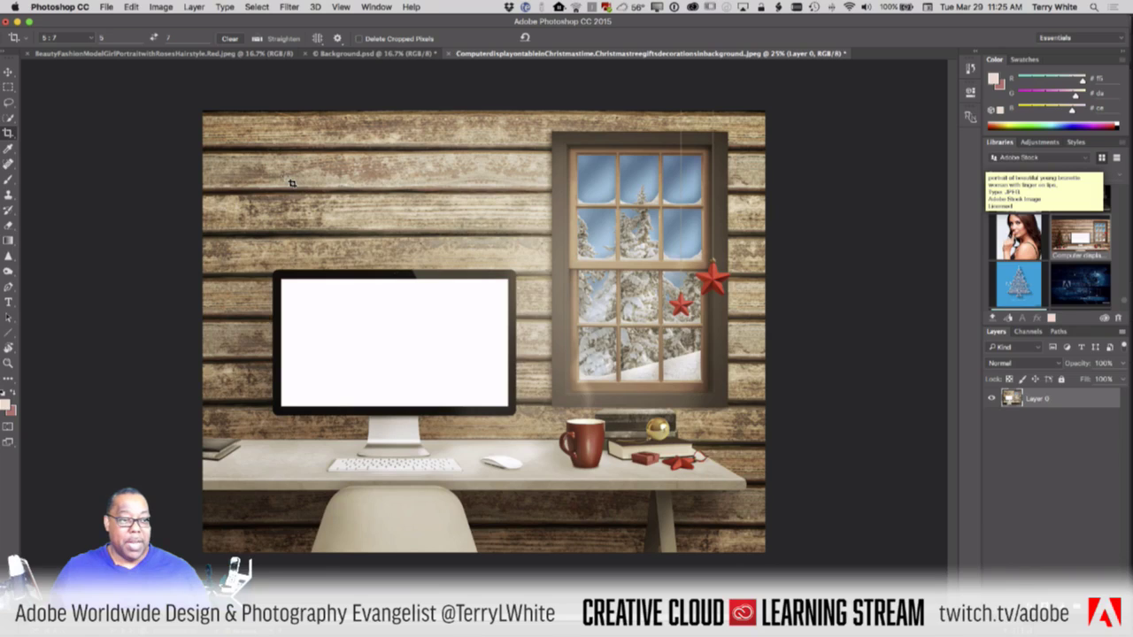
Step: Set the crop back to the W x H x Resolution option
left_click(90, 39)
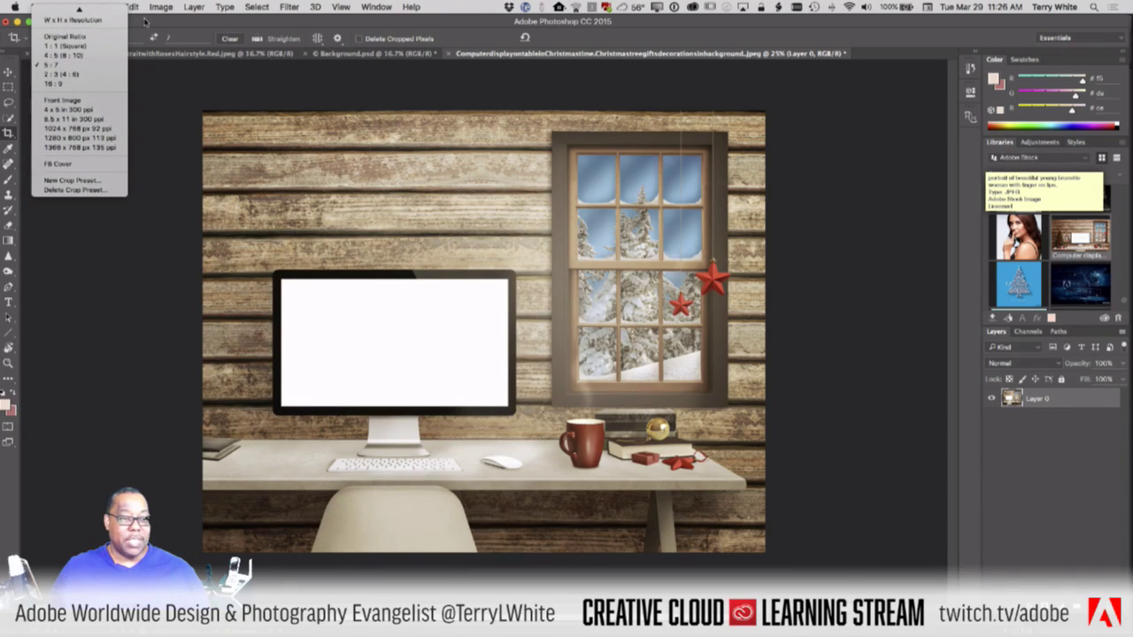
left_click(89, 38)
left_click(89, 38)
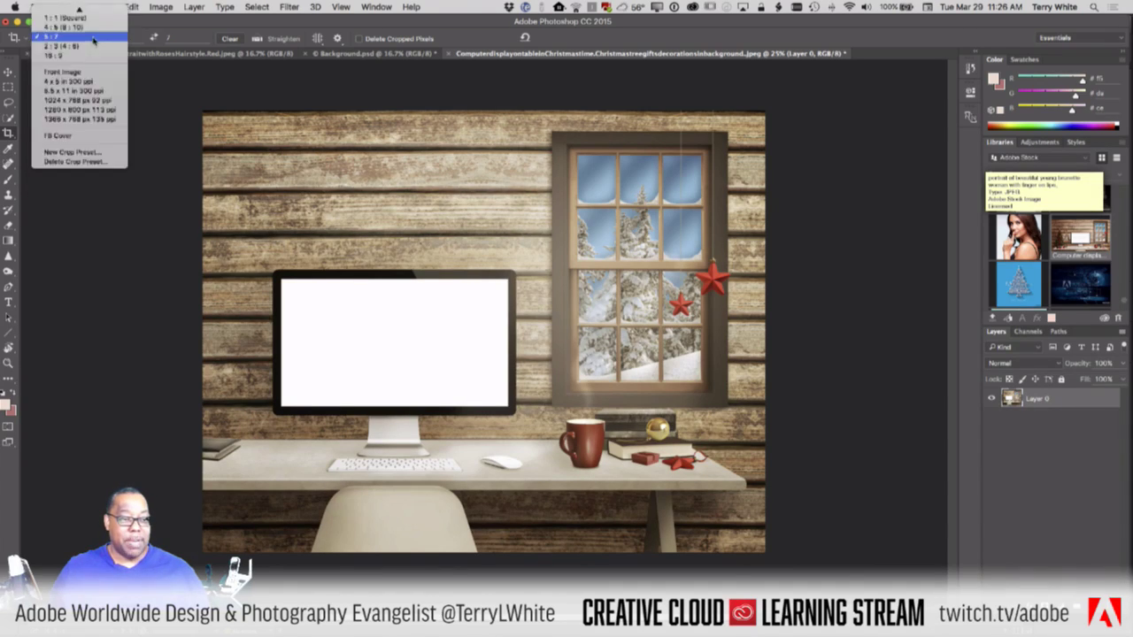
left_click(76, 20)
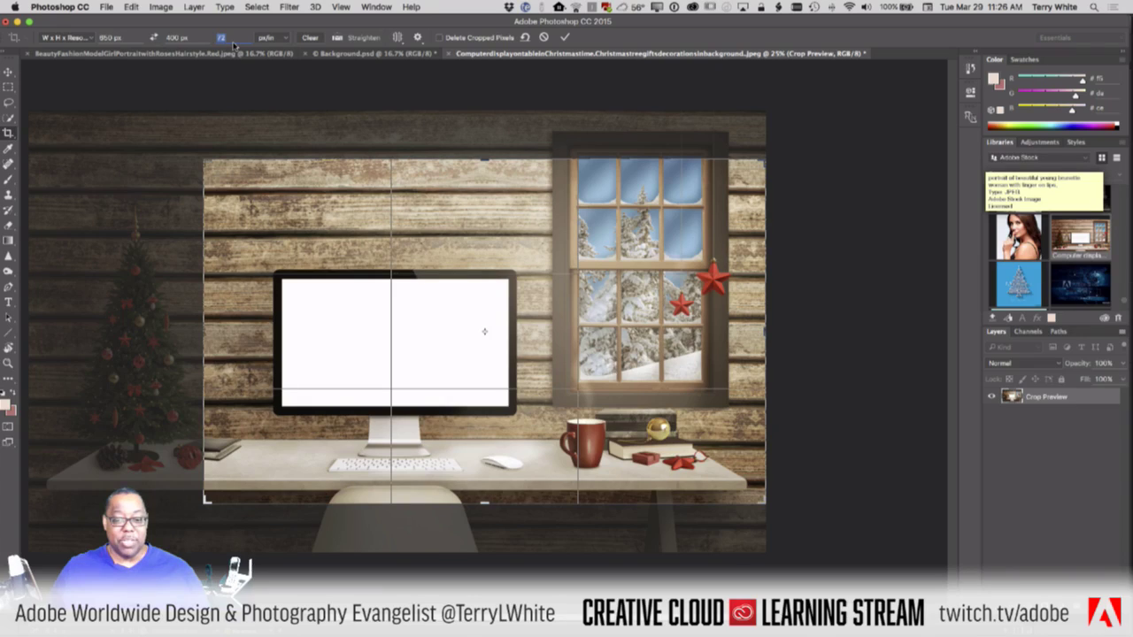
Step: Save the current crop size as a new crop preset named Blog Post
left_click(88, 39)
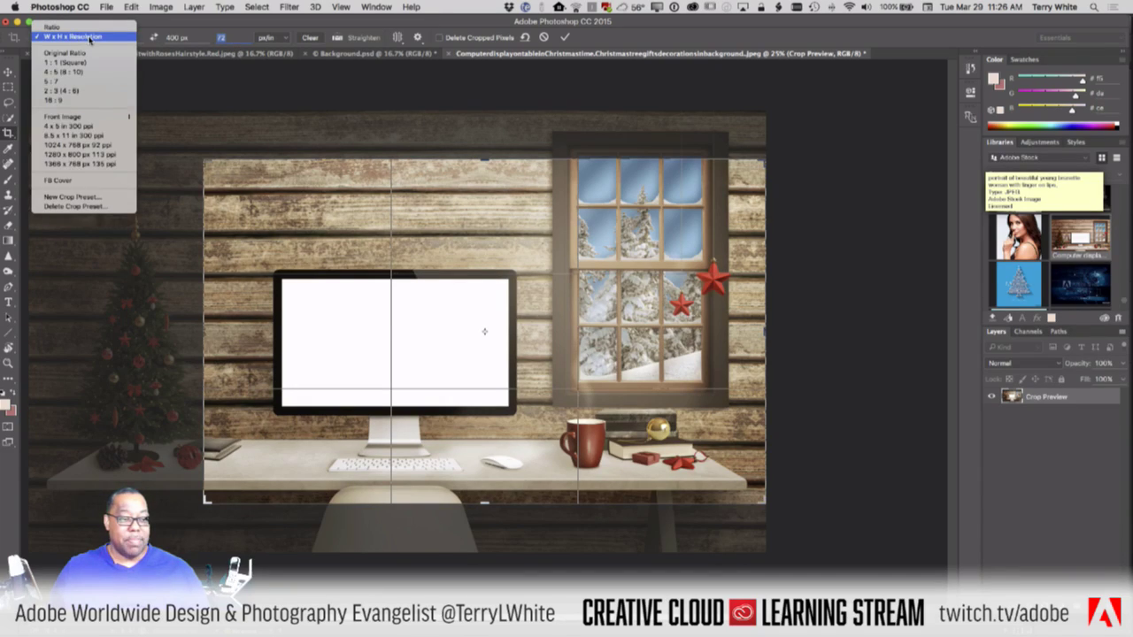
left_click(76, 196)
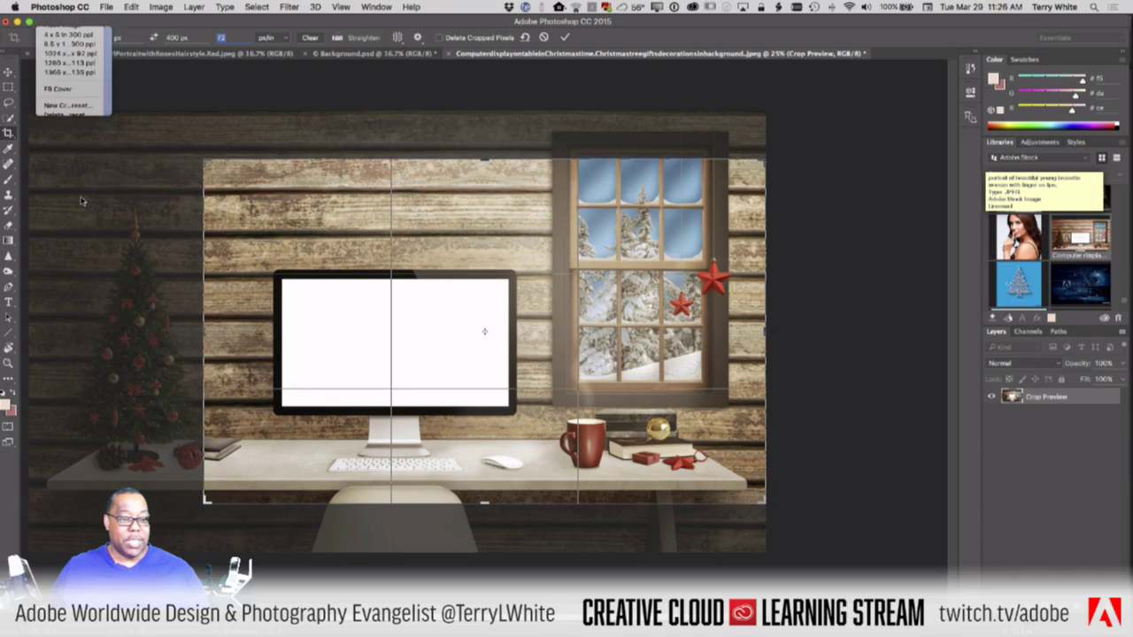
type("B")
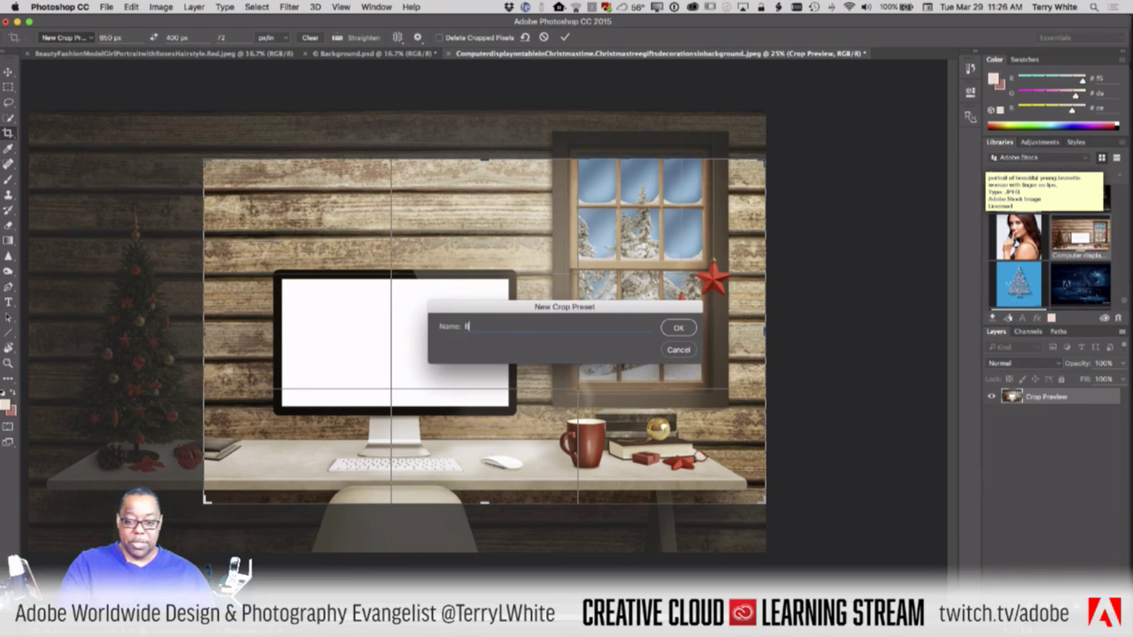
type("log Post")
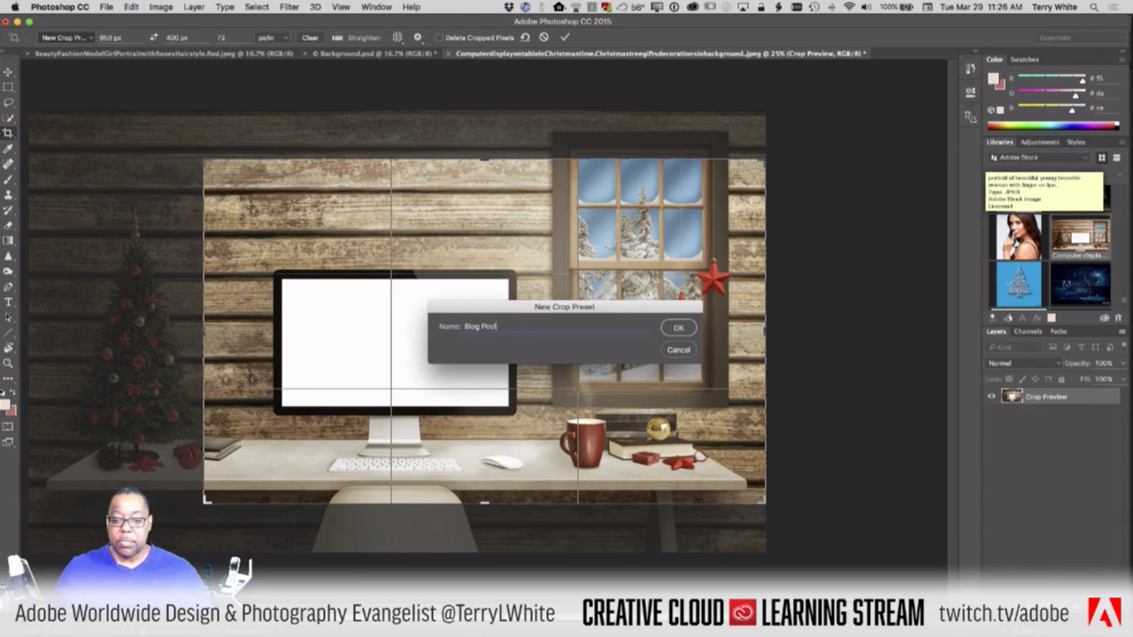
left_click(678, 327)
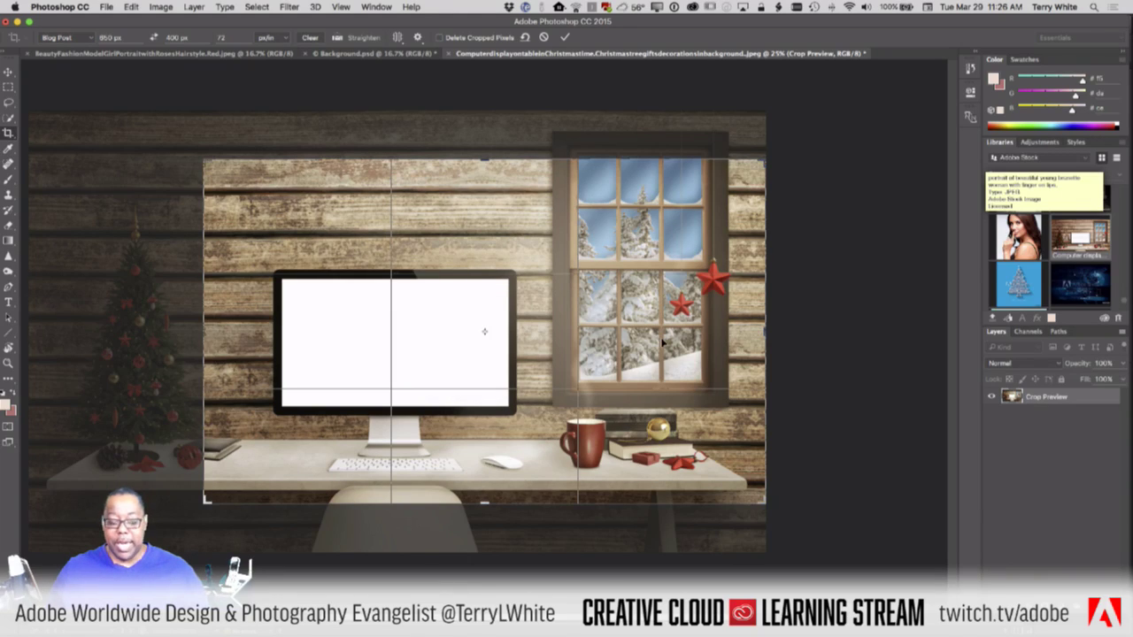
Step: Cancel the pending crop, try the Blog Post crop preset with a slightly smaller frame, and cancel that crop too
left_click(544, 38)
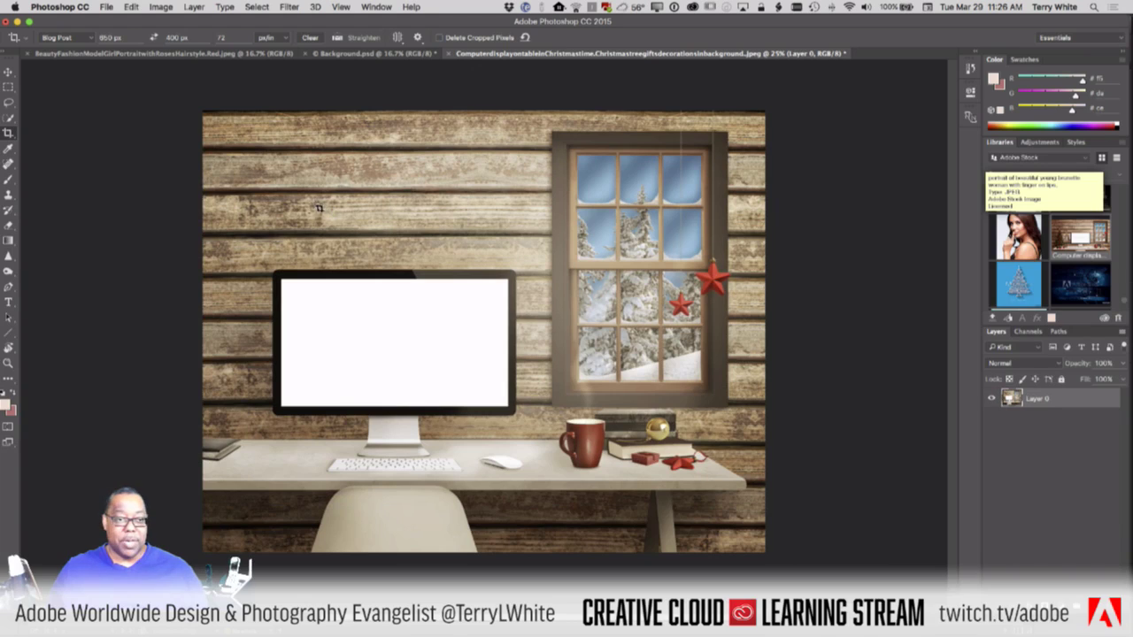
left_click(84, 38)
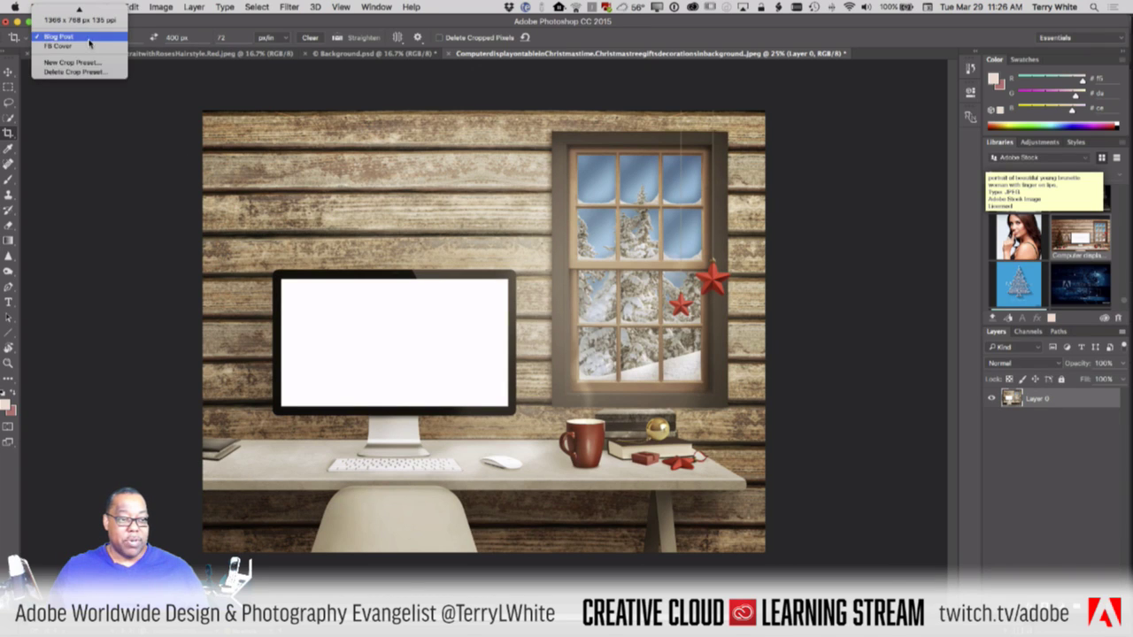
left_click(60, 36)
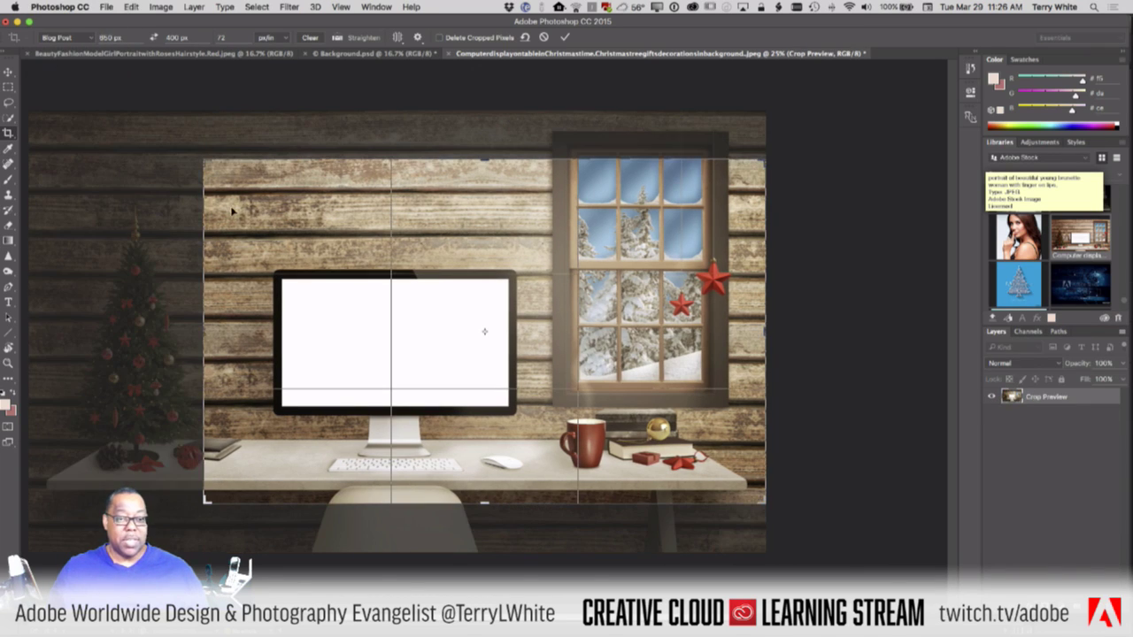
left_click_drag(202, 161, 235, 177)
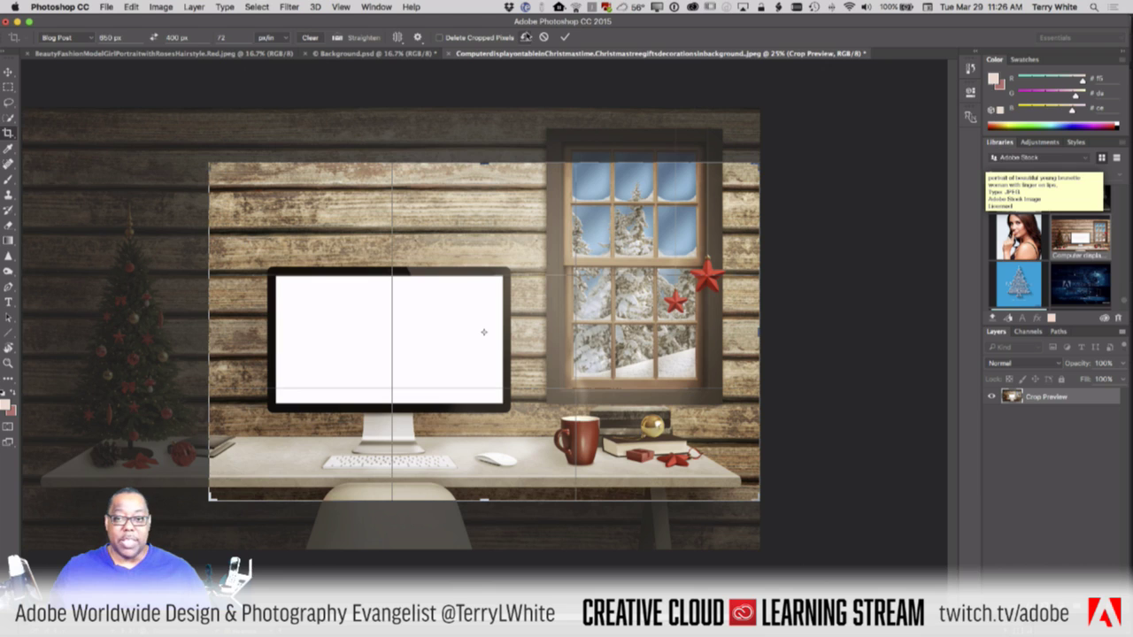
left_click(543, 37)
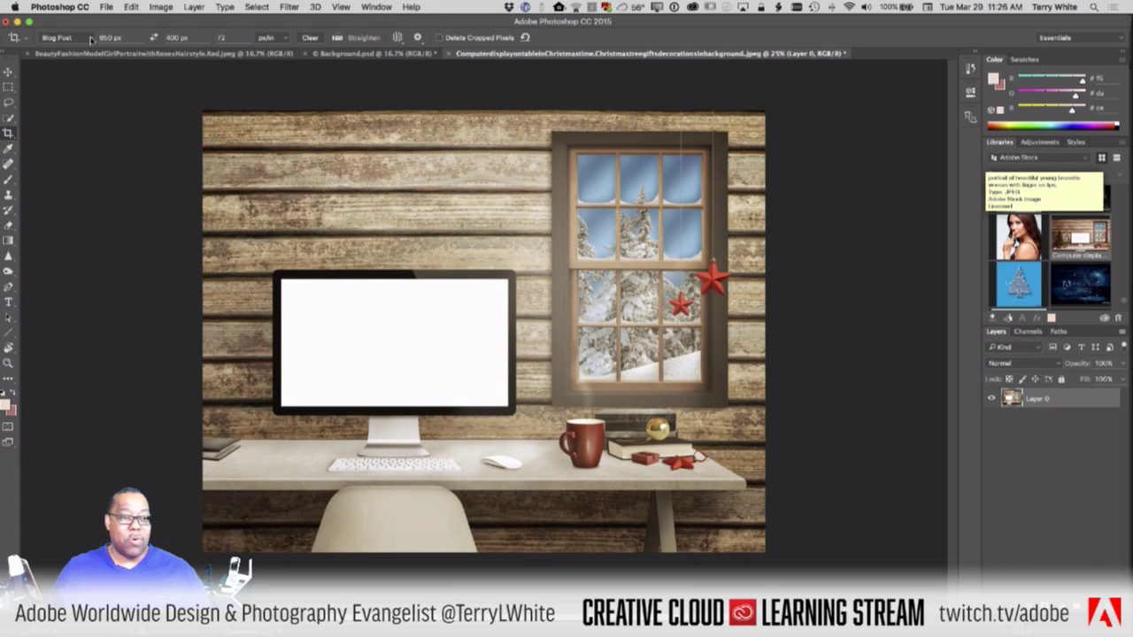
Step: Crop the image with the FB Cover preset around the monitor and desktop, then undo the crop
left_click(91, 39)
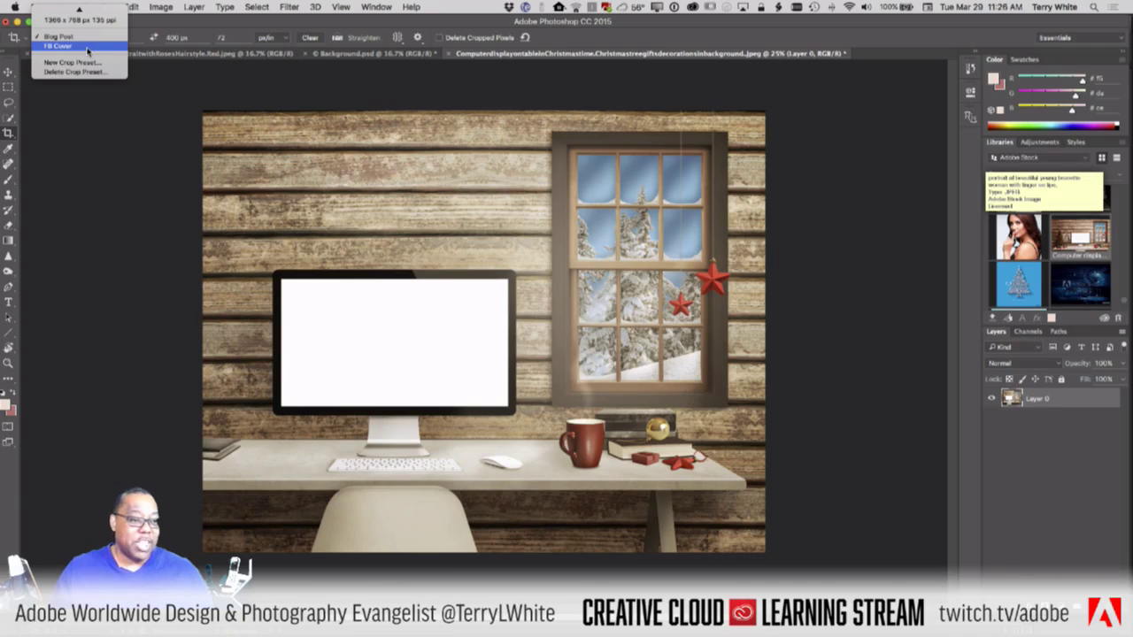
left_click(87, 47)
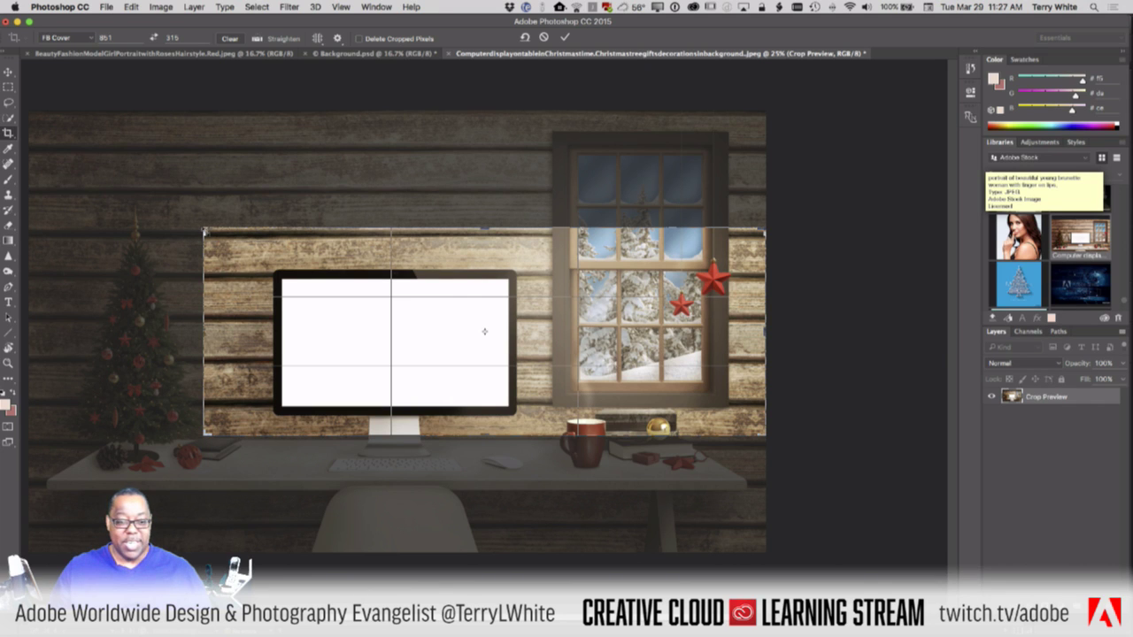
left_click_drag(204, 231, 201, 223)
left_click_drag(465, 404, 473, 374)
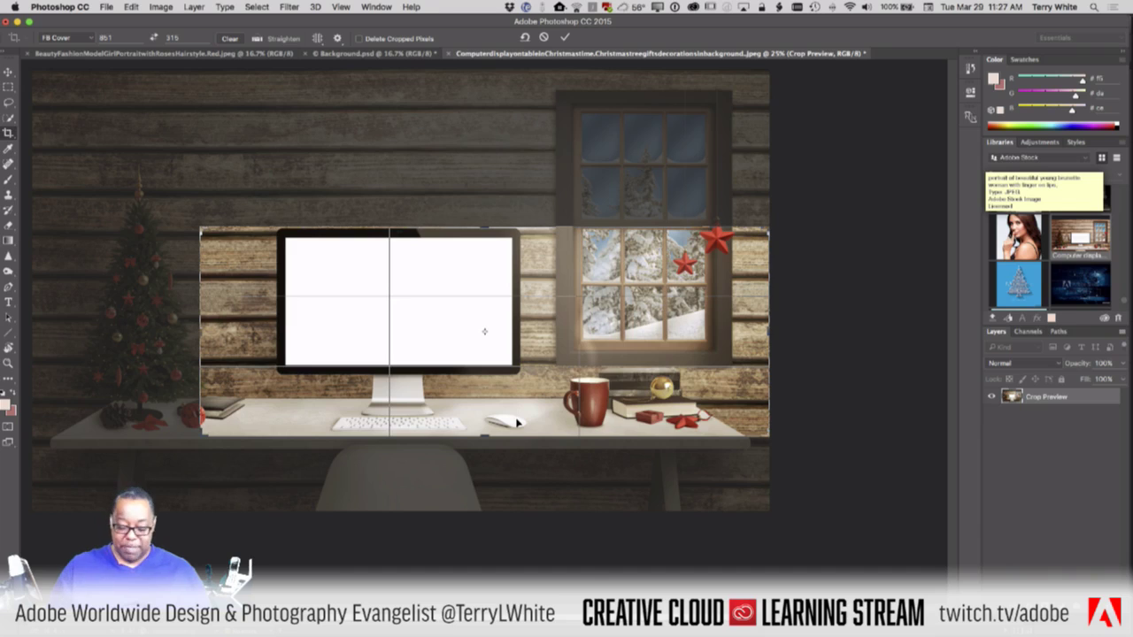
key("Return")
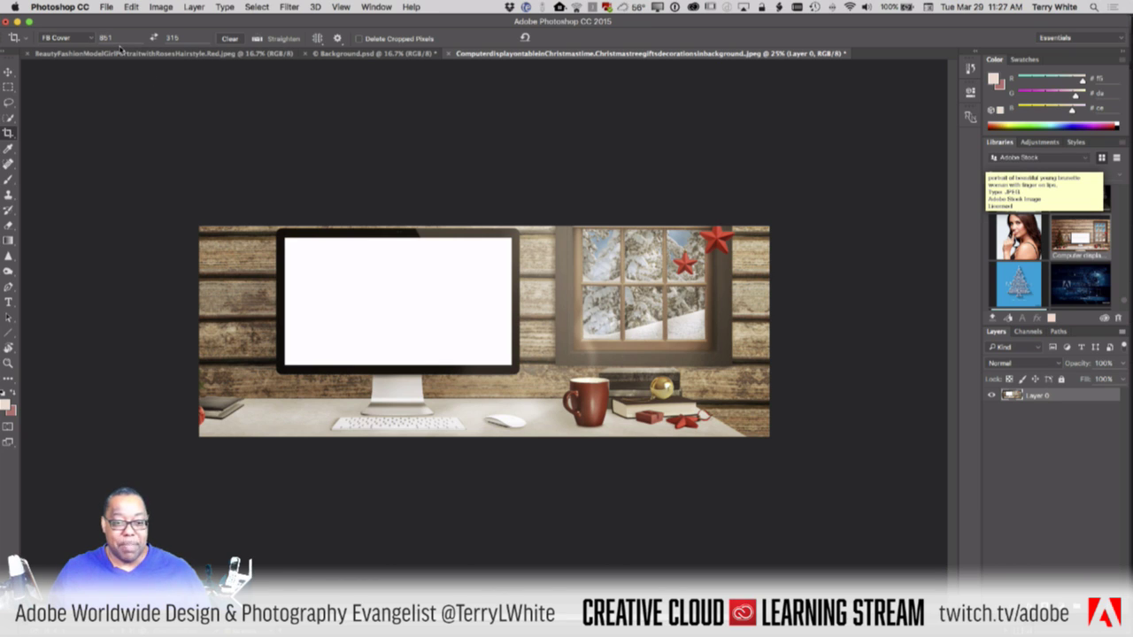
key("super+z")
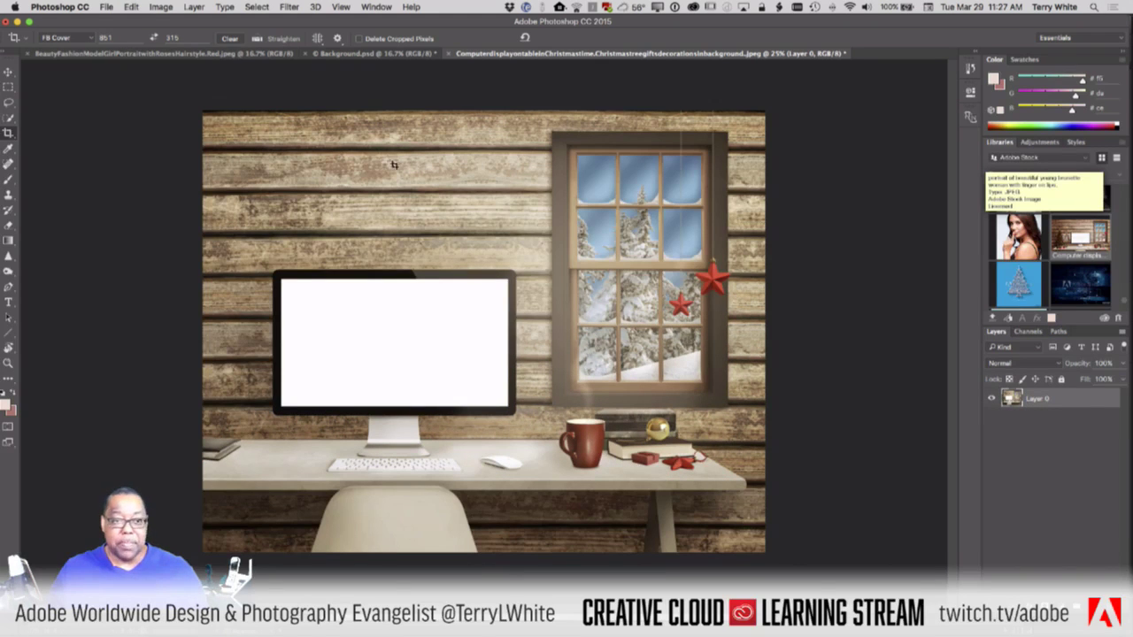
Step: Set the crop to an unconstrained Ratio and use the Rule of Thirds overlay
left_click(92, 39)
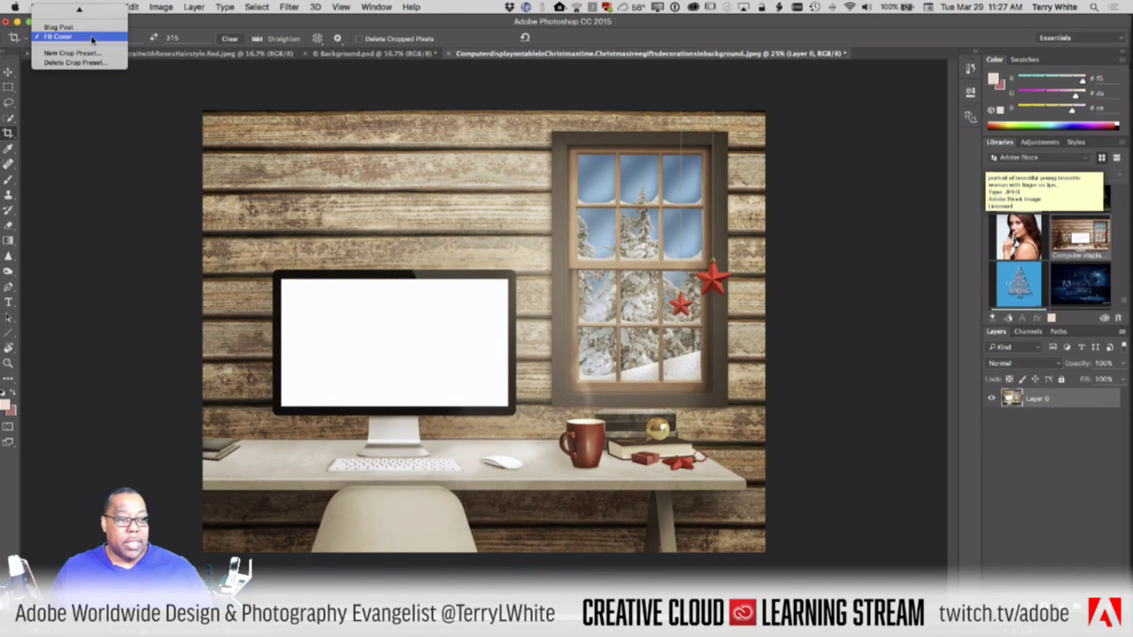
left_click(95, 10)
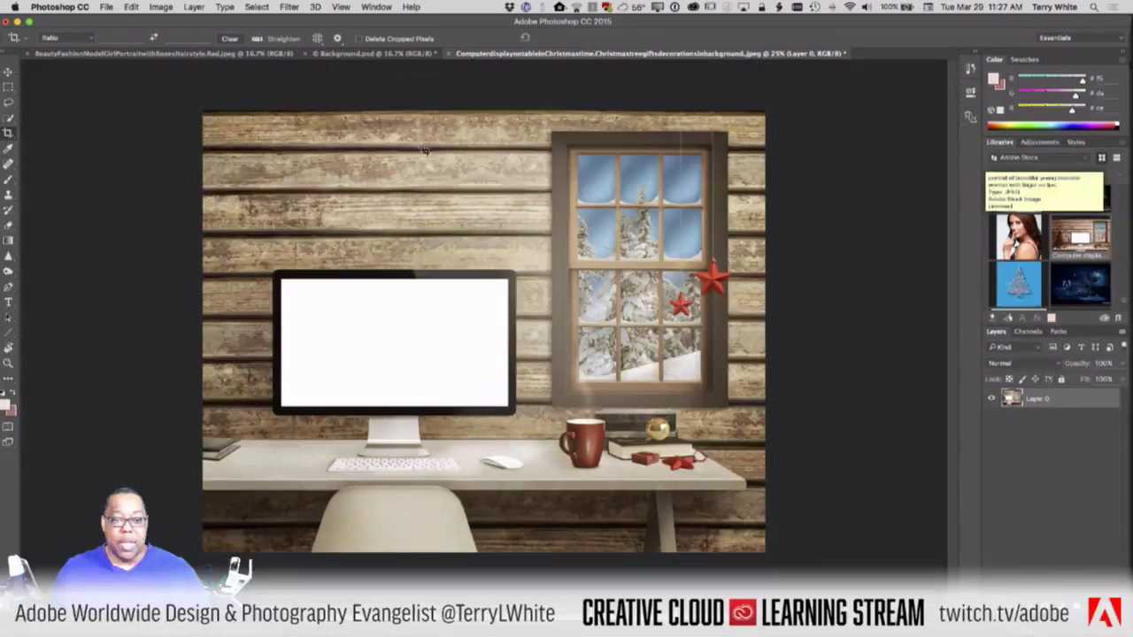
left_click(317, 39)
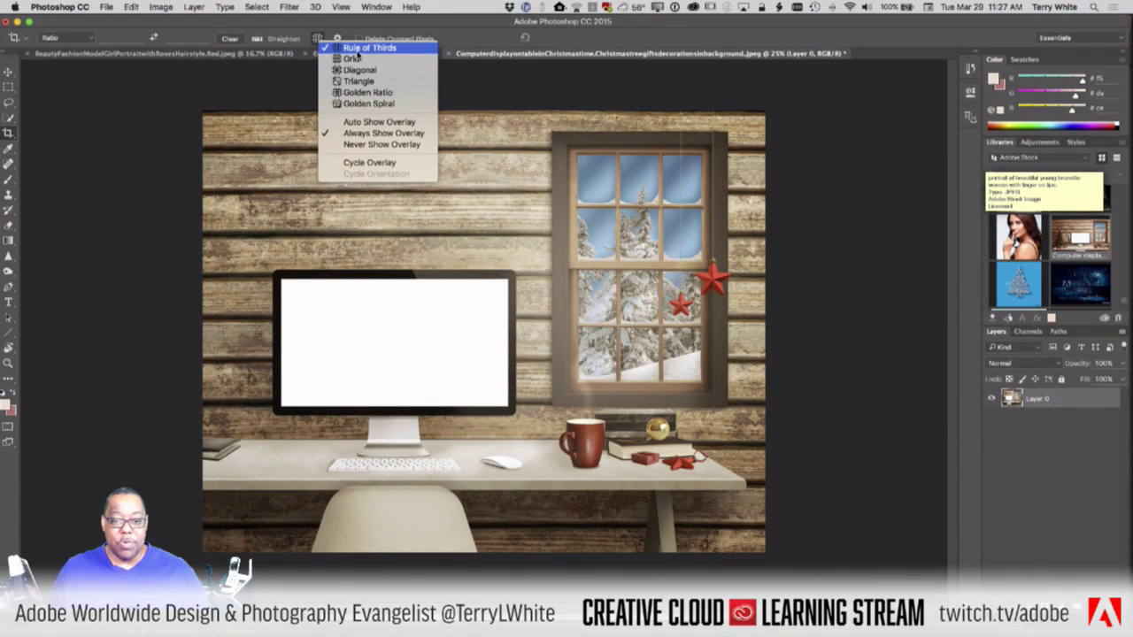
left_click(356, 49)
Step: Crop the image freely to the monitor, red mug and lower part of the window, repositioning it against the thirds grid
left_click_drag(274, 171, 538, 234)
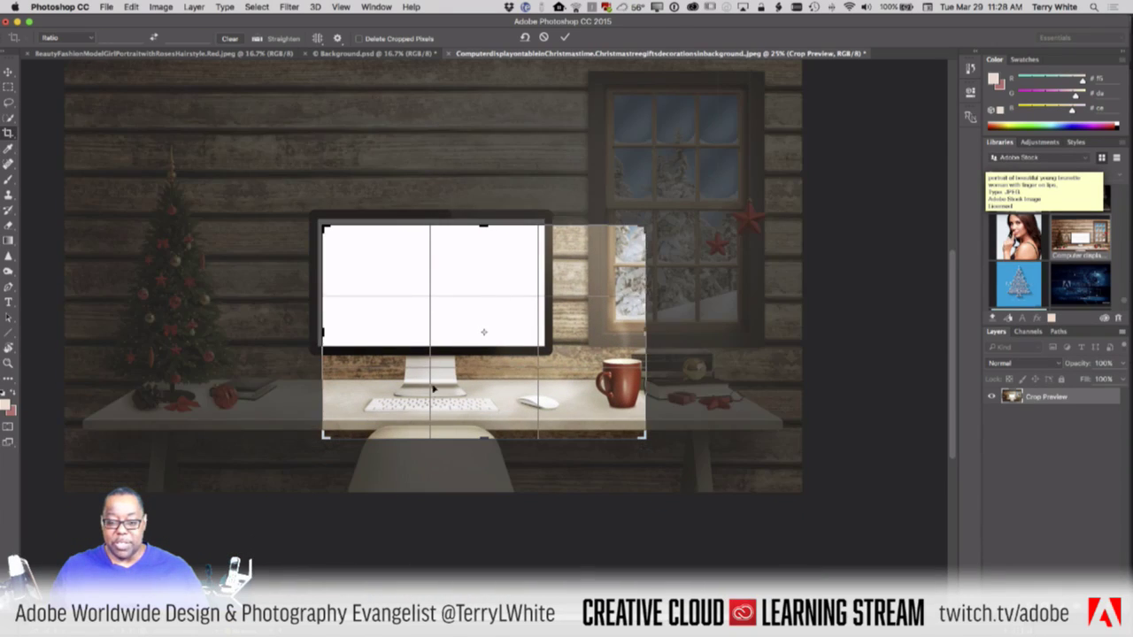
left_click_drag(645, 435, 679, 459)
left_click_drag(587, 358, 554, 380)
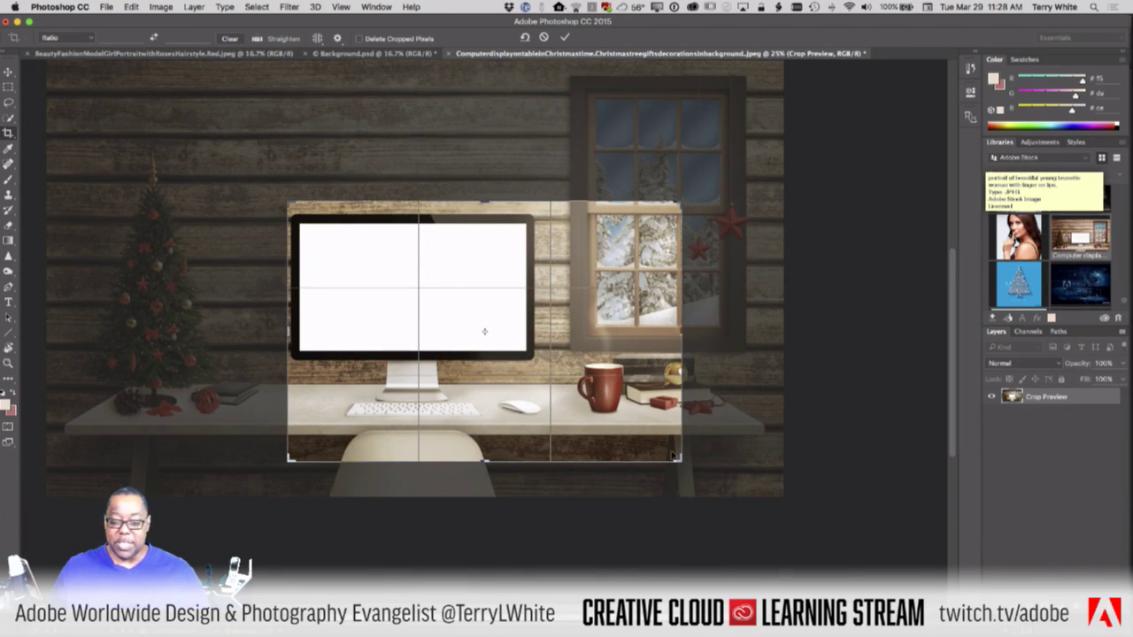
left_click_drag(680, 459, 706, 476)
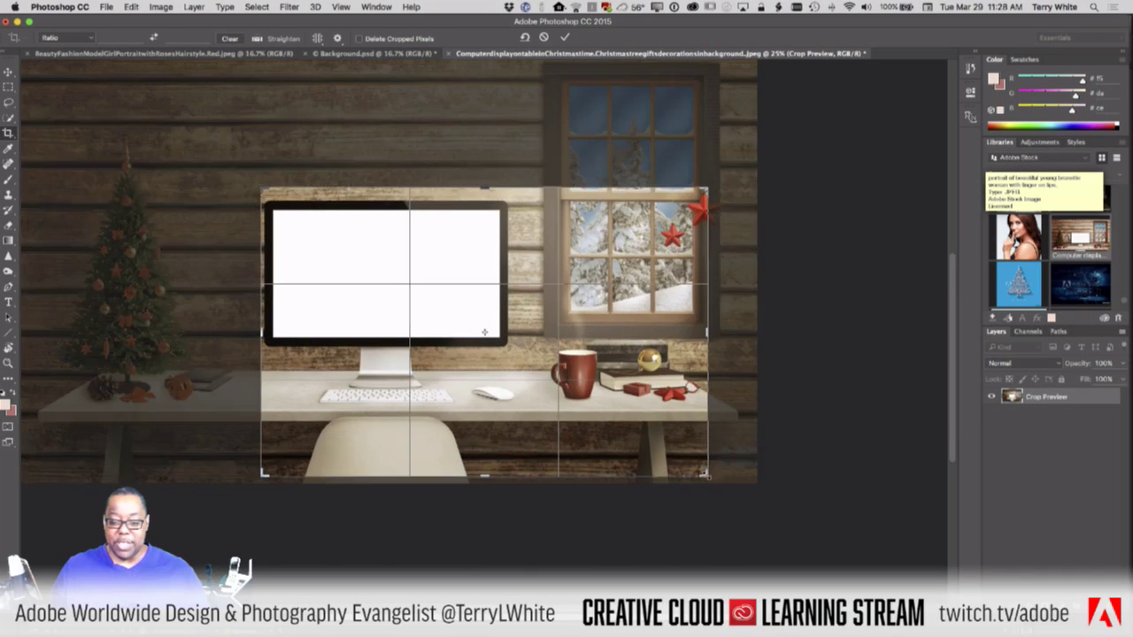
left_click_drag(607, 409, 631, 424)
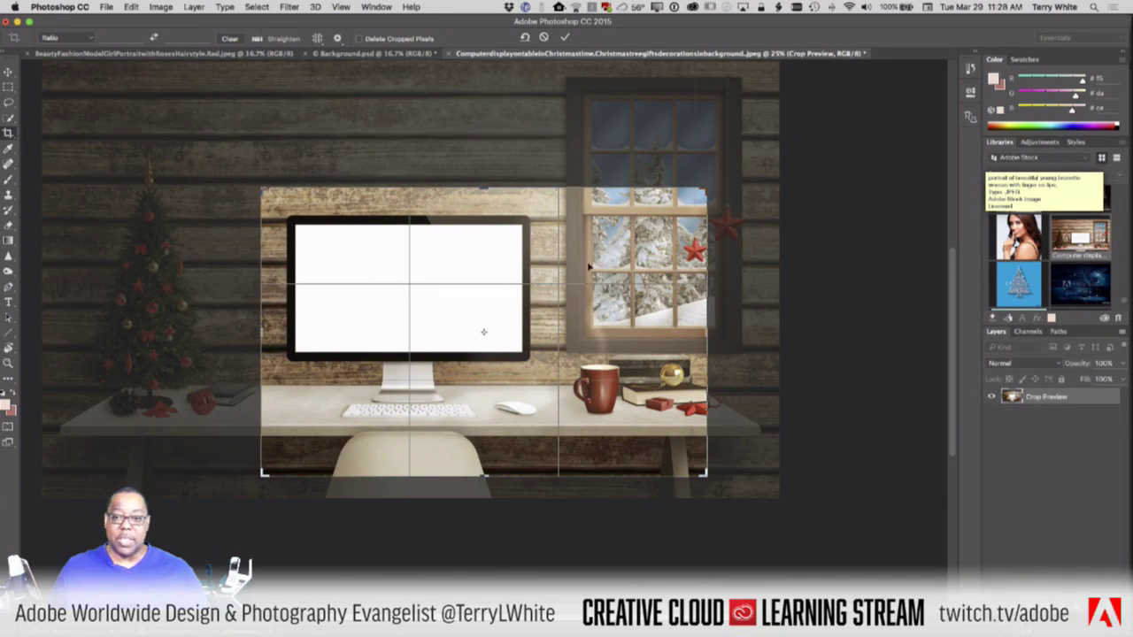
key("Return")
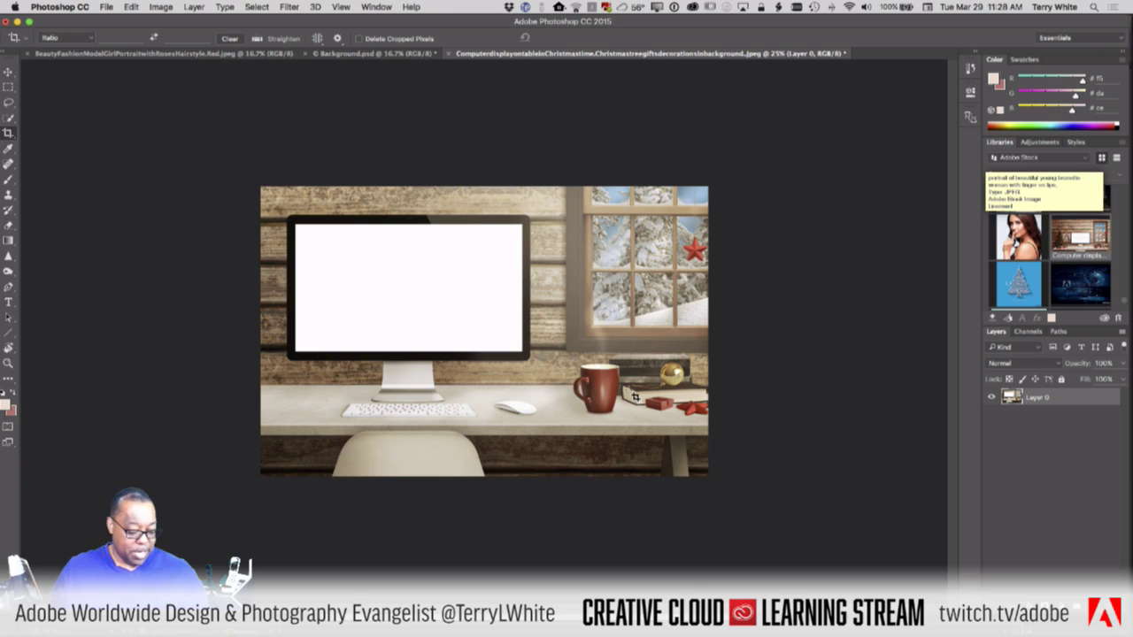
Step: Look over the crop overlay options and undo the last crop
left_click(319, 40)
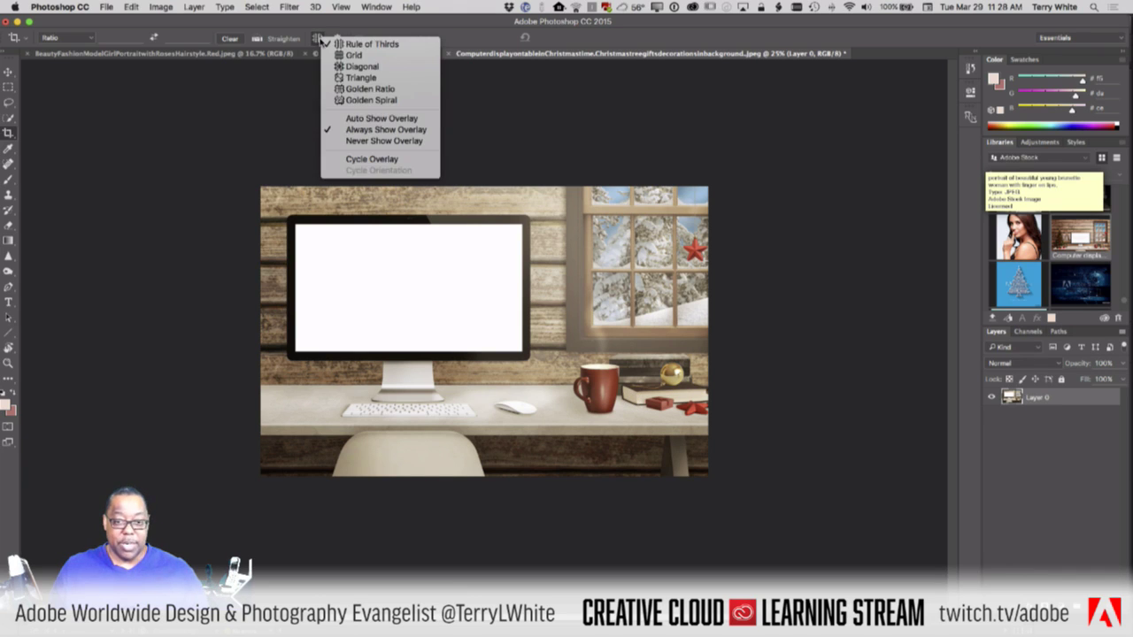
left_click(350, 78)
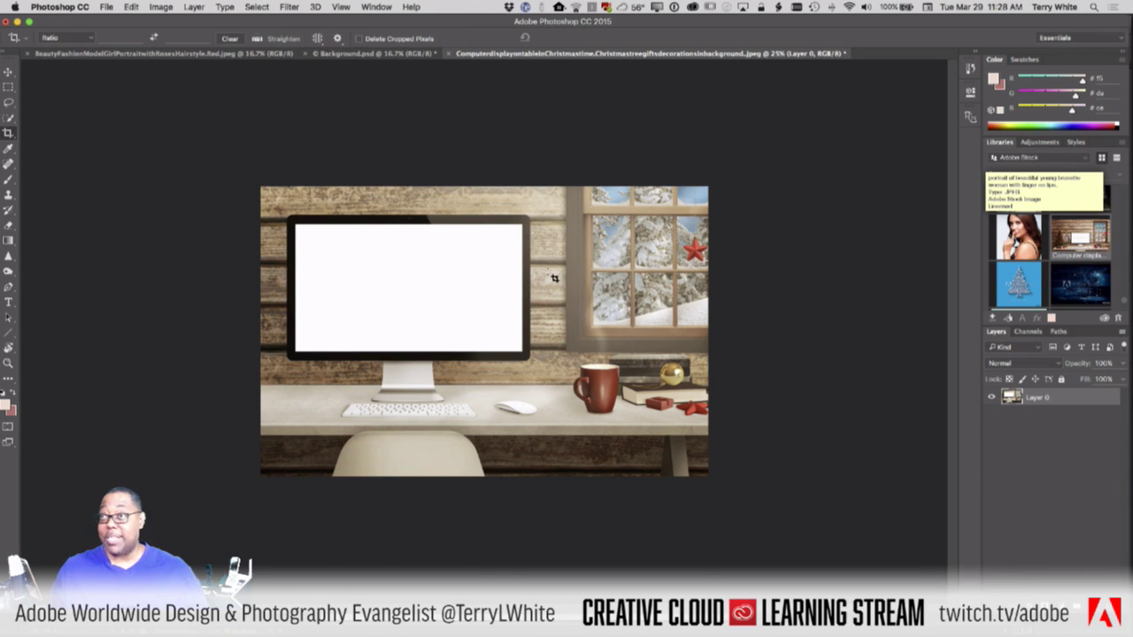
key("super")
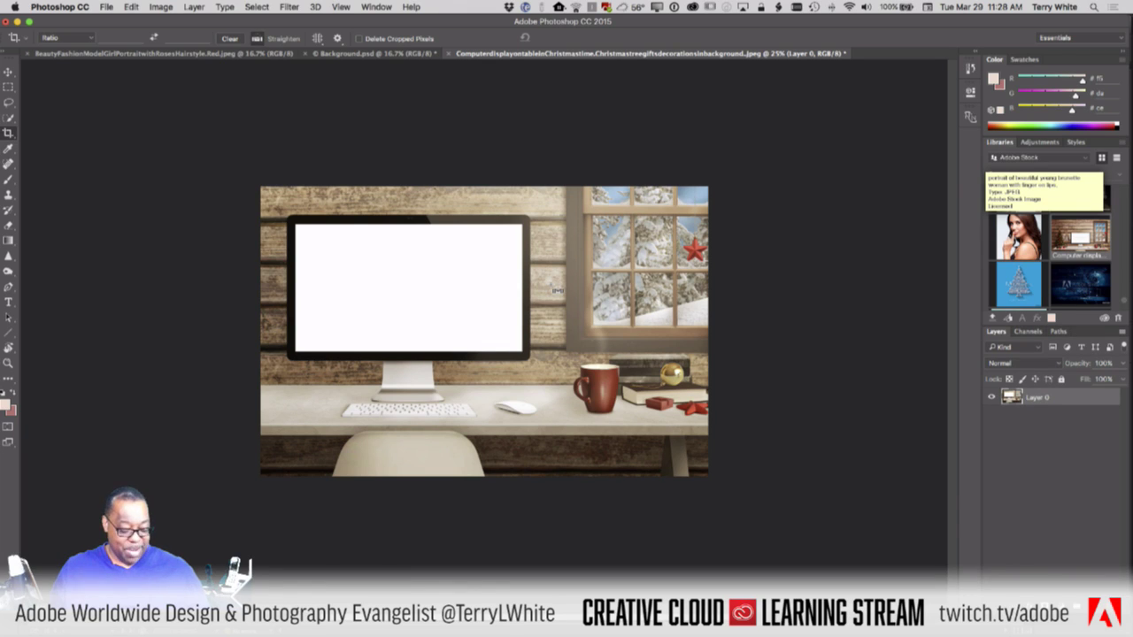
key("super+z")
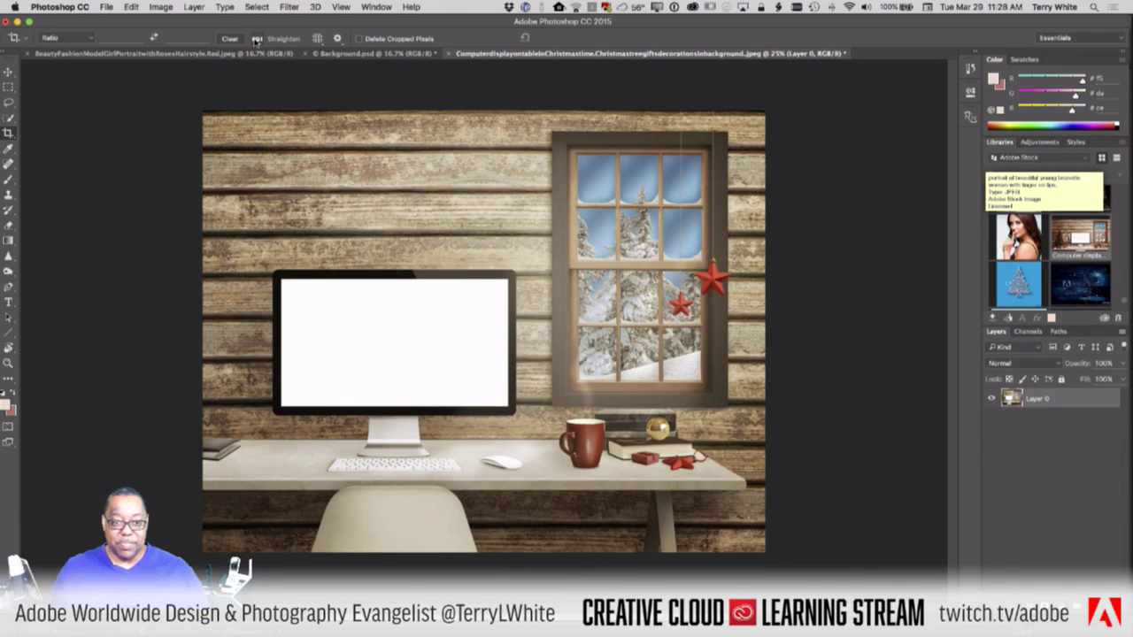
Step: Tilt the desk image a few degrees clockwise within the crop frame and apply the crop
left_click(256, 39)
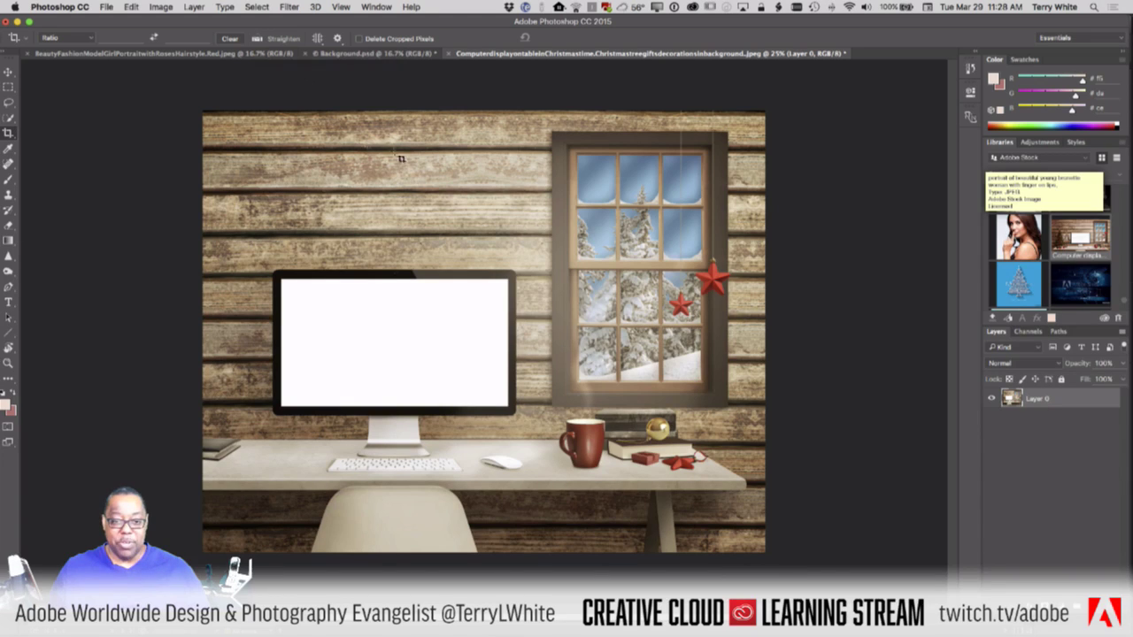
left_click(213, 150)
left_click_drag(803, 101, 816, 119)
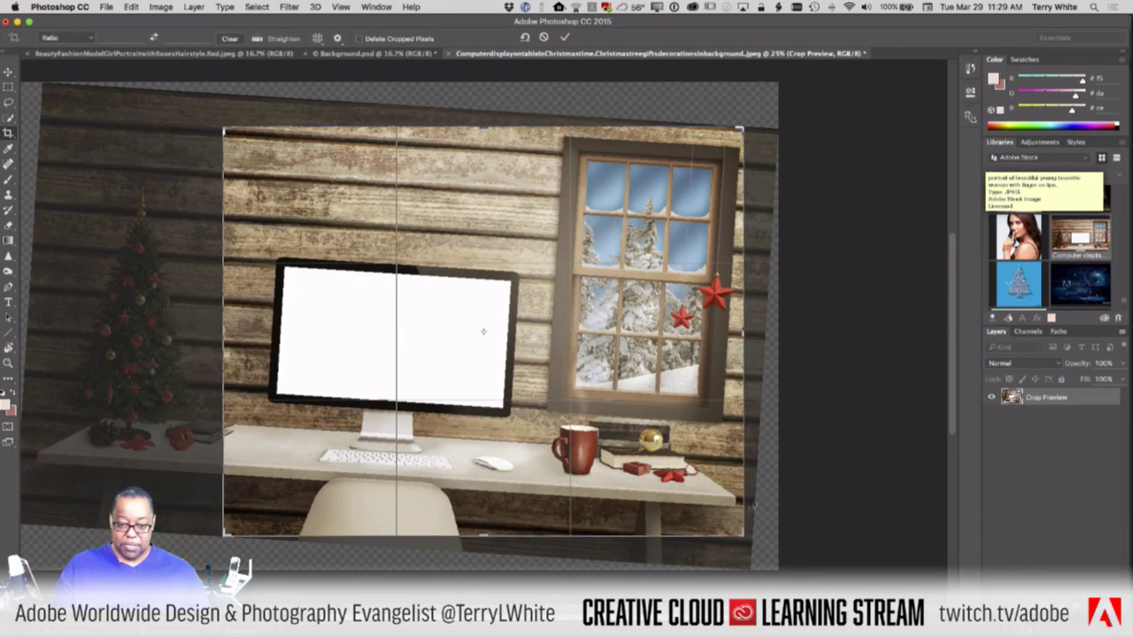
key("Return")
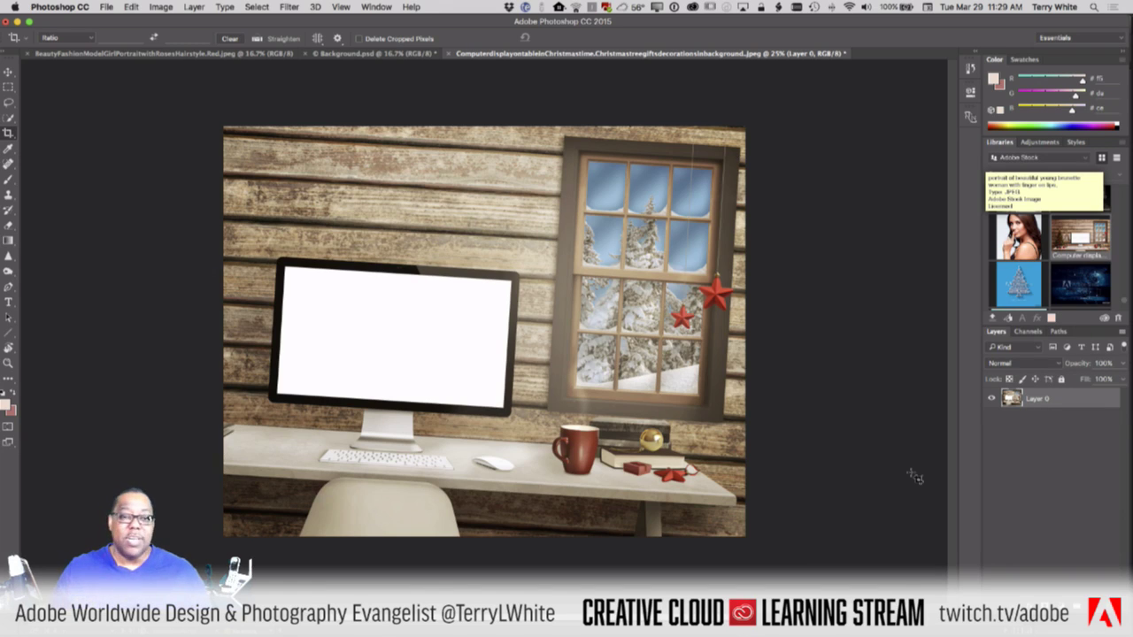
Step: Straighten the tilted image along a seam between the wall planks and apply the crop
left_click(256, 40)
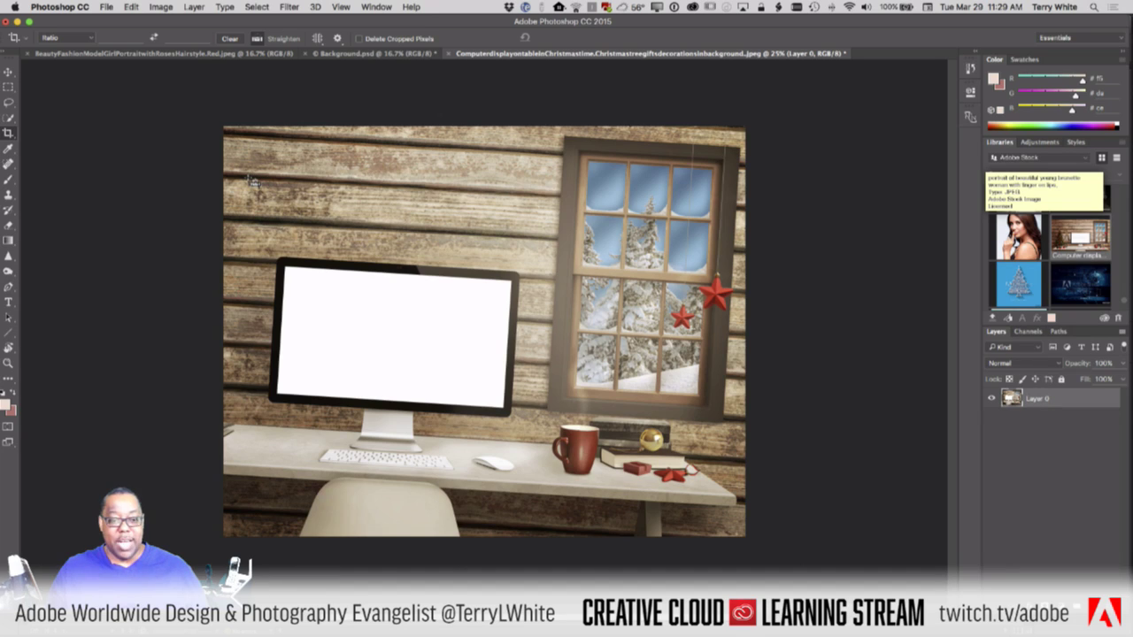
left_click_drag(251, 180, 546, 200)
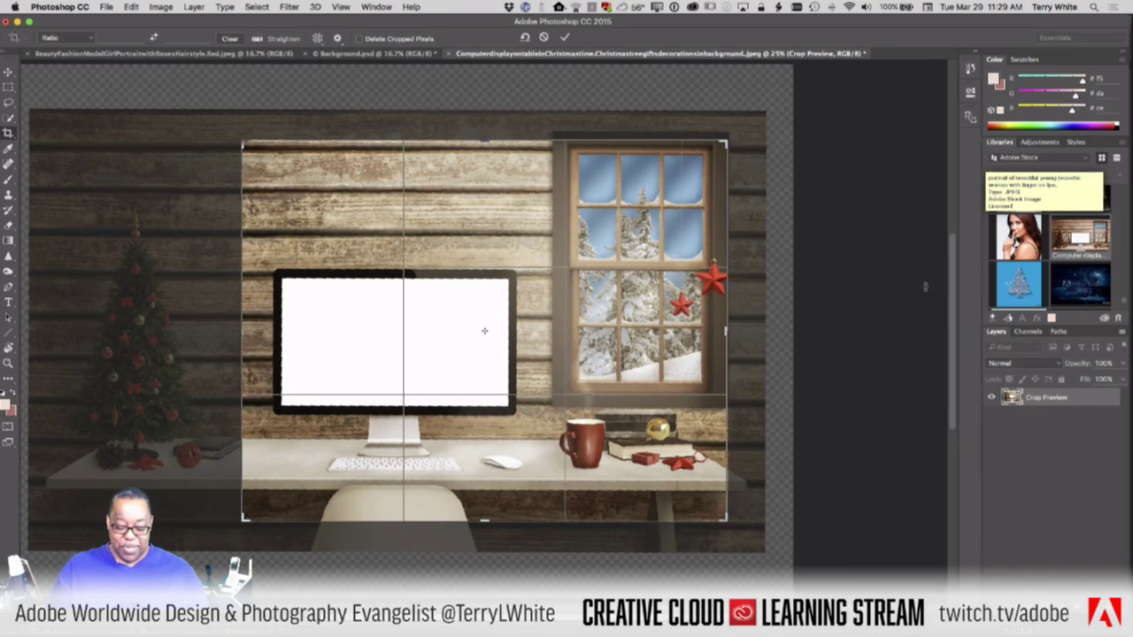
key("Return")
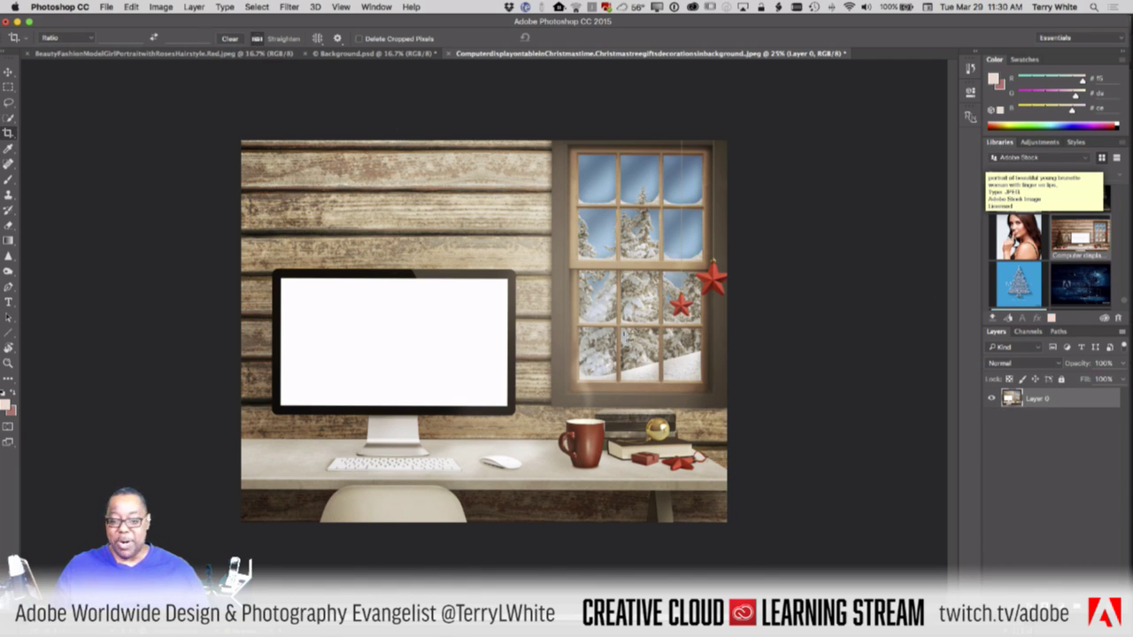
Step: Straighten the image along the sloping snow line in the window, apply the crop, and undo it
left_click_drag(609, 380, 706, 355)
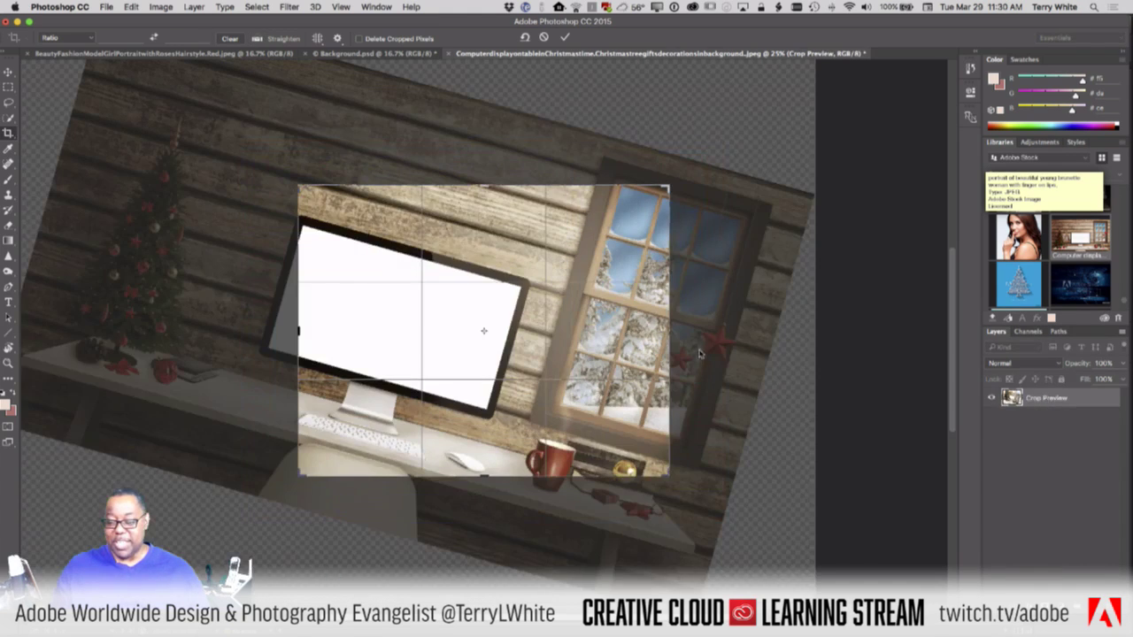
key("Return")
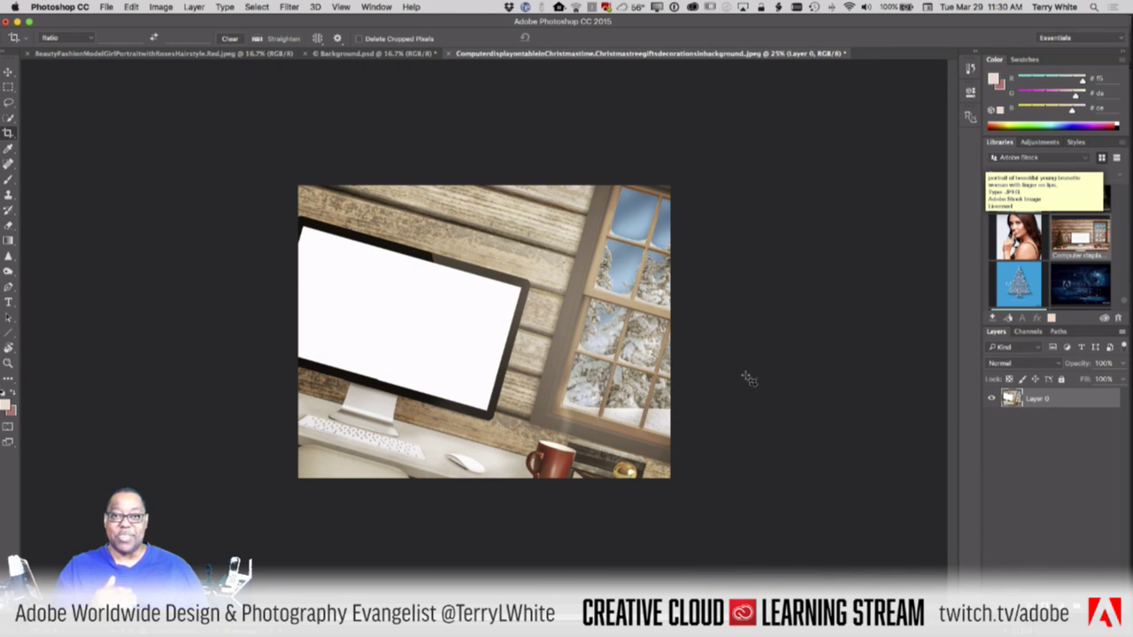
key("super+z")
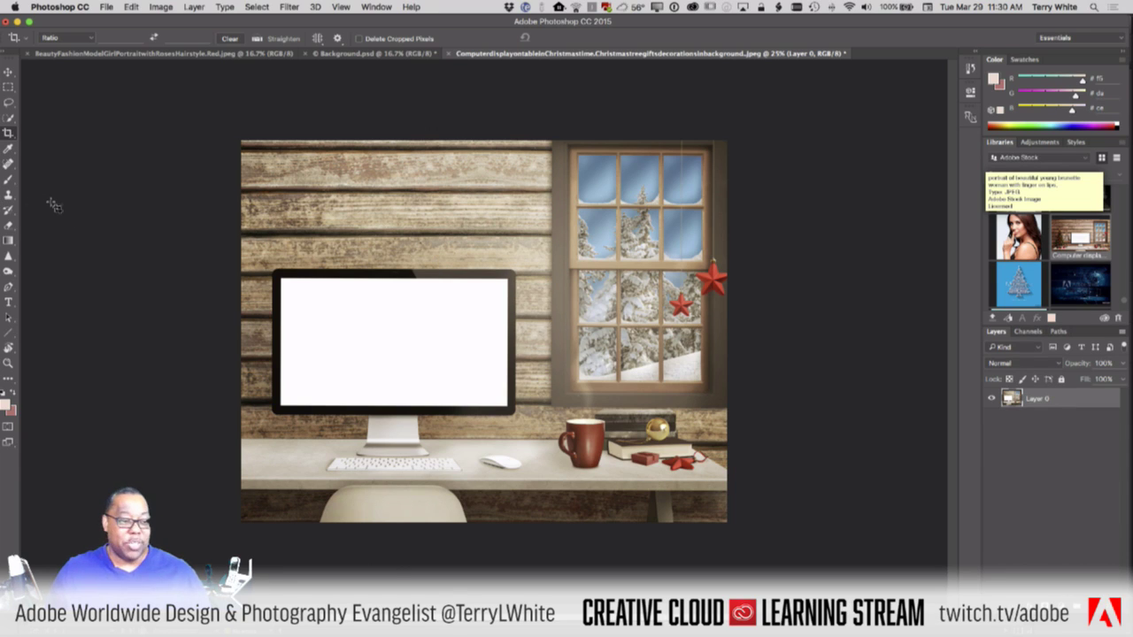
Step: Browse to the Demo Files folder to find another image to open
right_click(11, 136)
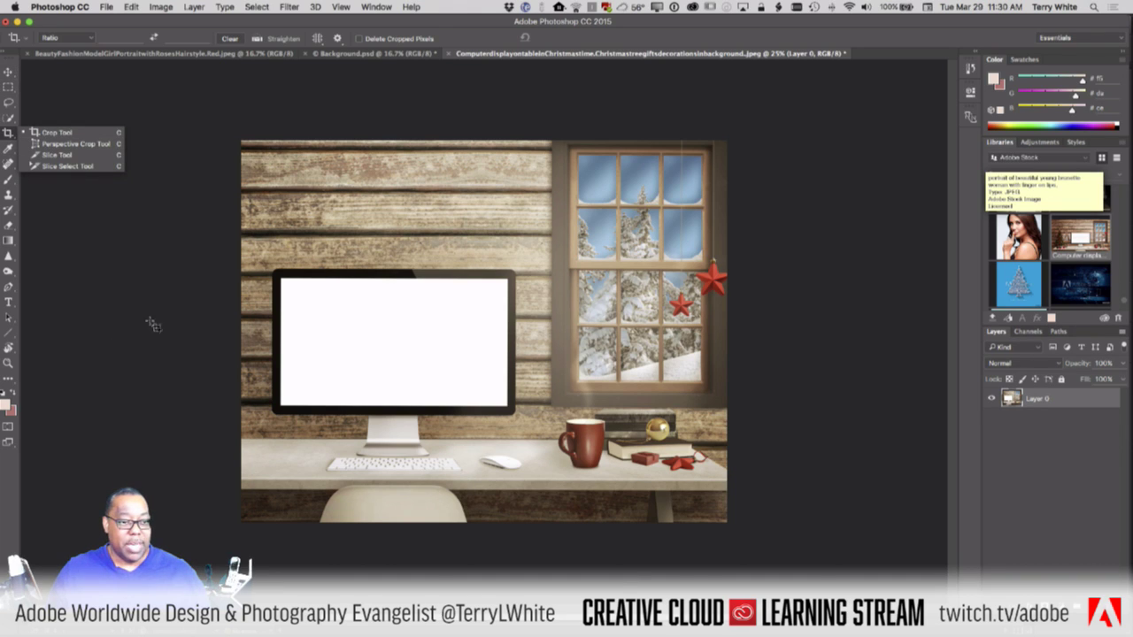
left_click(106, 7)
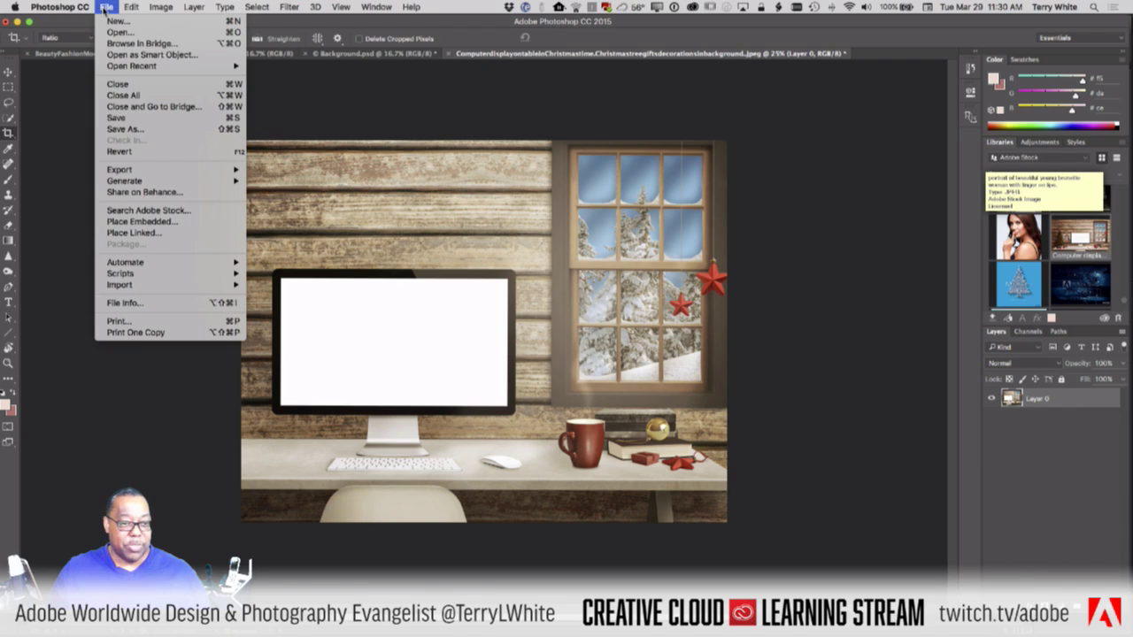
left_click(109, 33)
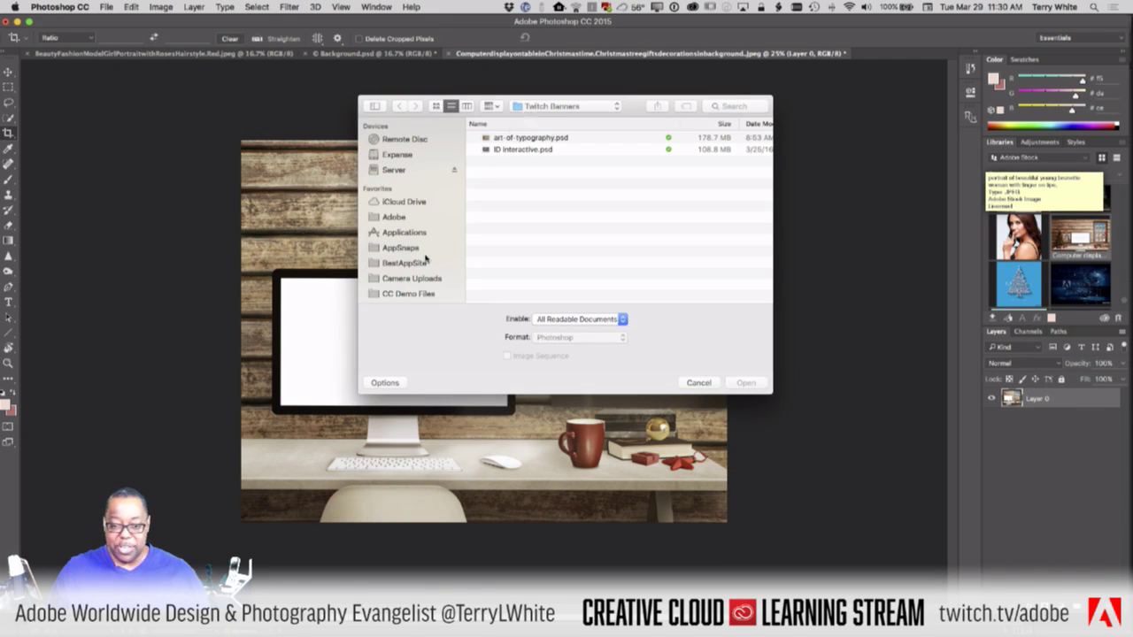
scroll(414, 285, "down", 3)
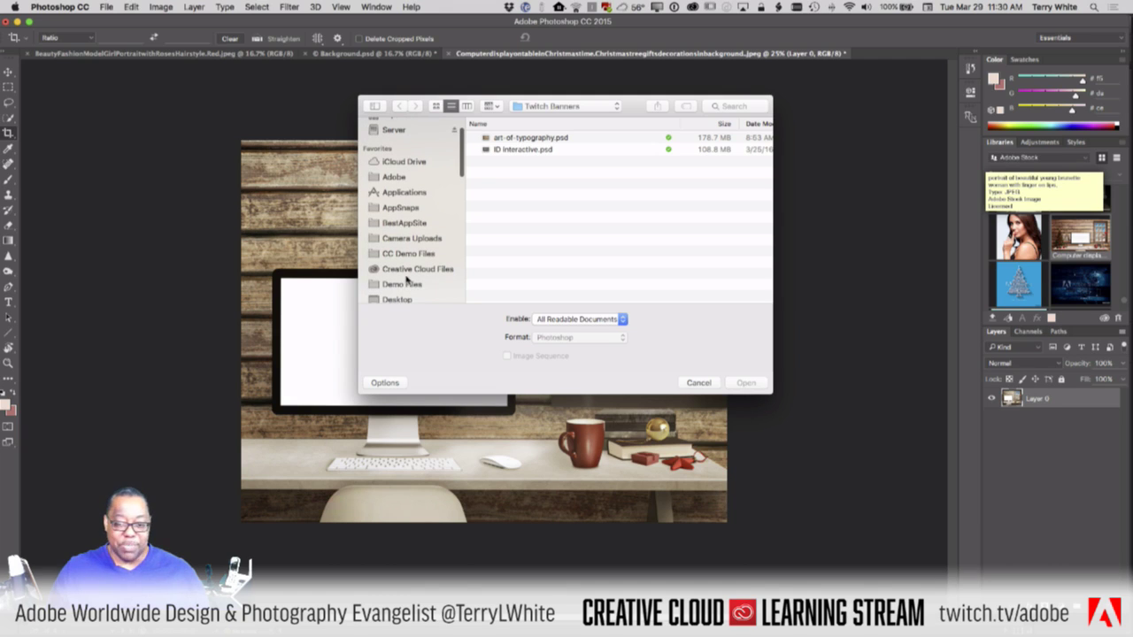
scroll(410, 285, "down", 3)
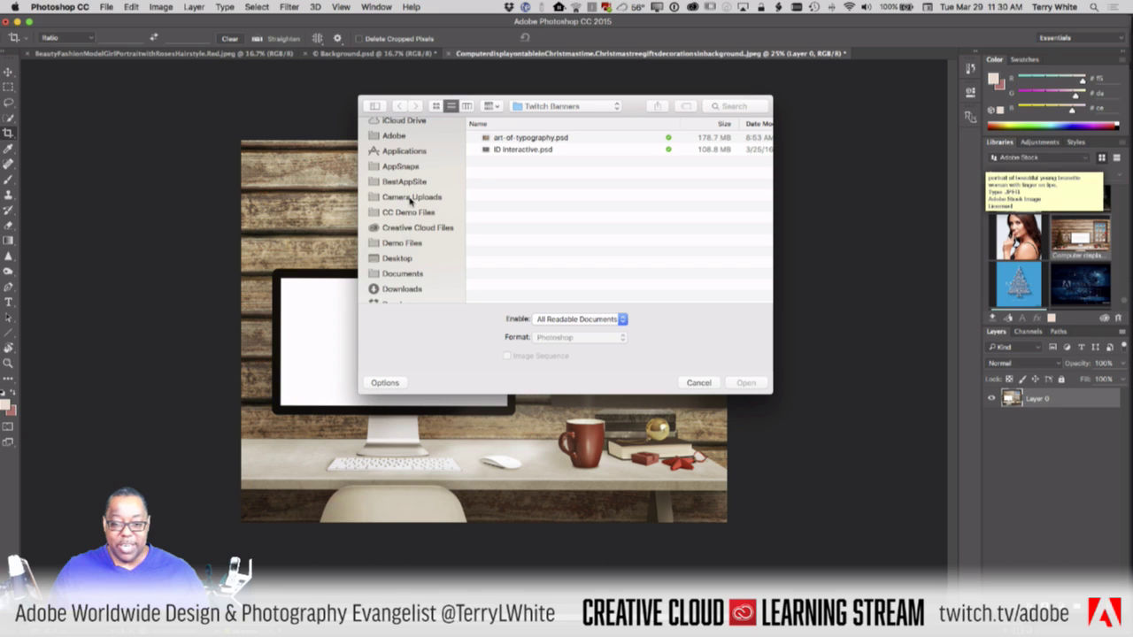
left_click(404, 244)
scroll(640, 260, "down", 5)
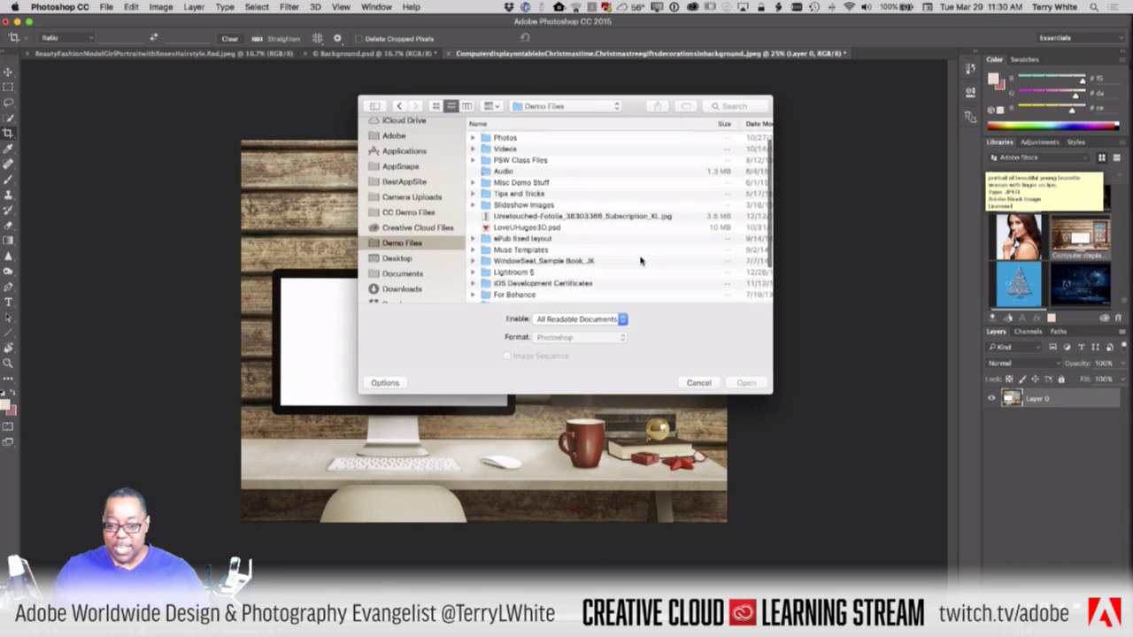
scroll(637, 260, "up", 5)
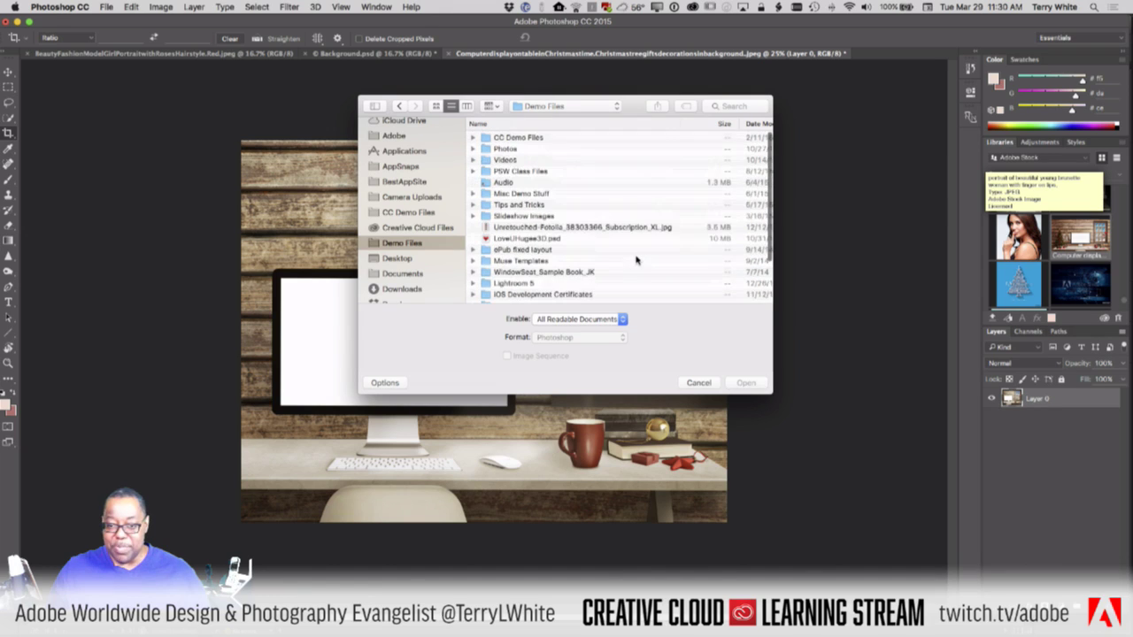
Step: Open Cropping.psd from the Tips and Tricks folder
double_click(536, 216)
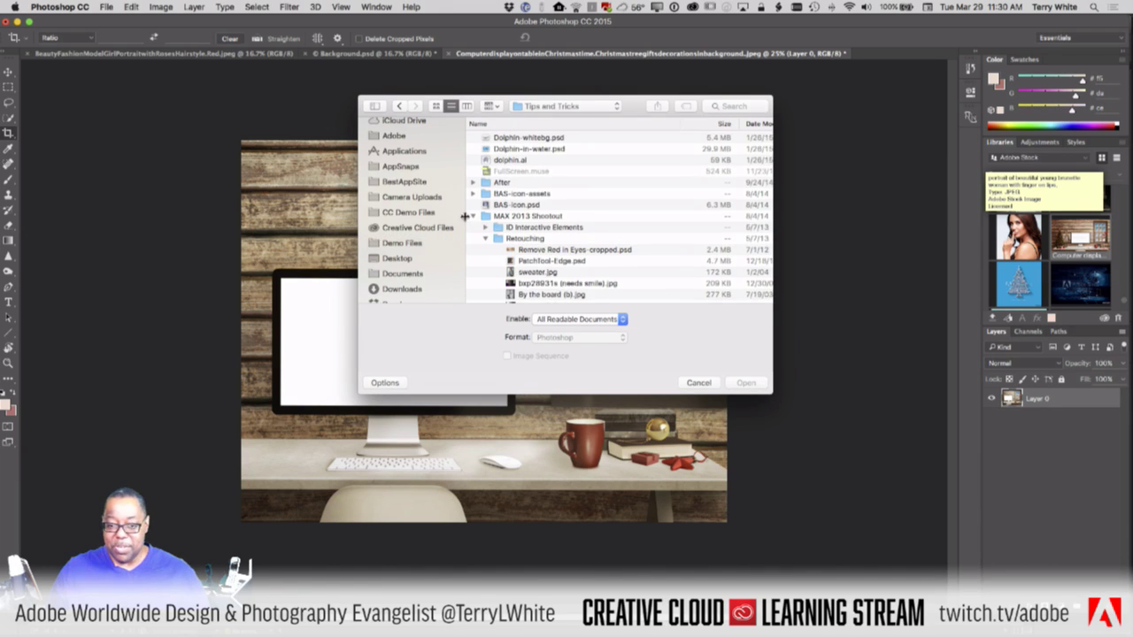
left_click(473, 217)
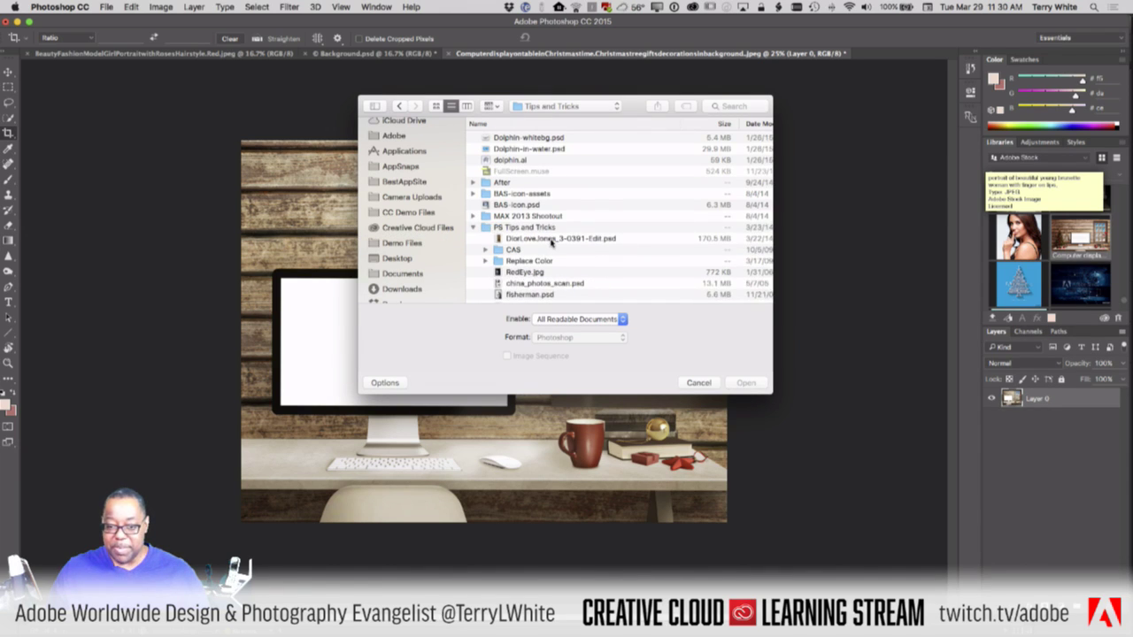
left_click(473, 227)
scroll(598, 253, "down", 1)
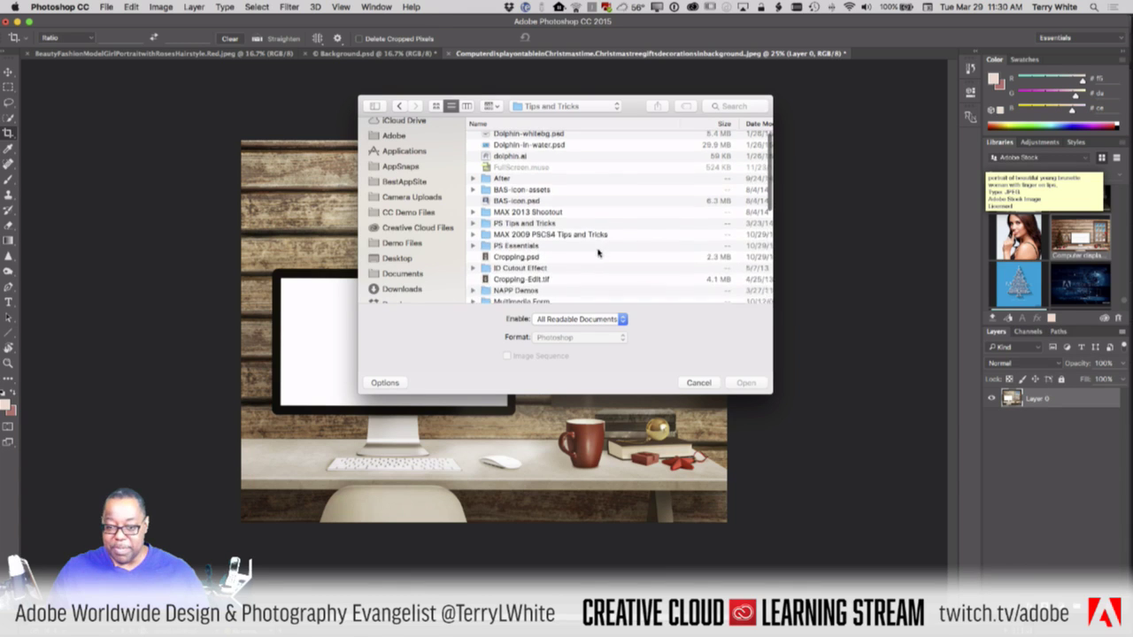
left_click(529, 259)
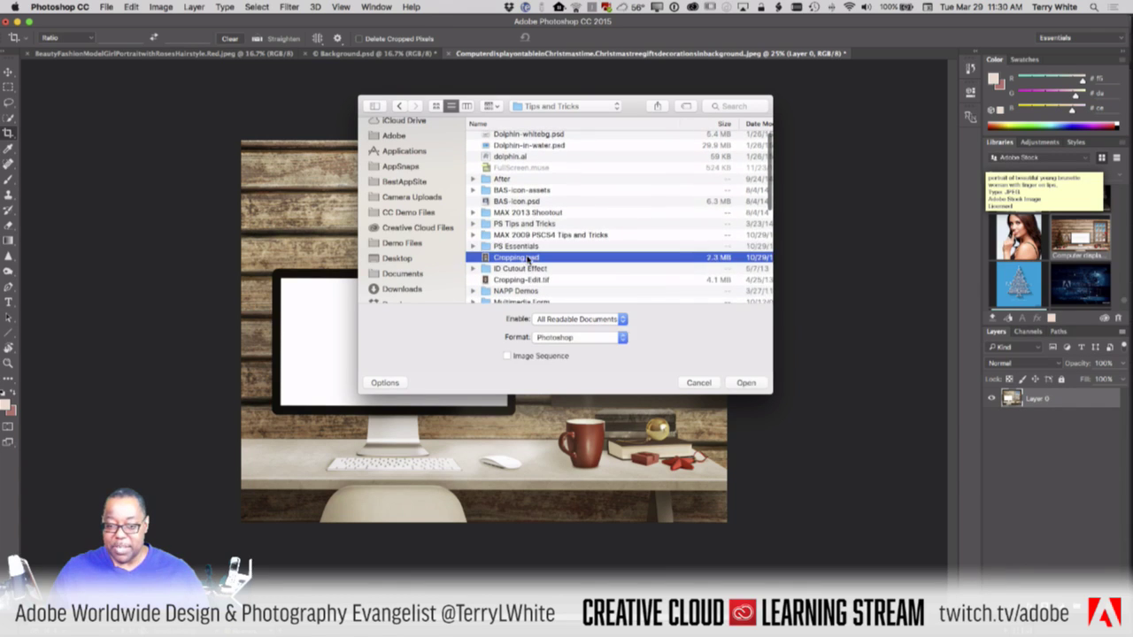
double_click(528, 257)
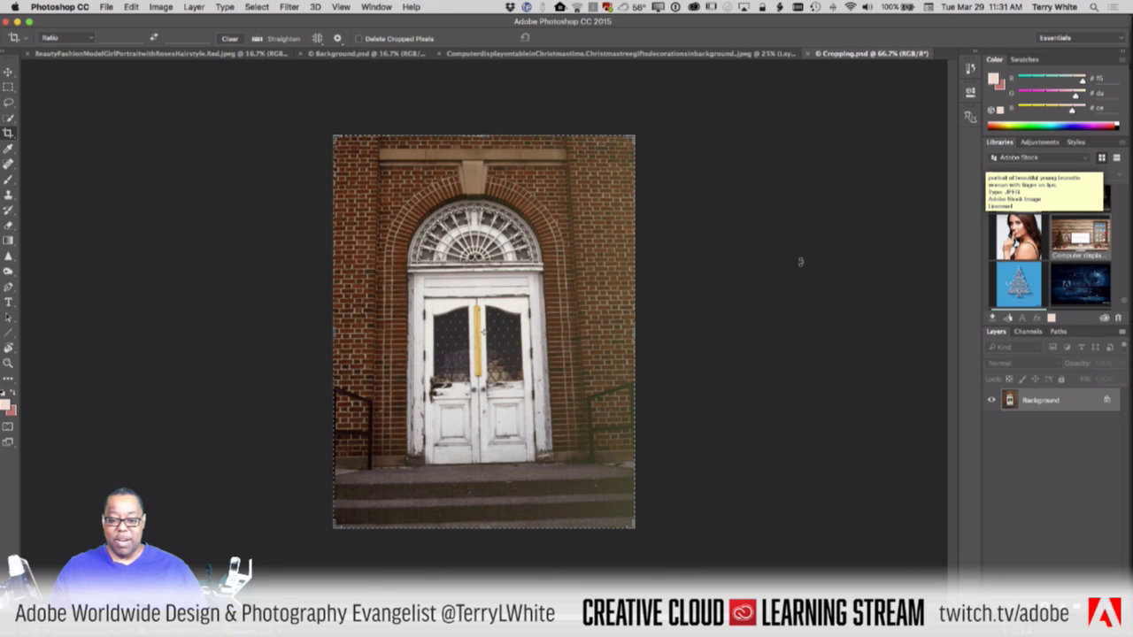
Step: Perspective-crop the doorway photo, placing the four corners on the front step and upper brickwork along the converging columns
left_click(9, 132)
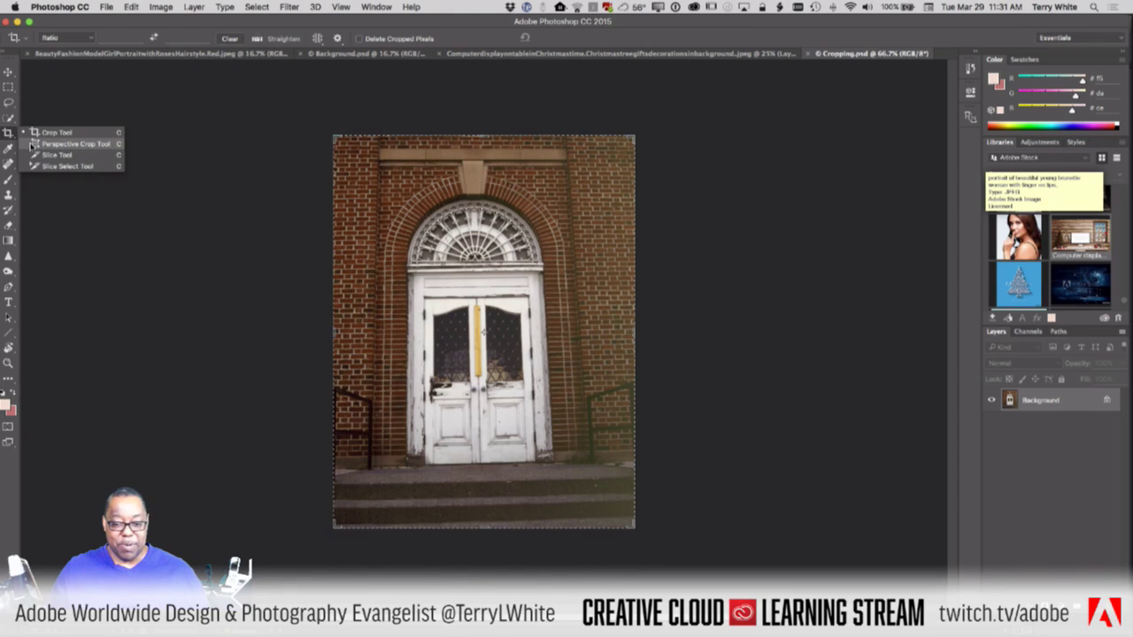
left_click(33, 144)
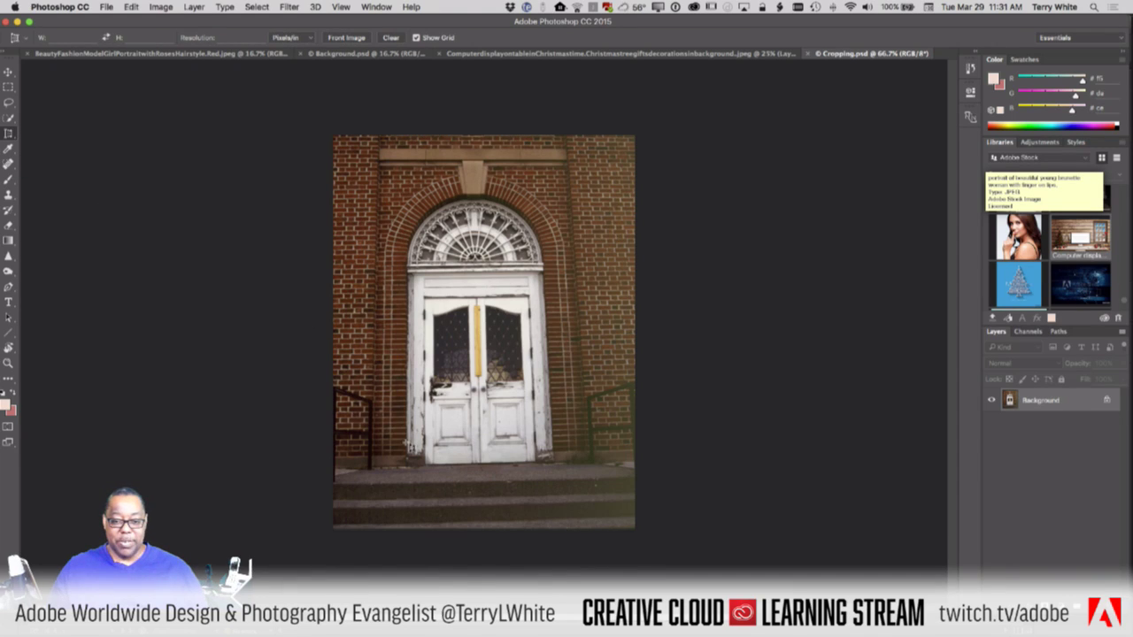
left_click(370, 483)
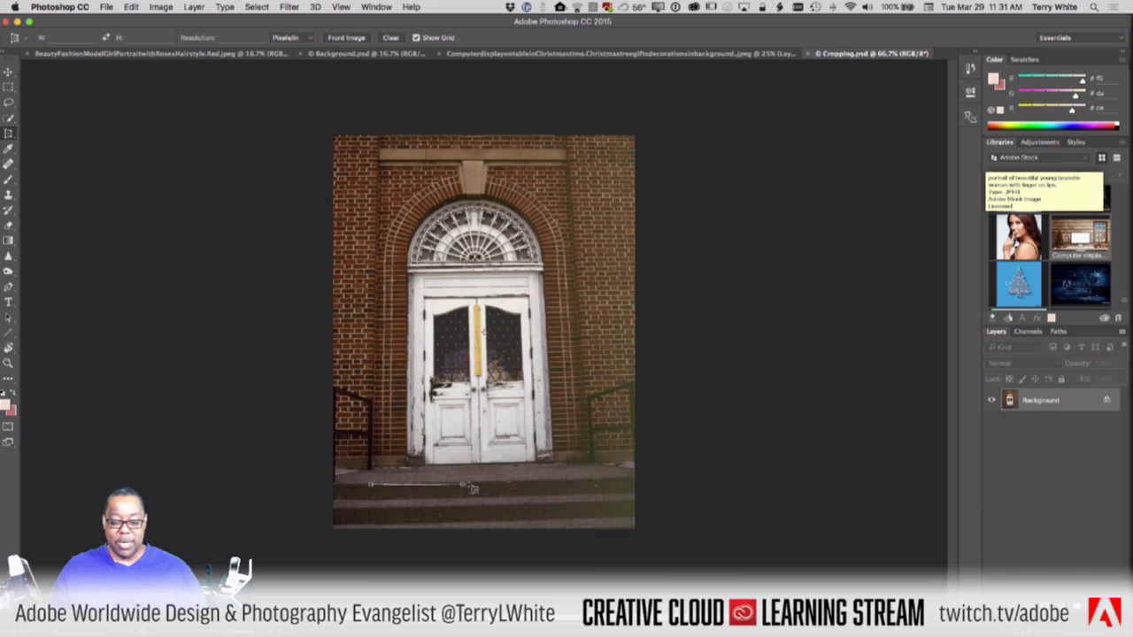
left_click(590, 481)
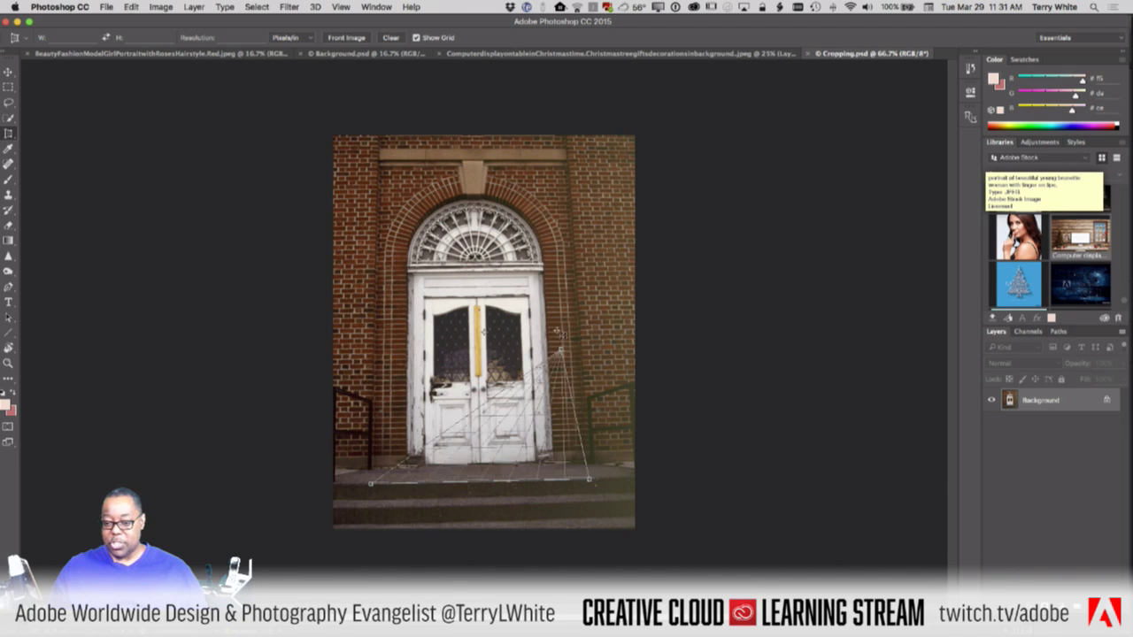
left_click(566, 139)
left_click(387, 144)
left_click_drag(392, 150, 384, 147)
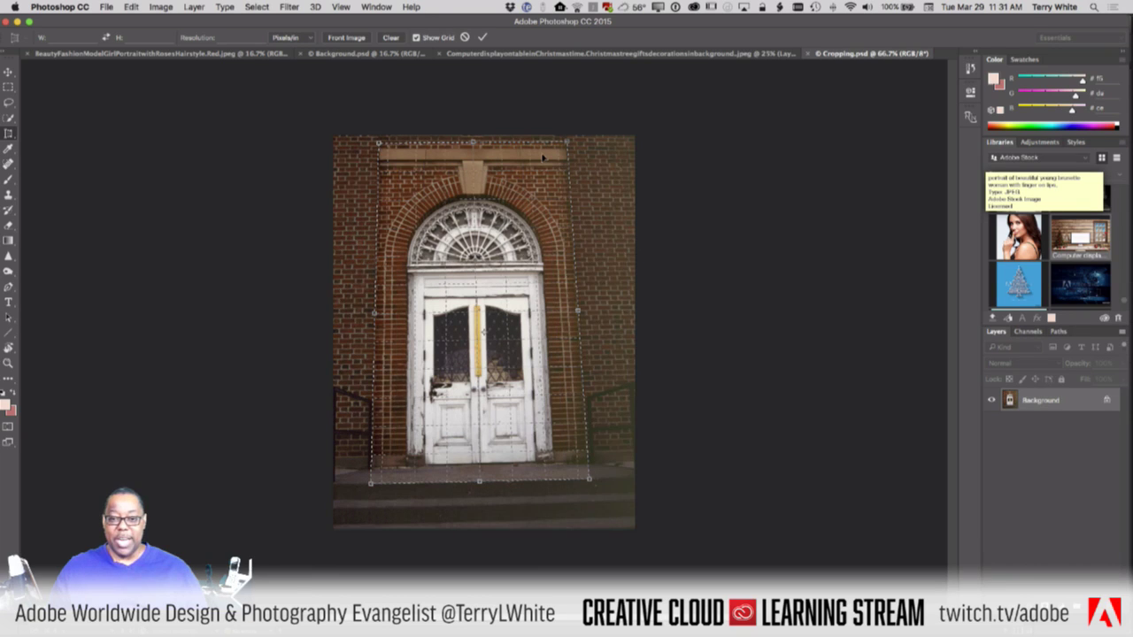
left_click(482, 37)
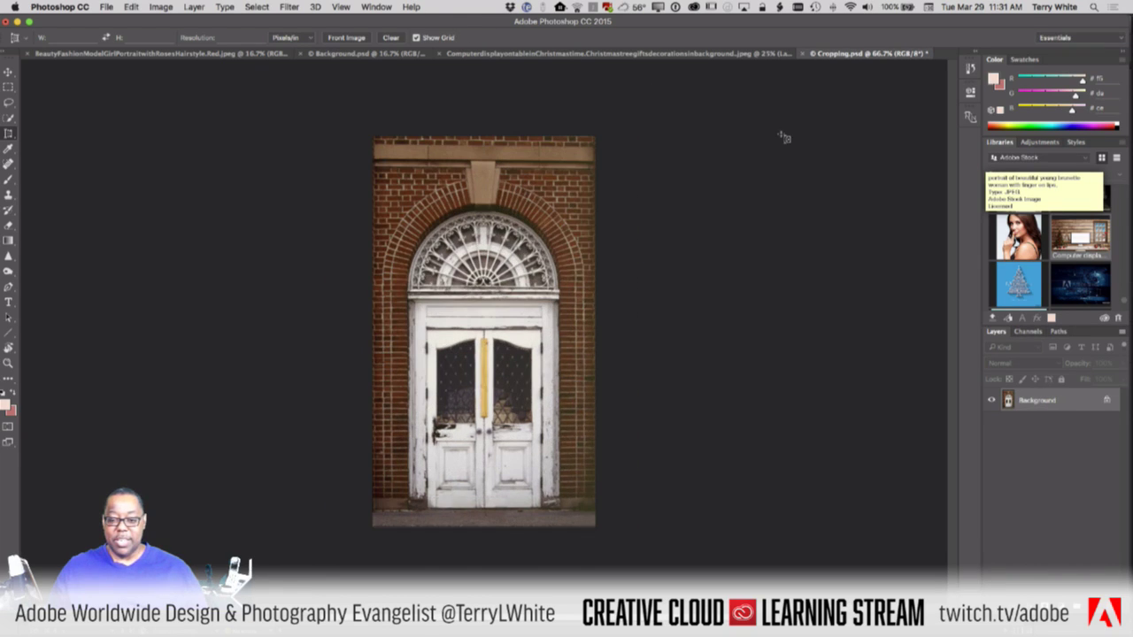
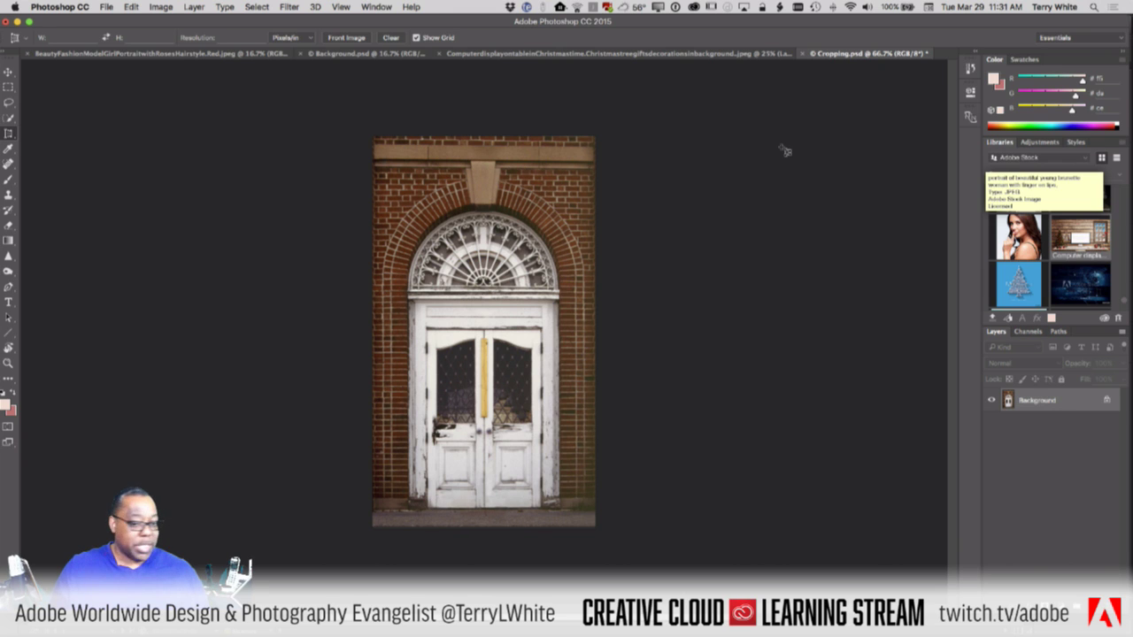
Step: Return to the Christmas desk image and choose the Quick Selection tool for work around the red mug
left_click(328, 55)
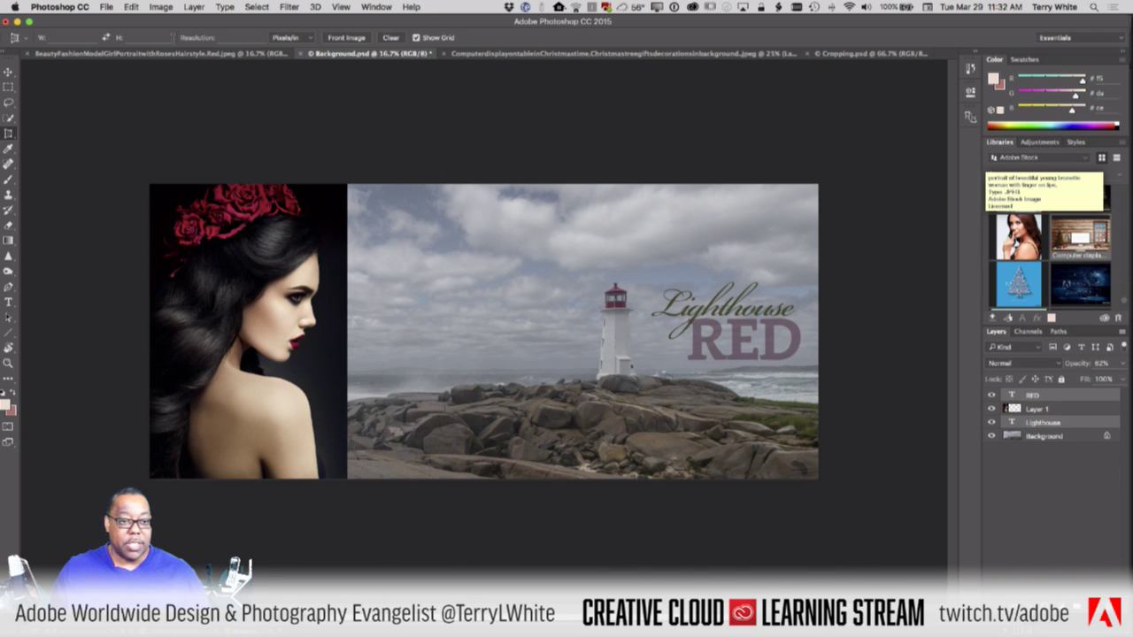
left_click(467, 55)
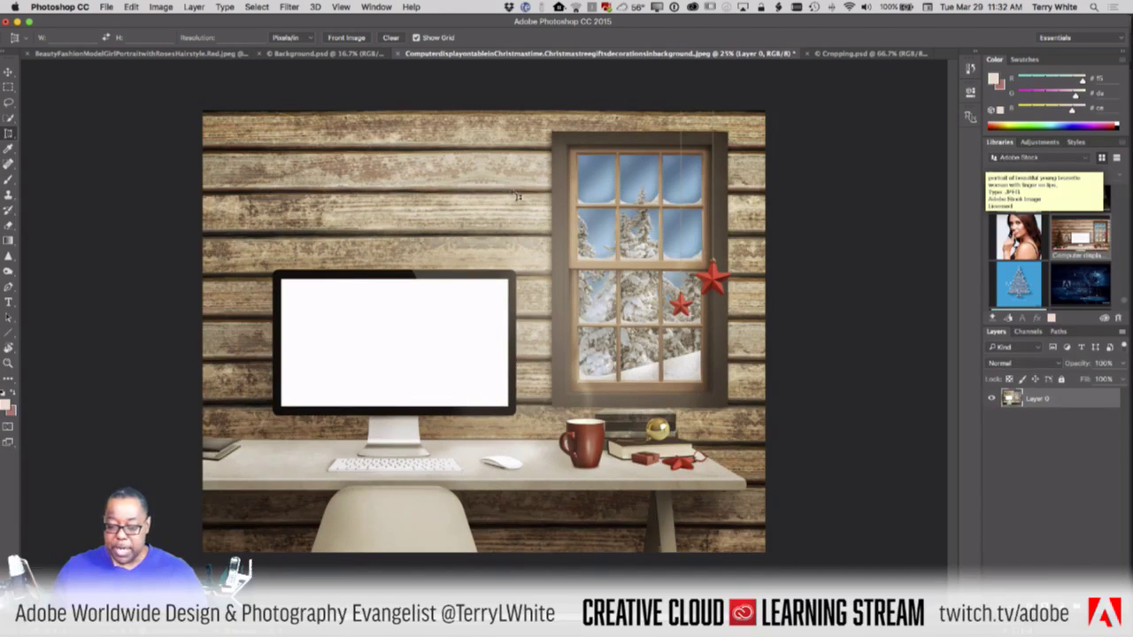
left_click(8, 118)
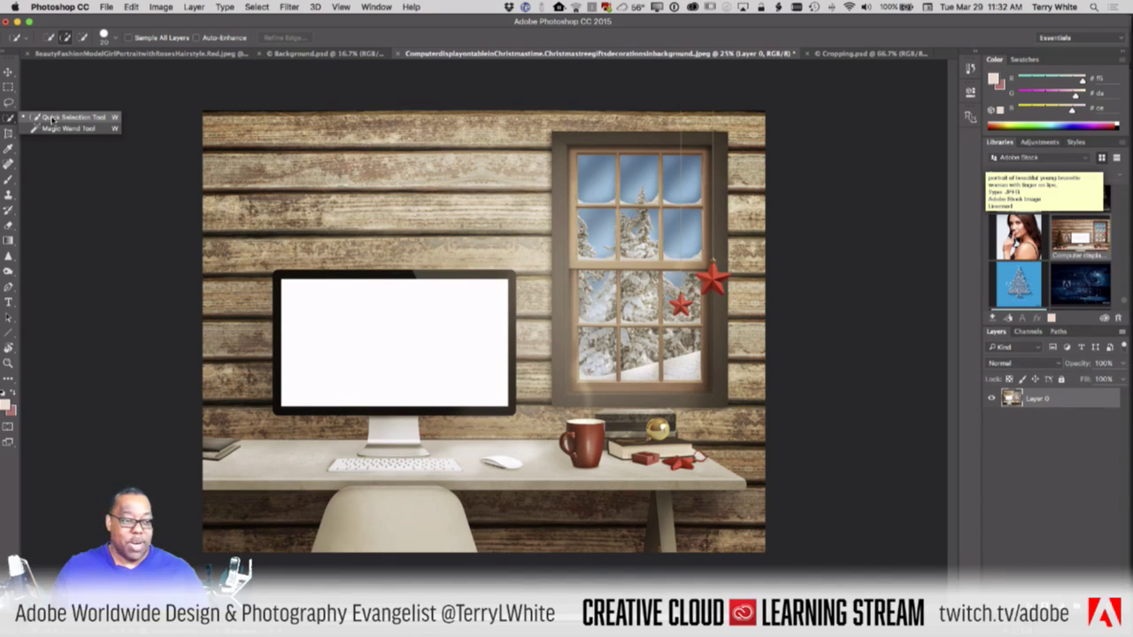
left_click(52, 119)
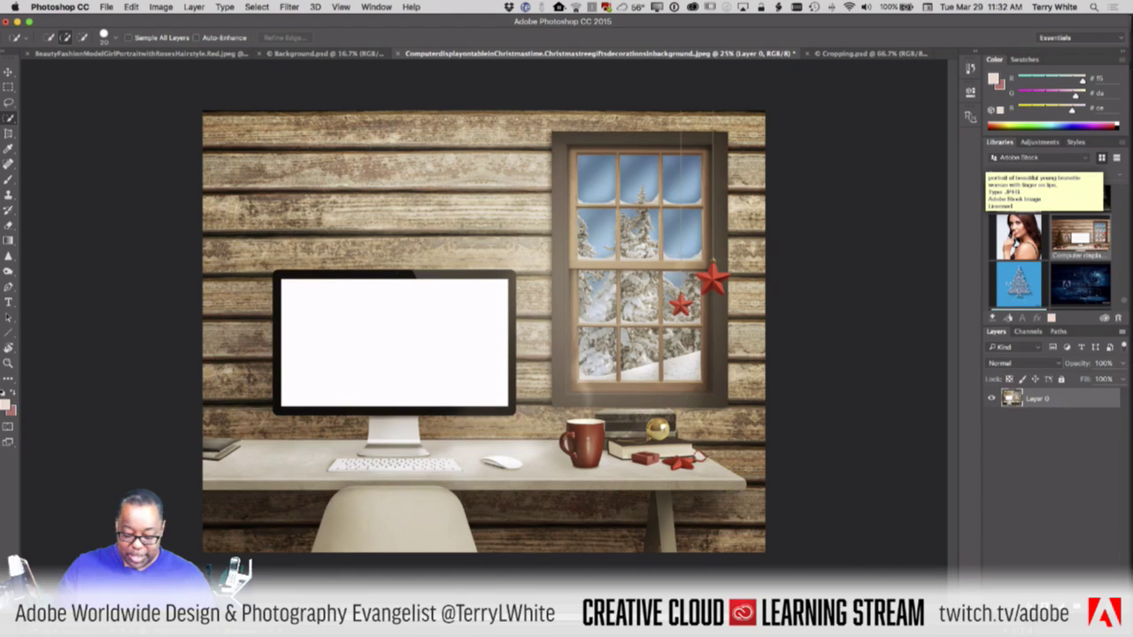
key("super+equal")
key("super+equal")
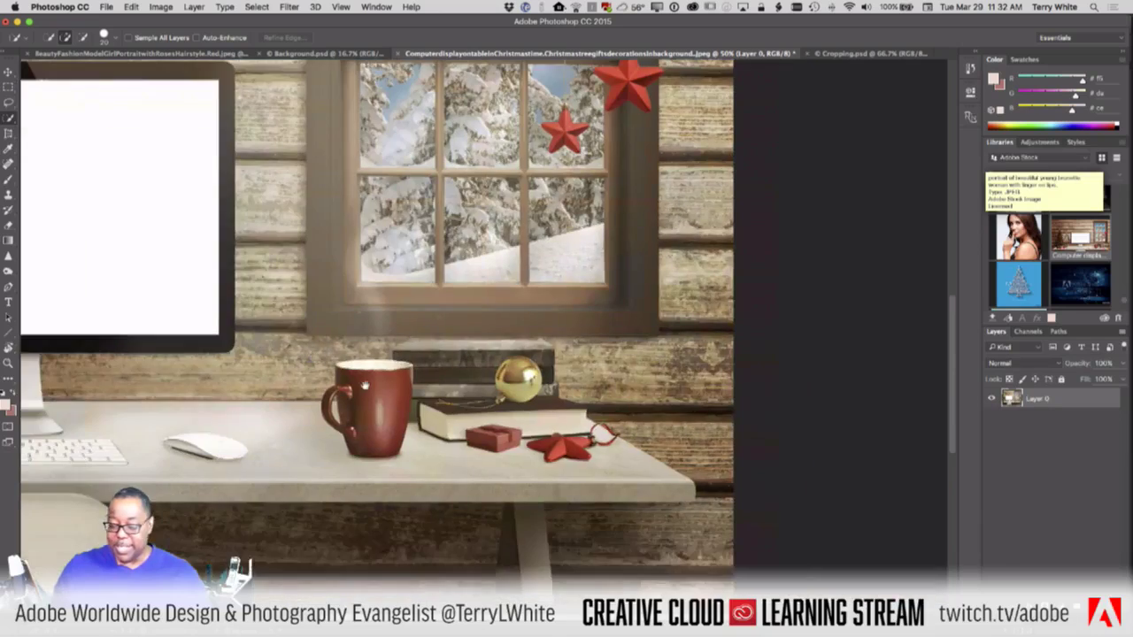
left_click_drag(676, 529, 365, 386)
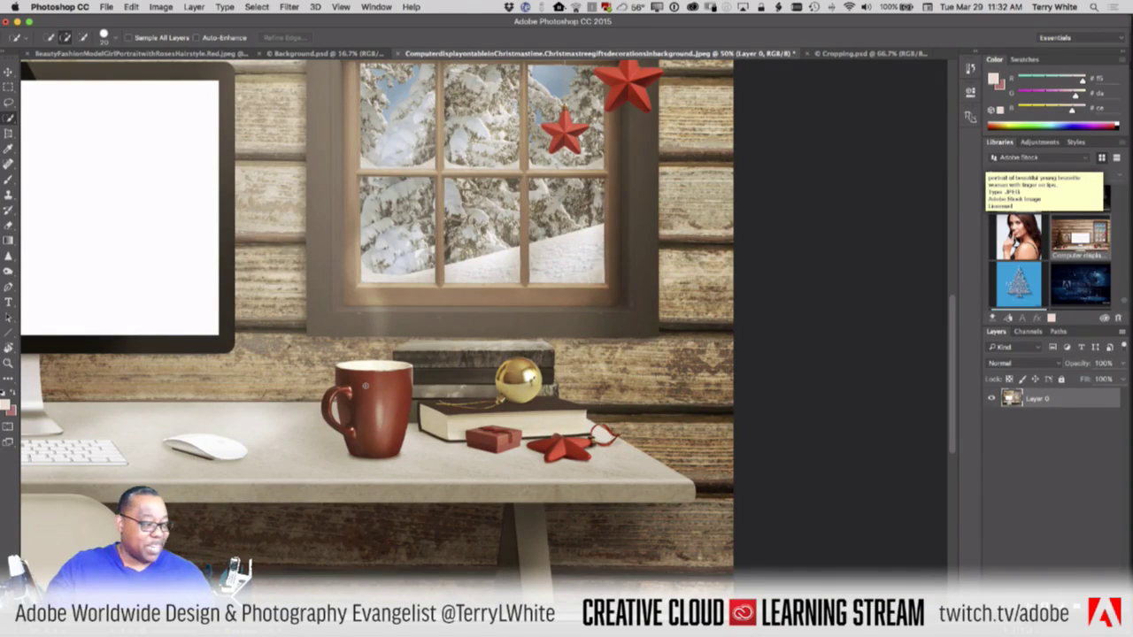
Step: Select the red mug, including its white rim, with an enlarged Quick Selection brush
key("bracketright")
key("bracketright")
key("bracketright")
key("bracketright")
key("bracketright")
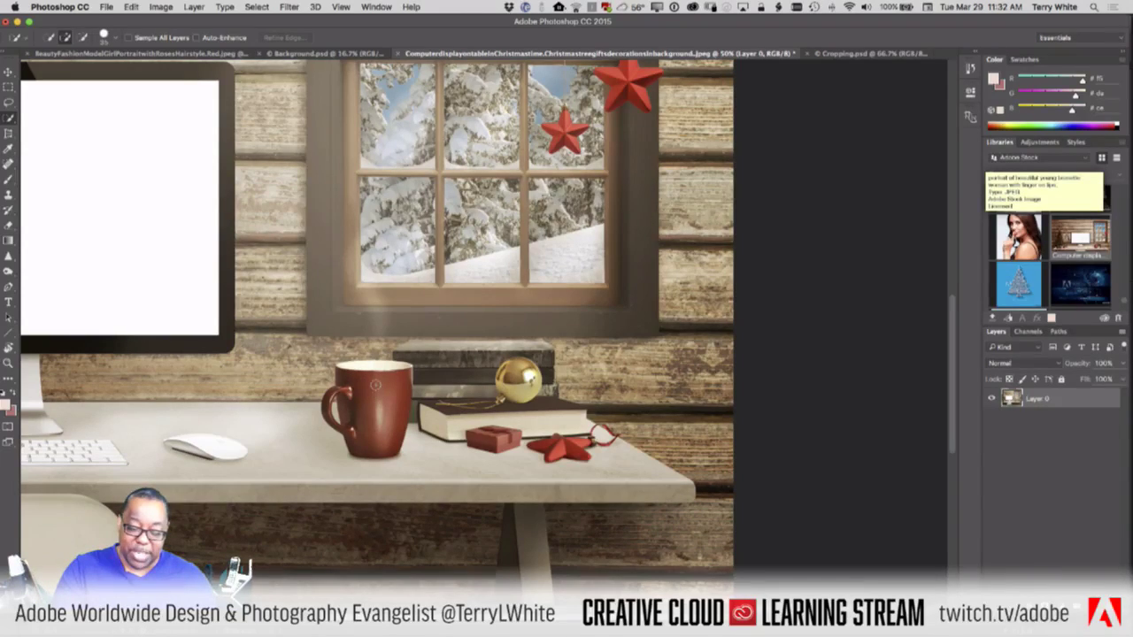
left_click_drag(375, 381, 373, 402)
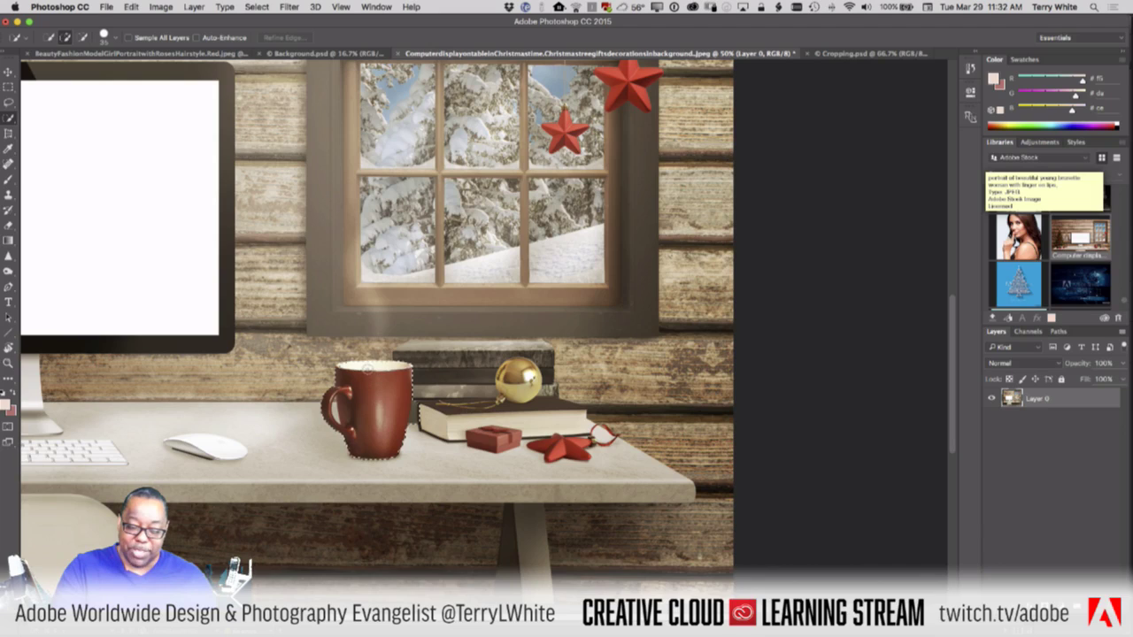
left_click(354, 369)
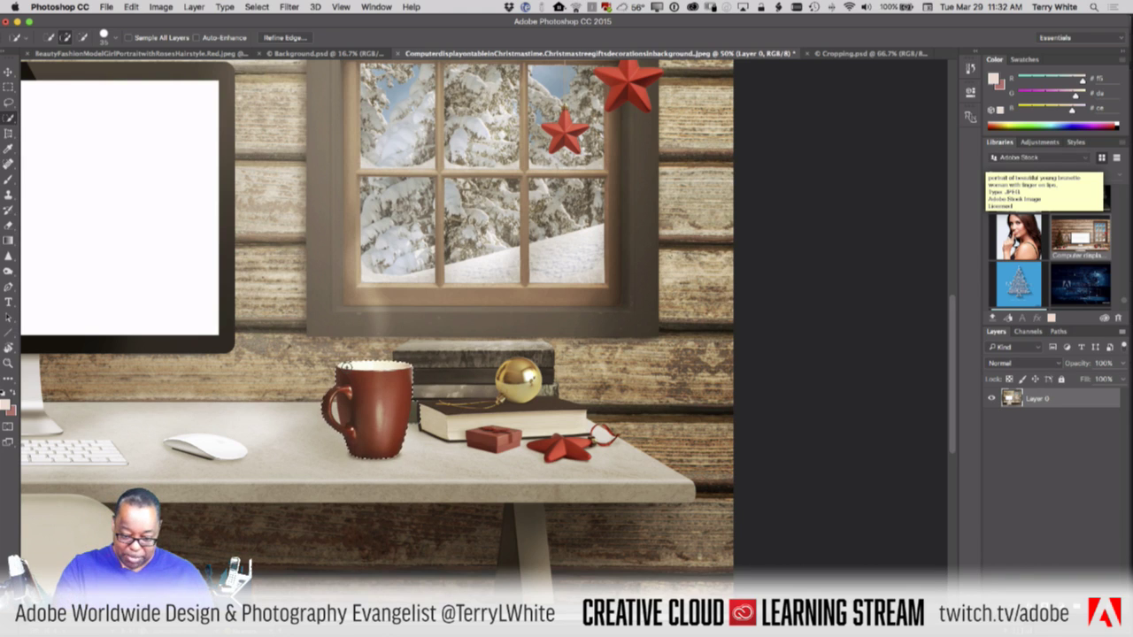
Step: Subtract the opening inside the mug's handle from the selection with a smaller brush
key("alt")
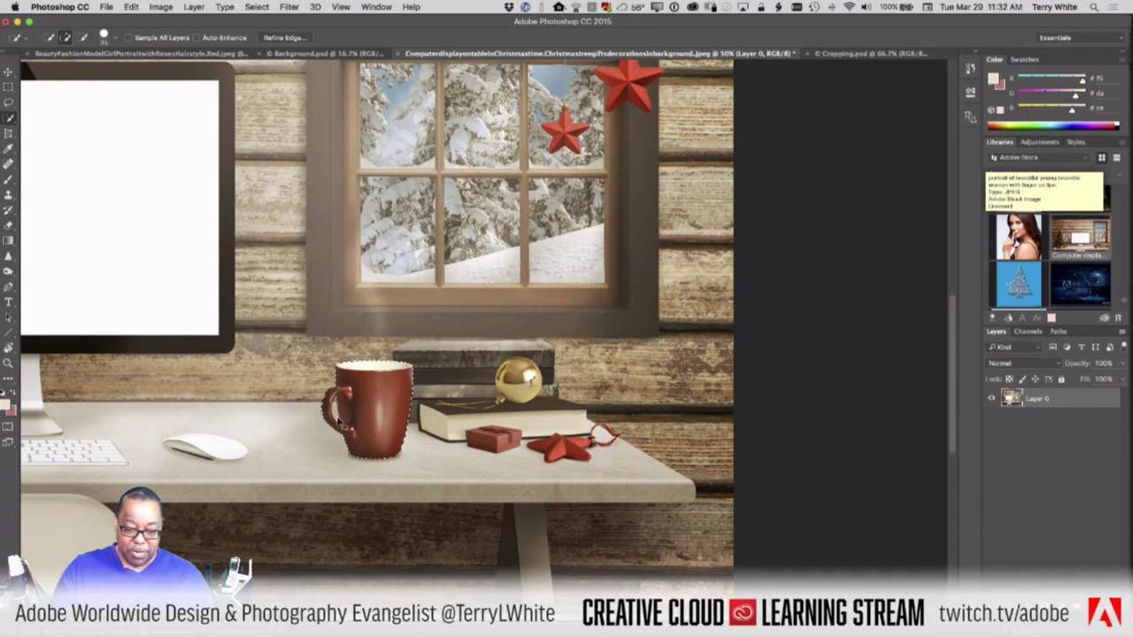
key("super+plus")
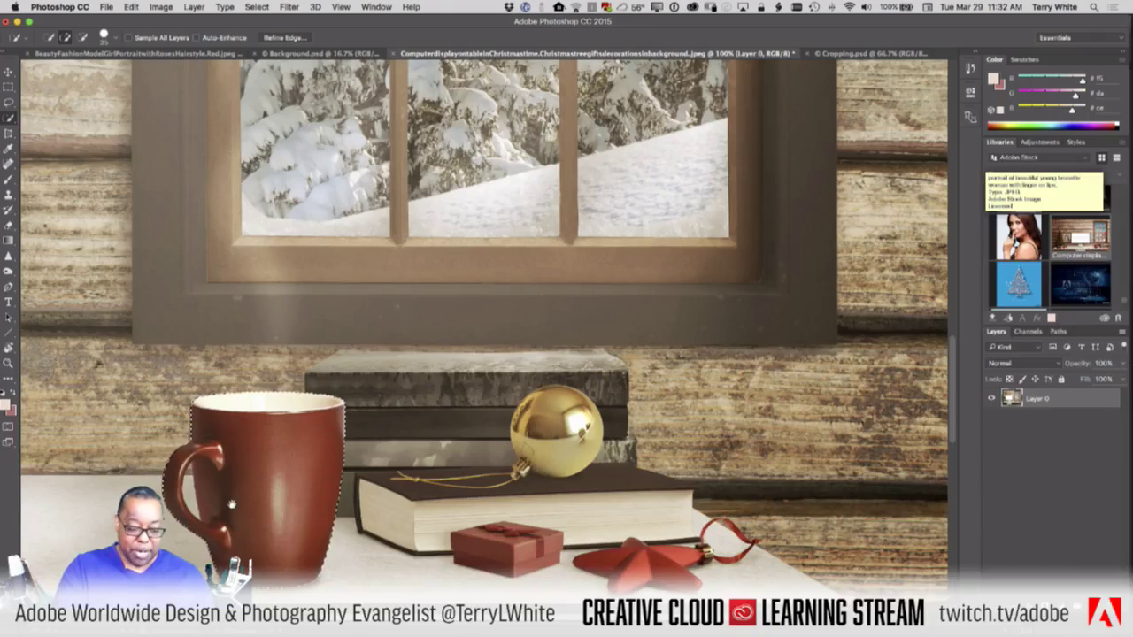
left_click_drag(232, 505, 436, 440)
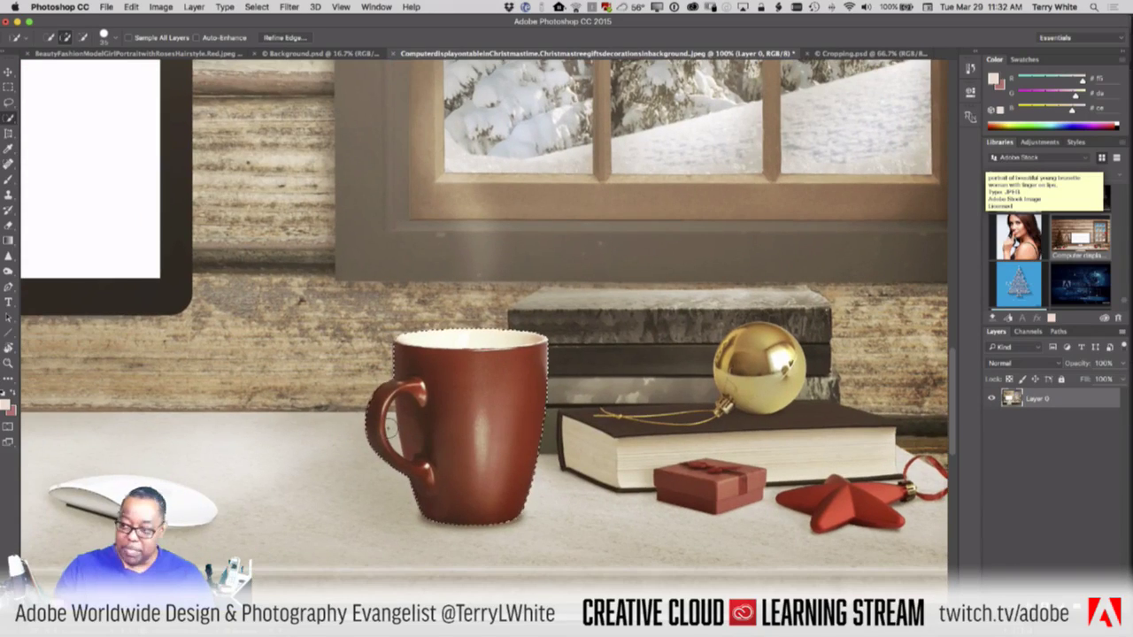
key("bracketleft")
key("bracketleft")
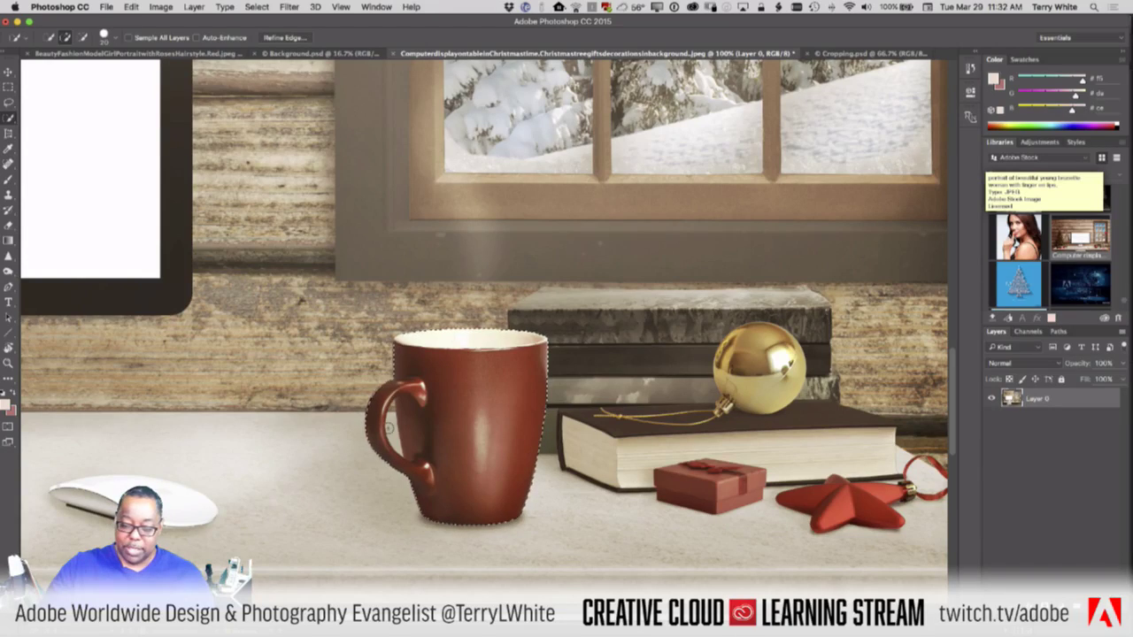
key("alt")
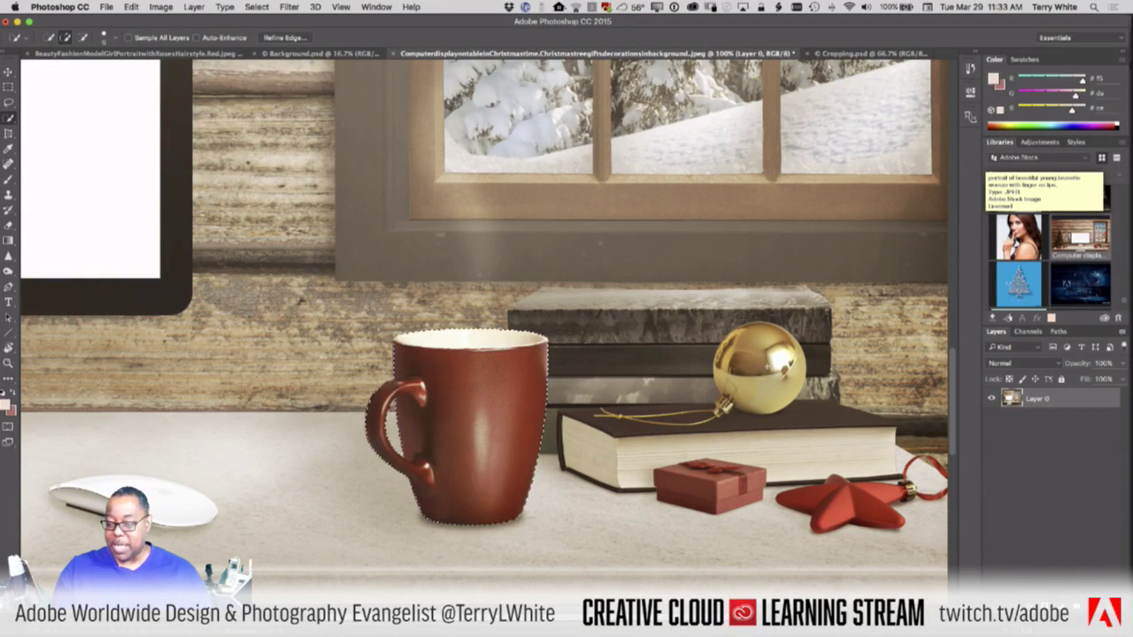
Step: Add the small red gift box to the mug selection and subtract the stray area along the neighbouring book edge
left_click(727, 485)
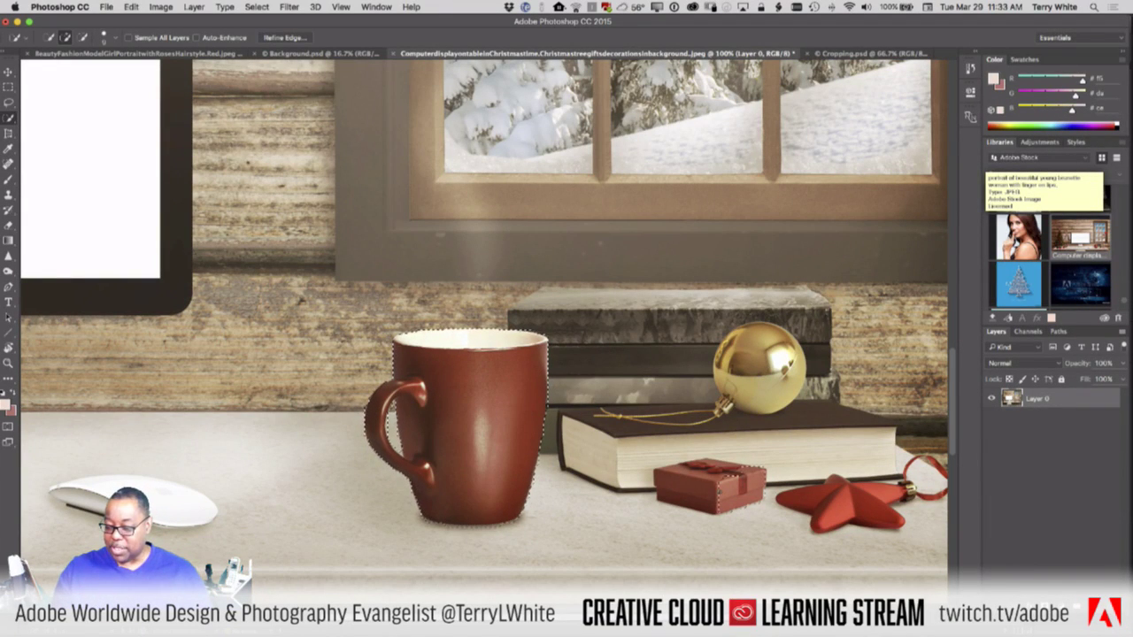
left_click(635, 492, "alt")
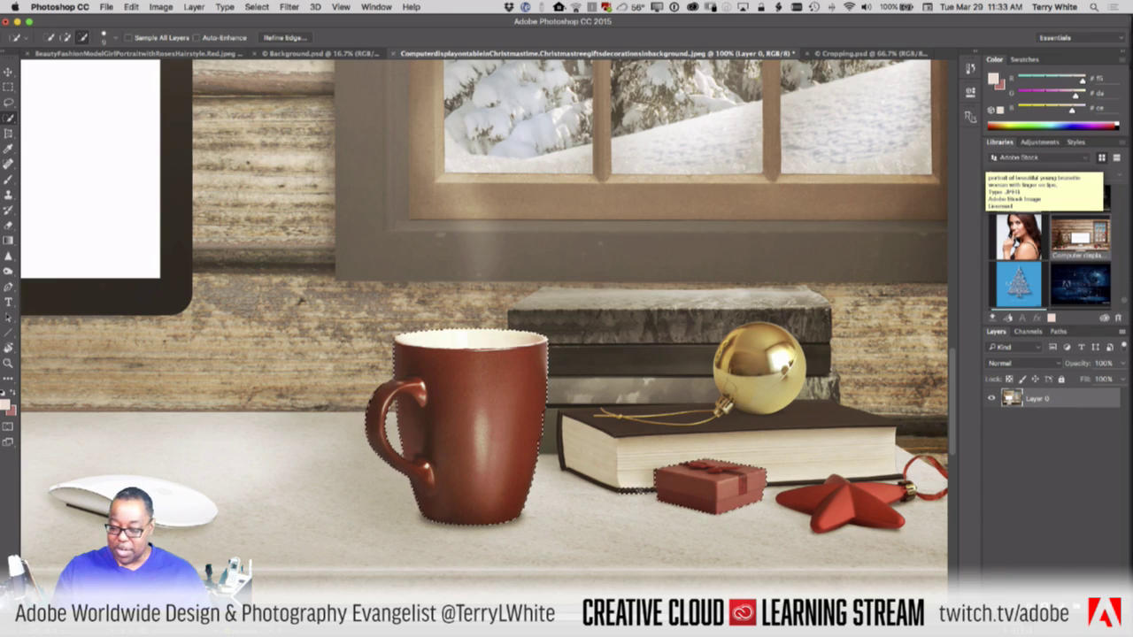
key("alt")
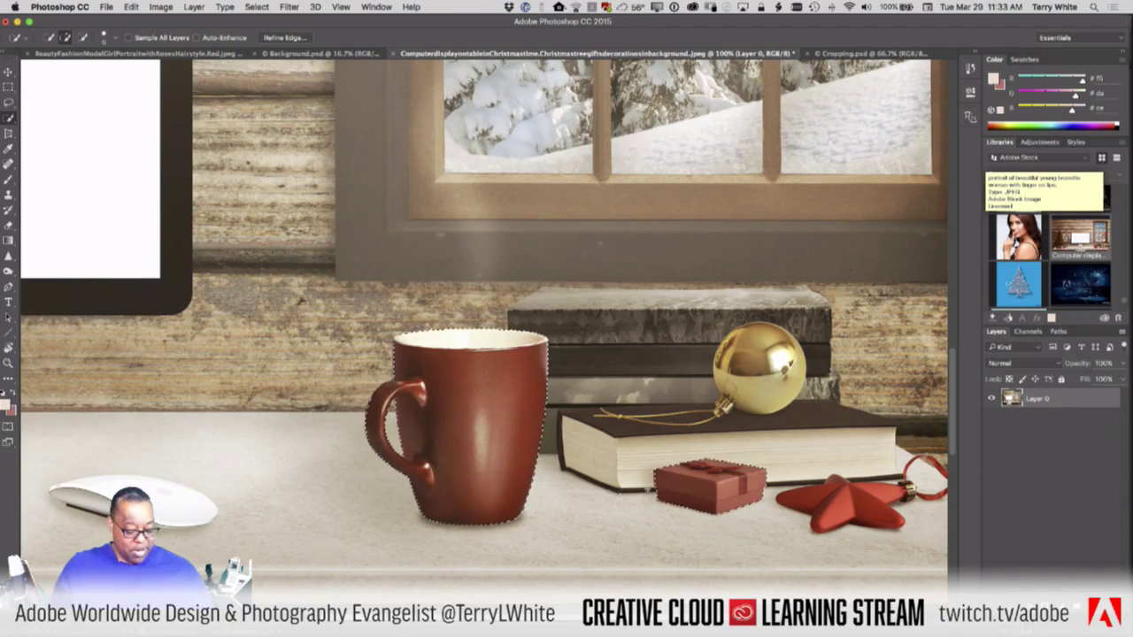
Step: Clear the selection and remove two blemishes from the lower window frame with the Spot Healing Brush at size 20
key("super+d")
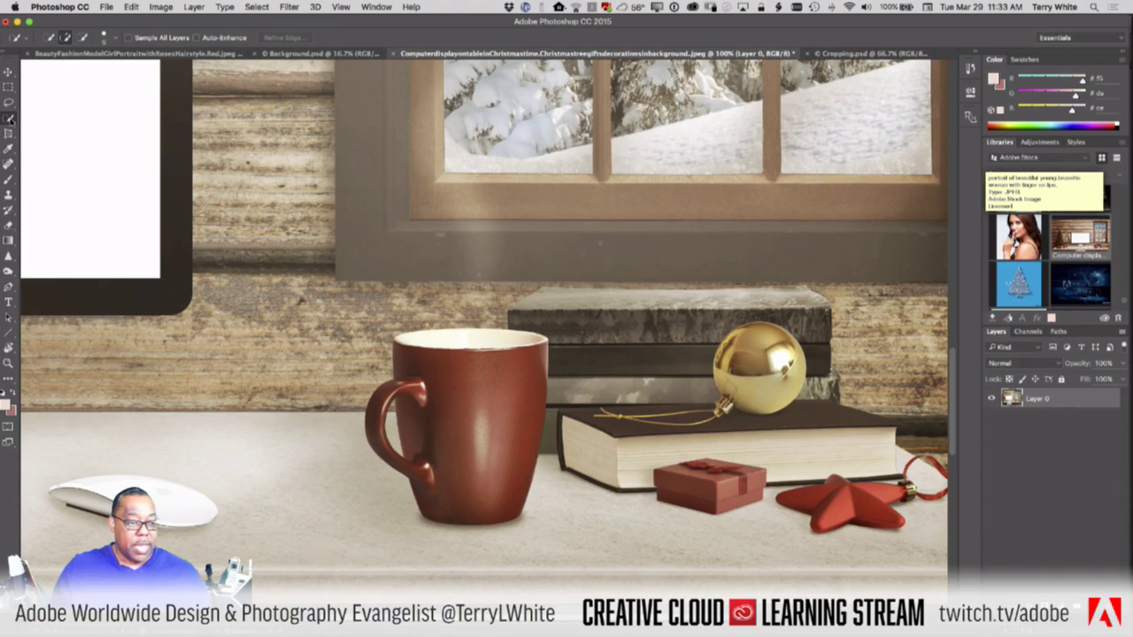
left_click(7, 165)
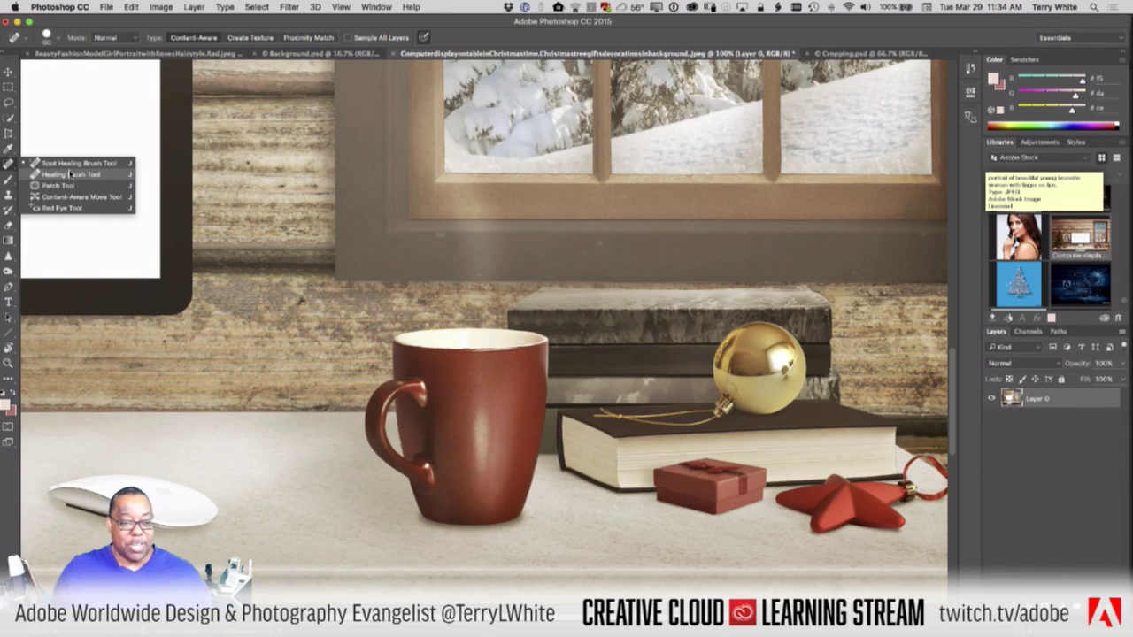
left_click(75, 165)
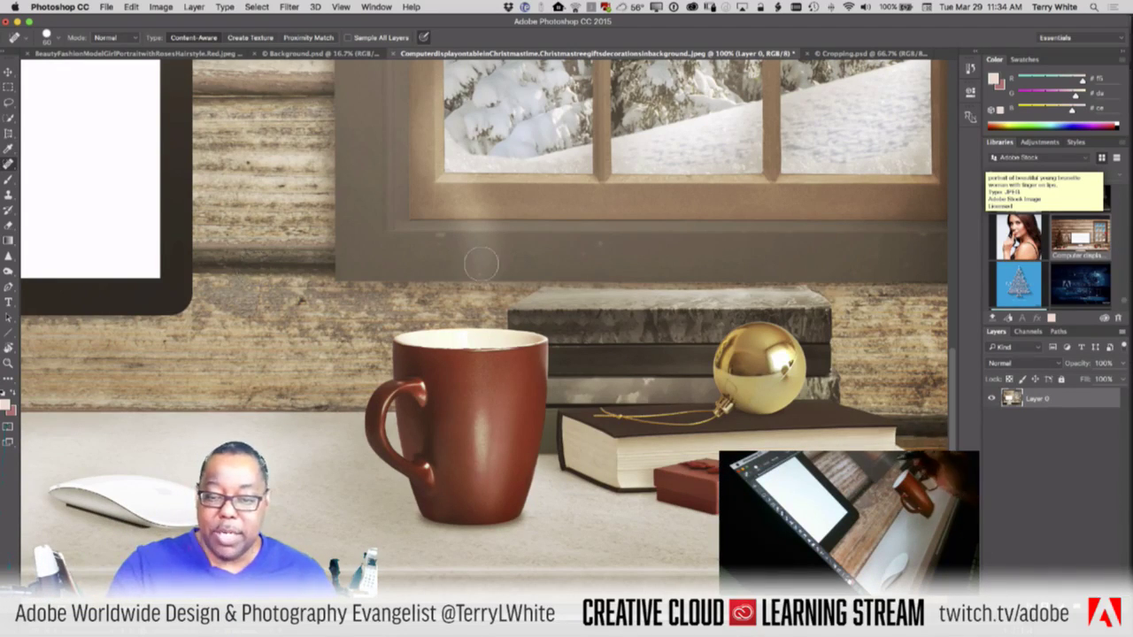
key("bracketleft")
key("bracketleft")
key("bracketleft")
key("bracketleft")
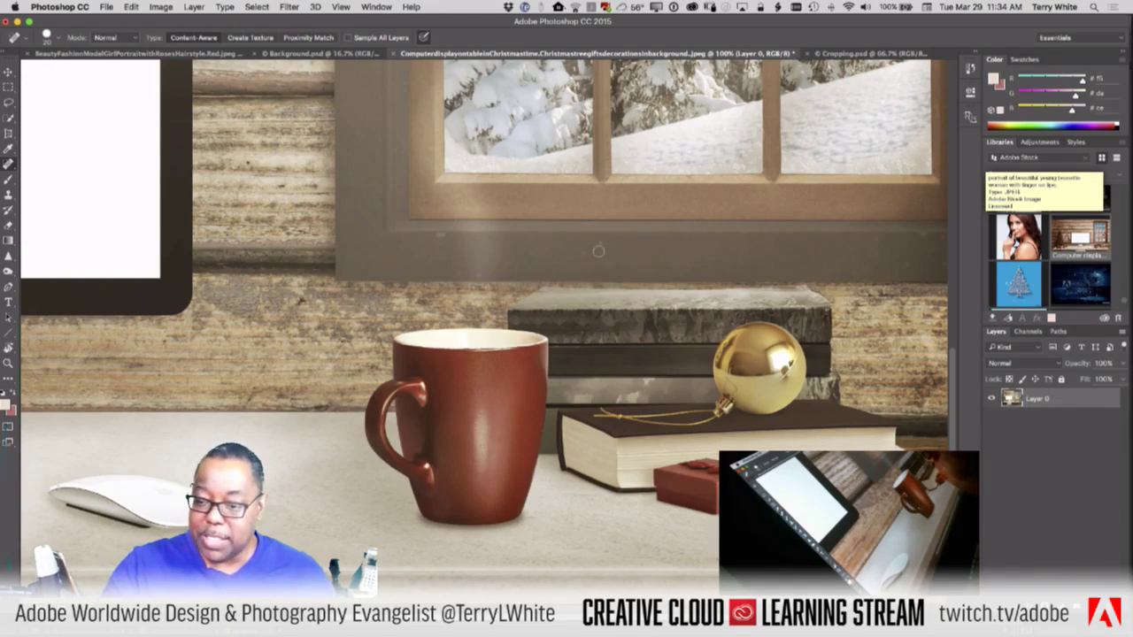
left_click_drag(600, 243, 585, 252)
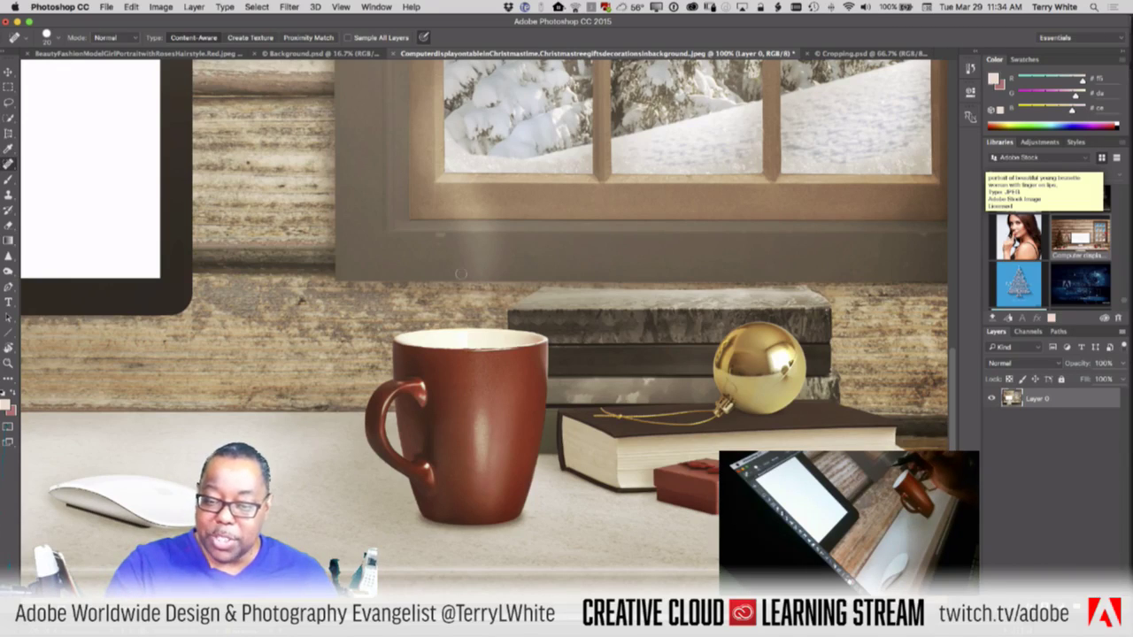
mouse_move(438, 237)
left_mouse_down()
mouse_move(428, 248)
mouse_move(437, 238)
left_mouse_up()
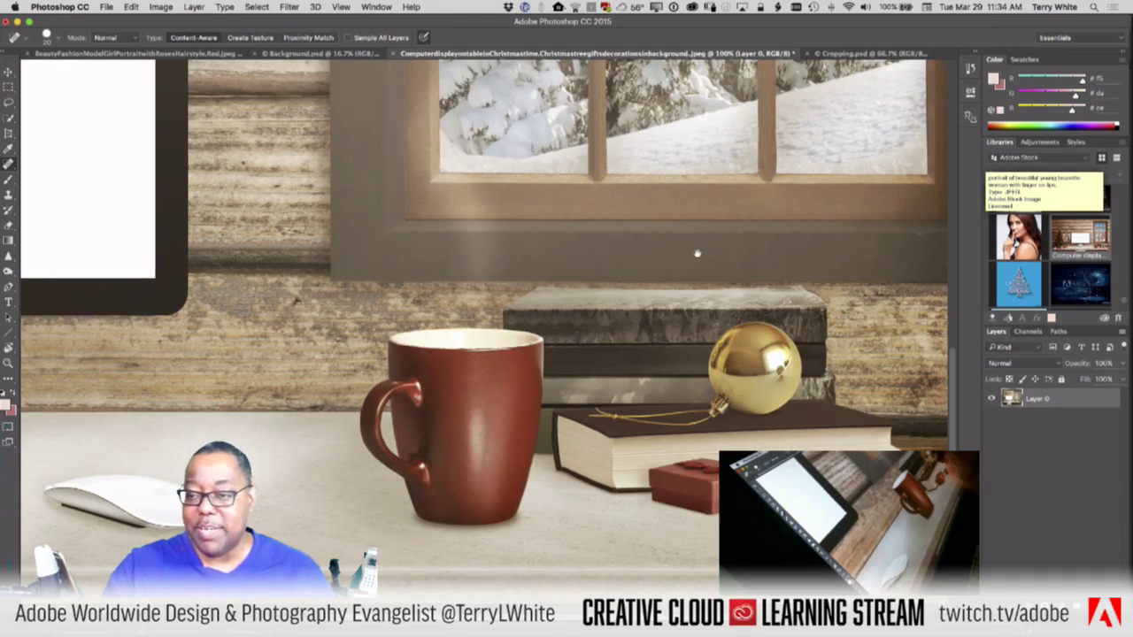
Step: Heal a spot on the lower window frame above the books using the Healing Brush at size 10, sampling clean frame nearby
mouse_move(695, 253)
left_mouse_down()
mouse_move(563, 295)
mouse_move(386, 391)
left_mouse_up()
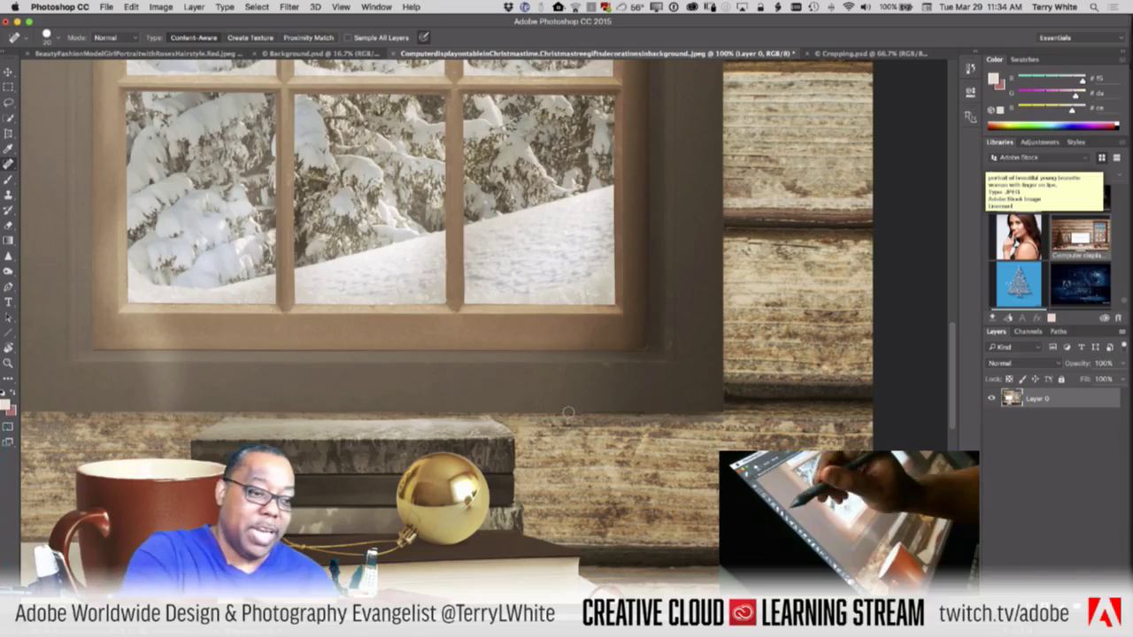
right_click(8, 164)
left_click(55, 176)
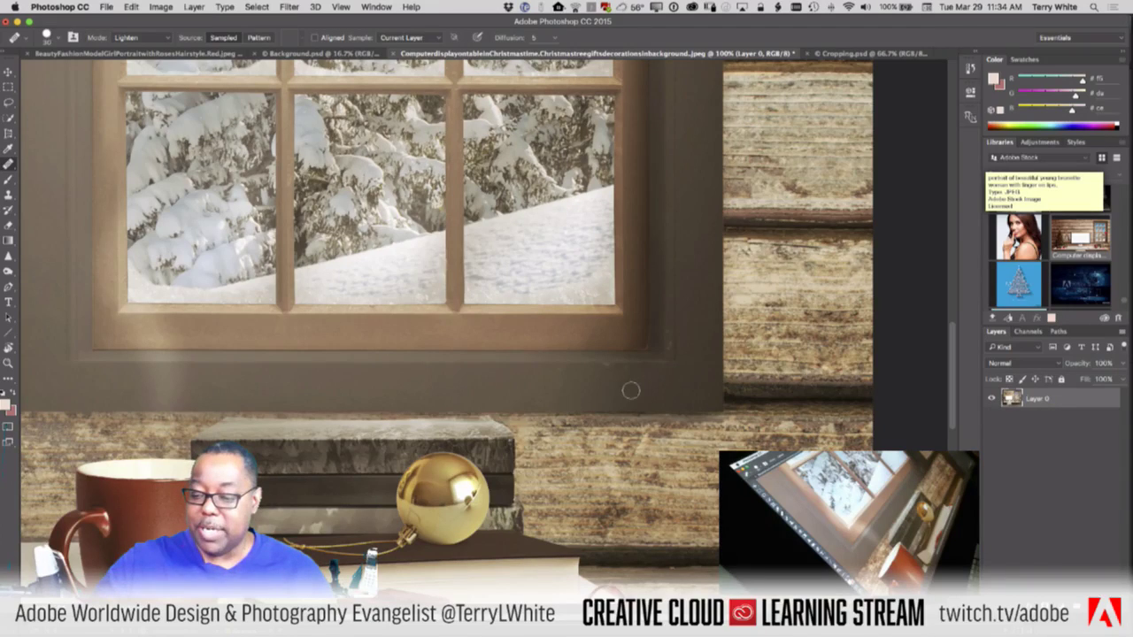
key("bracketleft")
key("bracketleft")
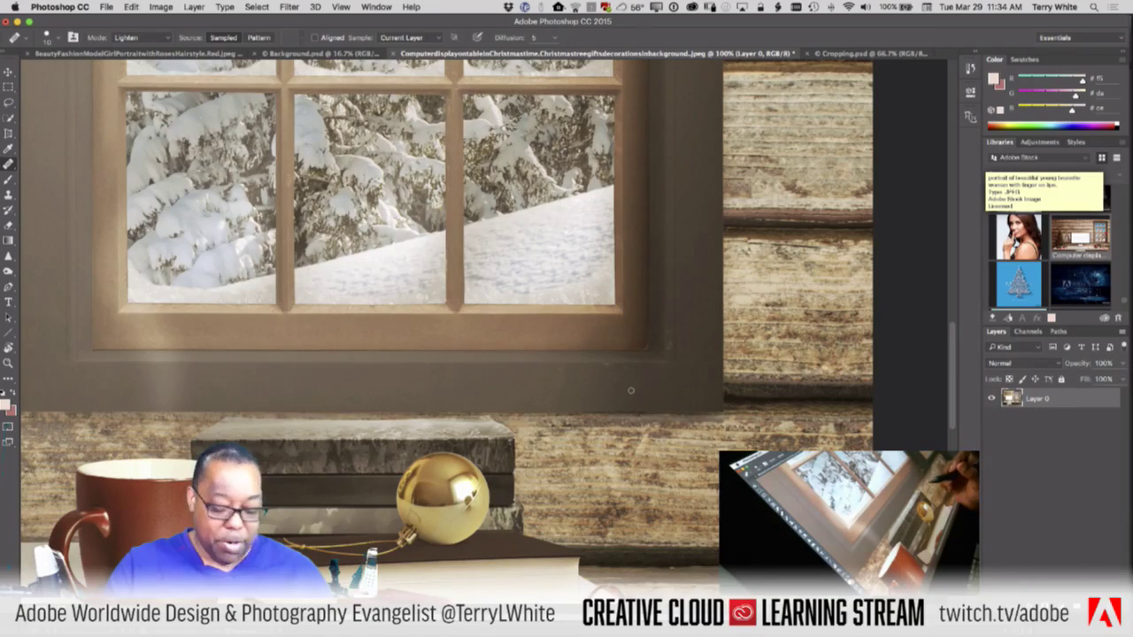
left_click(485, 382, "alt")
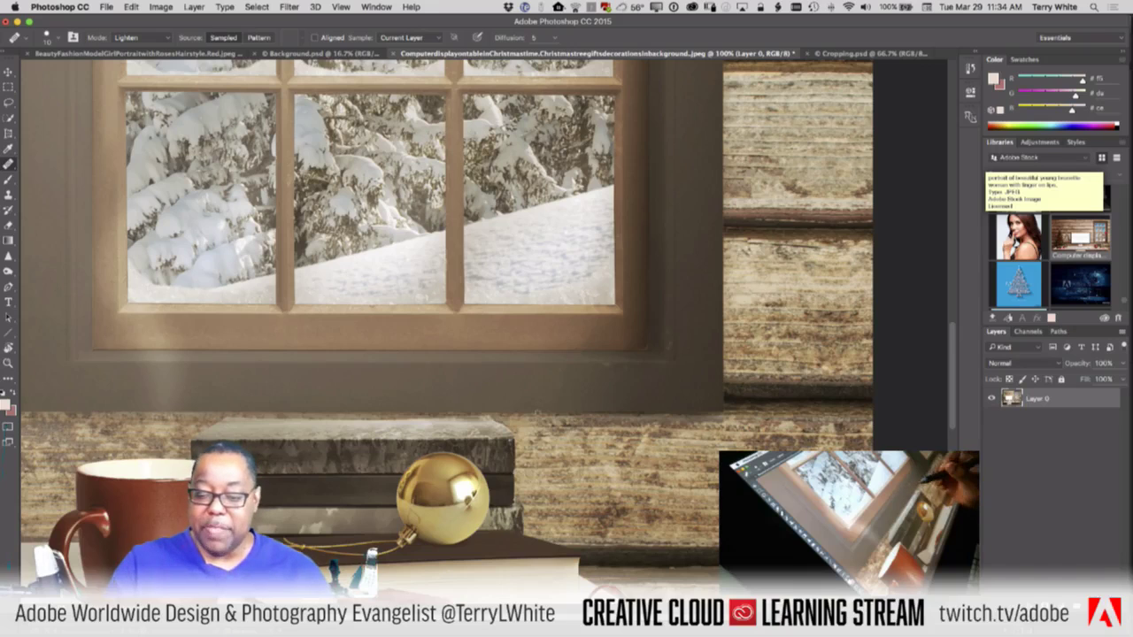
left_click(560, 385)
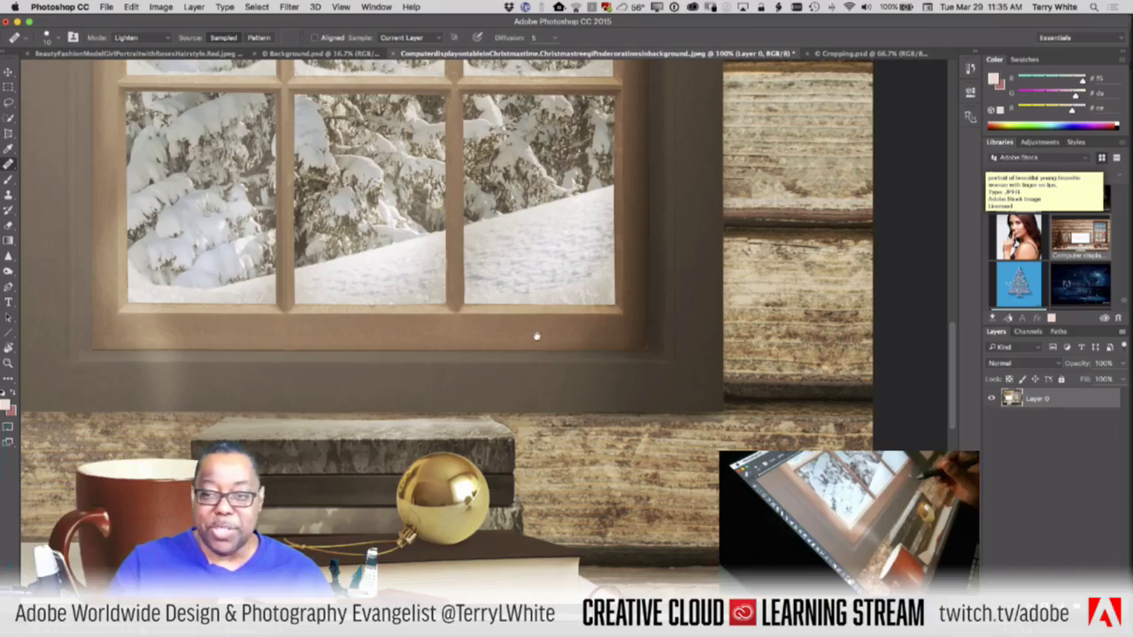
Step: Examine the window, hanging stars, computer, mug and books across the Christmas desk image for areas needing healing
left_click_drag(536, 333, 499, 588)
scroll(493, 325, "left", 5)
scroll(493, 325, "up", 2)
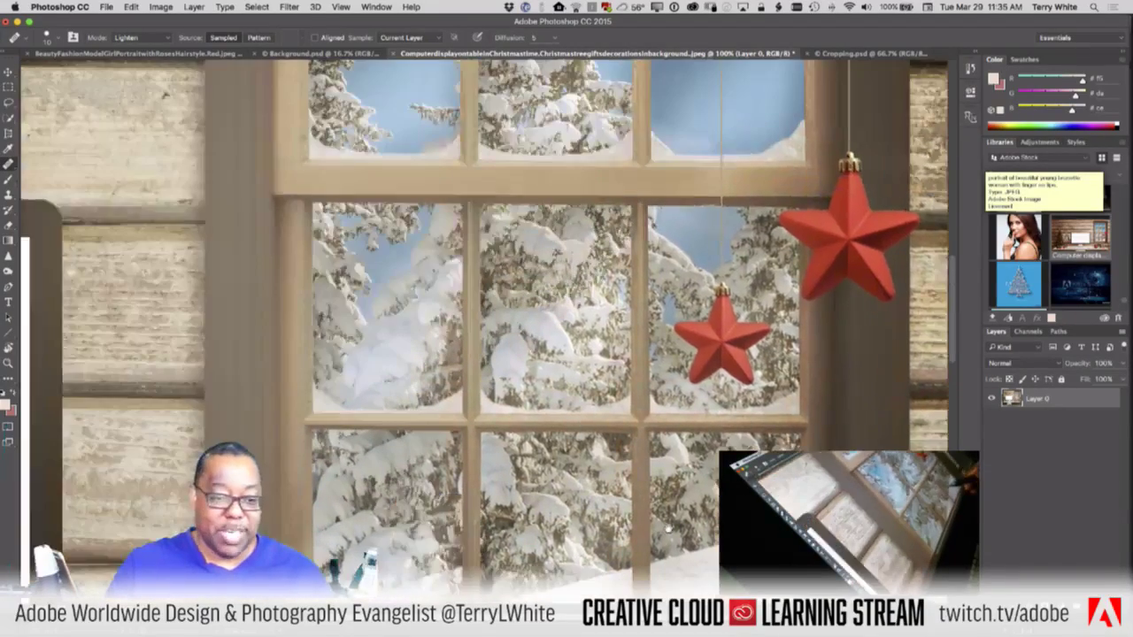
scroll(409, 505, "down", 6)
scroll(409, 504, "left", 5)
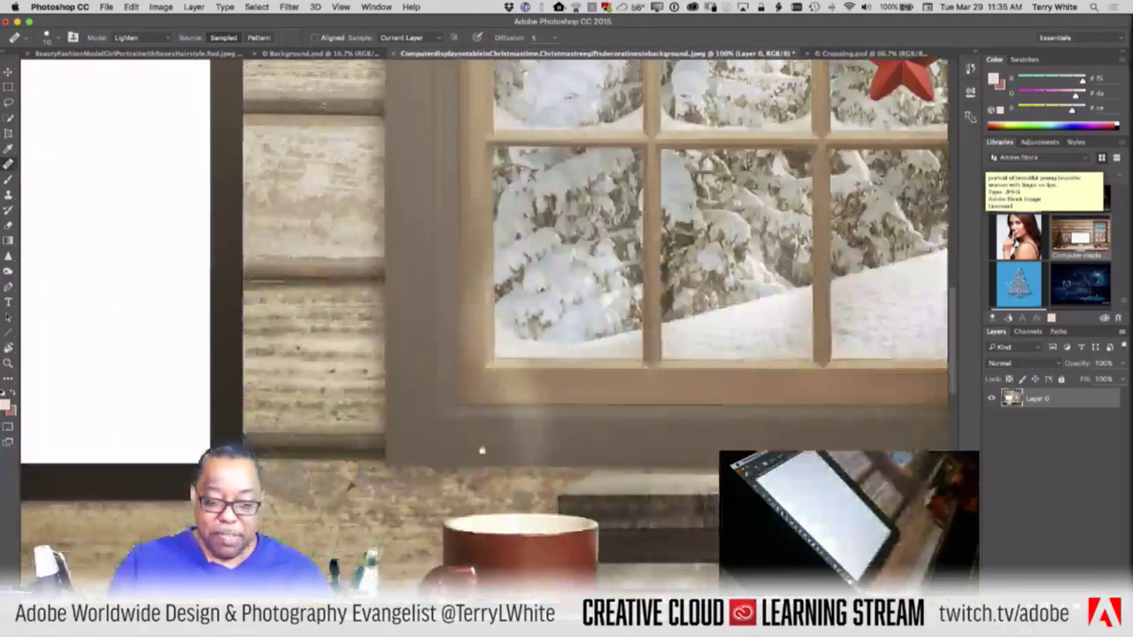
scroll(469, 501, "down", 1)
scroll(469, 501, "down", 5)
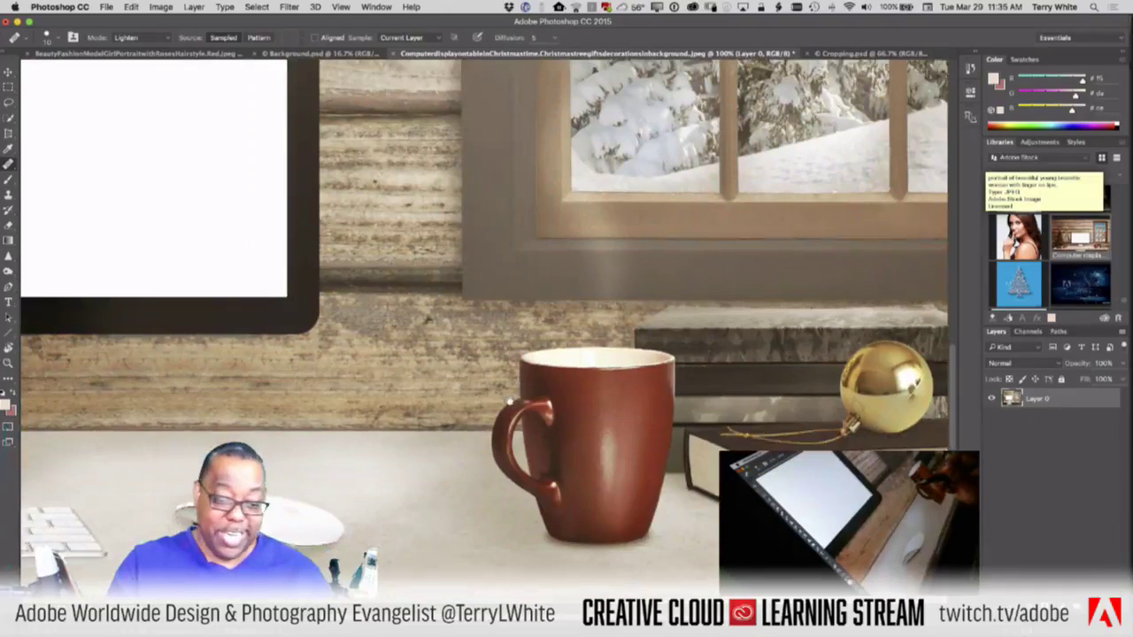
scroll(513, 487, "left", 6)
scroll(542, 478, "up", 2)
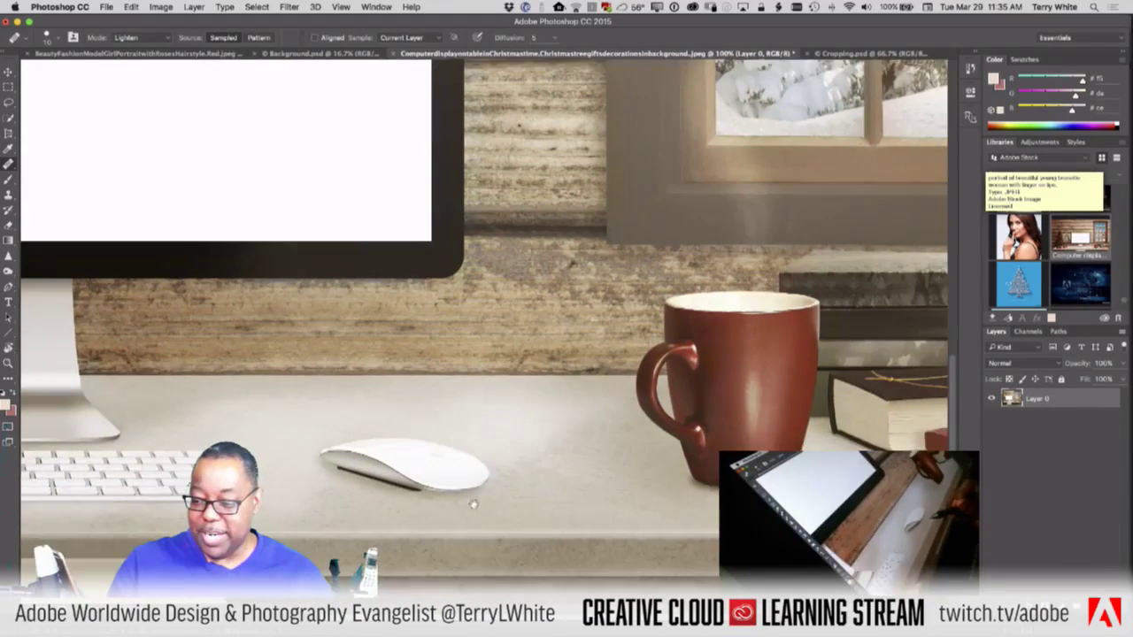
scroll(542, 485, "right", 6)
scroll(545, 497, "right", 6)
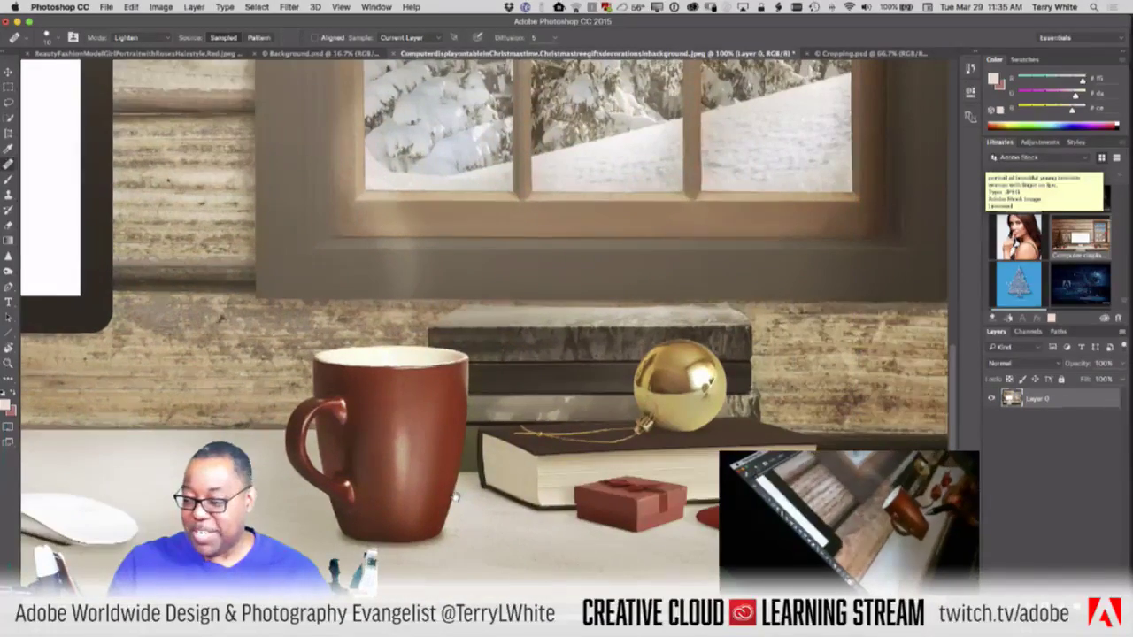
scroll(482, 314, "right", 2)
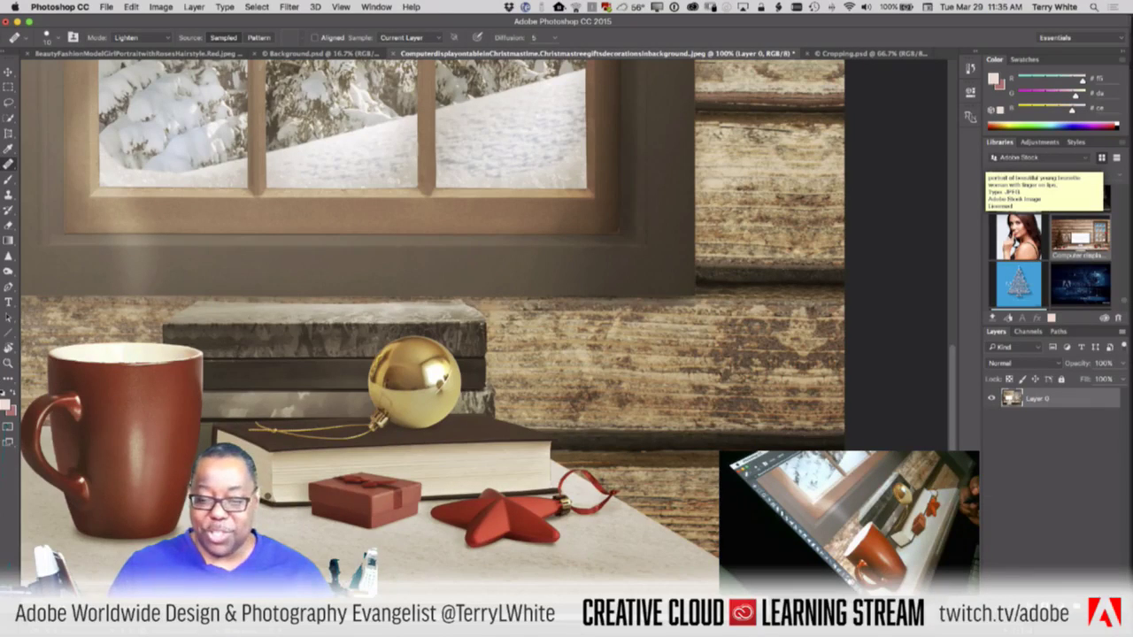
scroll(508, 475, "up", 3)
scroll(508, 475, "left", 2)
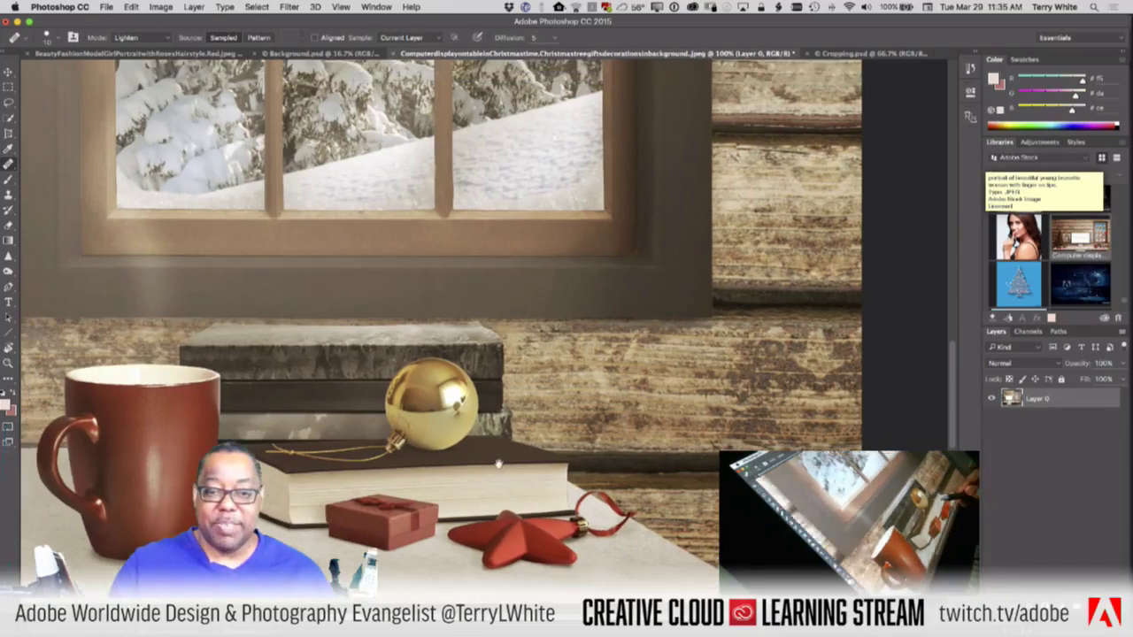
scroll(508, 474, "up", 5)
scroll(508, 474, "left", 5)
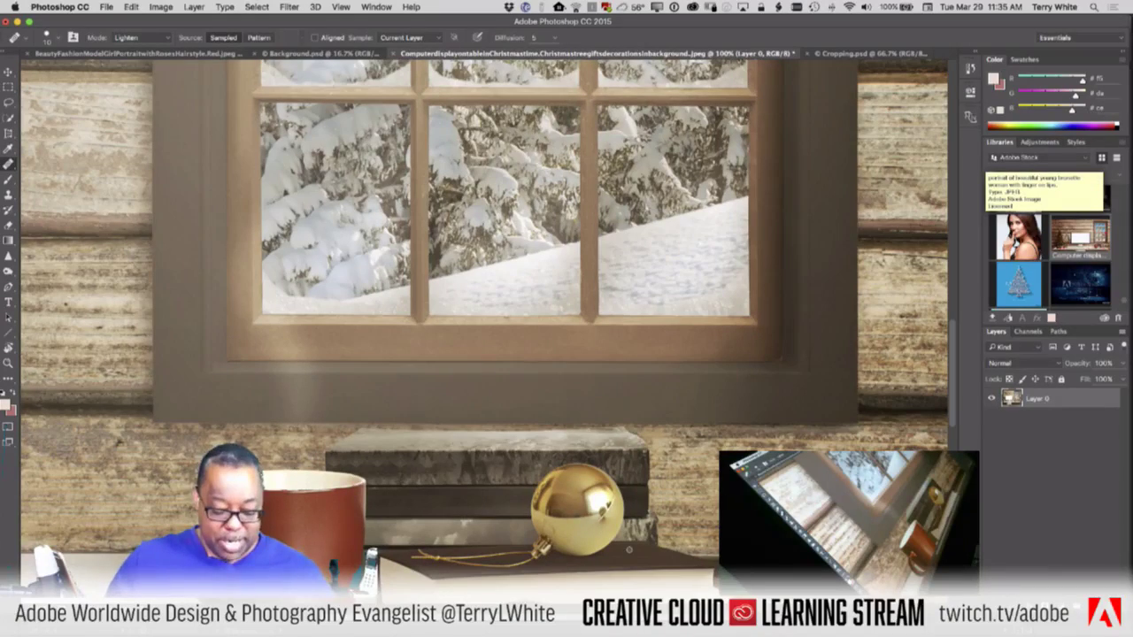
Step: Browse the Tips and Tricks folder and its PS Tips and Tricks subfolder for an image to open for retouching
key("super+o")
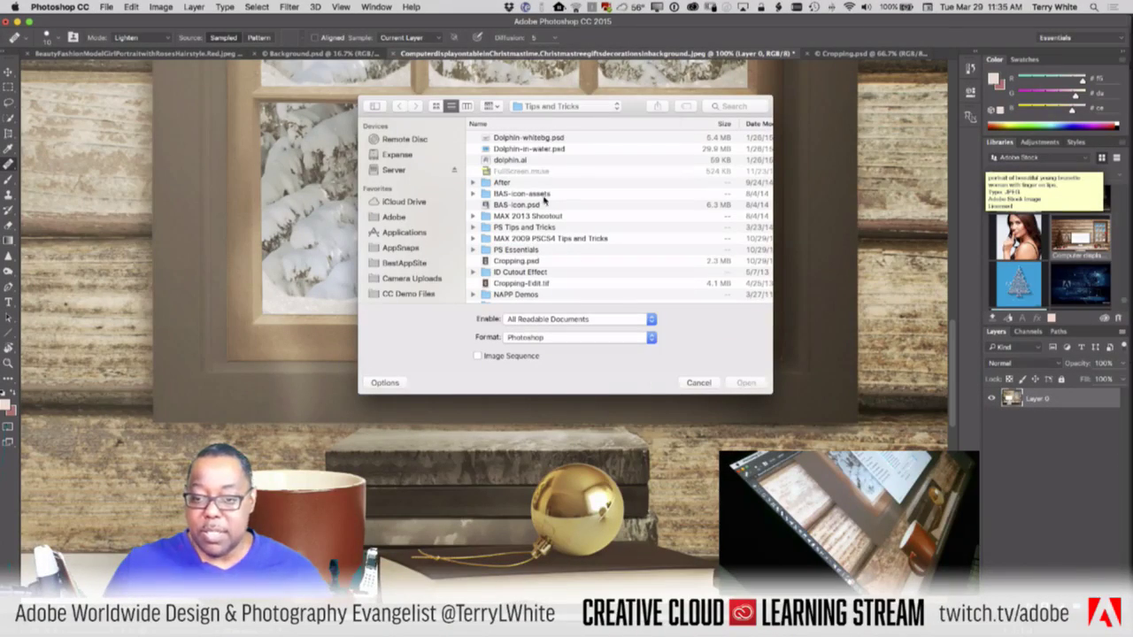
scroll(544, 200, "down", 10)
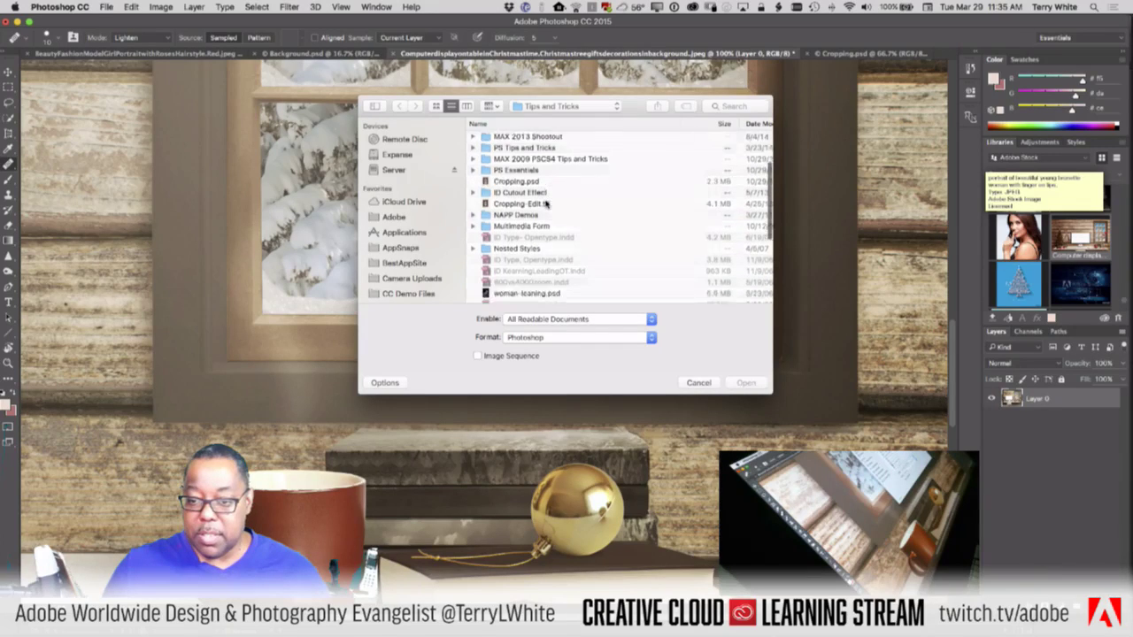
scroll(545, 203, "down", 8)
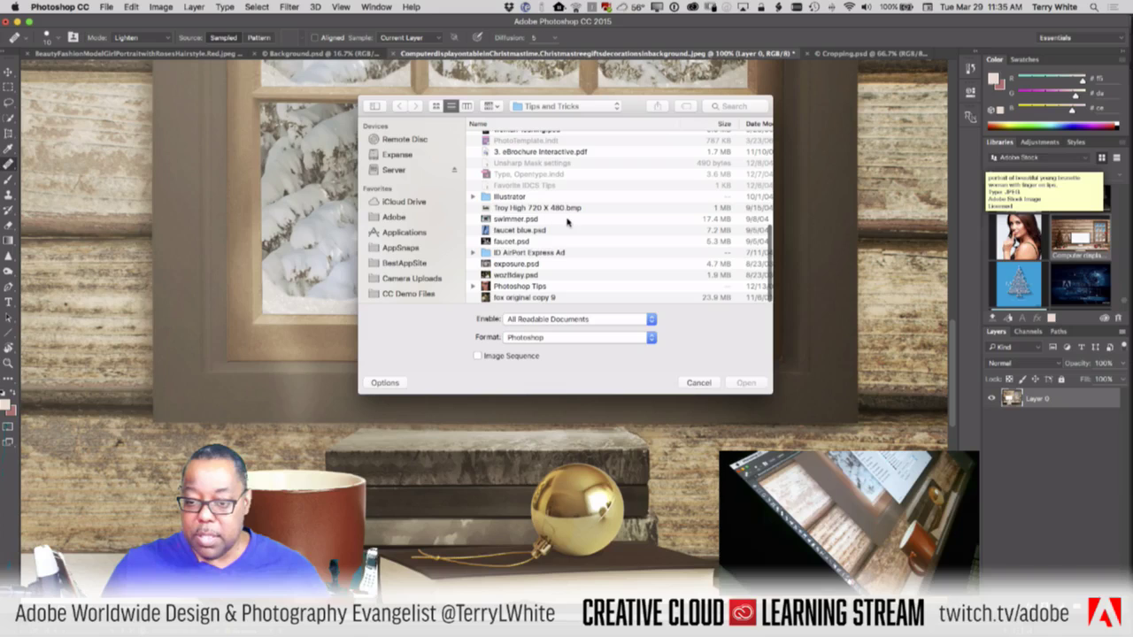
scroll(567, 222, "up", 8)
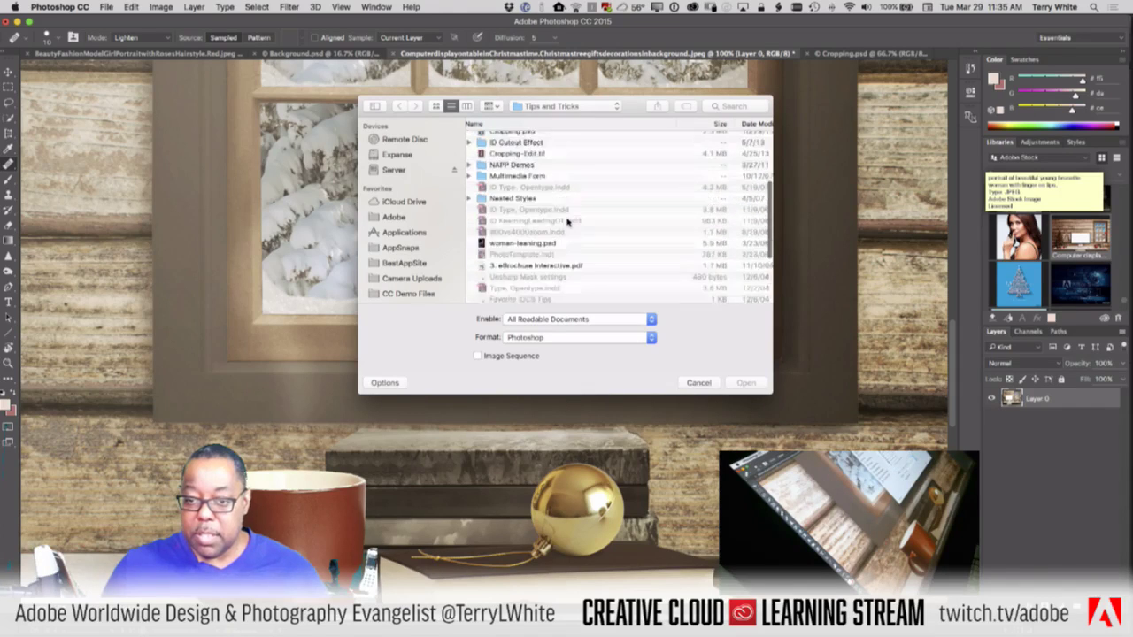
scroll(567, 221, "up", 5)
scroll(568, 222, "up", 3)
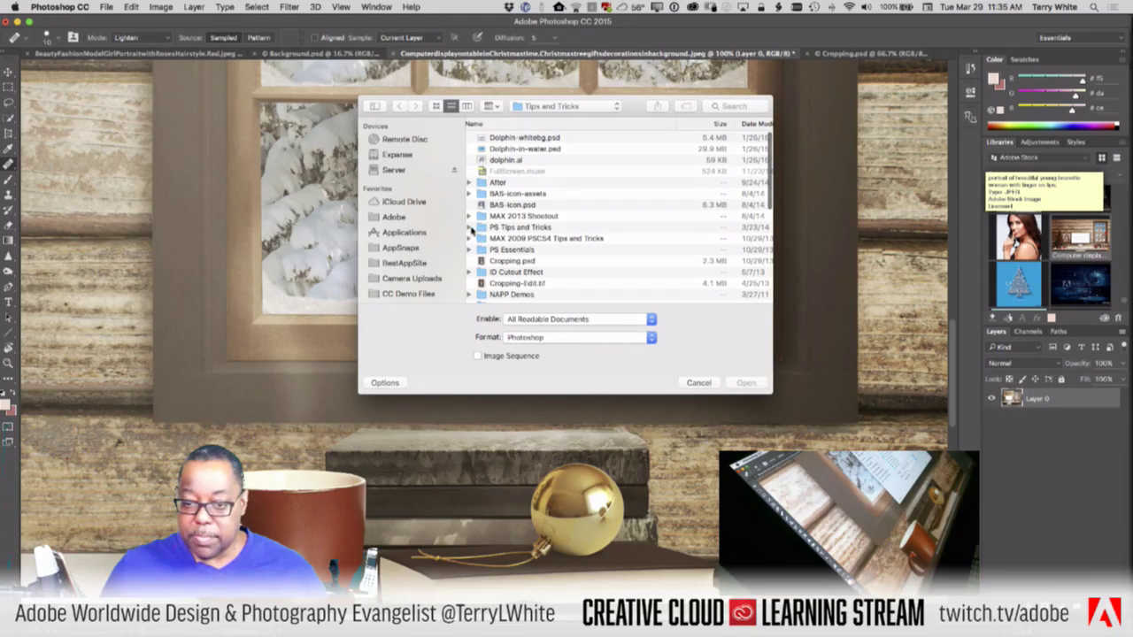
scroll(581, 241, "down", 3)
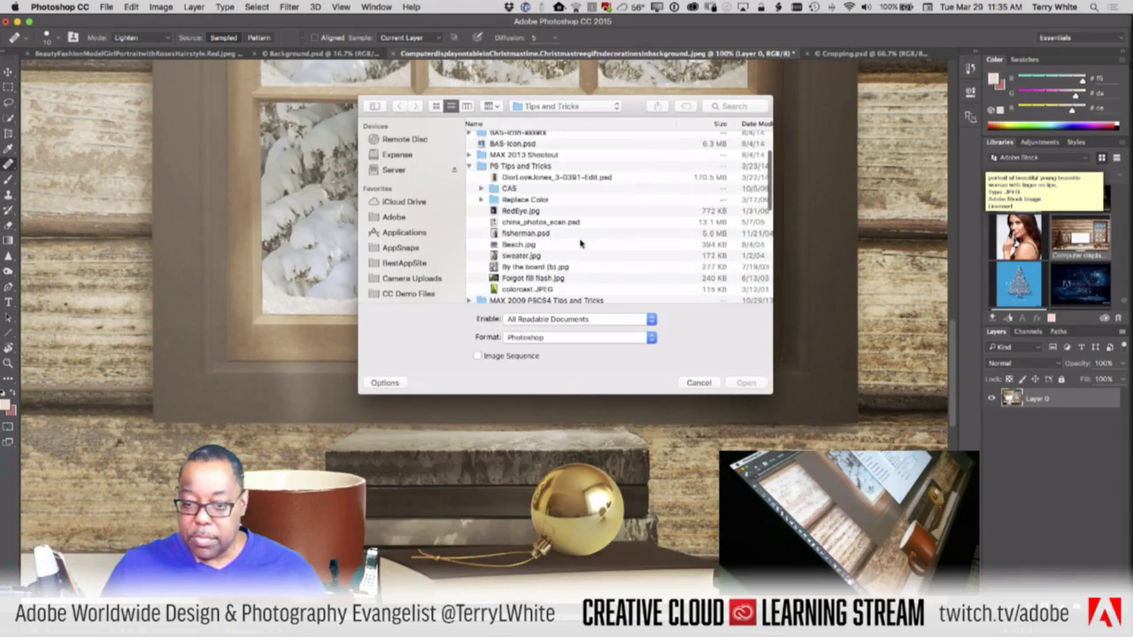
scroll(580, 242, "up", 2)
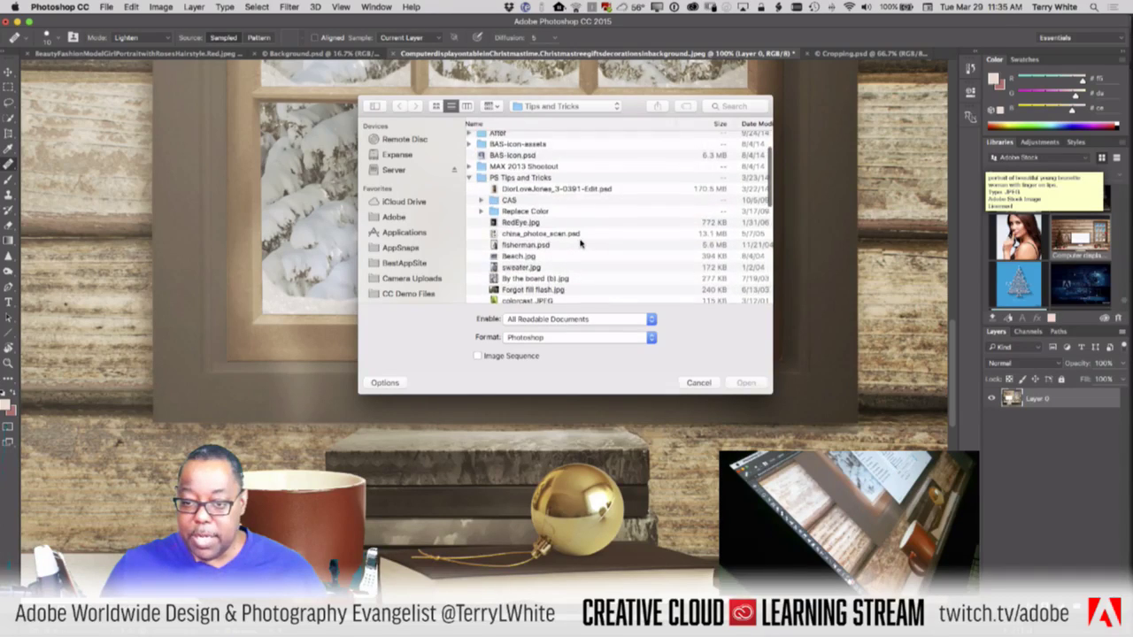
scroll(581, 241, "up", 3)
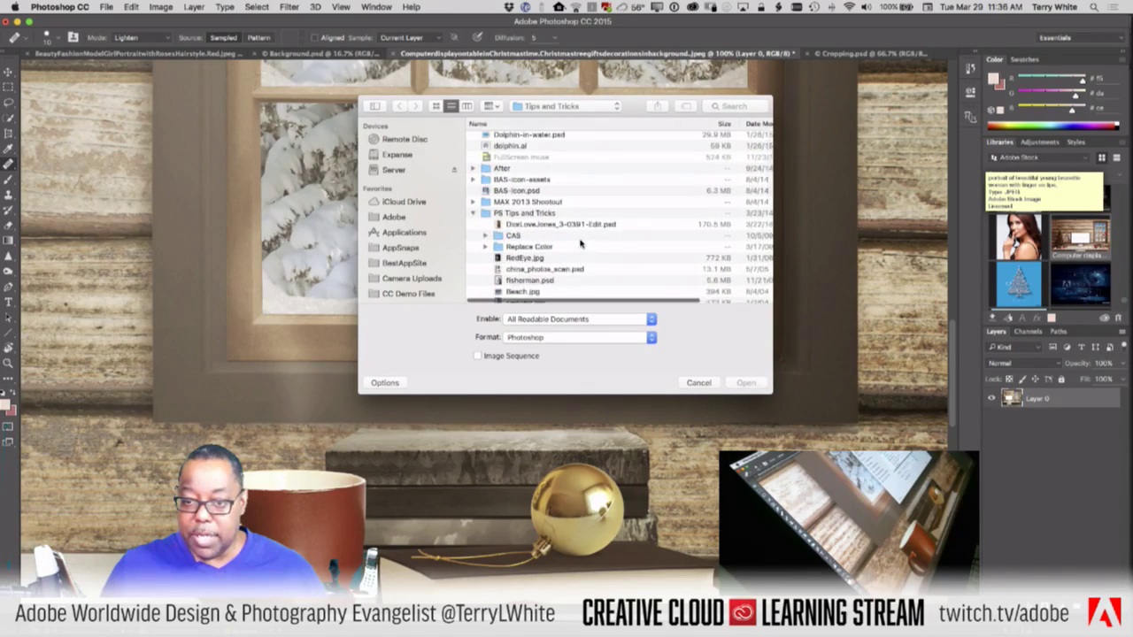
scroll(580, 242, "up", 1)
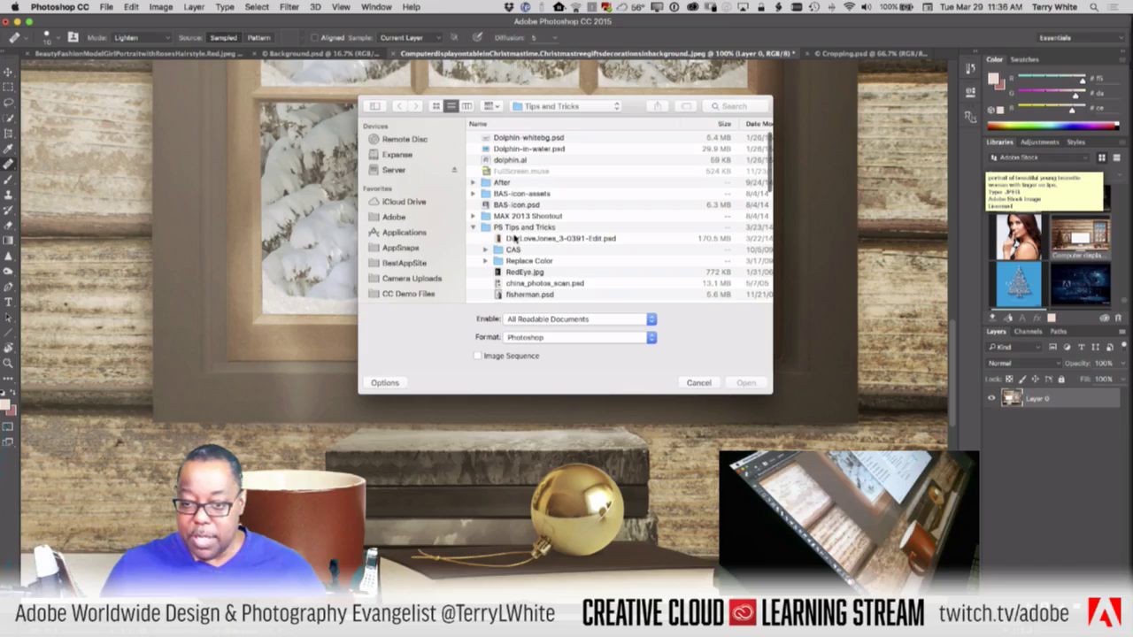
scroll(521, 237, "down", 5)
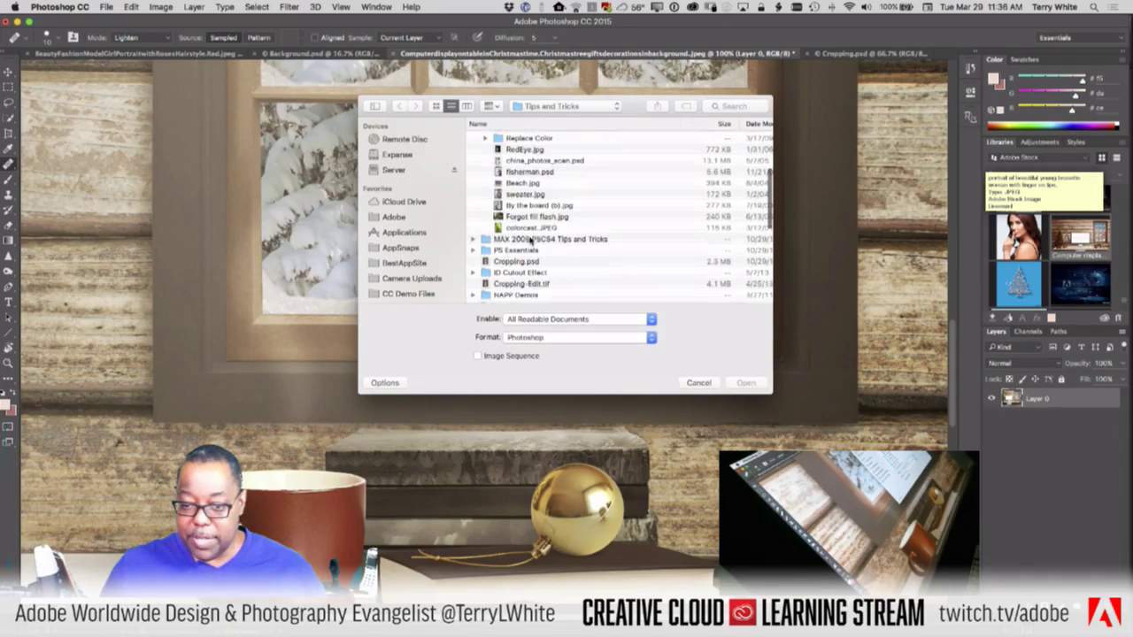
scroll(533, 245, "down", 3)
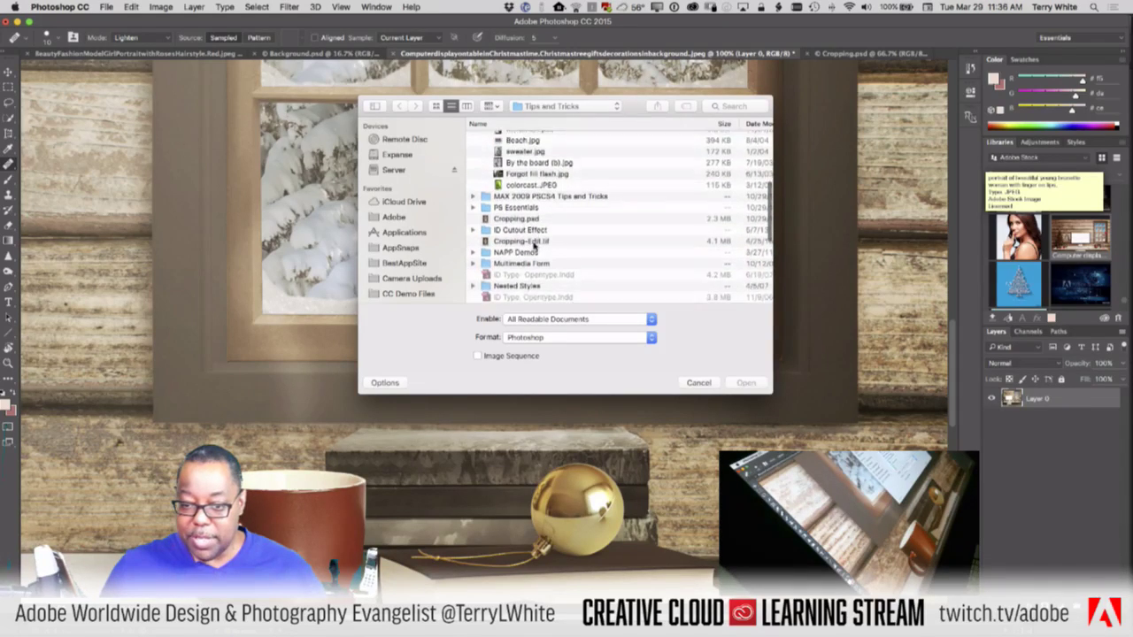
scroll(534, 245, "down", 5)
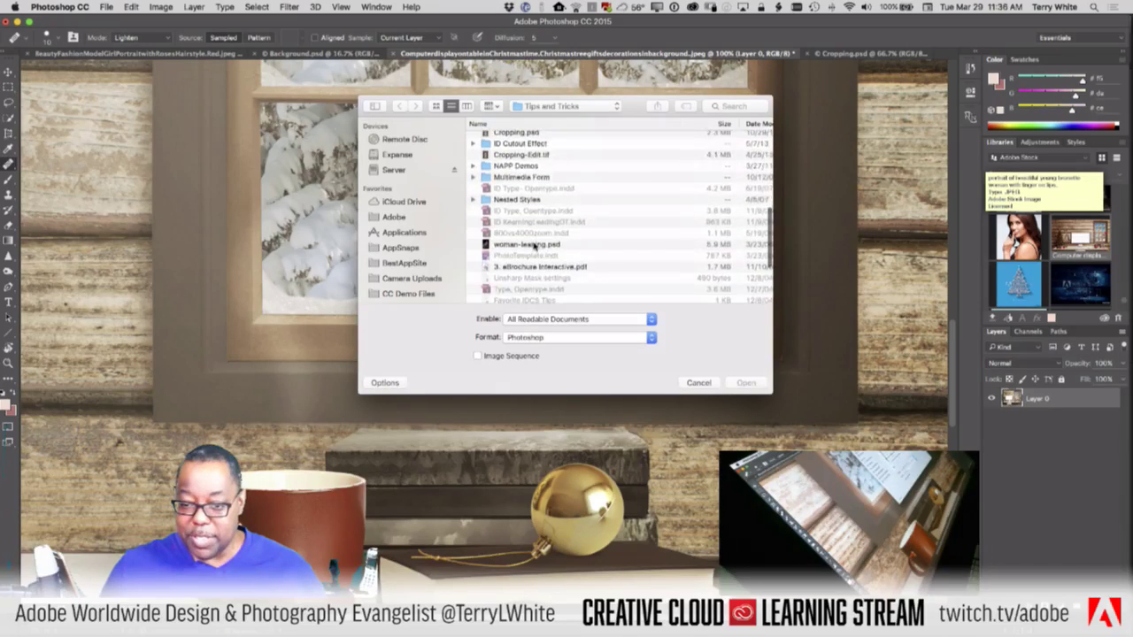
scroll(534, 245, "down", 2)
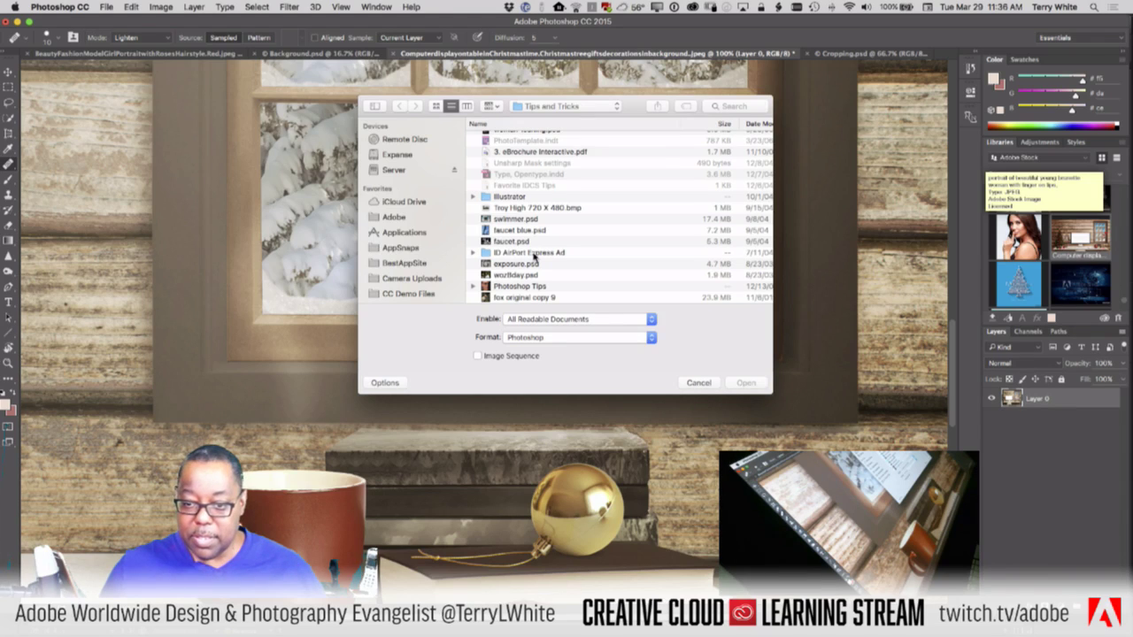
scroll(533, 256, "down", 10)
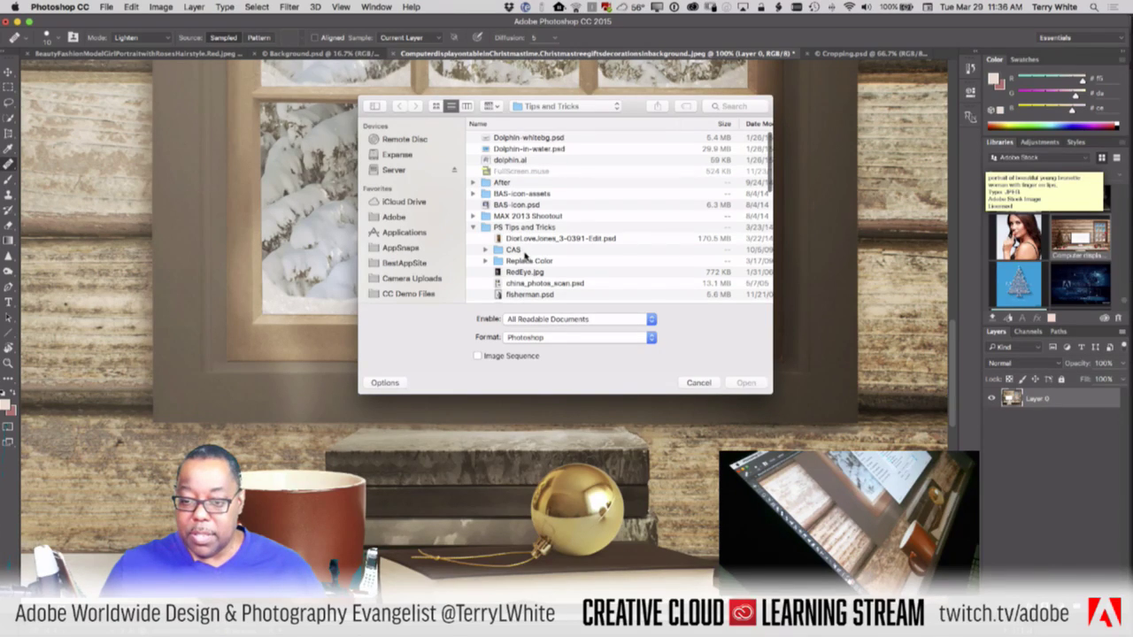
Step: Search the Mac for files matching "red eyes" and clear the search
left_click(715, 106)
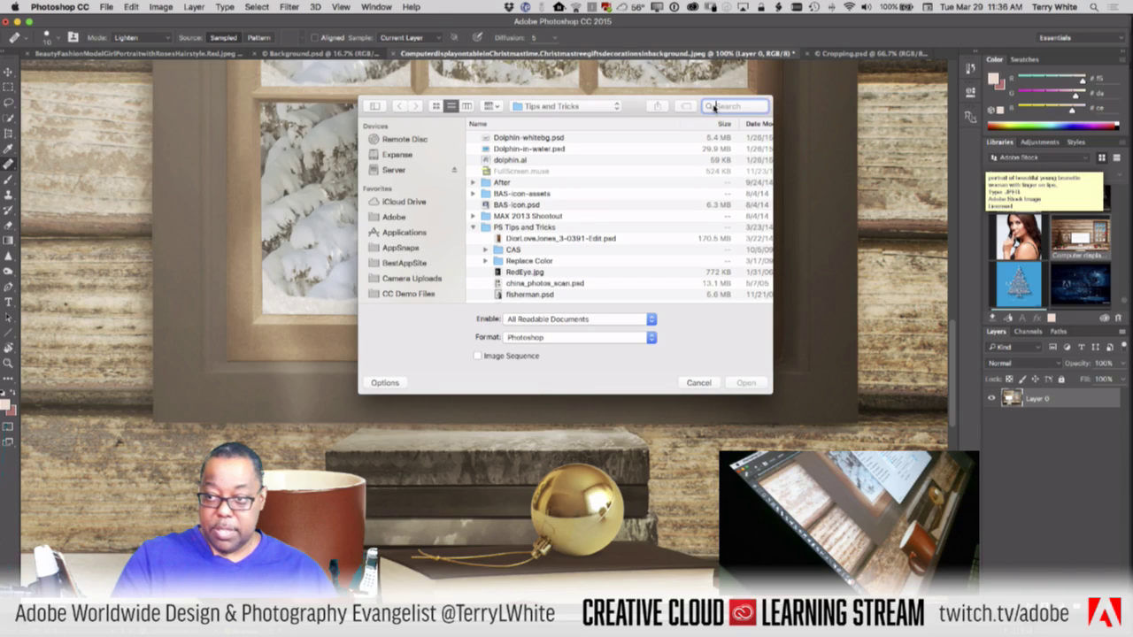
type("red eyes")
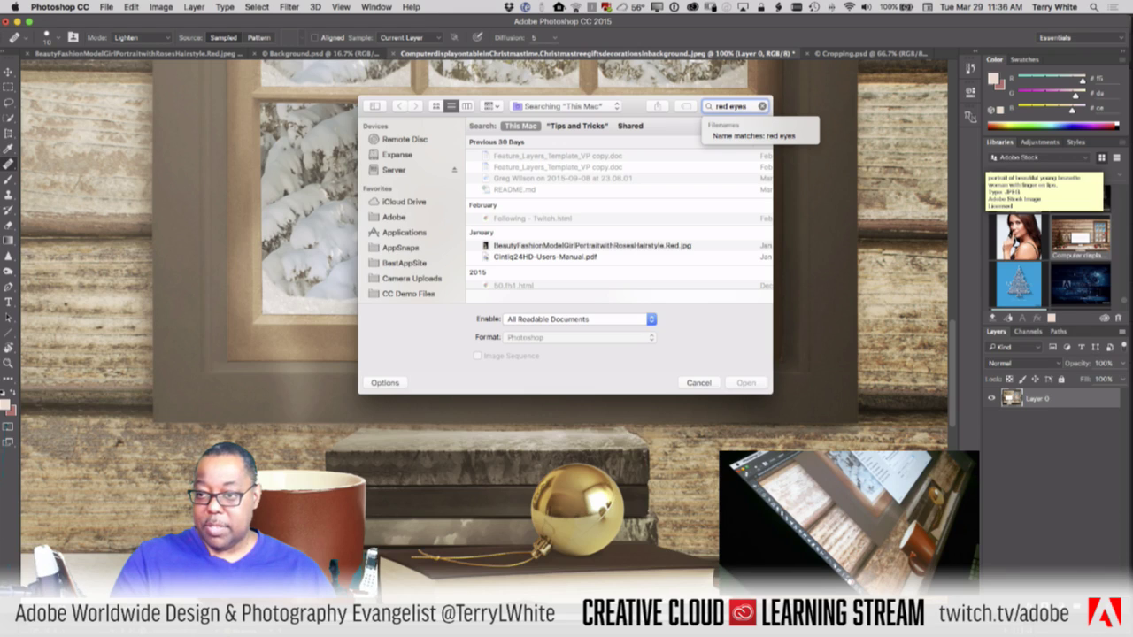
key("Escape")
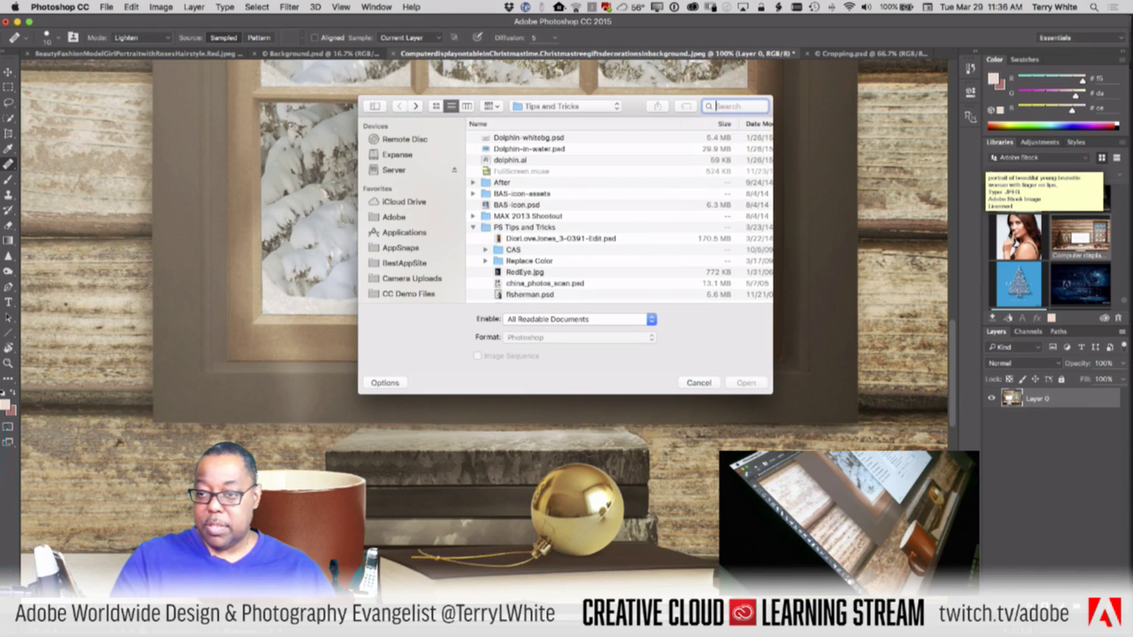
Step: Search the Mac for "patch kind:image" and go to the Portrait Retouching folder that holds PatchTool-Edit-2.psd
type("patch kind")
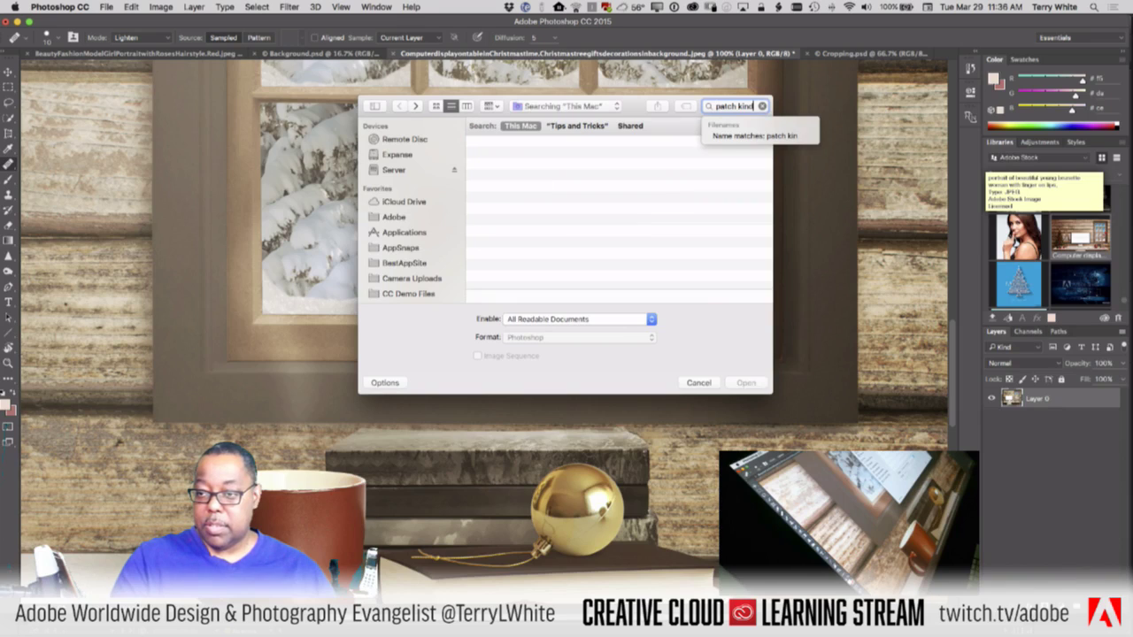
type(":image")
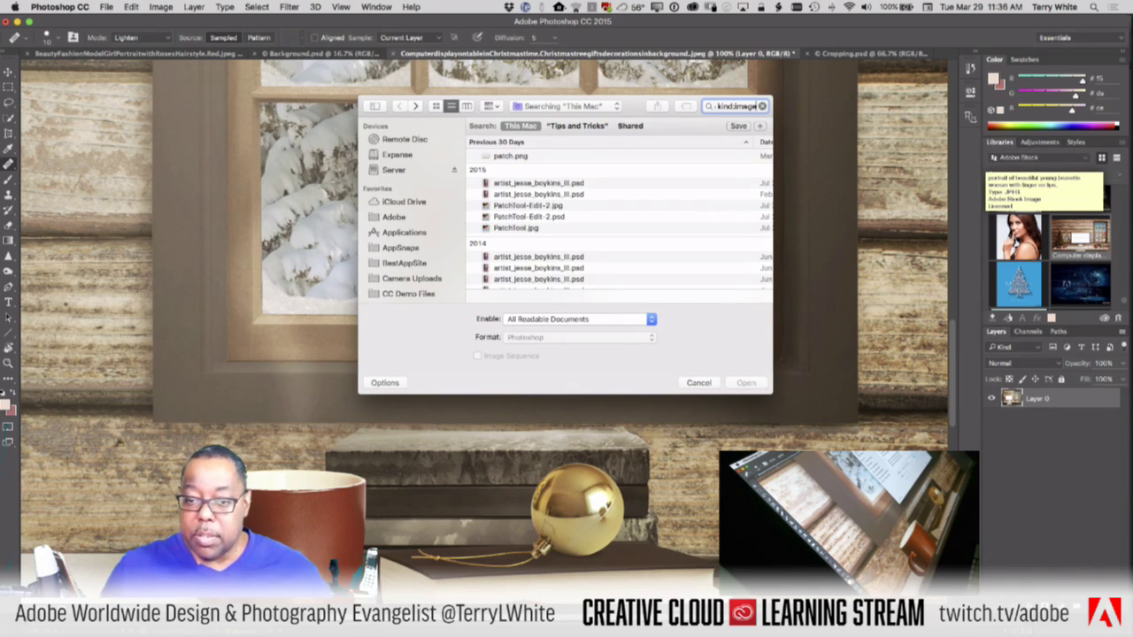
left_click(535, 217)
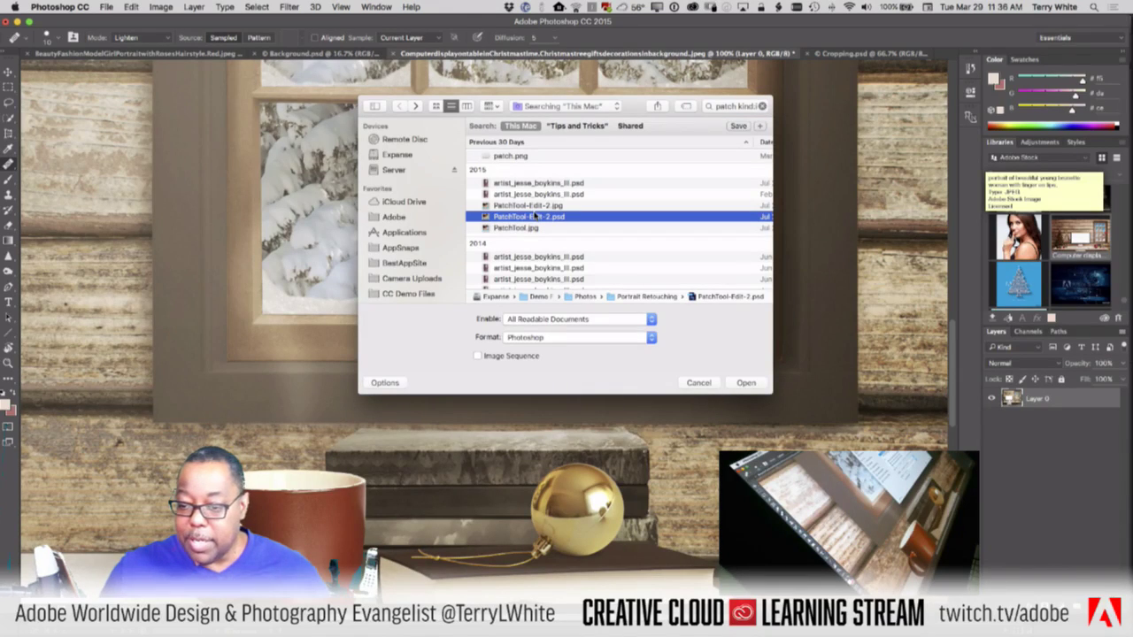
double_click(635, 298)
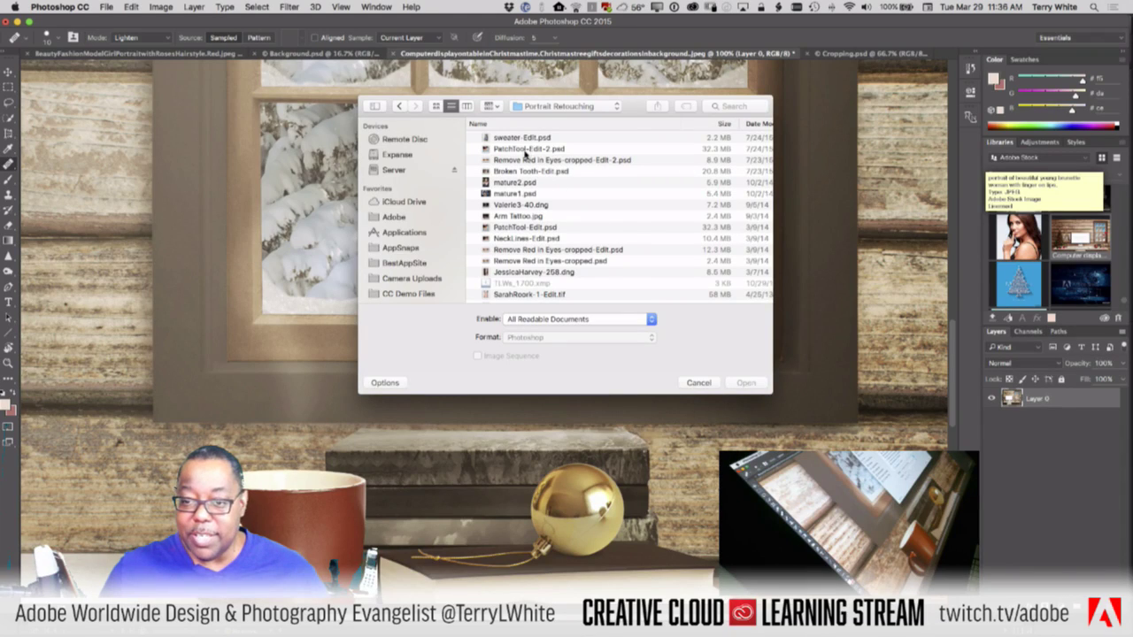
left_click(525, 150)
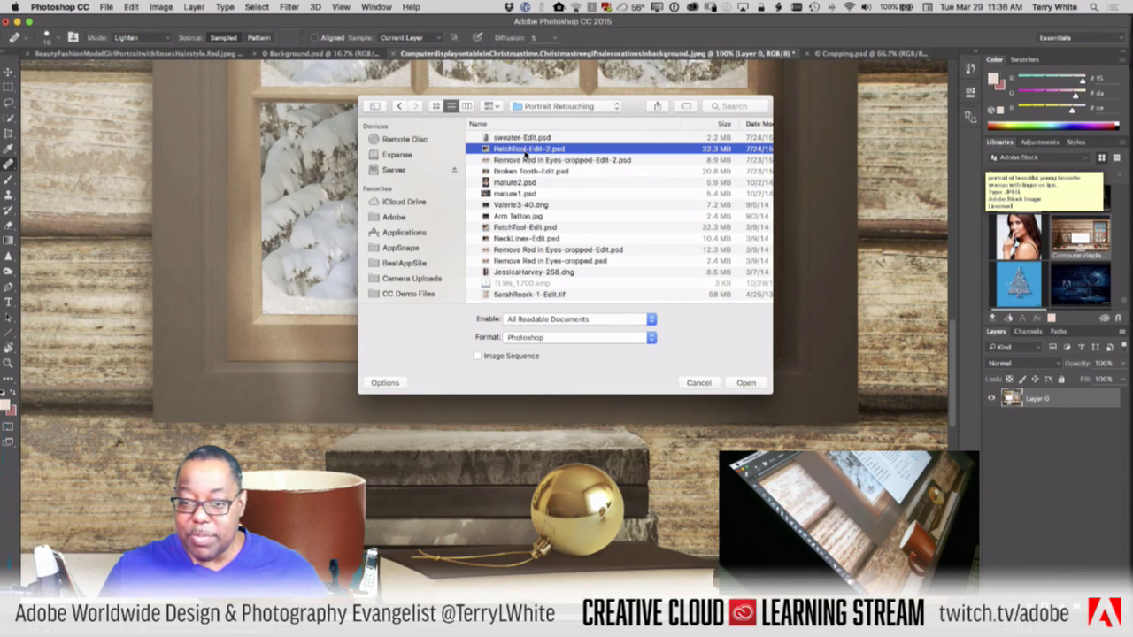
left_click(746, 383)
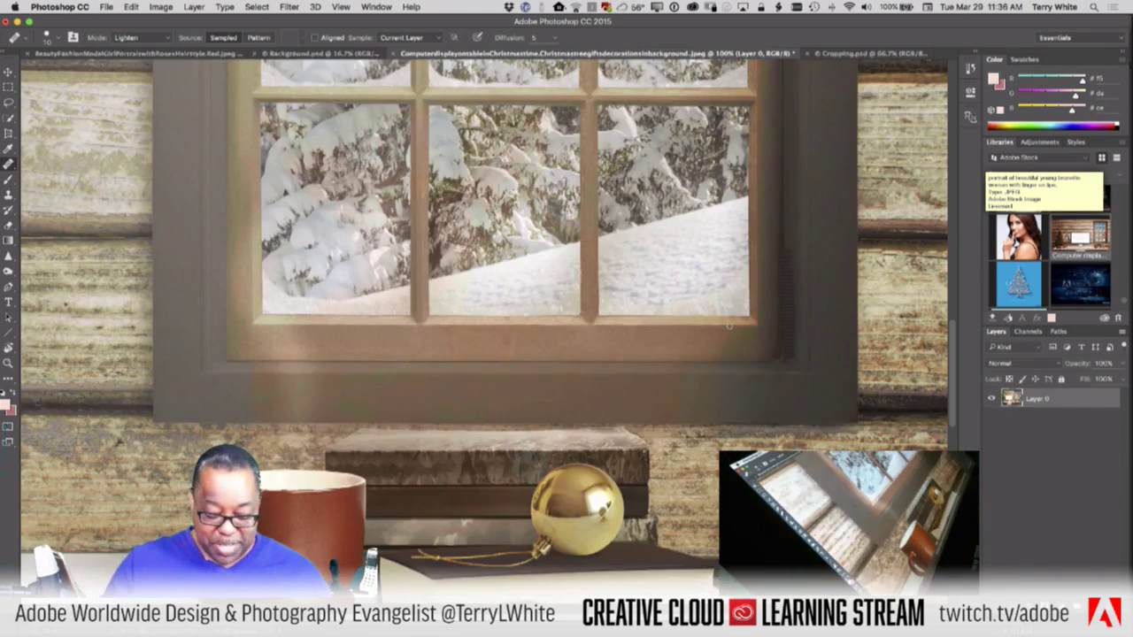
key("super+w")
Step: Open PatchTool-Edit.psd from the Portrait Retouching folder
key("super+o")
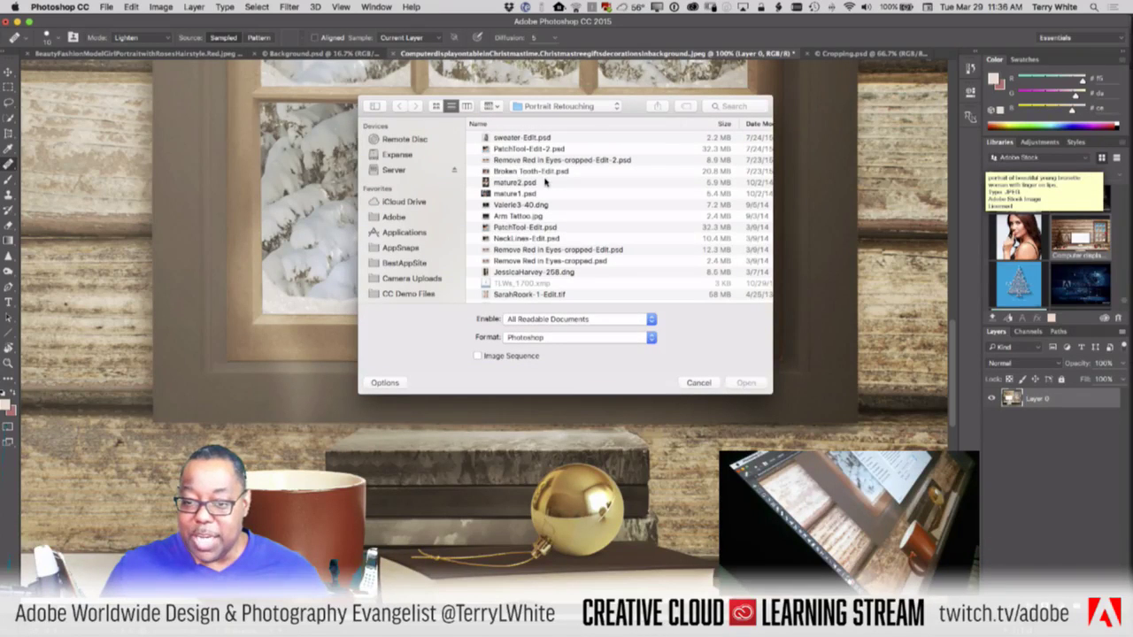
double_click(532, 228)
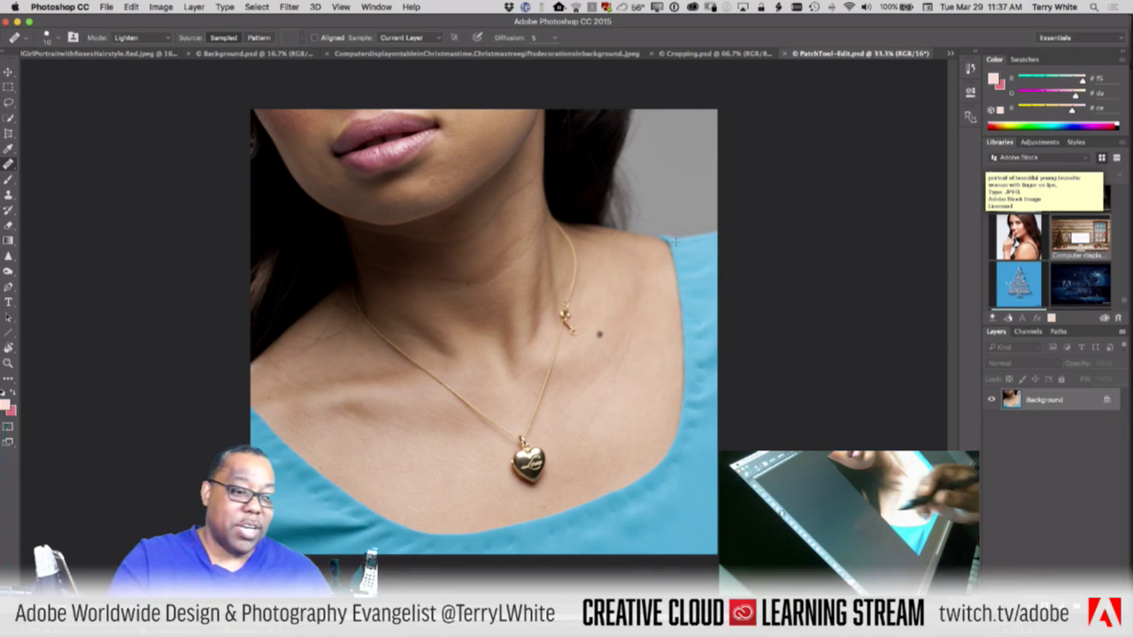
Step: Outline the small gold key charm on the necklace chain with the Patch tool
left_click(8, 164)
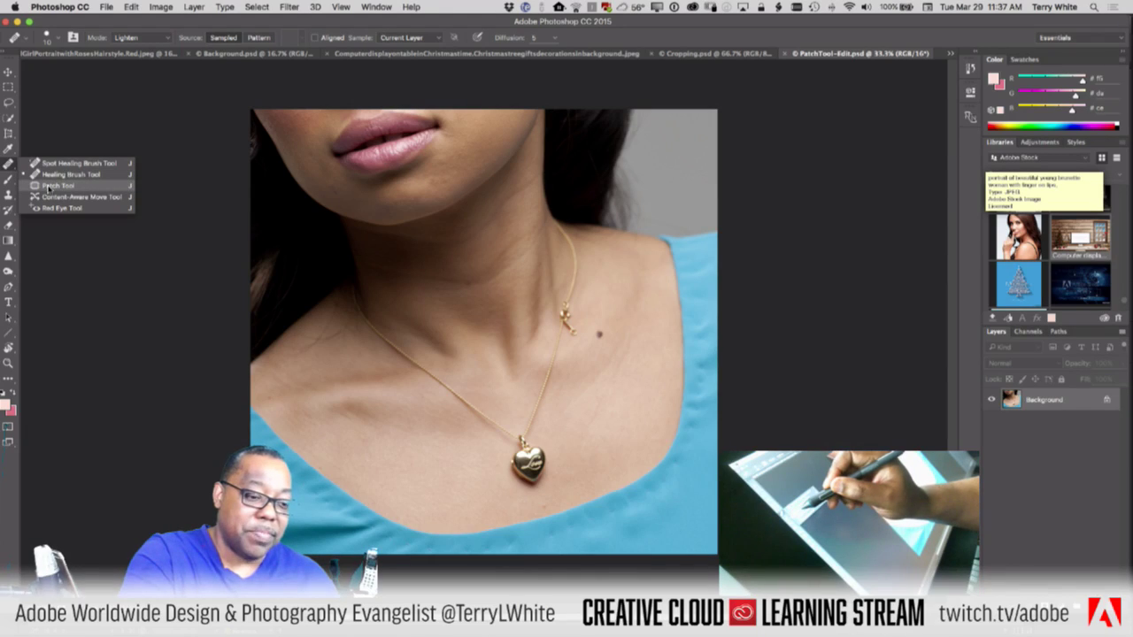
left_click(50, 186)
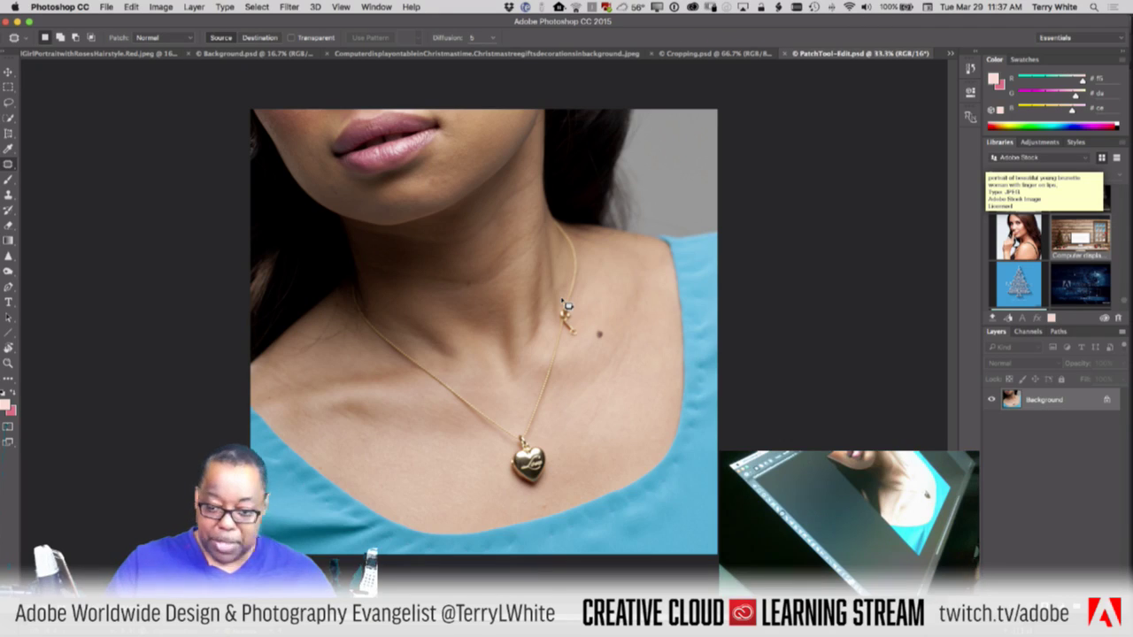
key("super+equal")
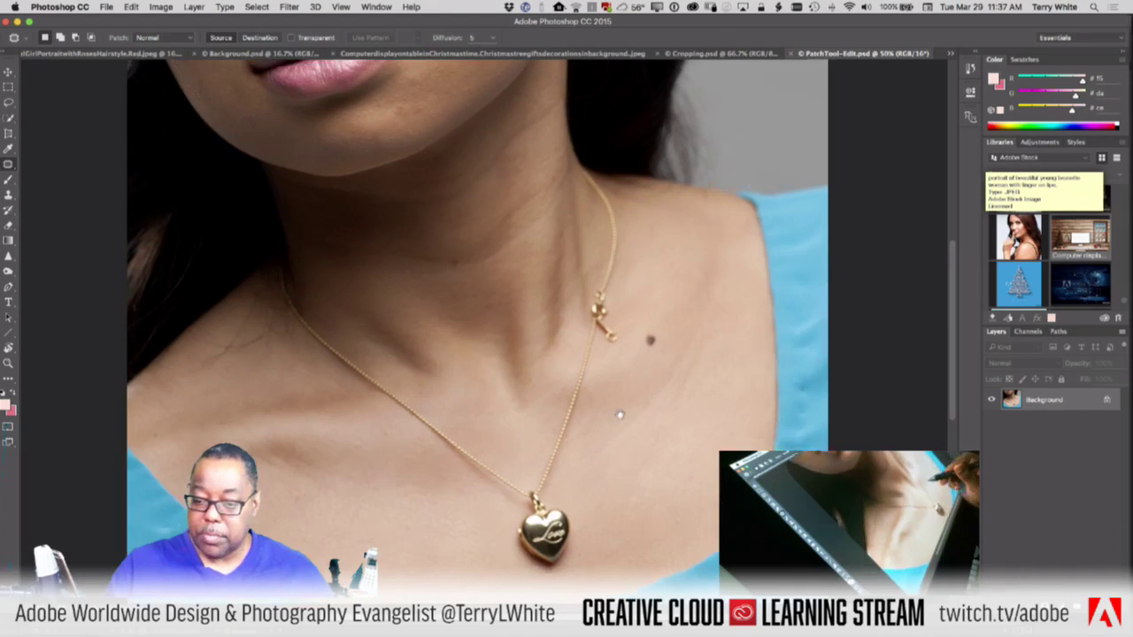
left_click_drag(619, 414, 517, 467)
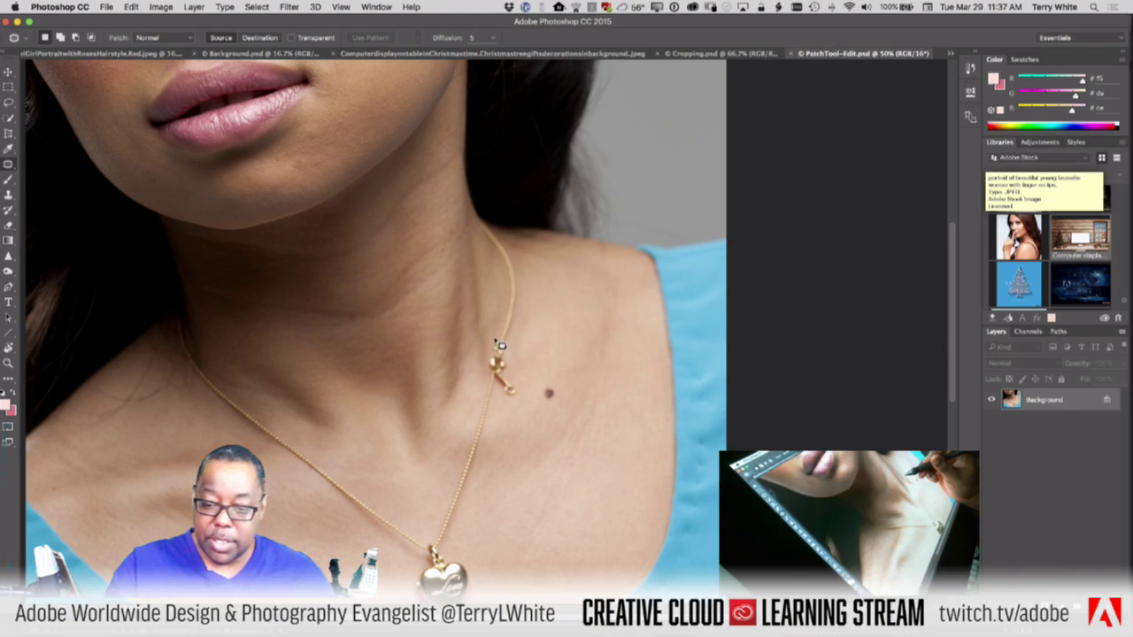
mouse_move(500, 345)
left_mouse_down()
mouse_move(502, 399)
mouse_move(523, 403)
mouse_move(499, 341)
left_mouse_up()
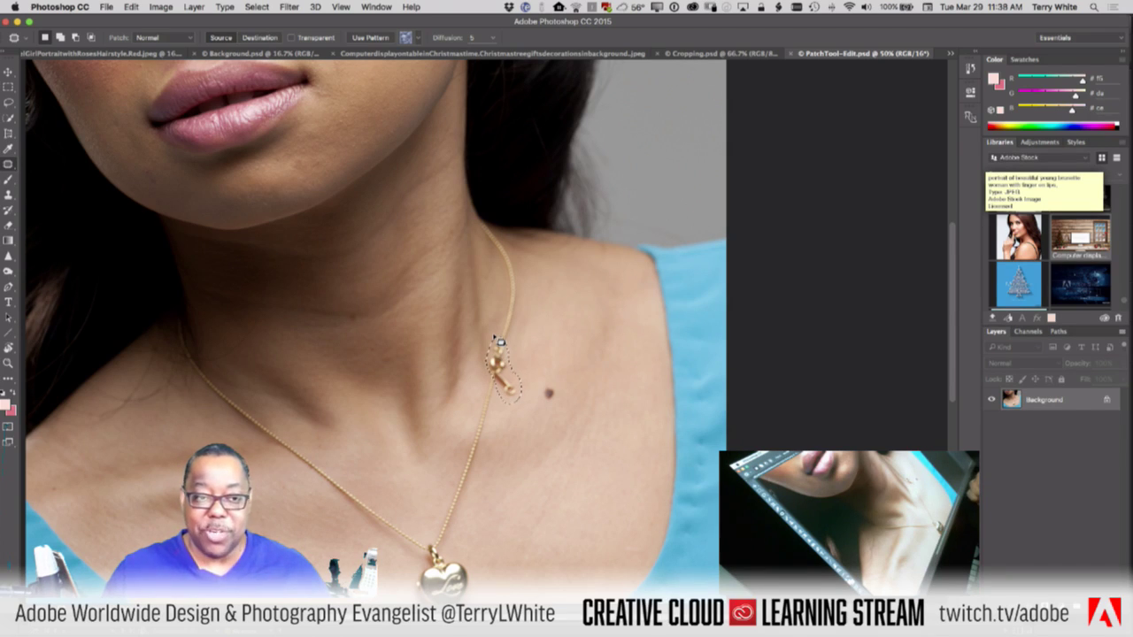
Step: Keep the Patch mode at Normal, patch the key charm with the plain stretch of chain and skin below it, and deselect
left_click(188, 42)
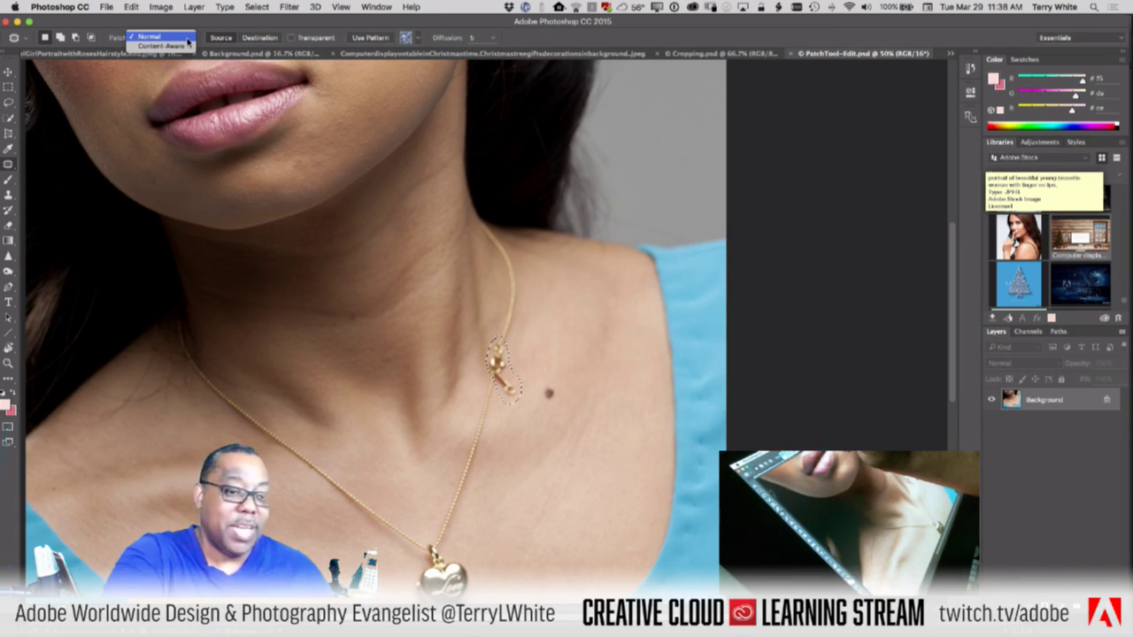
left_click(187, 39)
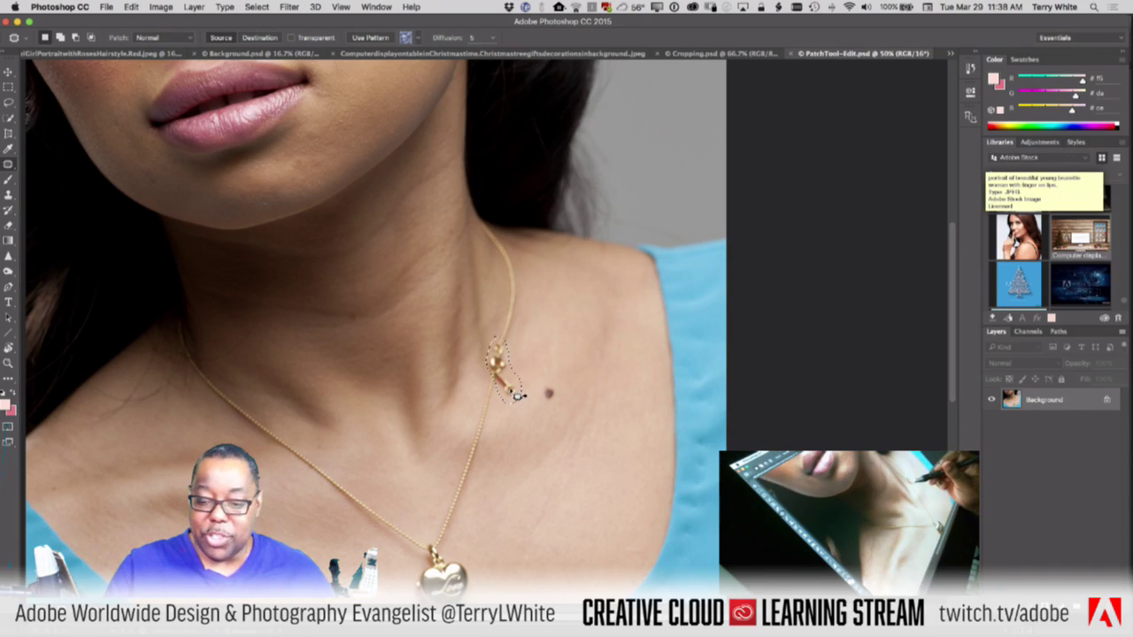
left_click_drag(516, 396, 495, 468)
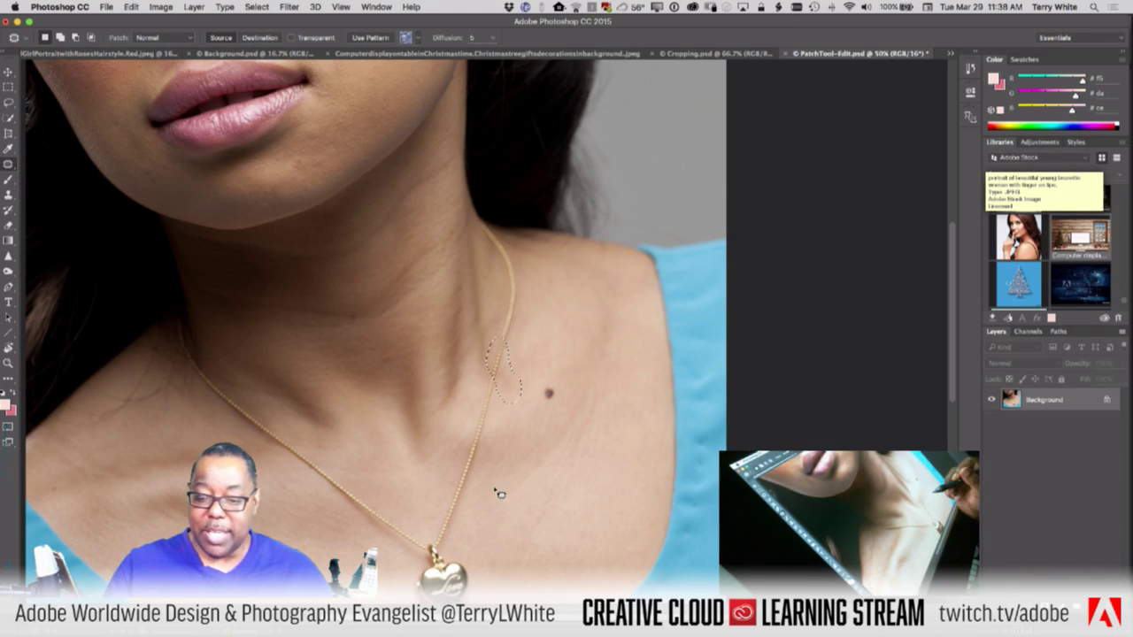
left_click(528, 467)
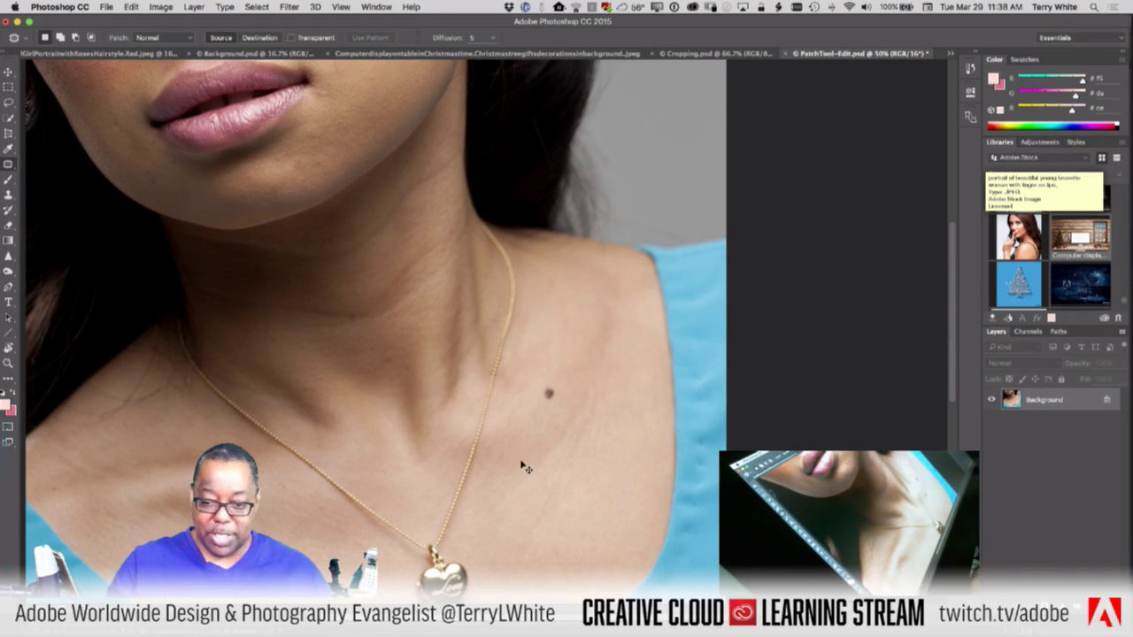
scroll(527, 467, "down", 2)
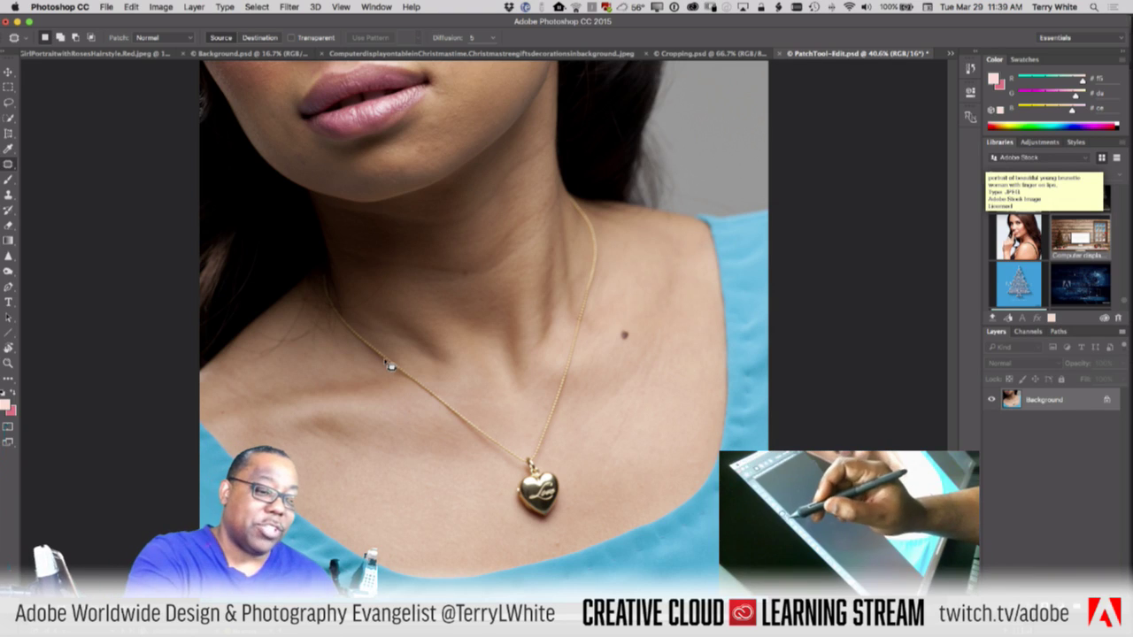
Step: Choose the Brush tool and pick a bright red foreground colour
left_click(9, 181)
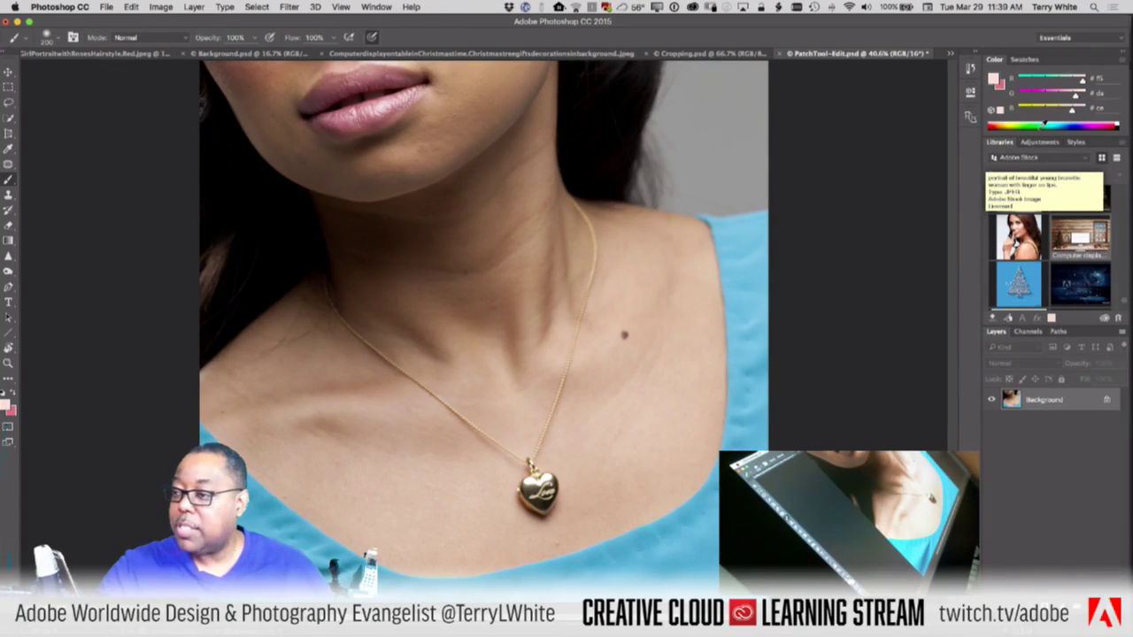
left_click(998, 121)
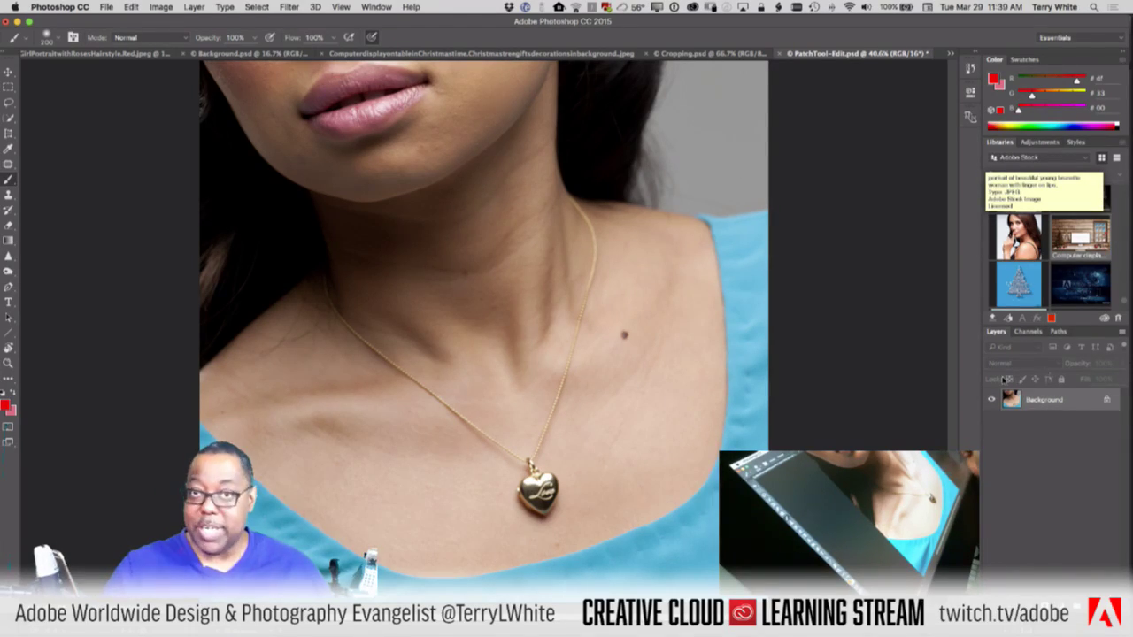
Step: Unlock the Background so it is a regular layer and set its blend mode to Color
left_click(1106, 402)
left_click(1025, 363)
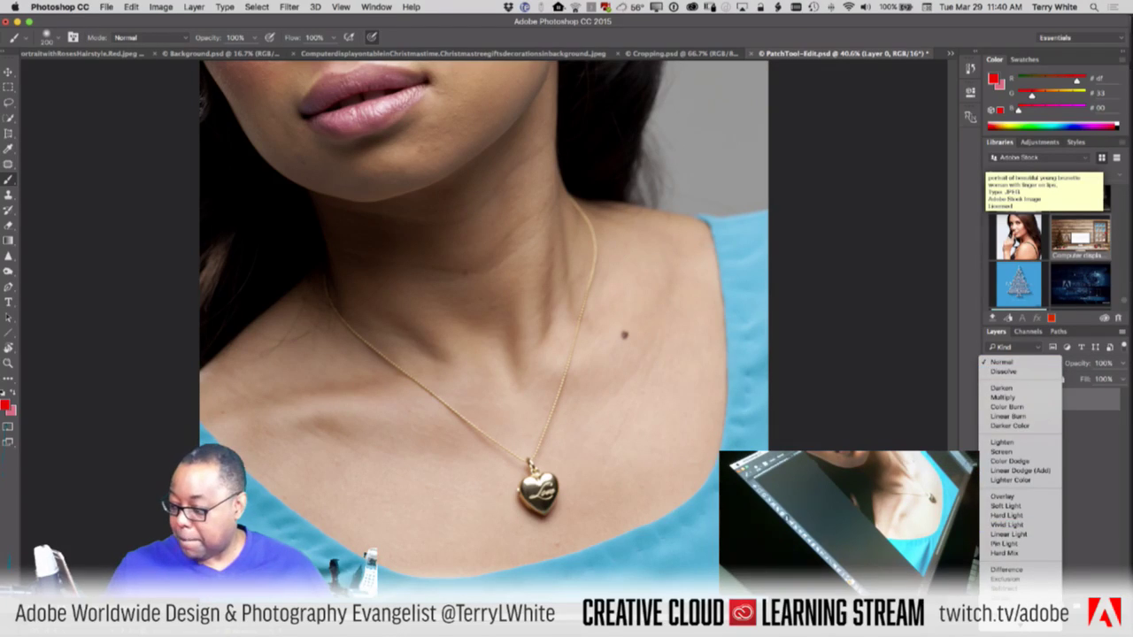
left_click(1009, 607)
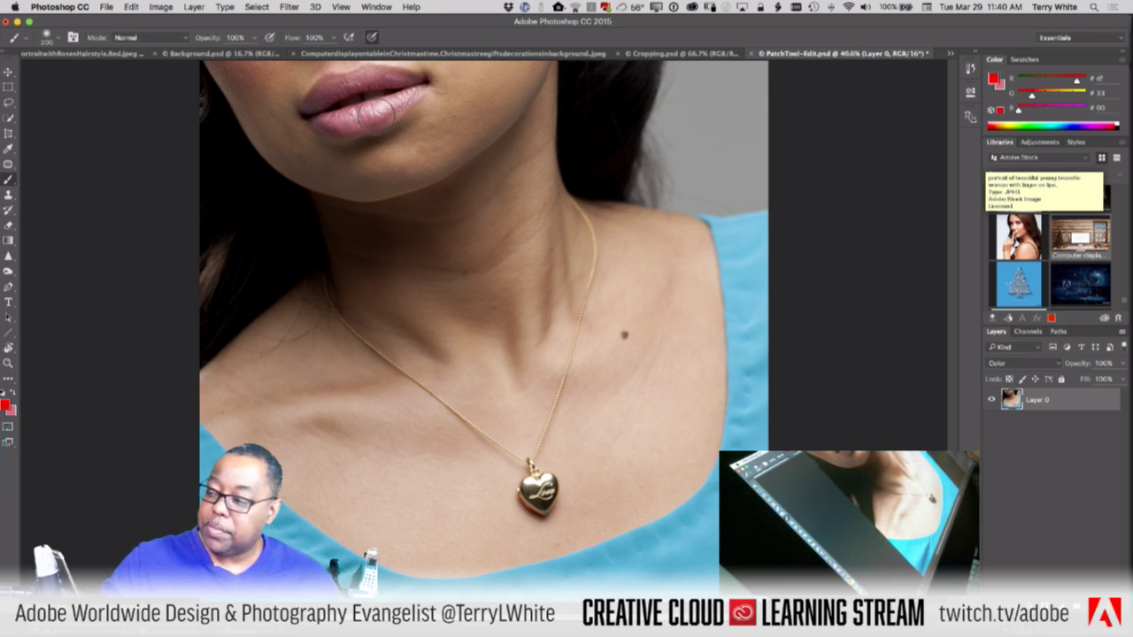
Step: Reduce the brush size to 50, try a short red stroke on the lower lip, and undo it
key("bracketleft")
key("bracketleft")
key("bracketleft")
key("bracketleft")
key("bracketleft")
key("bracketleft")
key("bracketleft")
key("bracketleft")
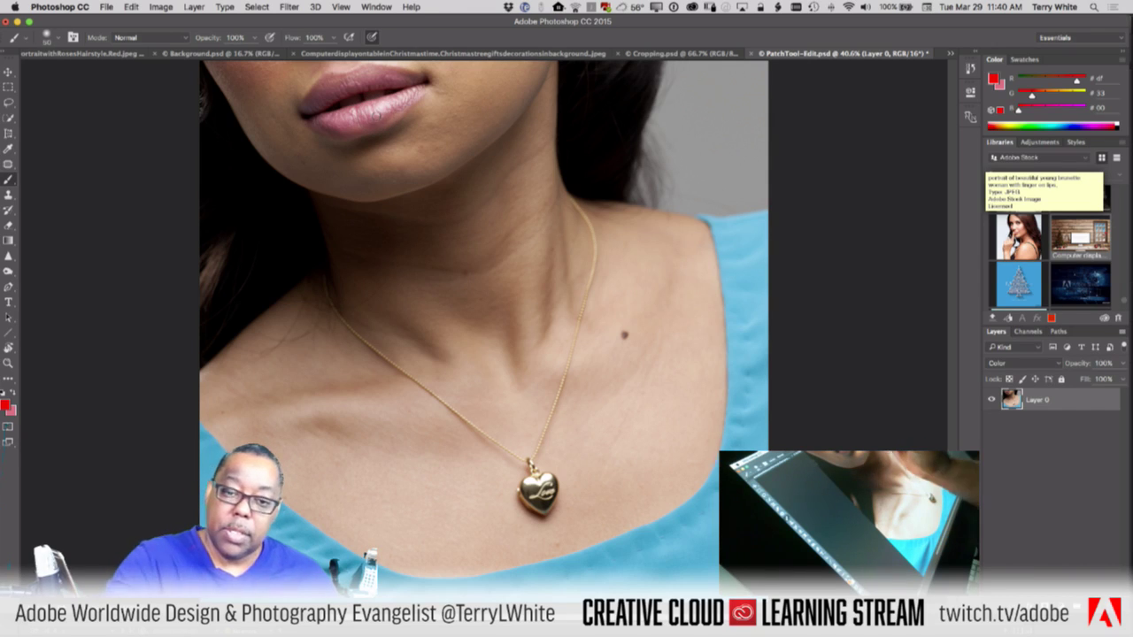
left_click_drag(364, 124, 387, 106)
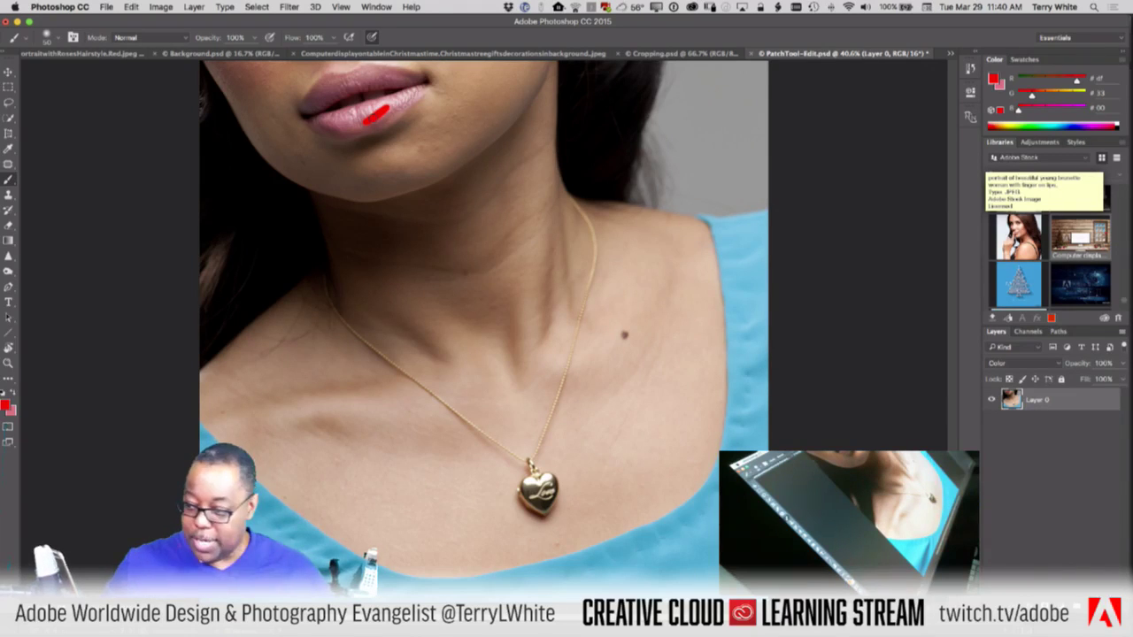
key("super+z")
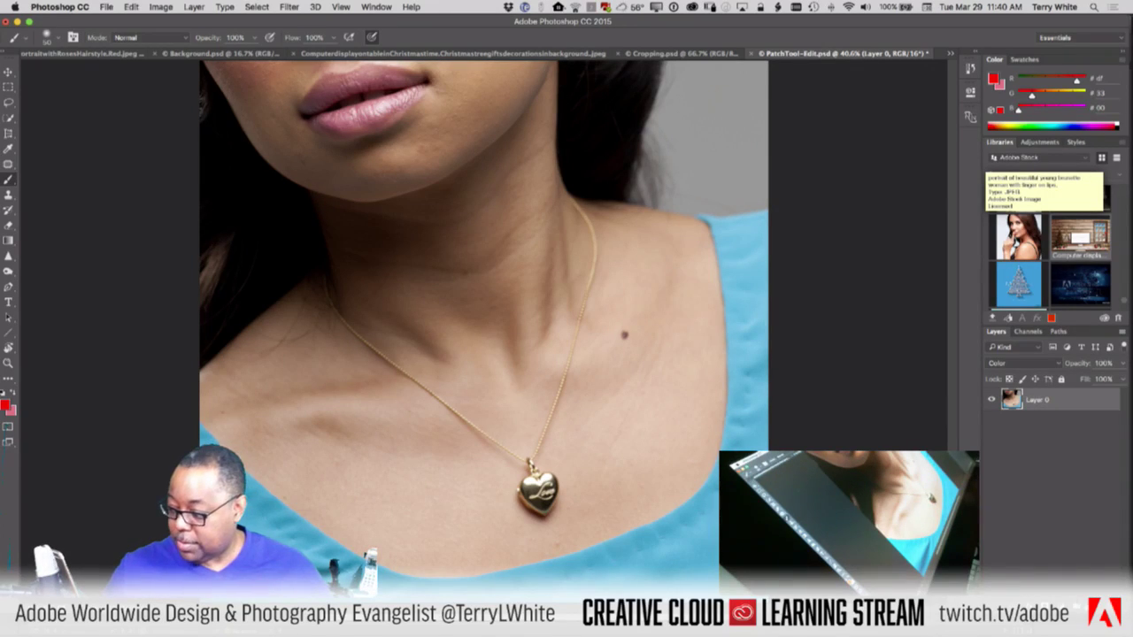
Step: Add a new empty layer above the portrait and set its blend mode to Color
key("super+shift+alt+n")
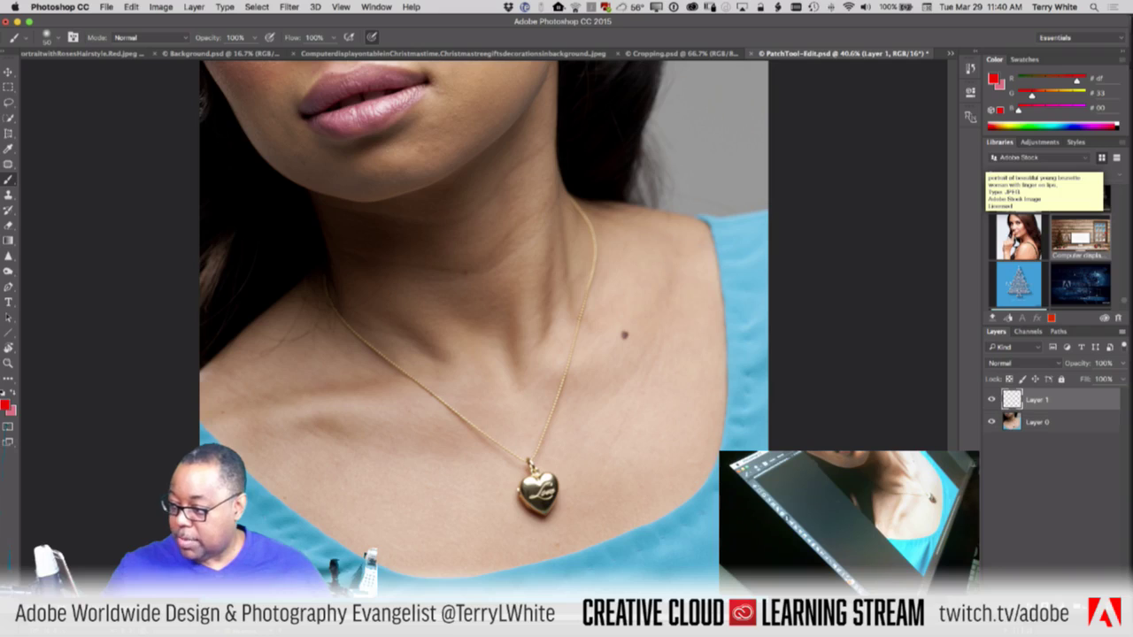
left_click(1018, 363)
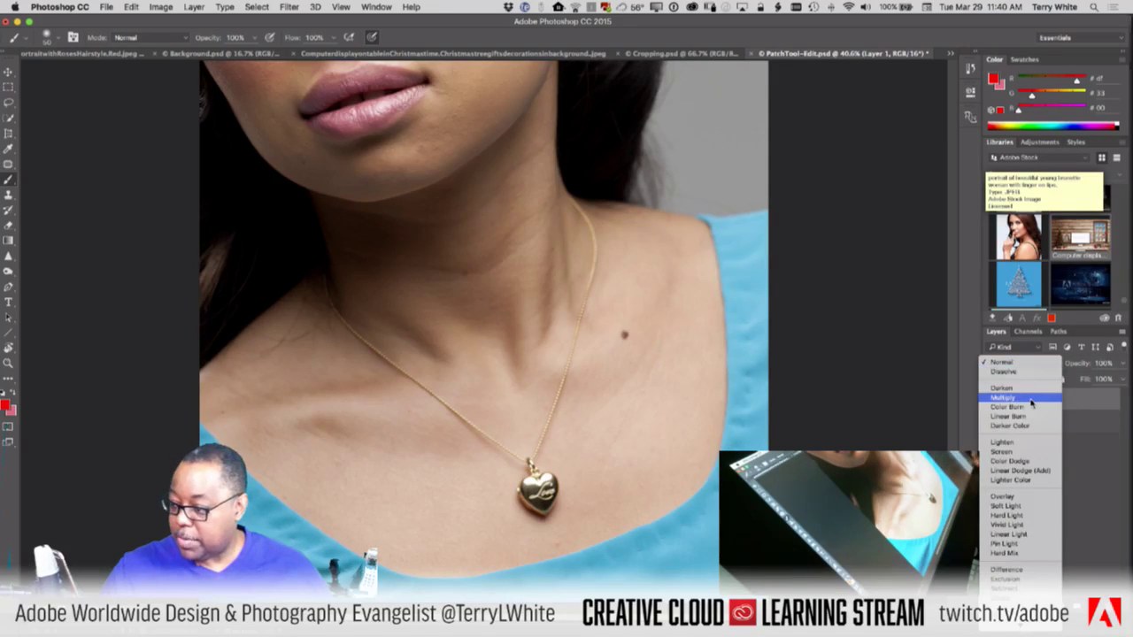
left_click(1027, 615)
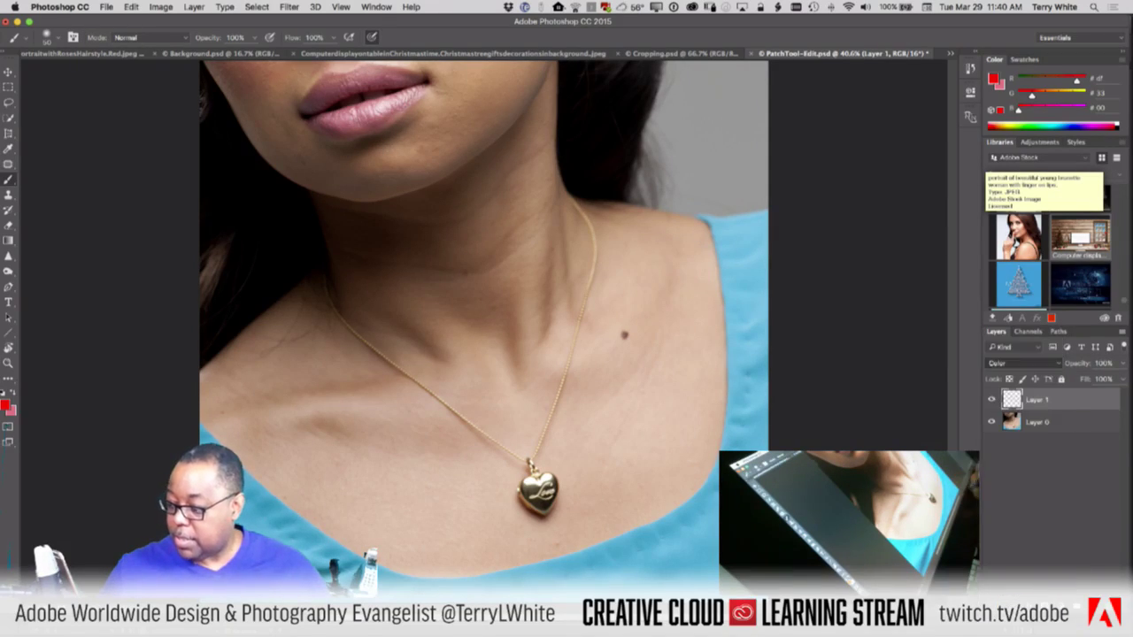
Step: Paint the lower and upper lips red on the new Color layer and lower its opacity to 23%
mouse_move(360, 120)
left_mouse_down()
mouse_move(409, 95)
mouse_move(363, 122)
mouse_move(334, 123)
mouse_move(354, 113)
mouse_move(326, 121)
mouse_move(363, 110)
left_mouse_up()
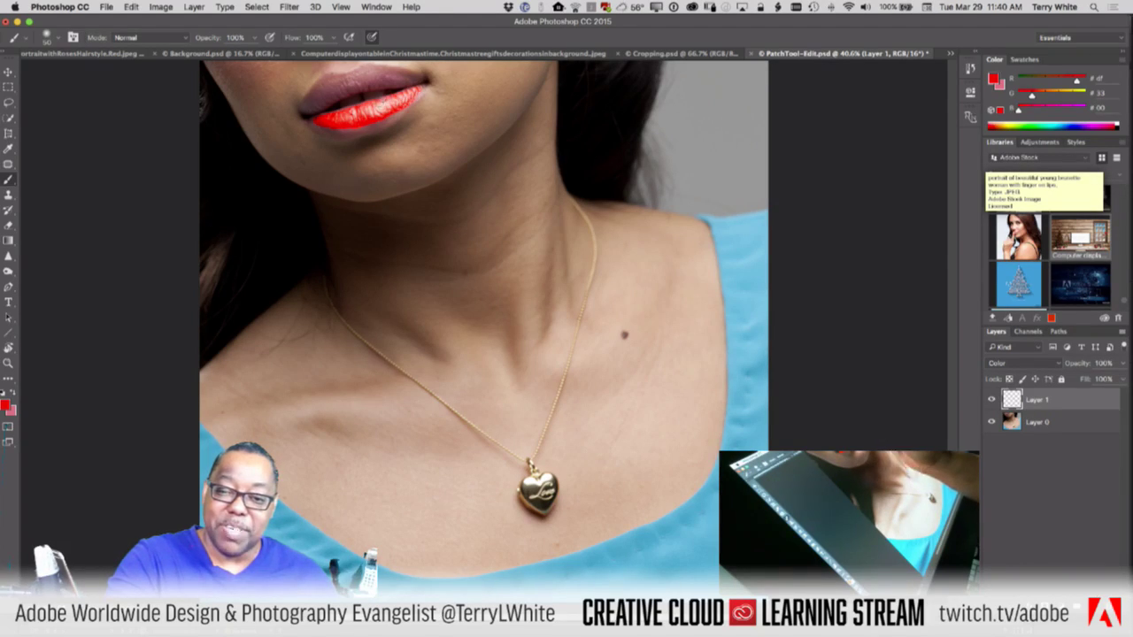
mouse_move(372, 78)
left_mouse_down()
mouse_move(347, 83)
mouse_move(397, 78)
mouse_move(314, 95)
left_mouse_up()
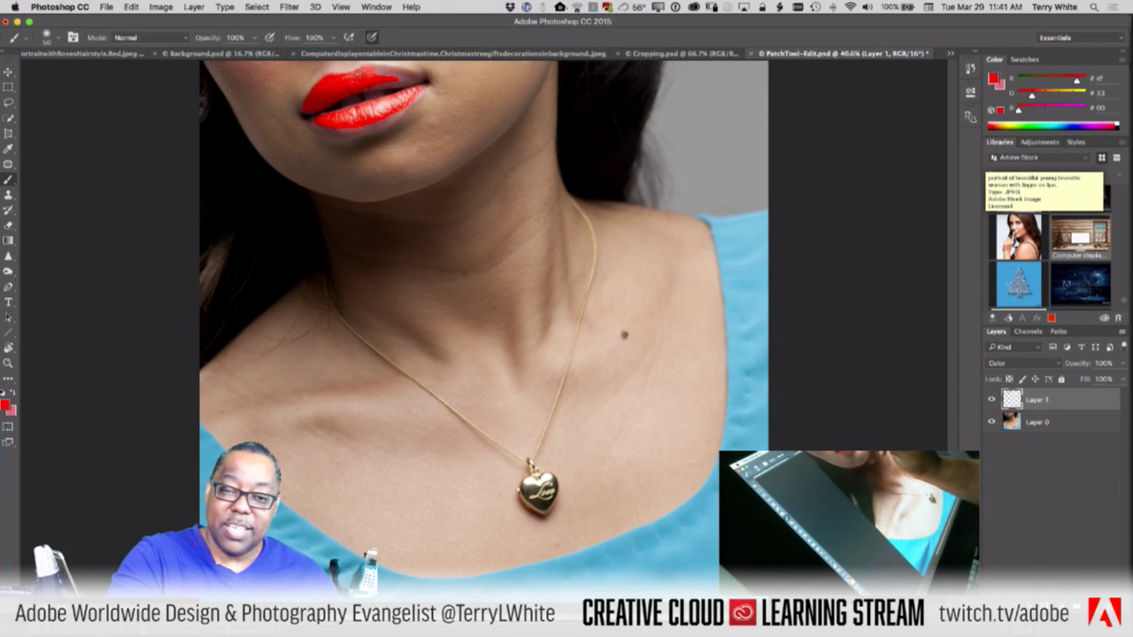
left_click_drag(361, 72, 416, 79)
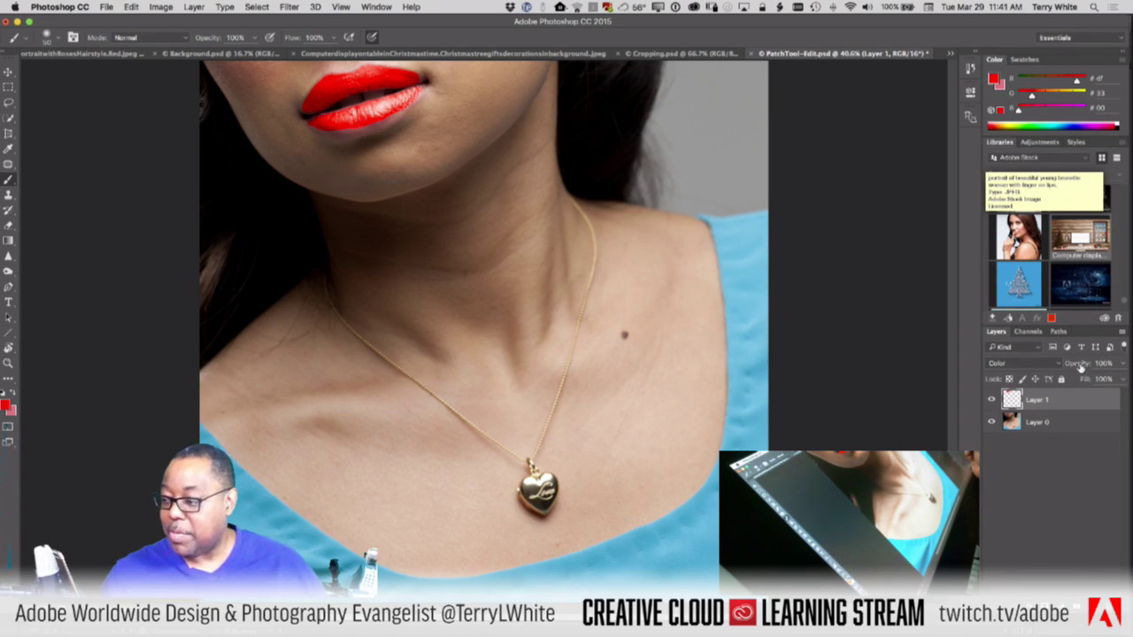
left_click_drag(1081, 366, 1044, 365)
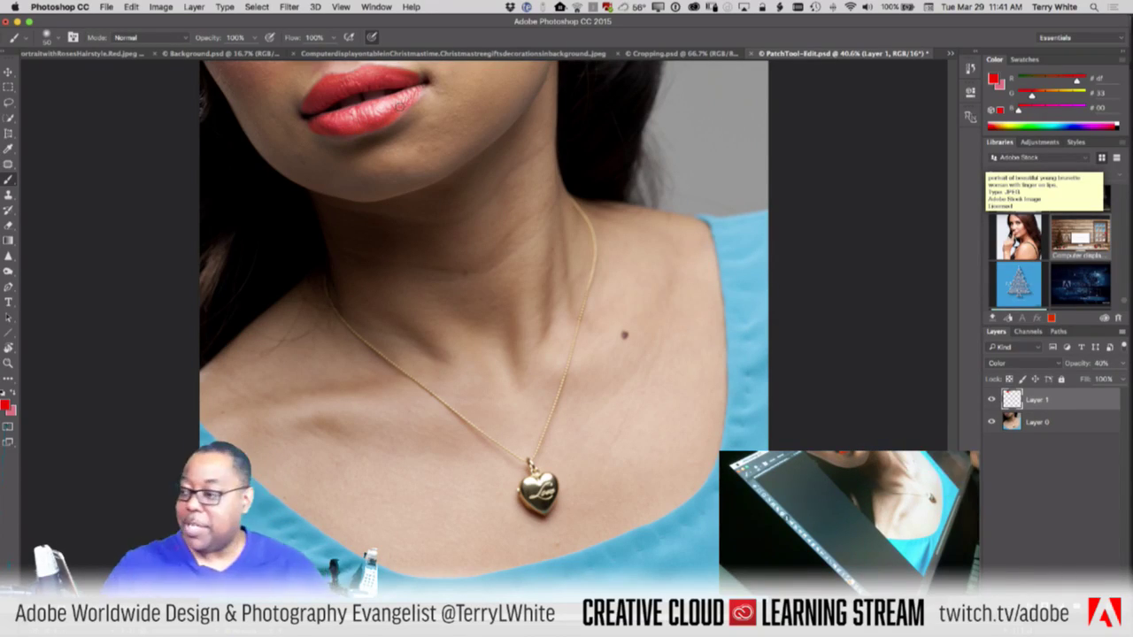
mouse_move(1080, 364)
left_mouse_down()
mouse_move(1072, 368)
mouse_move(1083, 365)
left_mouse_up()
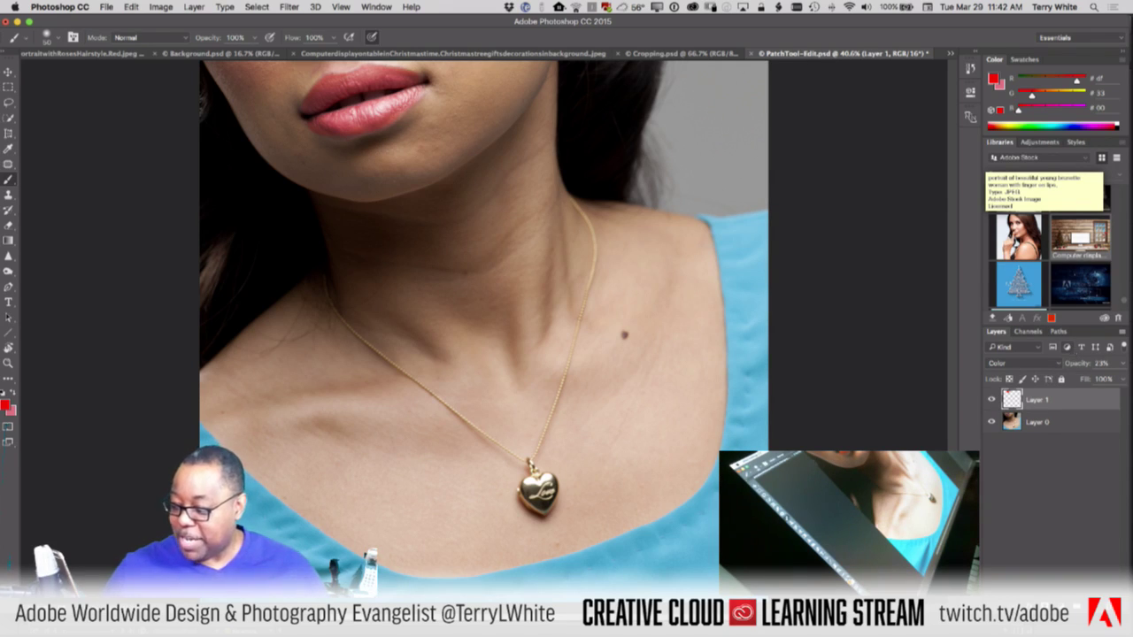
Step: Add another new layer and clone the heart locket onto the skin beside the original, with the Clone Stamp sampling All Layers
key("super+alt+shift+n")
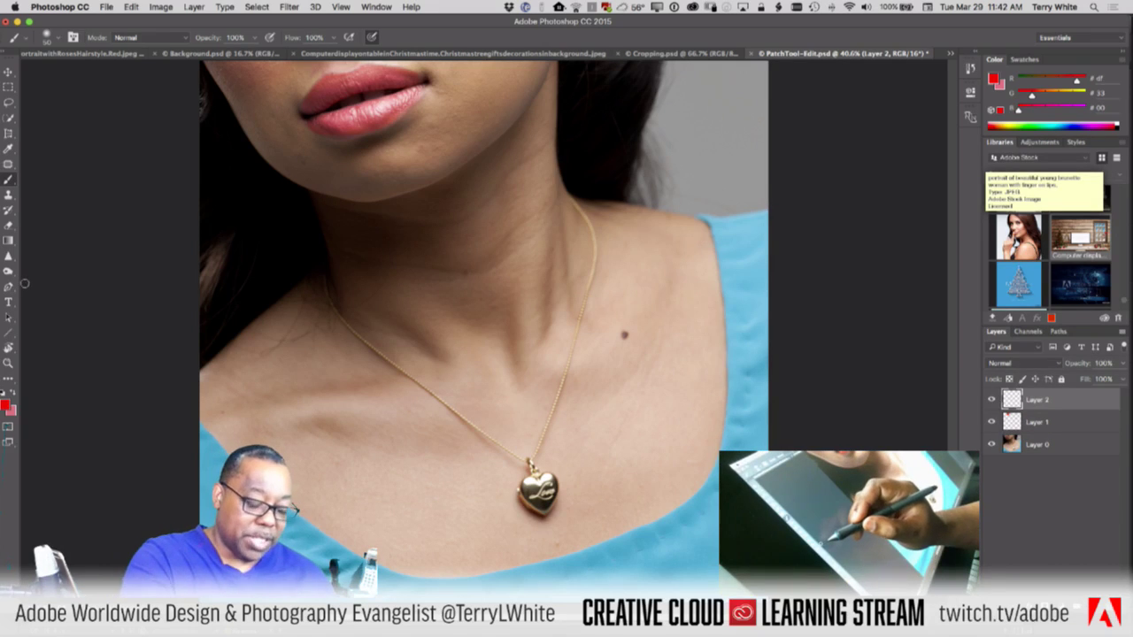
left_click(8, 194)
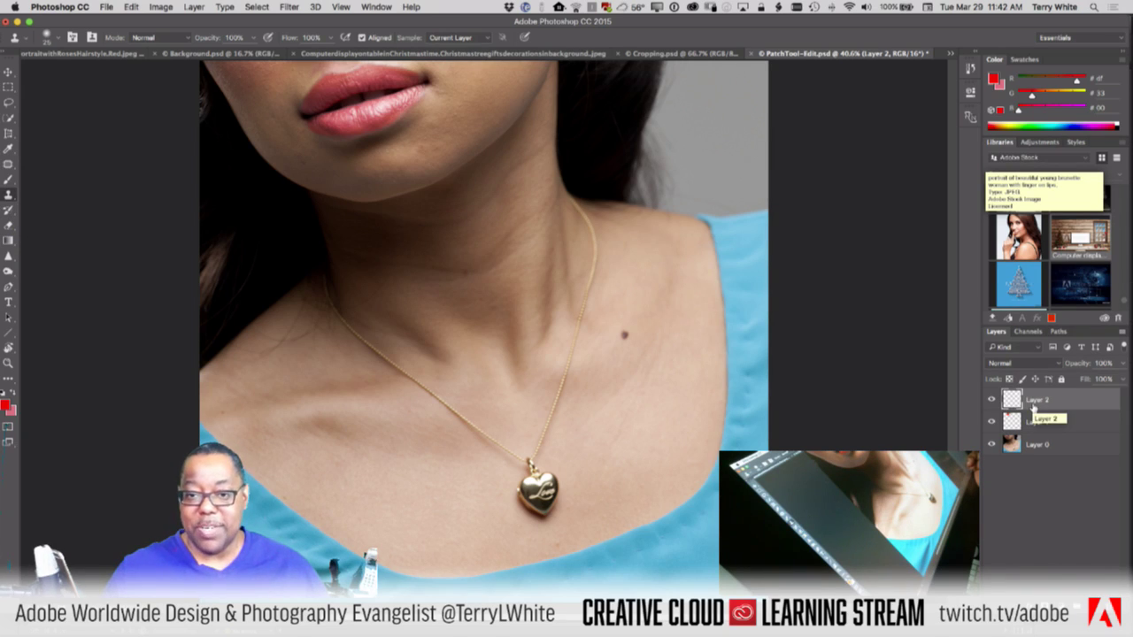
left_click(486, 38)
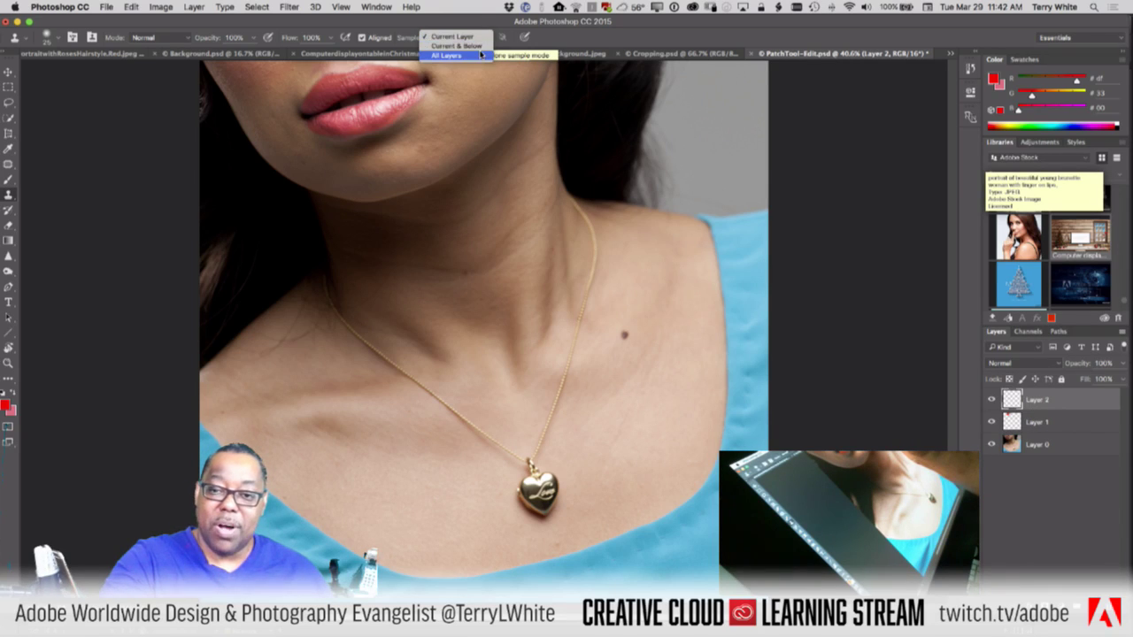
left_click(479, 56)
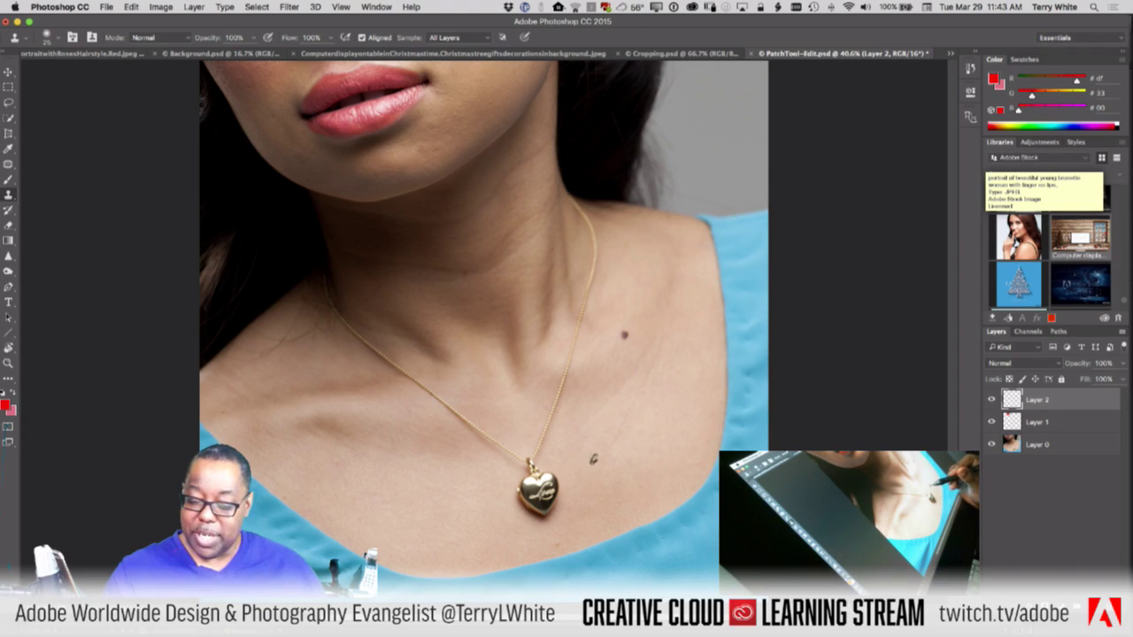
mouse_move(593, 459)
left_mouse_down()
mouse_move(575, 453)
mouse_move(592, 470)
mouse_move(599, 453)
mouse_move(576, 453)
mouse_move(604, 447)
mouse_move(595, 474)
left_mouse_up()
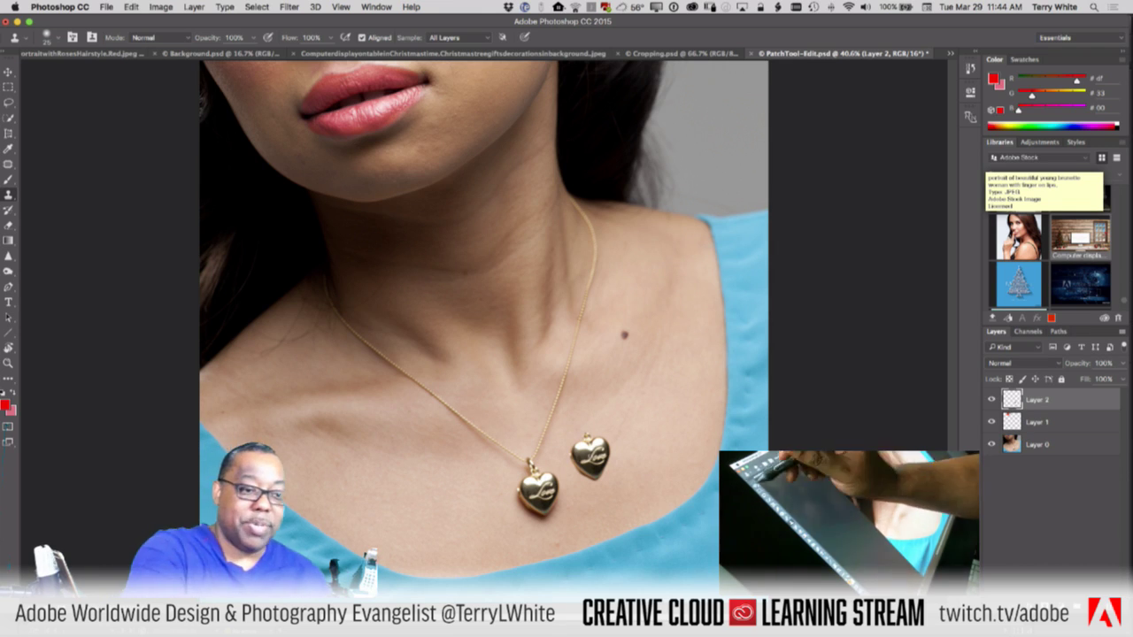
Step: Move the cloned heart locket to the left of the original beside the chain and rotate it about 41 degrees
key("v")
left_click_drag(604, 473, 510, 483)
key("ctrl+t")
left_click_drag(526, 416, 533, 460)
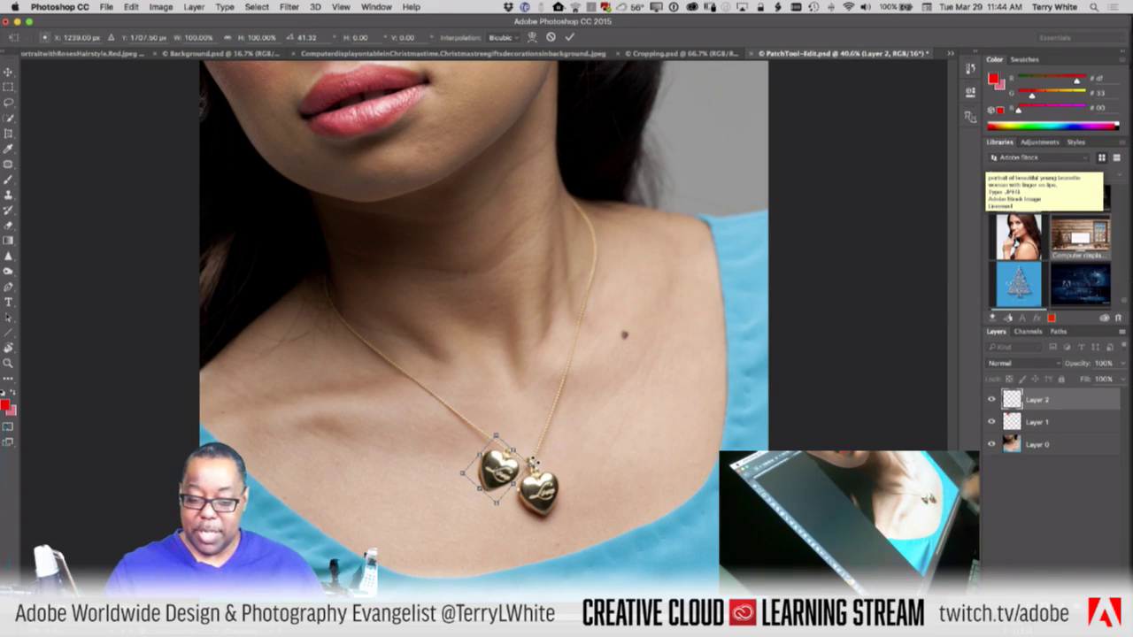
key("Return")
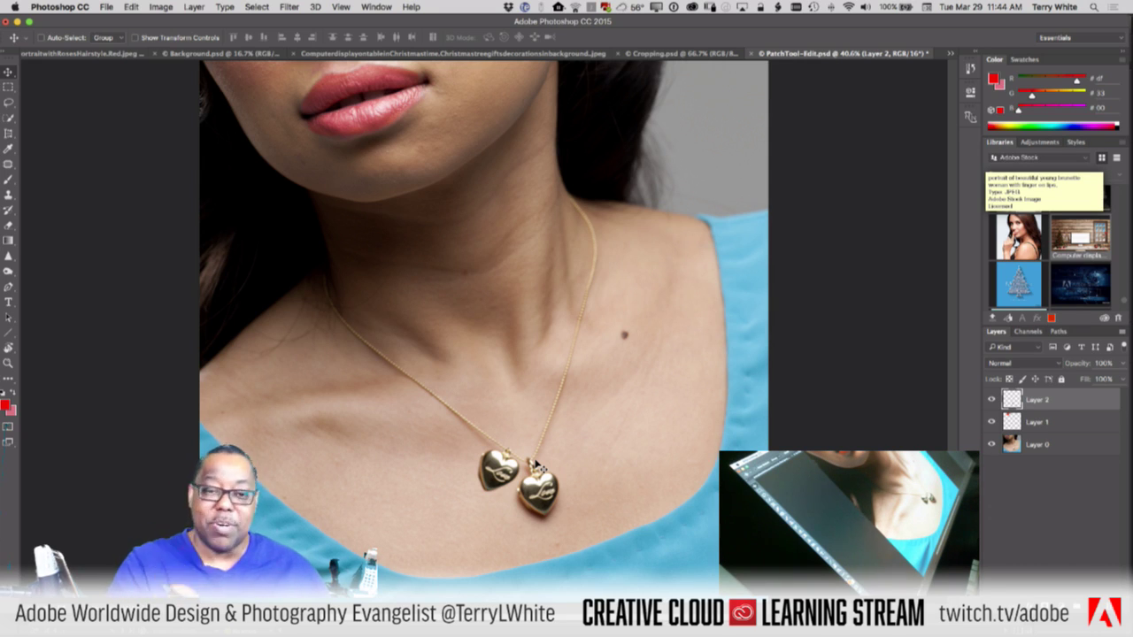
Step: Zoom in on the lips and back out with the Zoom tool to examine the retouched portrait
left_click(9, 363)
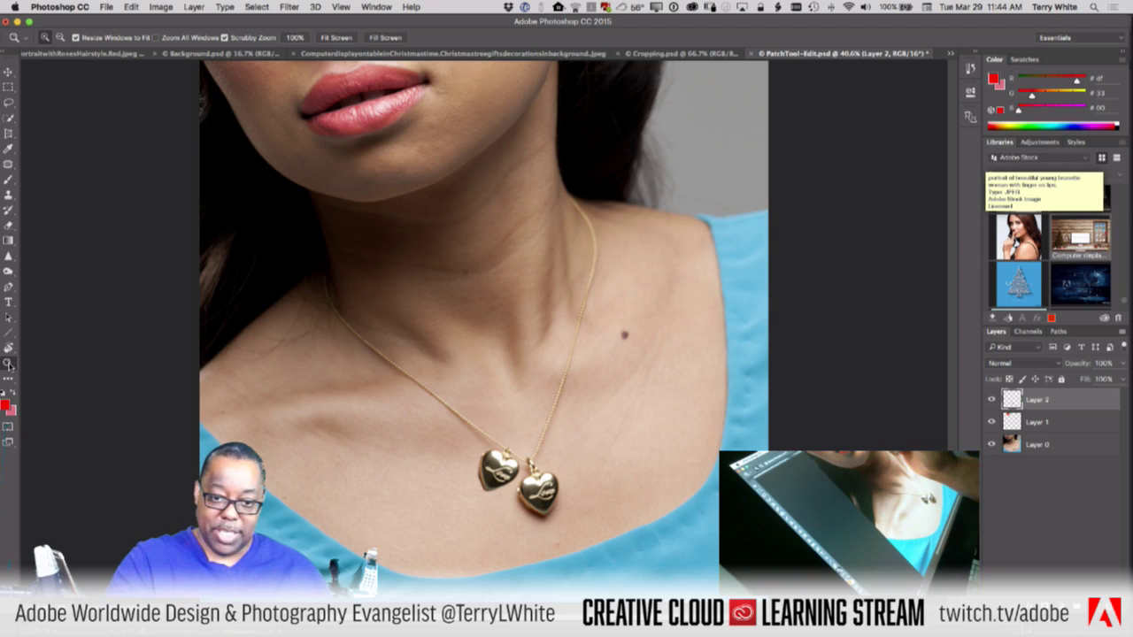
left_click(382, 105)
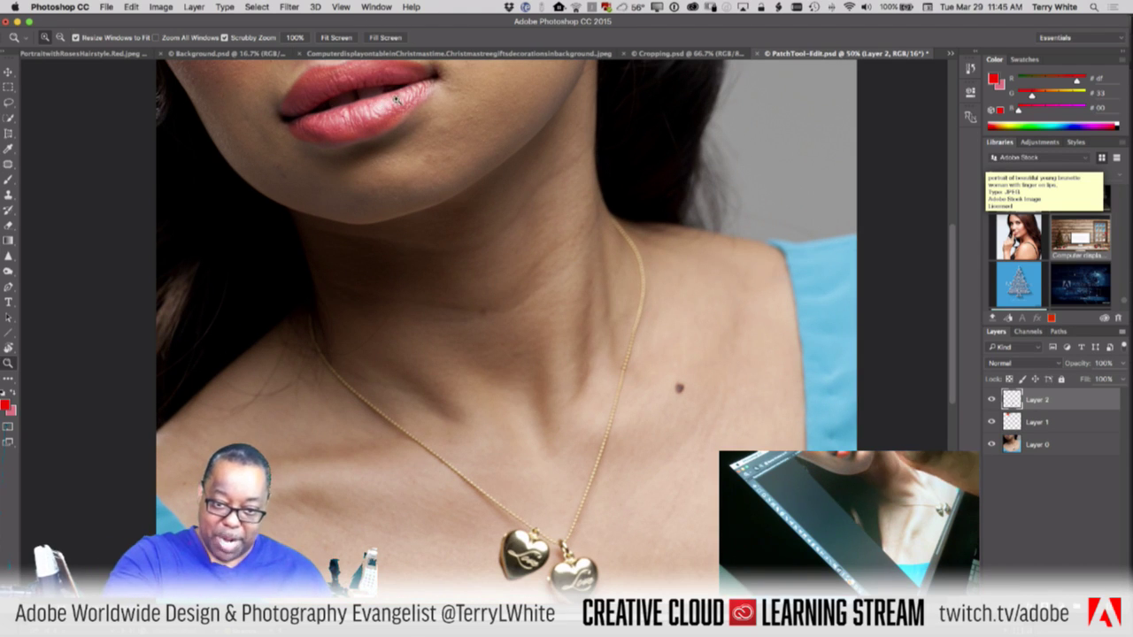
left_click_drag(395, 97, 392, 125)
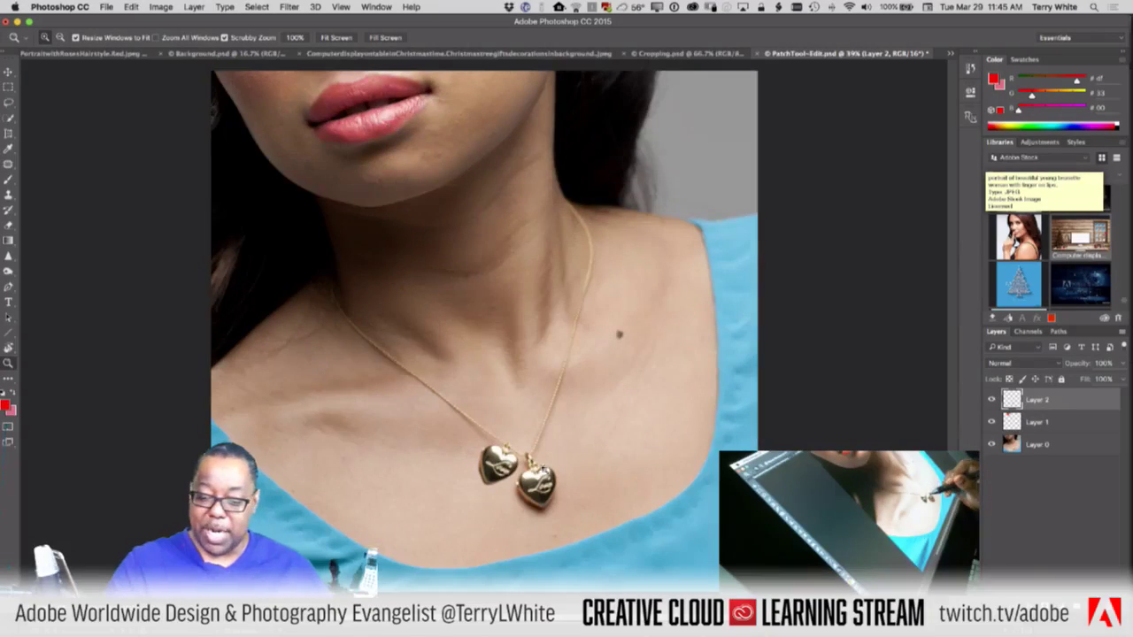
left_click_drag(484, 465, 503, 253)
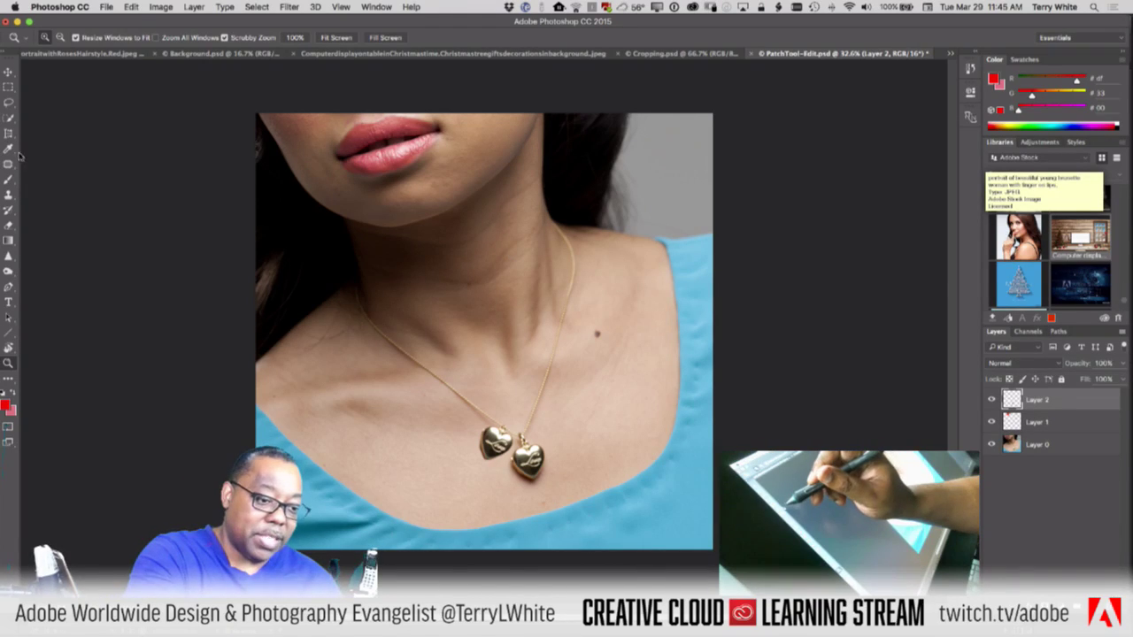
Step: Remove the small dark spots on the middle of the neck on Layer 0 with the Spot Healing Brush
left_click_drag(8, 164, 38, 162)
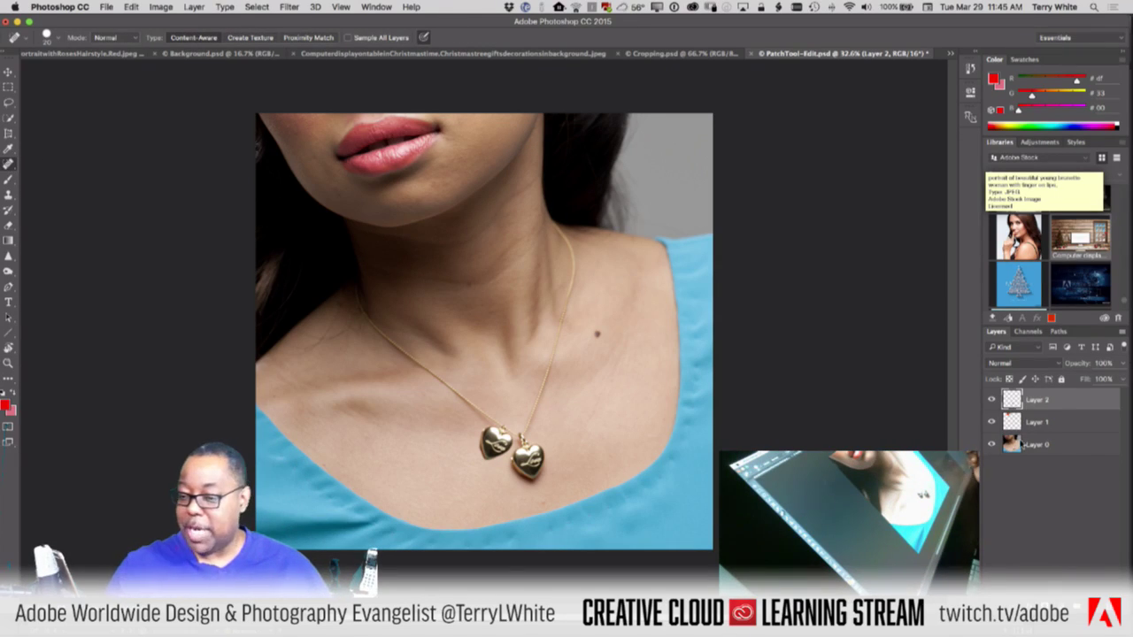
left_click(1022, 444)
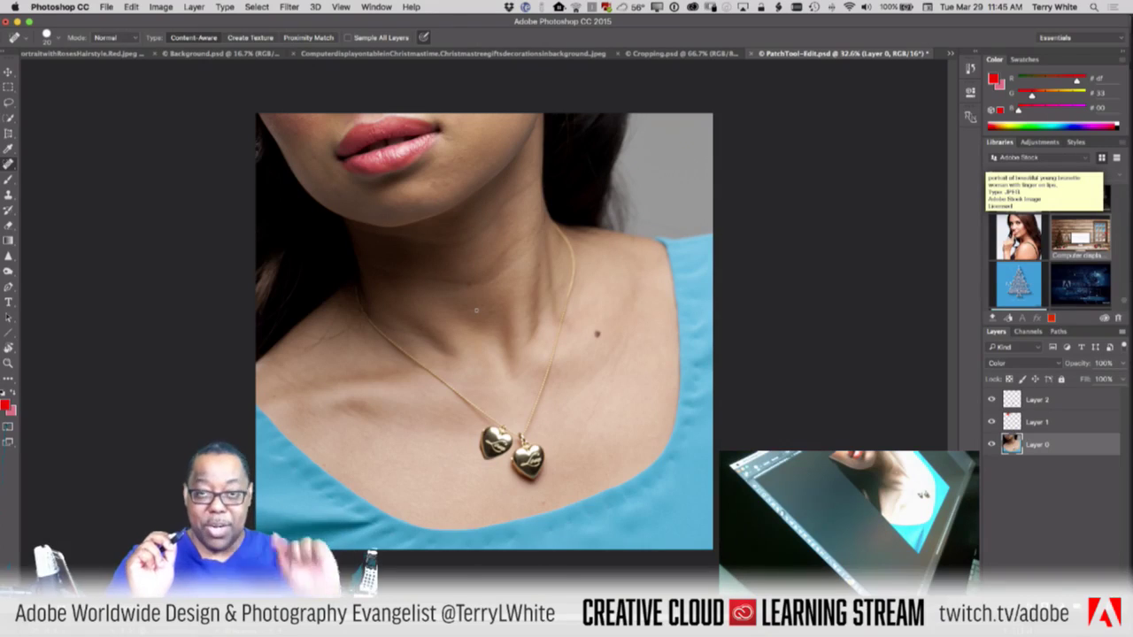
key("z")
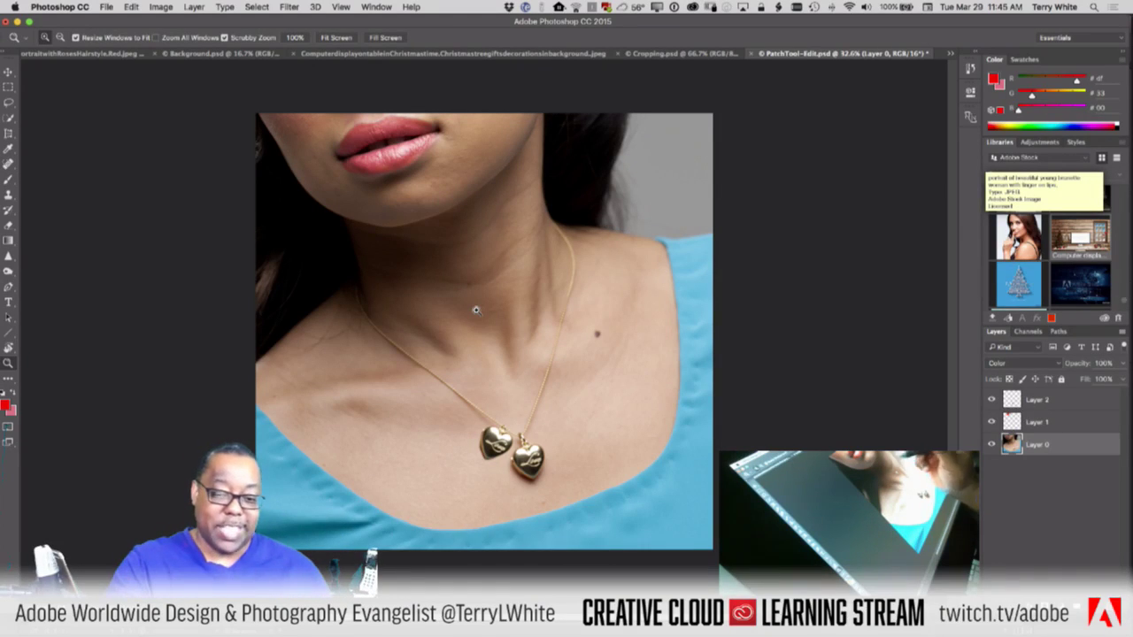
left_click(482, 293)
left_click_drag(482, 293, 529, 328)
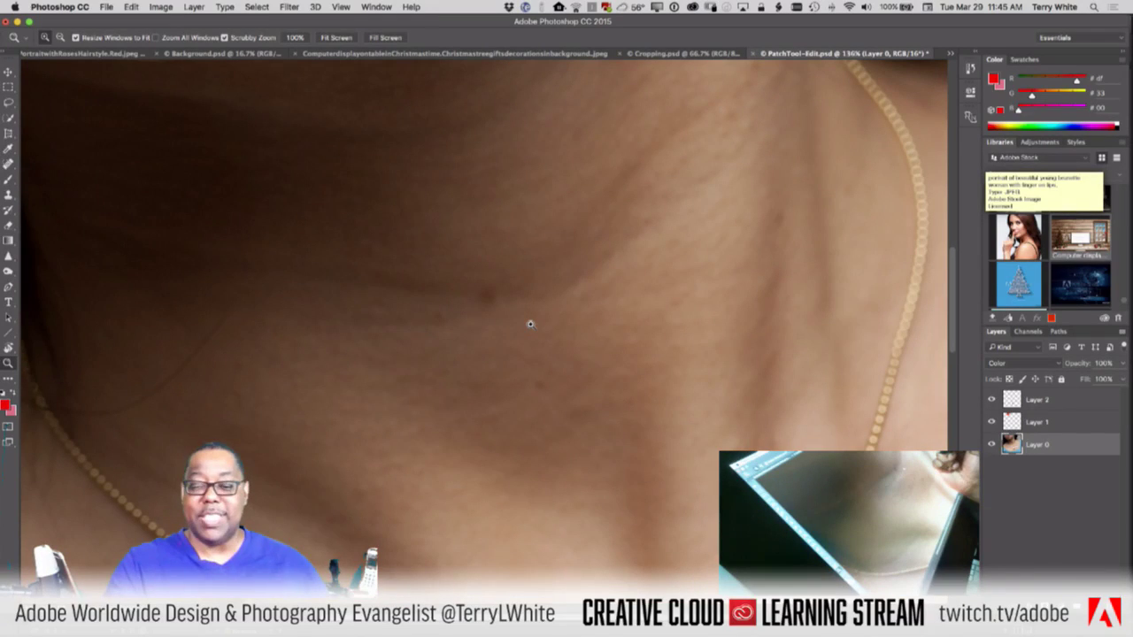
key("j")
left_click_drag(489, 297, 480, 301)
left_click_drag(548, 389, 537, 378)
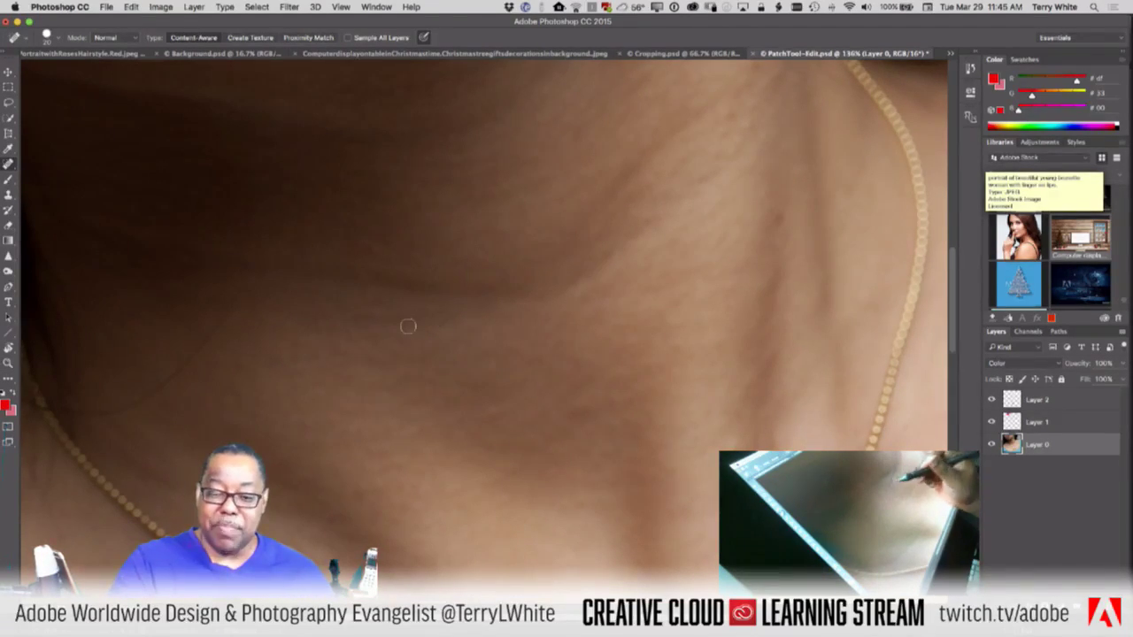
left_click_drag(395, 316, 367, 313)
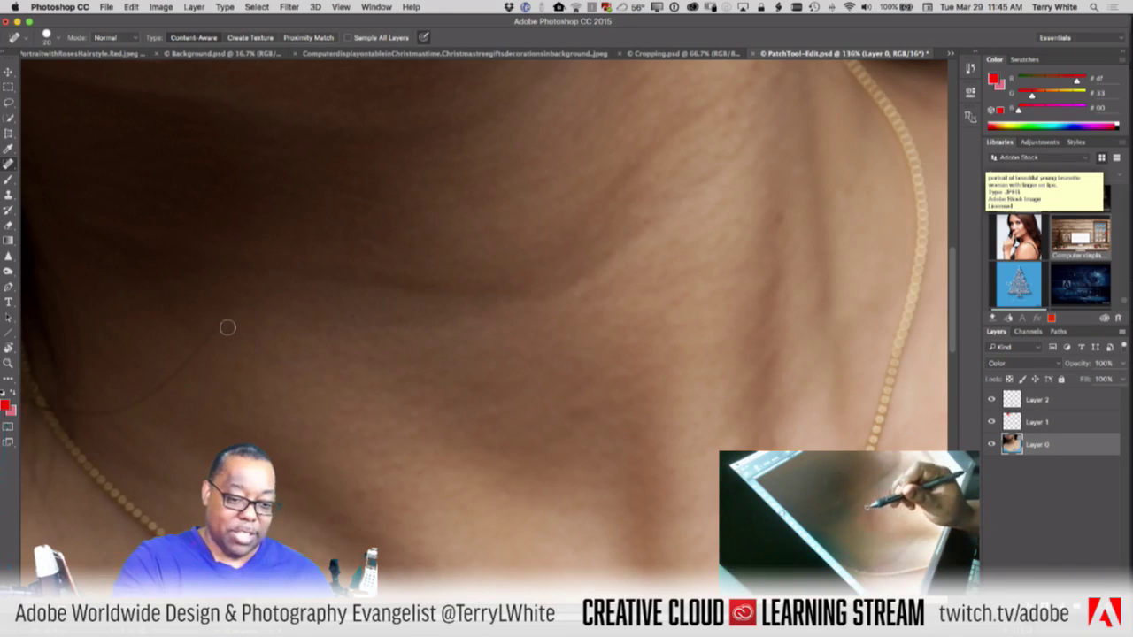
Step: Heal away the thin stray hair on the left side of the neck near the chain with the Spot Healing Brush
mouse_move(227, 328)
left_mouse_down()
mouse_move(134, 399)
mouse_move(66, 409)
left_mouse_up()
left_click_drag(181, 370, 138, 417)
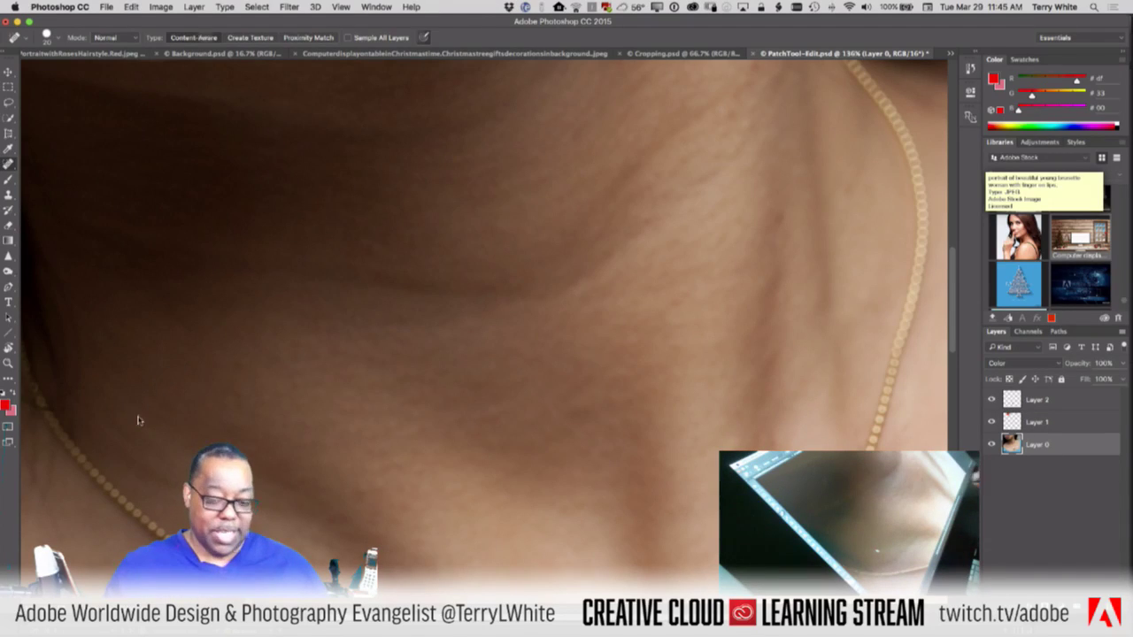
key("z")
left_click_drag(576, 304, 516, 381)
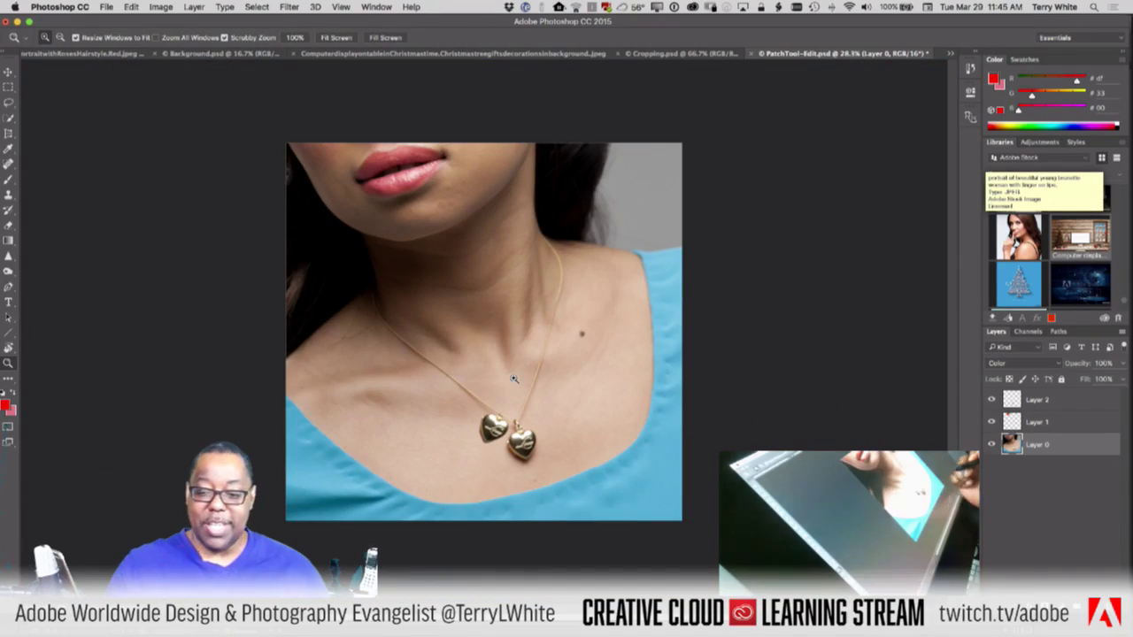
key("j")
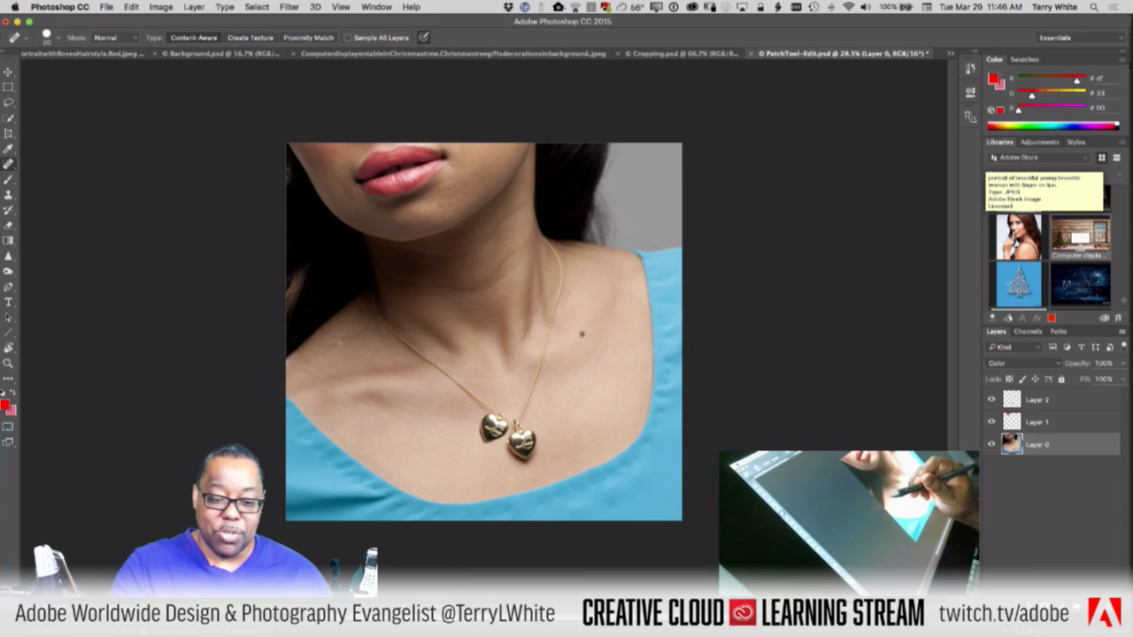
Step: Remove the stray hairs on the left shoulder and the small dark spots on the chin with the Spot Healing Brush
left_click_drag(336, 345, 312, 349)
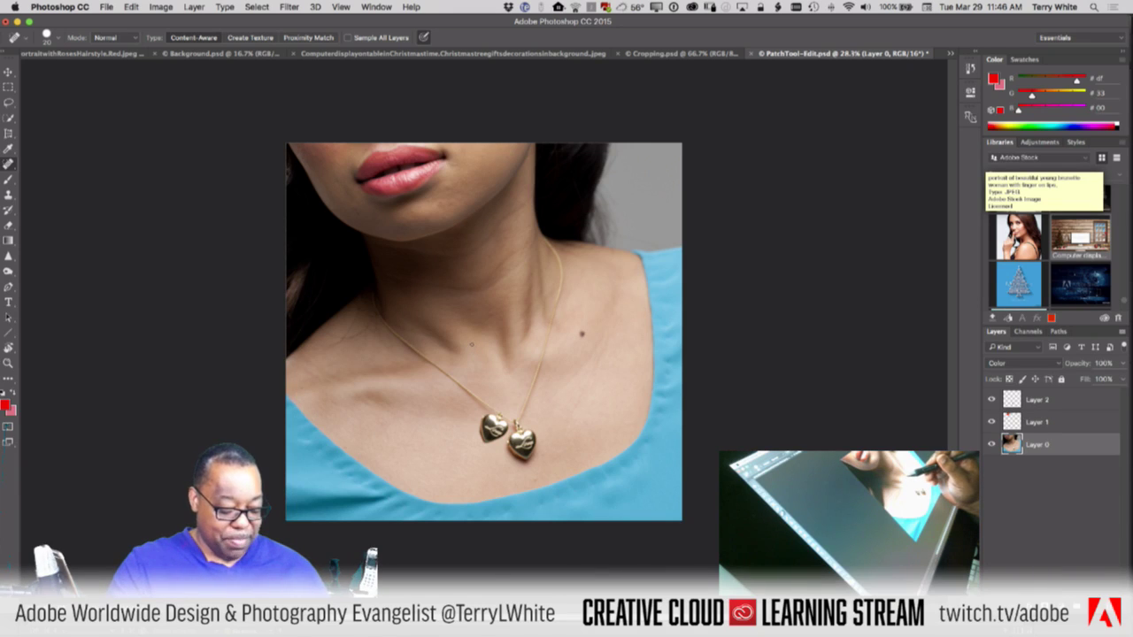
key("z")
mouse_move(471, 312)
left_mouse_down()
mouse_move(478, 301)
mouse_move(537, 344)
mouse_move(528, 334)
left_mouse_up()
key("j")
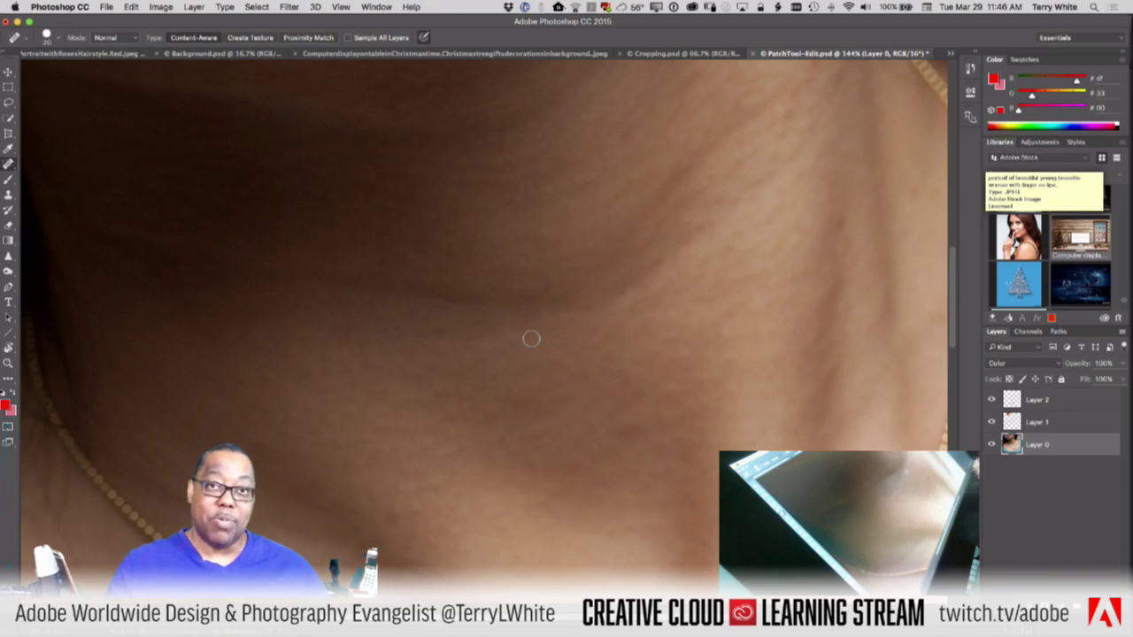
key("space")
left_click_drag(531, 338, 799, 405)
left_click_drag(667, 310, 475, 519)
left_click_drag(717, 384, 826, 400)
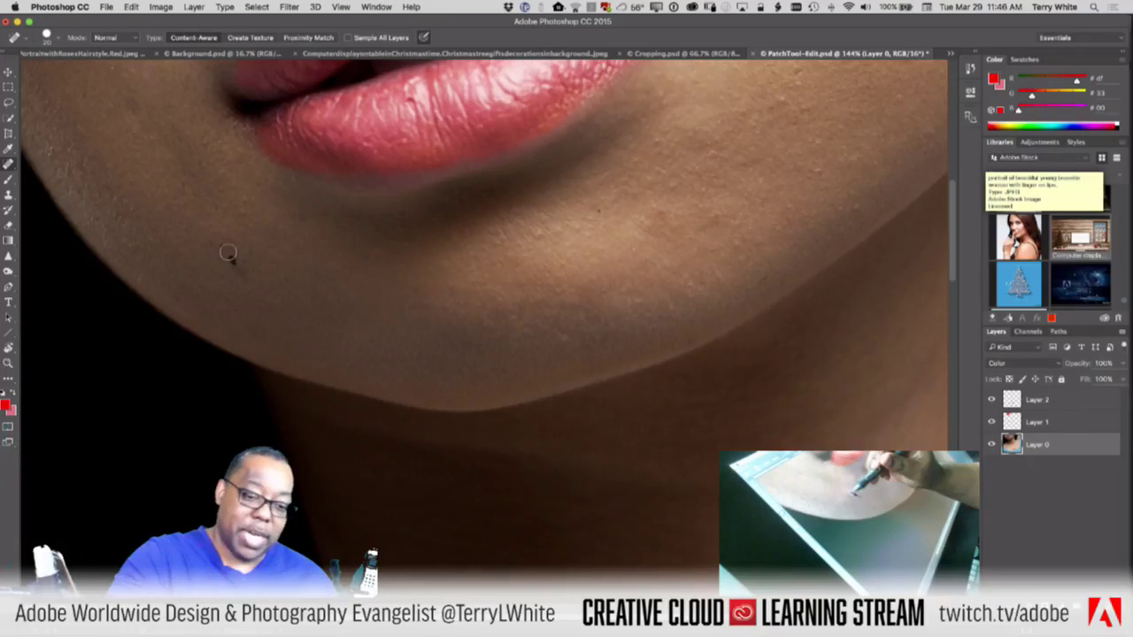
left_click(241, 278)
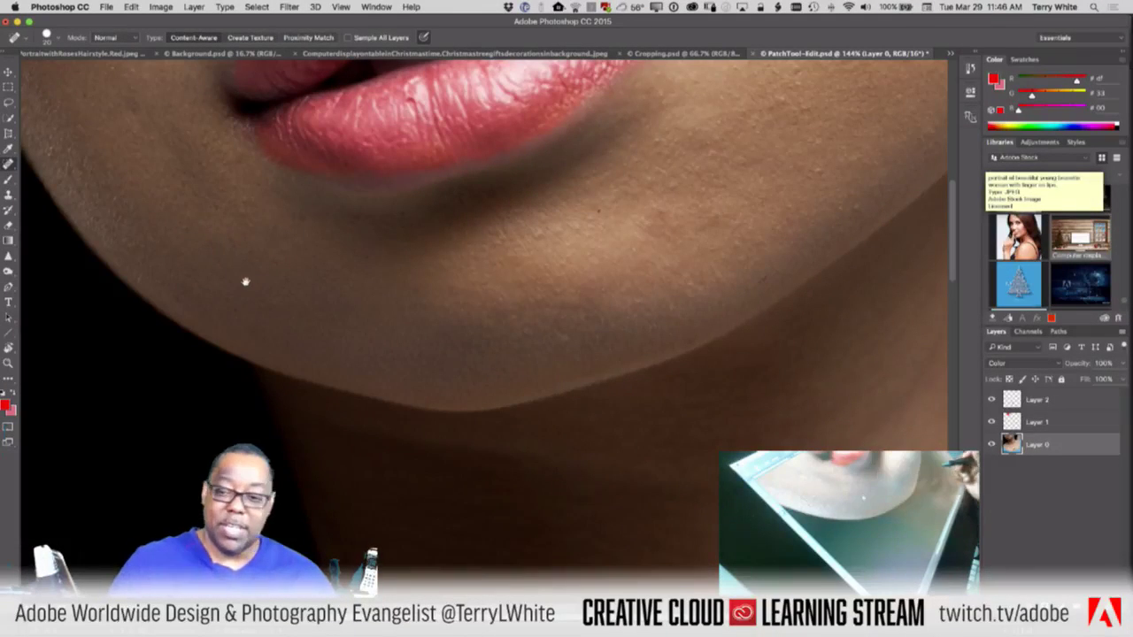
left_click(598, 211)
left_click(538, 236)
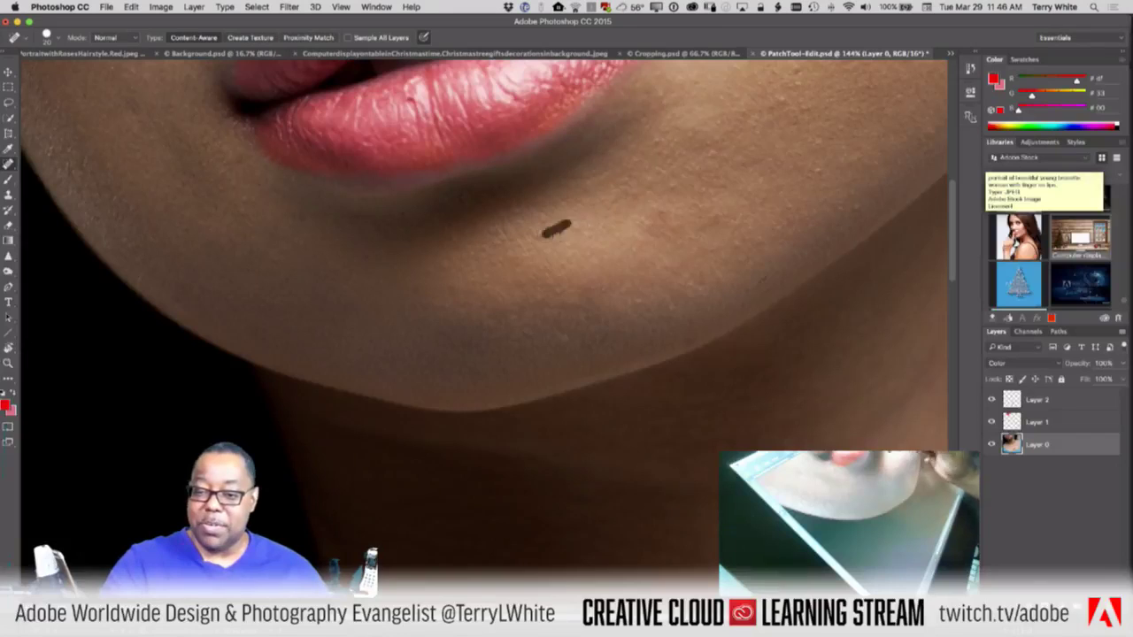
Step: Heal the small spots along the right side of the jawline with the Spot Healing Brush
left_click_drag(719, 406, 410, 405)
left_click(472, 288)
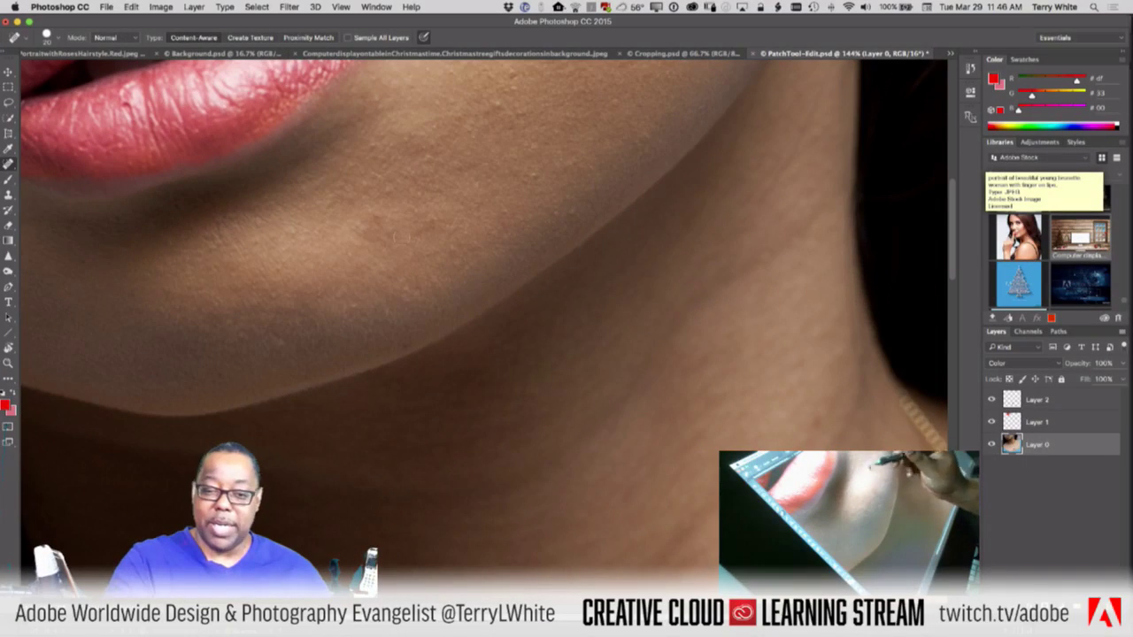
left_click(364, 239)
Step: Heal away the small mole at the base of the throat, between the two sides of the necklace chain
mouse_move(663, 468)
left_mouse_down()
mouse_move(410, 313)
mouse_move(370, 266)
left_mouse_up()
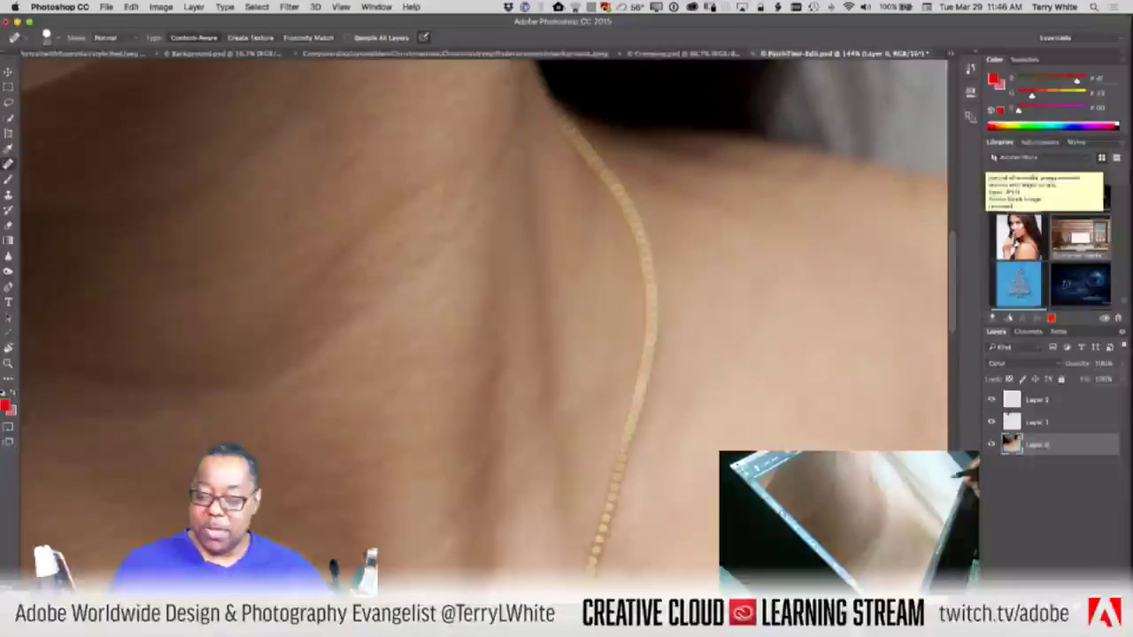
left_click_drag(704, 503, 544, 261)
scroll(544, 262, "left", 10)
scroll(544, 261, "down", 5)
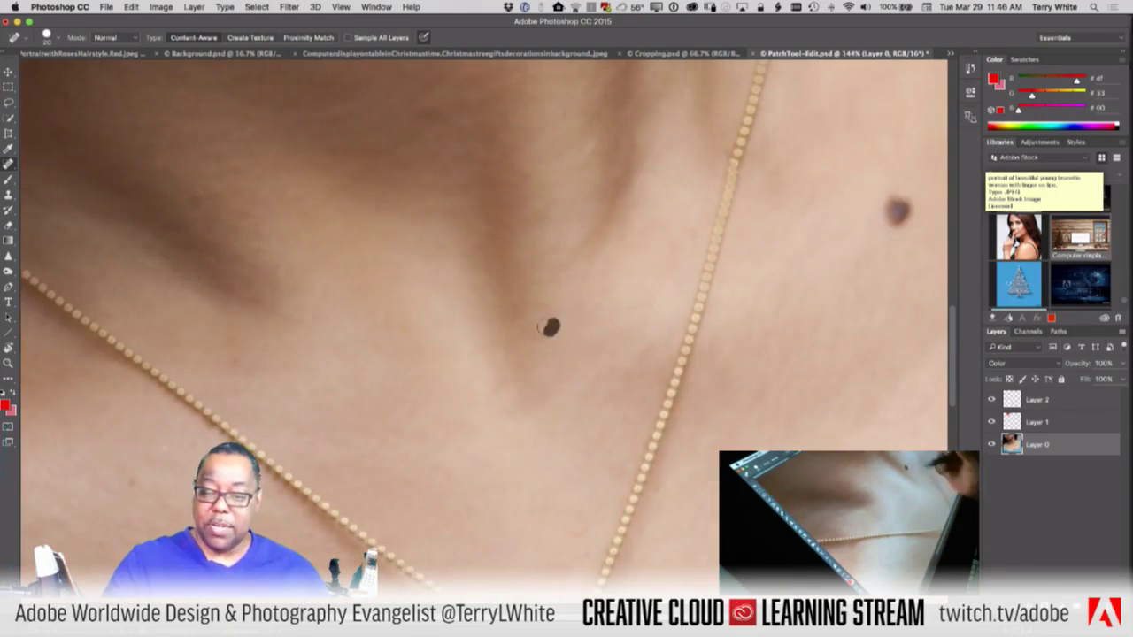
left_click(547, 328)
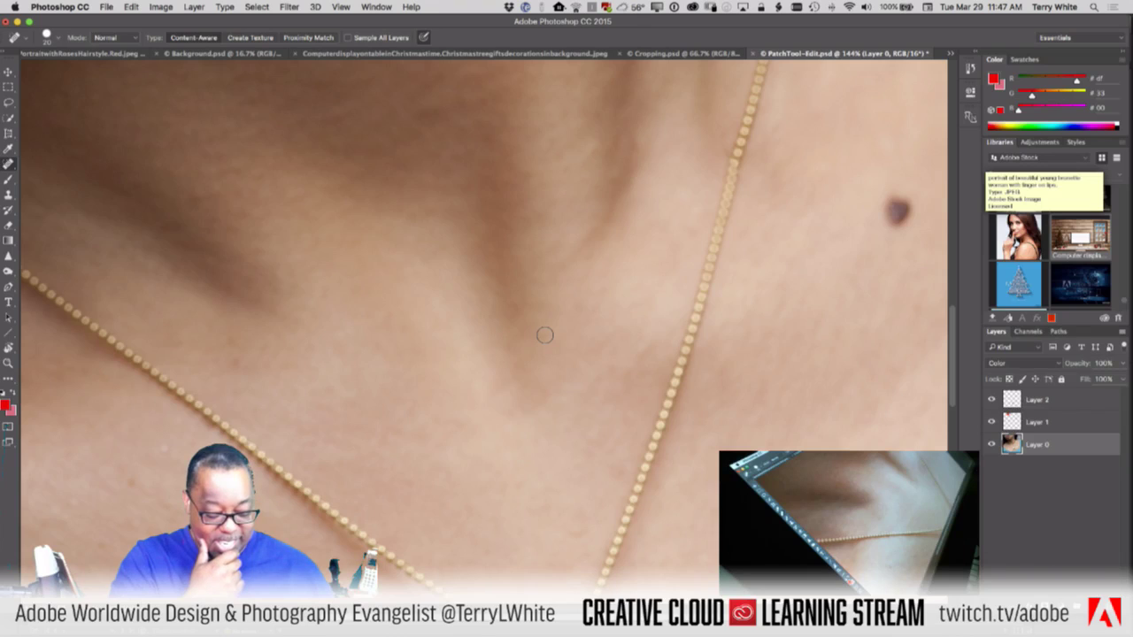
key("super+space")
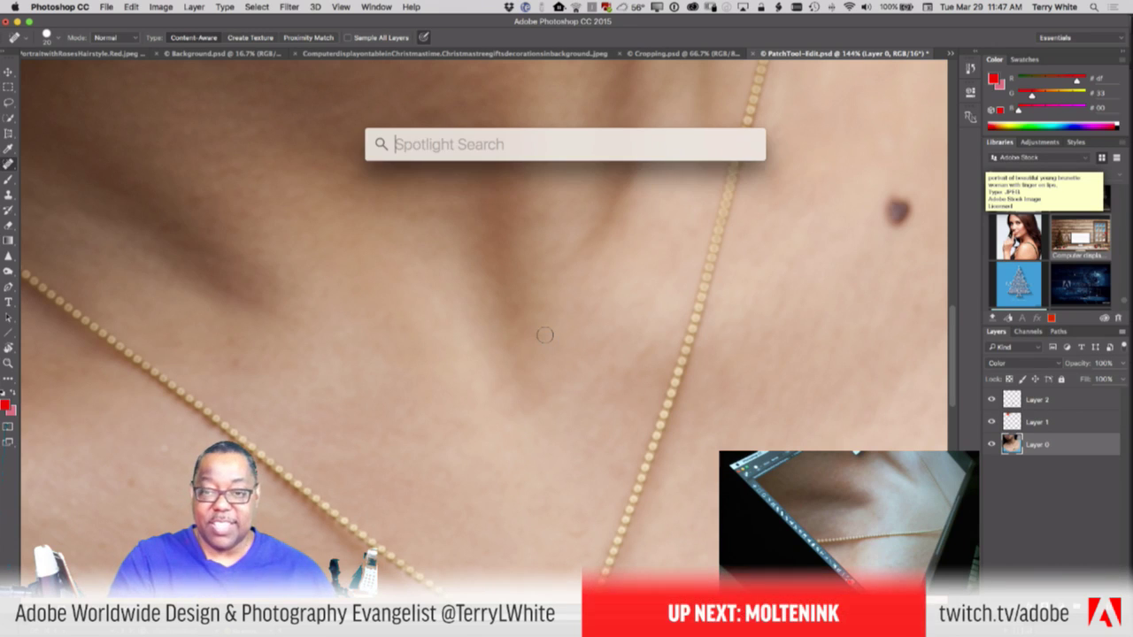
type("most inte")
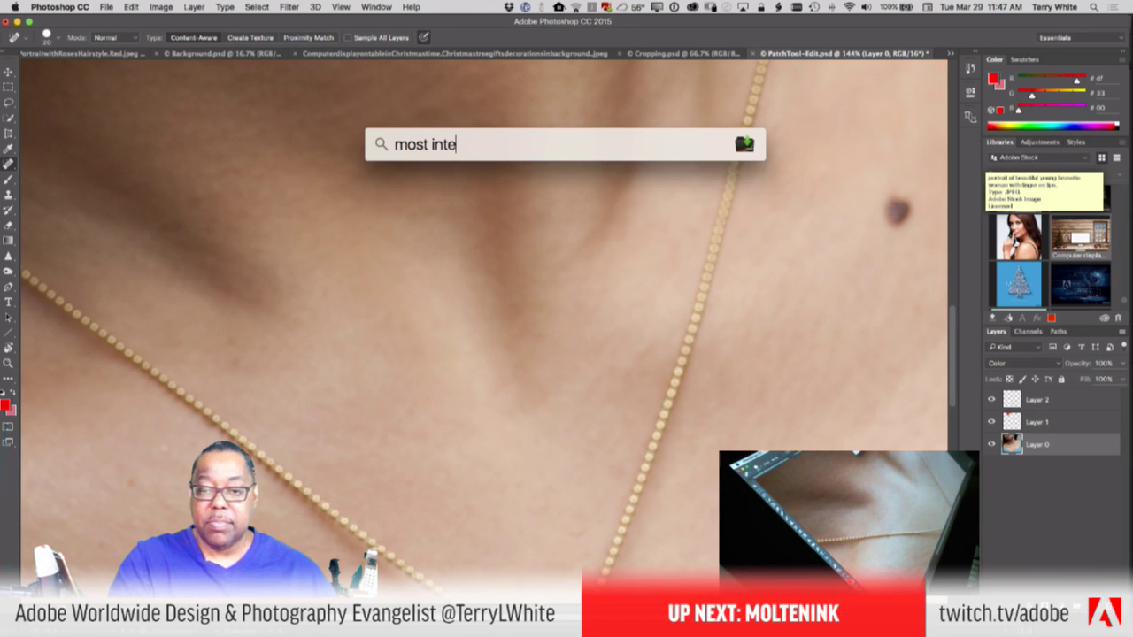
type("resting")
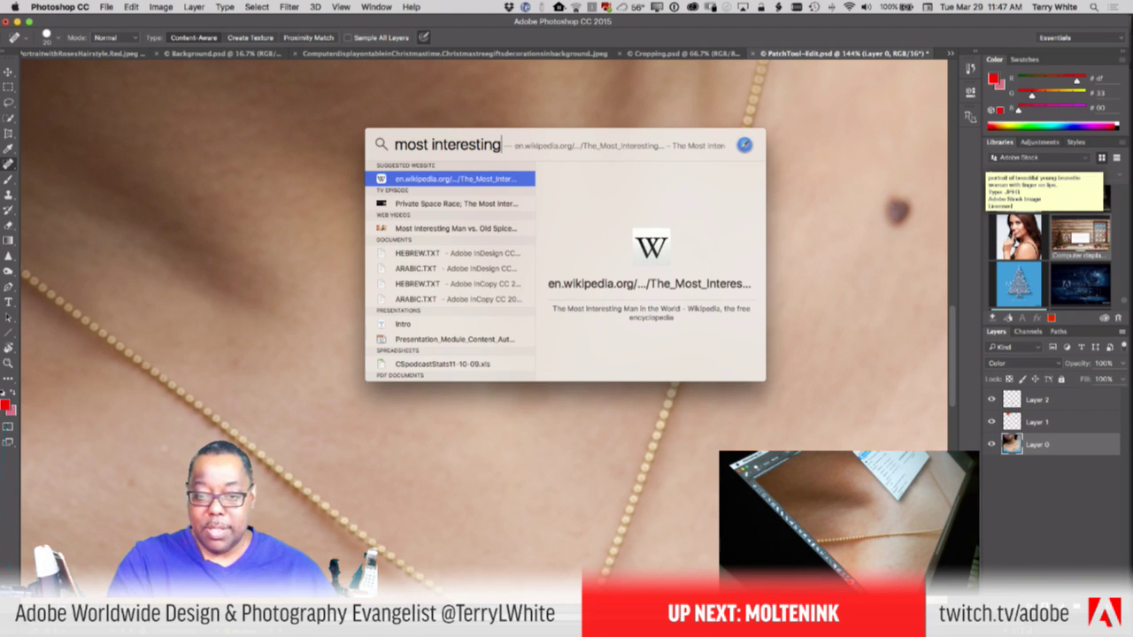
key("BackSpace")
key("BackSpace")
key("BackSpace")
key("BackSpace")
key("BackSpace")
key("BackSpace")
key("BackSpace")
key("BackSpace")
key("BackSpace")
key("BackSpace")
key("BackSpace")
key("BackSpace")
key("BackSpace")
key("BackSpace")
key("BackSpace")
key("BackSpace")
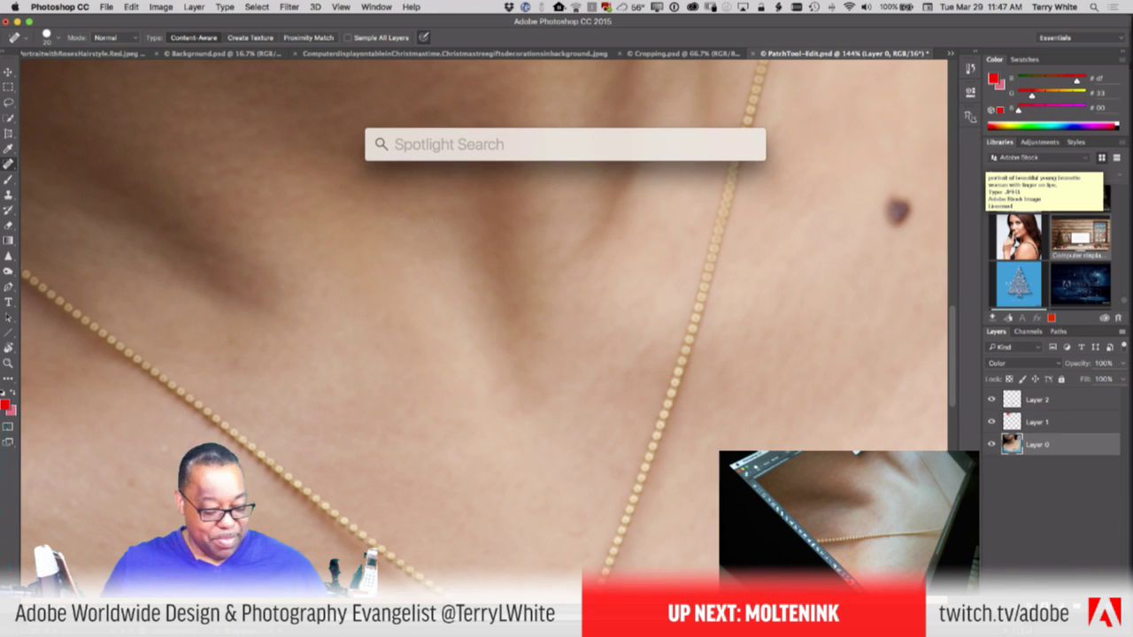
key("Escape")
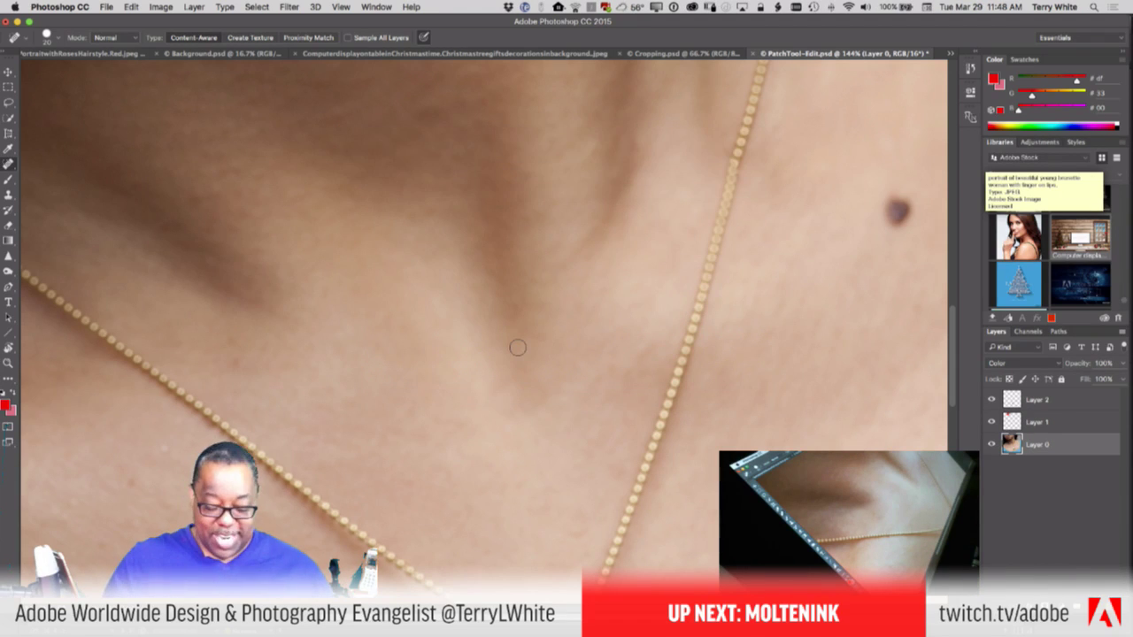
Step: Look through the Adobe Stock library's images, and switch to Lightroom to browse the photographer's own portrait collection in the Family set
key("super+0")
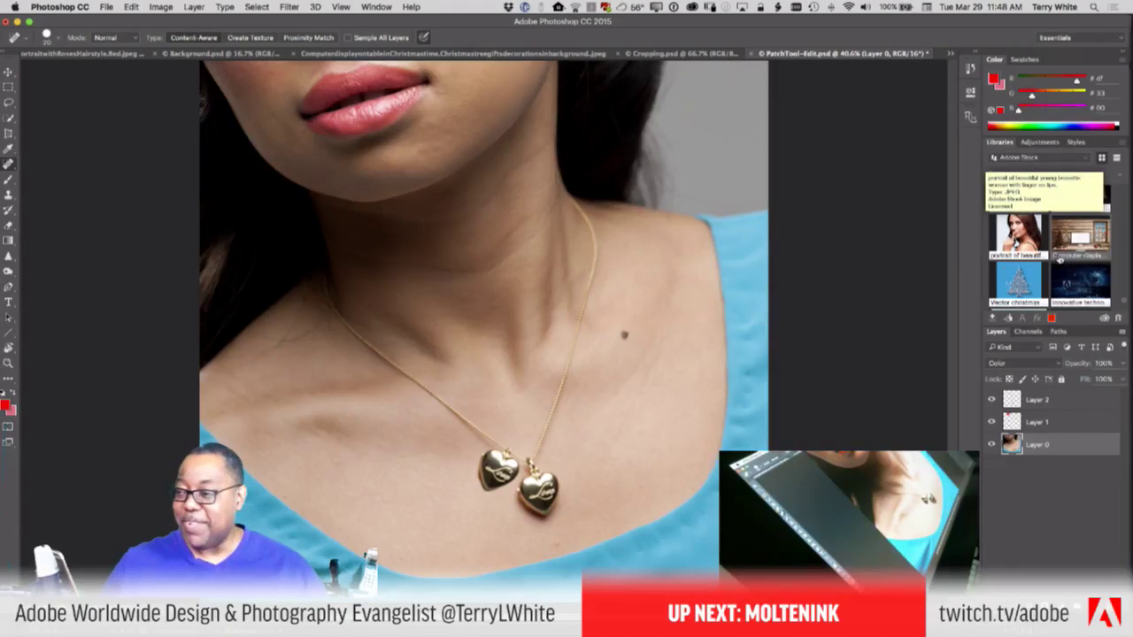
scroll(1069, 248, "up", 3)
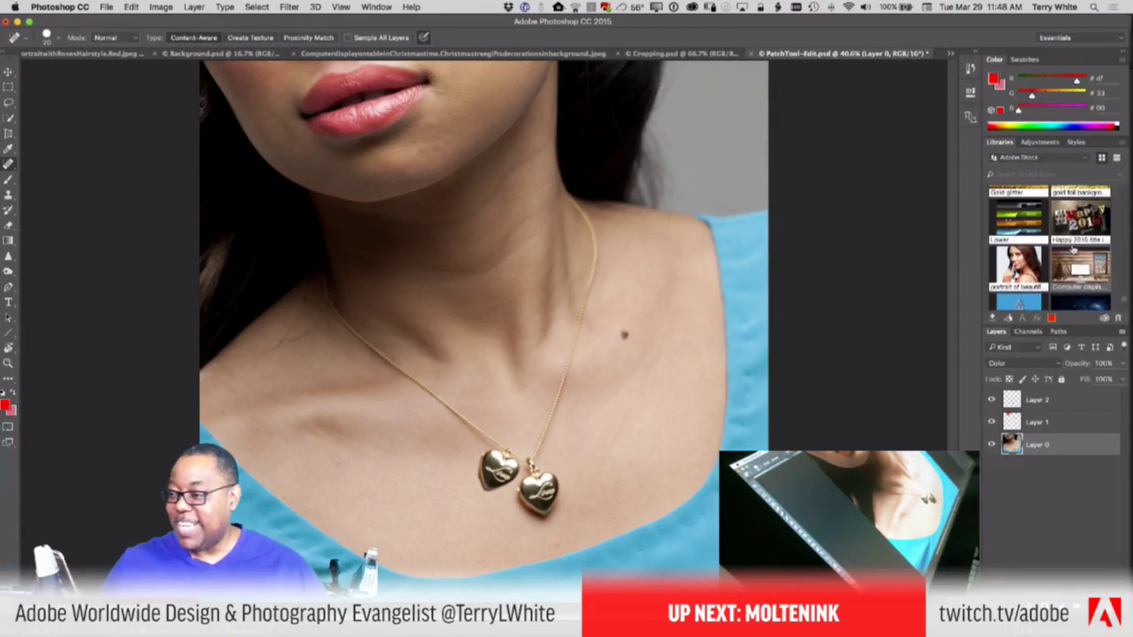
scroll(1058, 248, "up", 2)
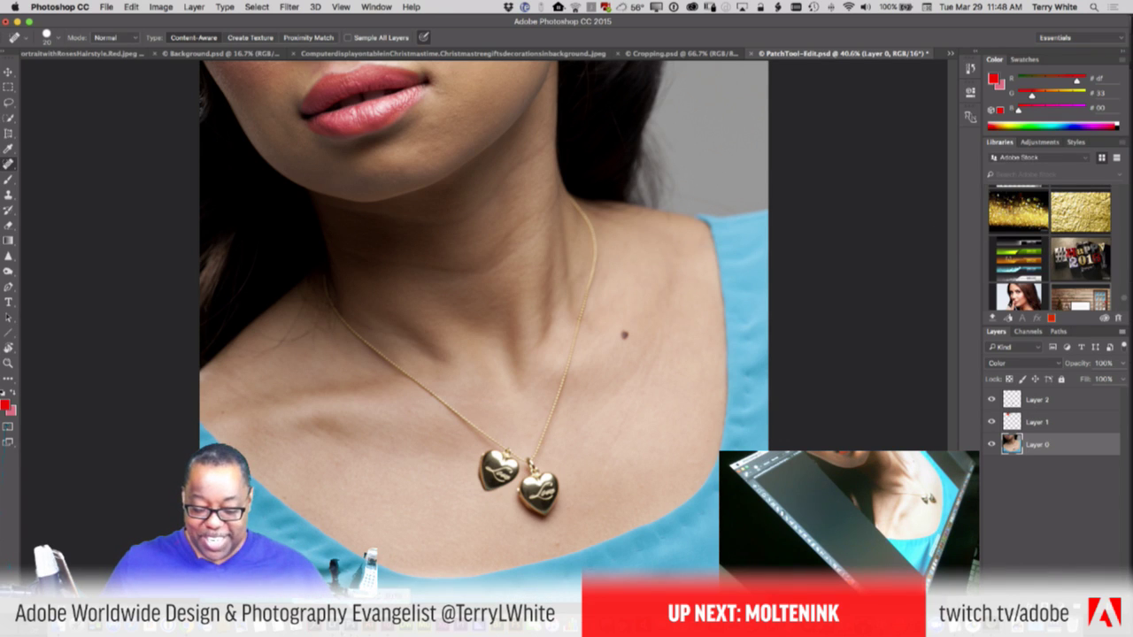
key("super+Tab")
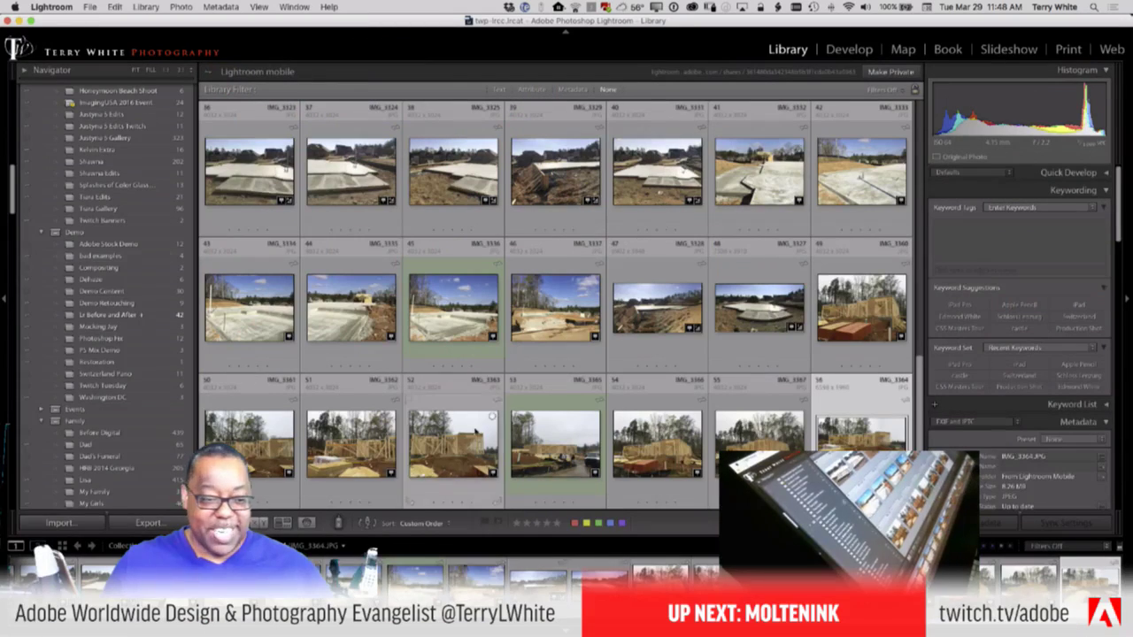
scroll(104, 351, "down", 5)
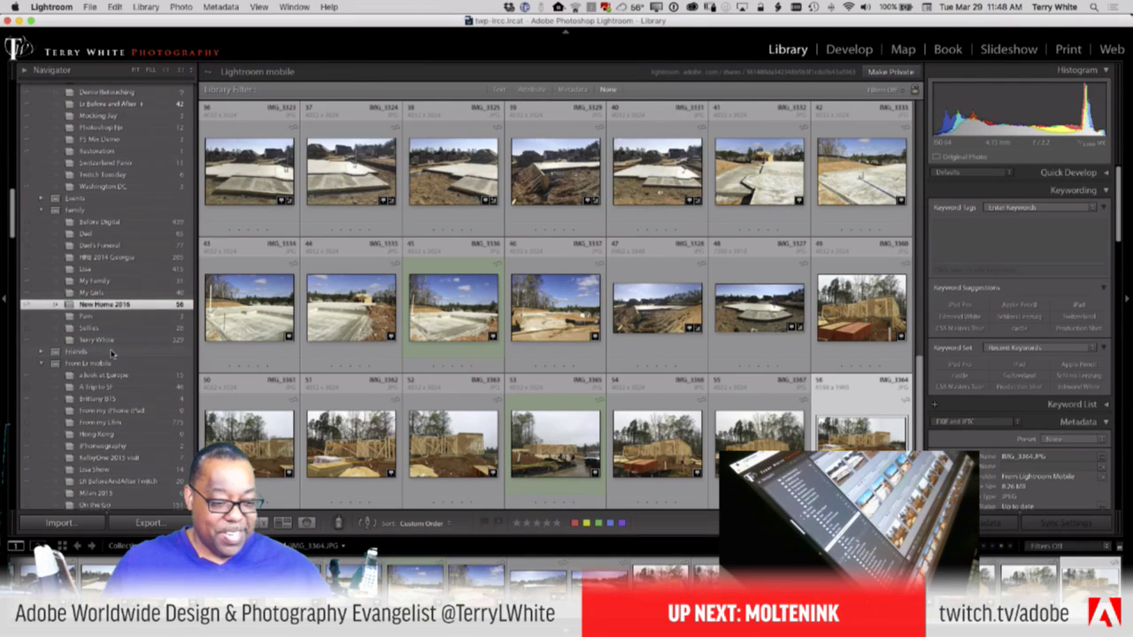
left_click(101, 340)
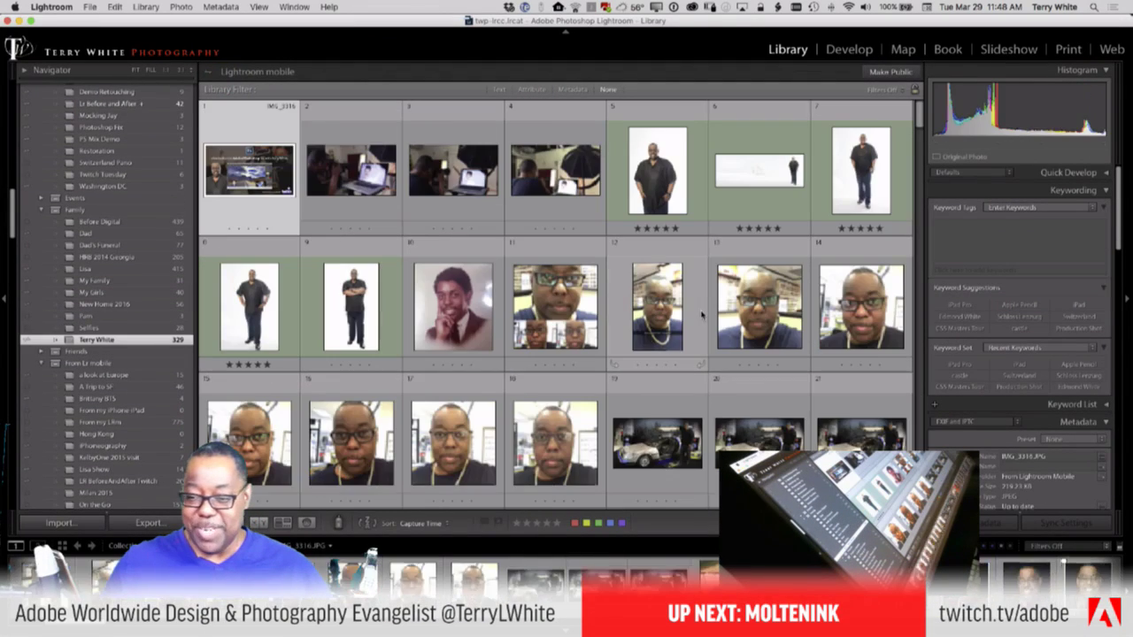
scroll(708, 323, "down", 10)
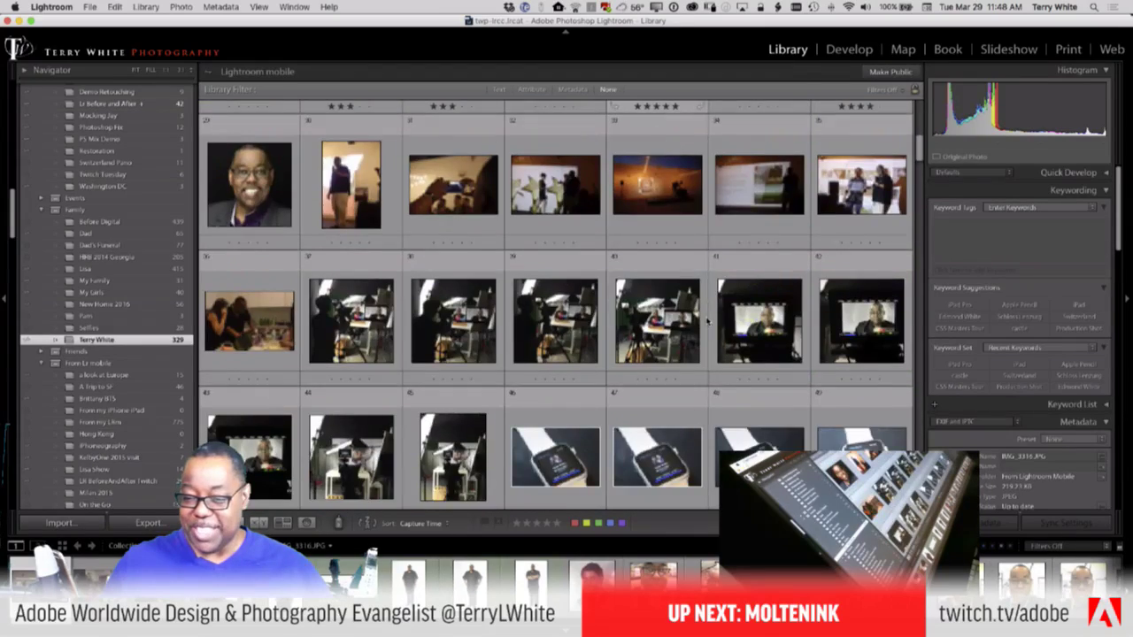
scroll(710, 332, "down", 10)
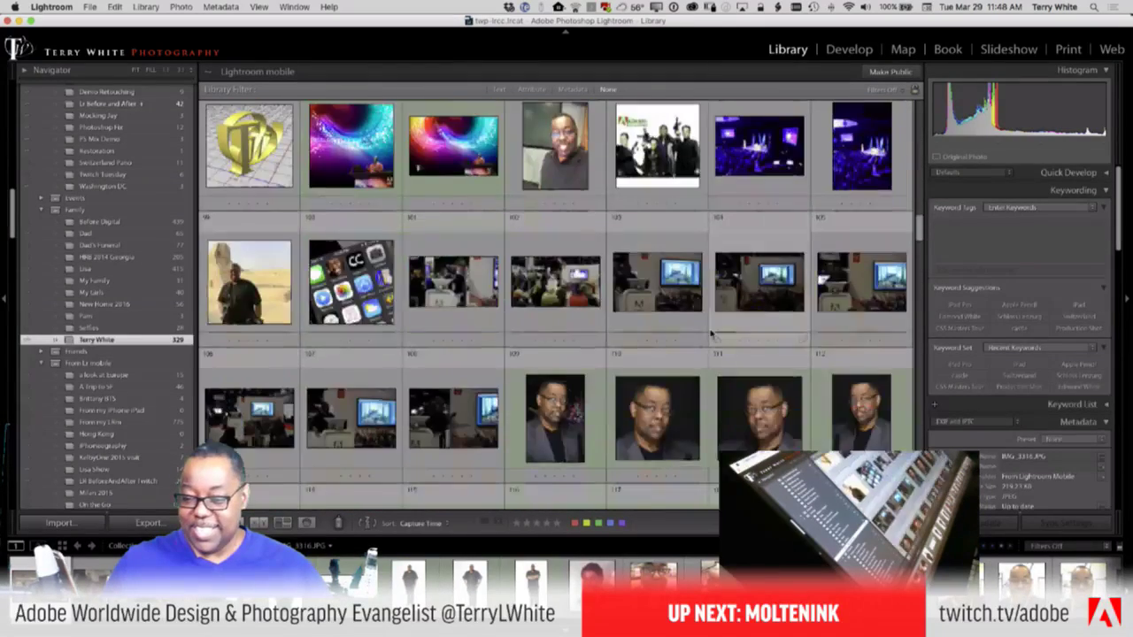
scroll(713, 333, "down", 1)
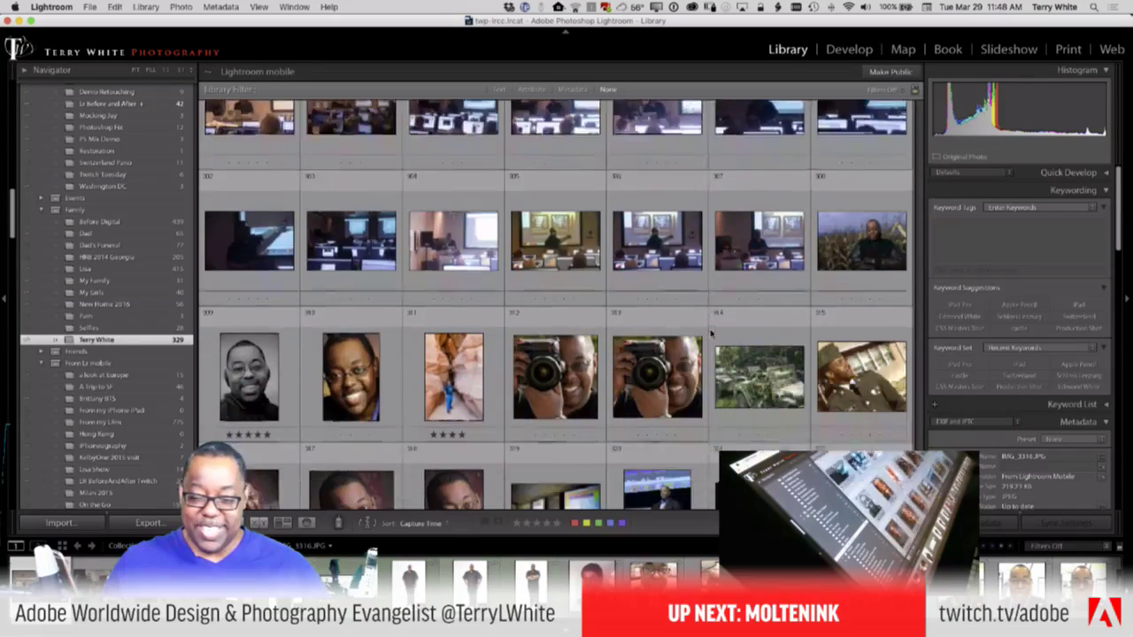
scroll(711, 333, "down", 3)
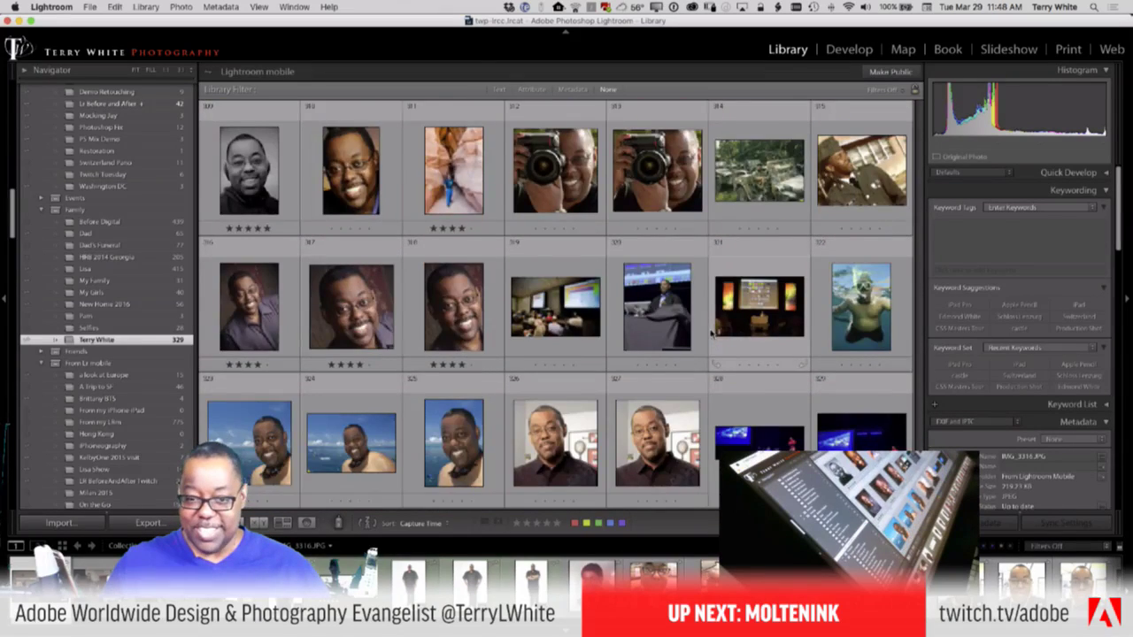
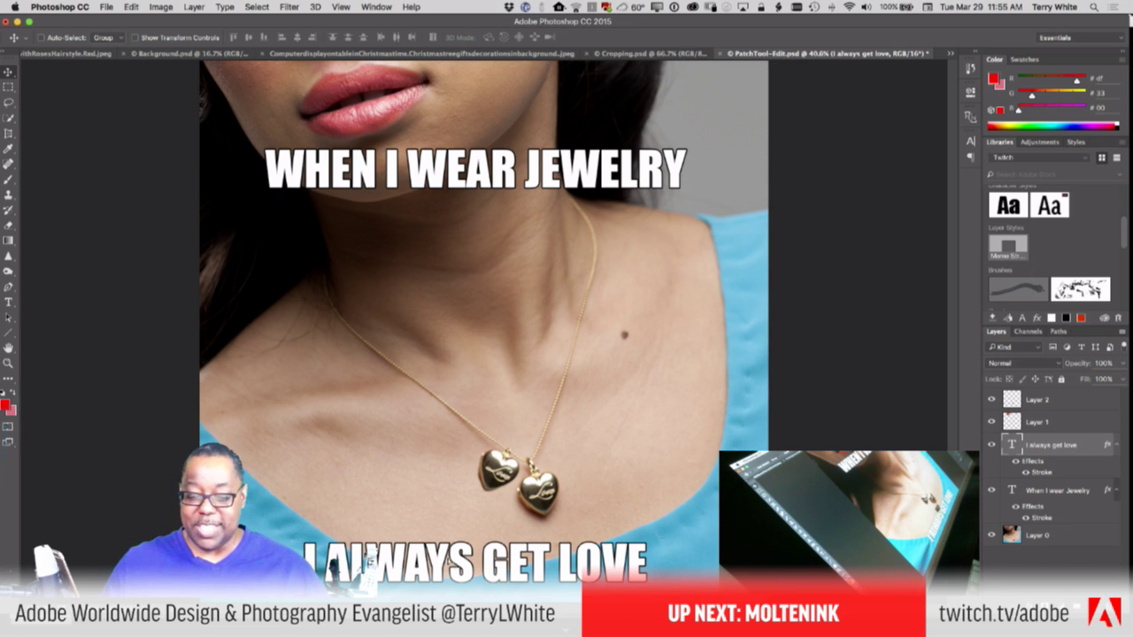
Step: Reposition the caption "I always get love" slightly to the right and higher, just below the heart lockets
left_click_drag(450, 564, 459, 567)
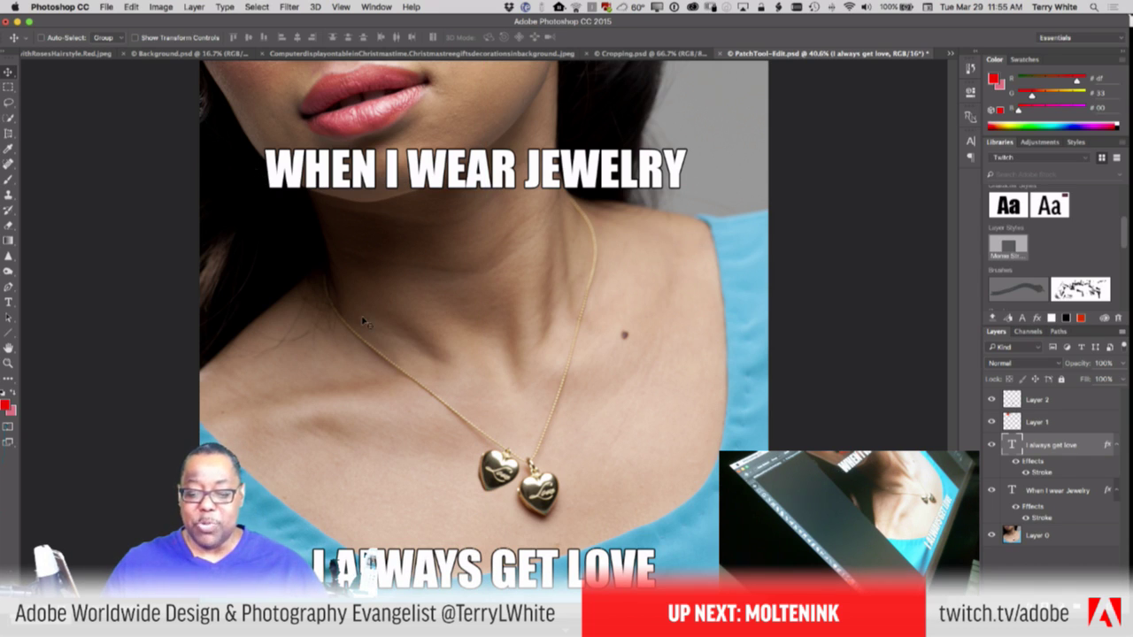
left_click_drag(540, 582, 547, 536)
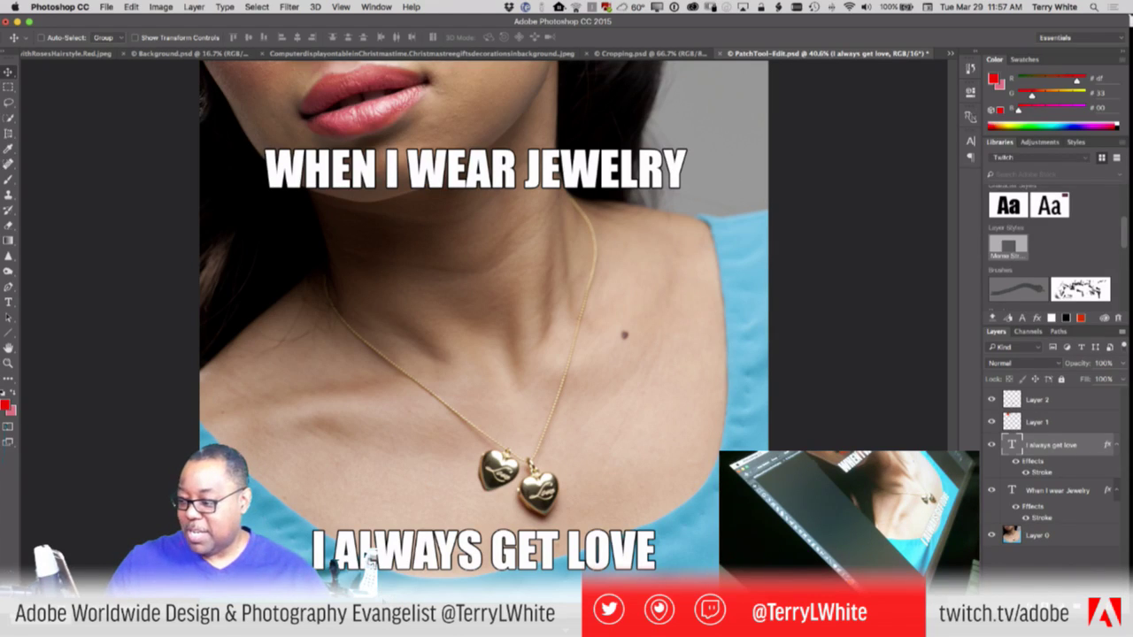
Step: Select Layer 0, activate the Clone Stamp tool and display the Clone Source settings
left_click(1032, 536)
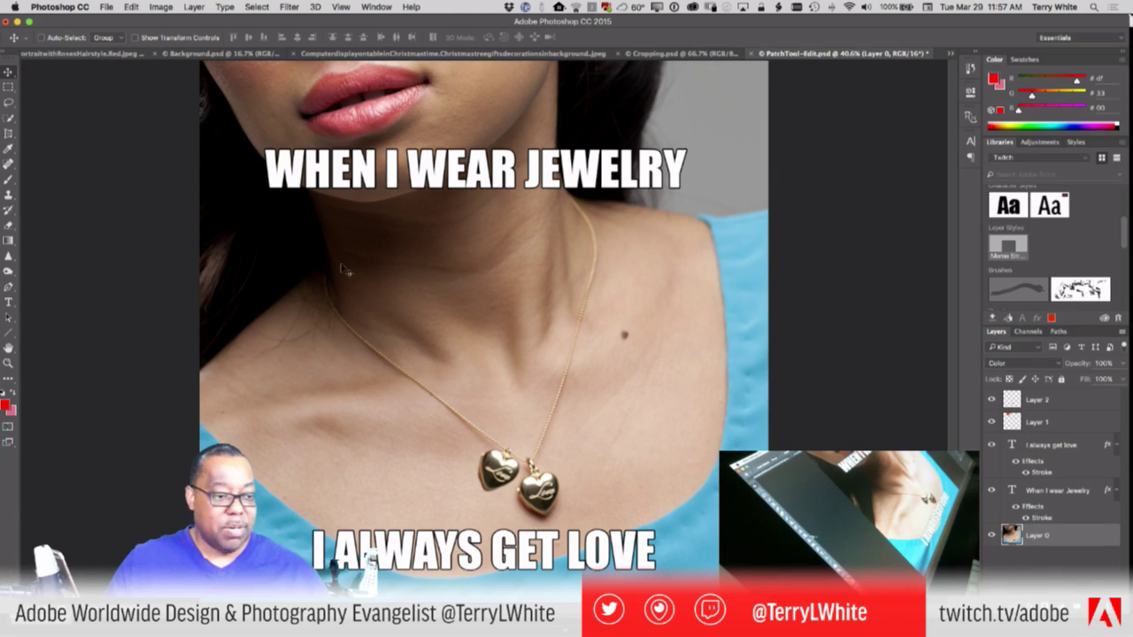
left_click(9, 195)
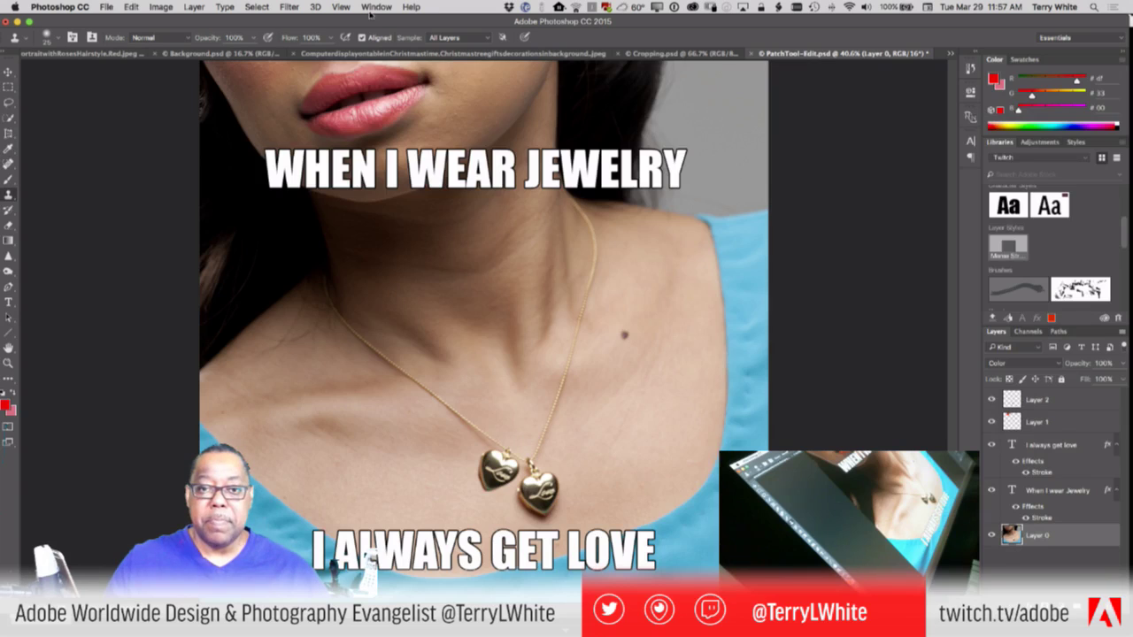
left_click(376, 7)
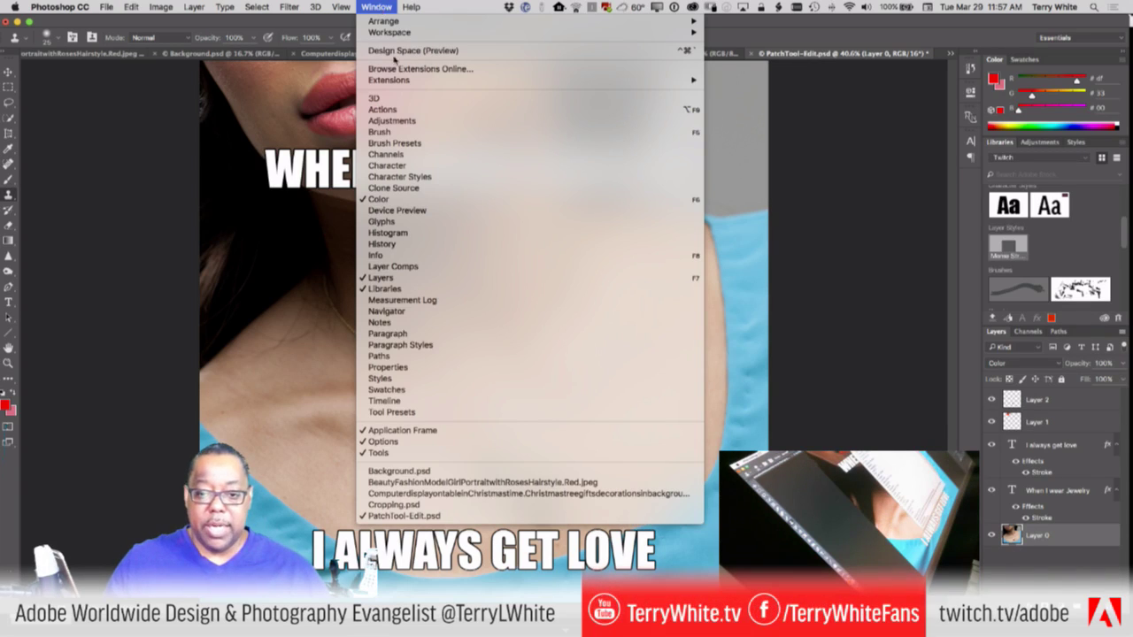
left_click(403, 191)
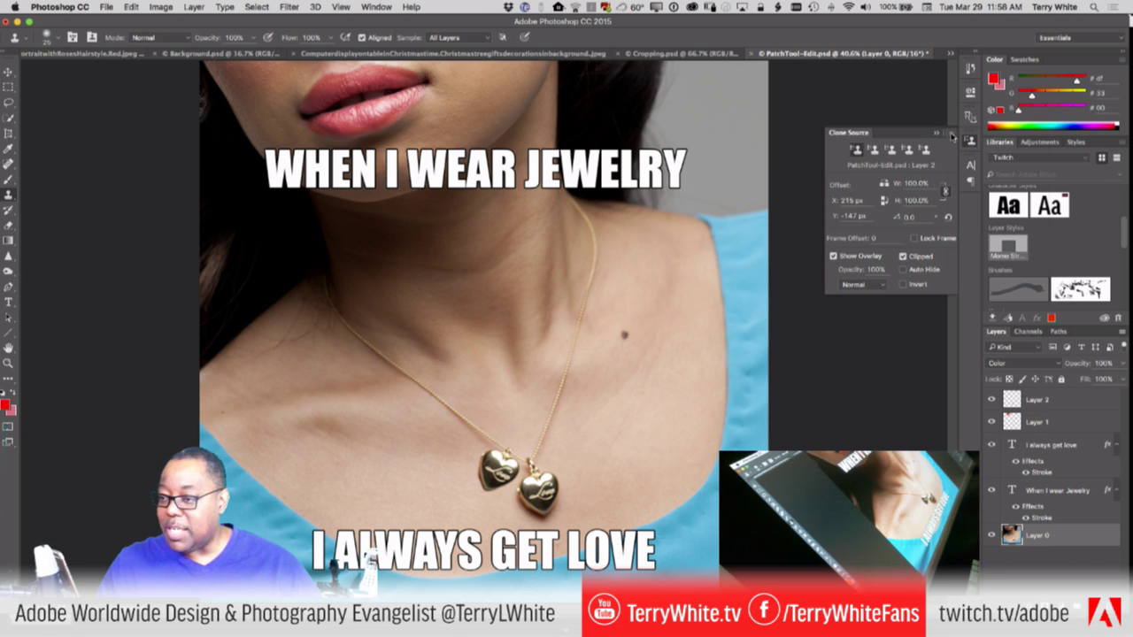
left_click(952, 134)
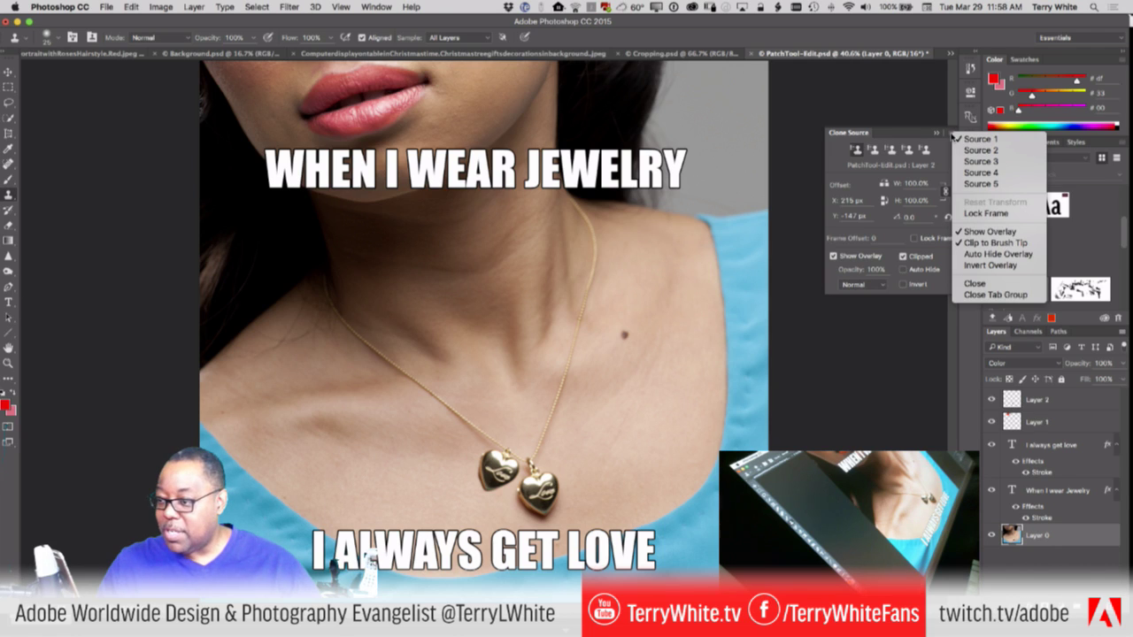
left_click(952, 134)
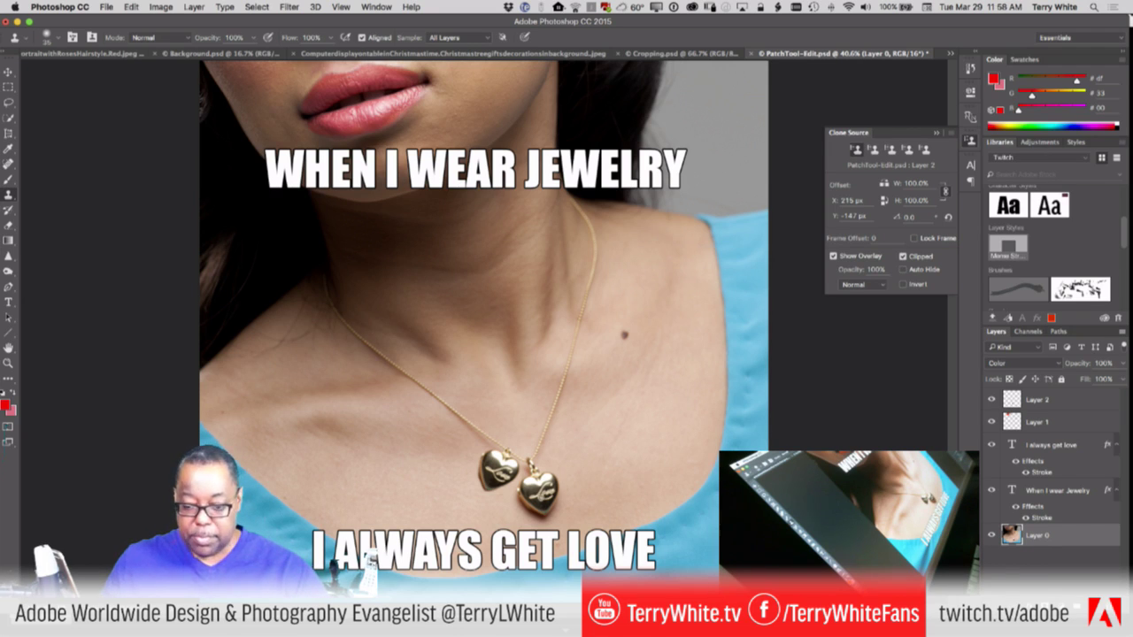
Step: Enlarge the Clone Stamp brush to 200 and sample the lower-right heart locket as the clone source
key("bracketright")
key("bracketright")
key("bracketright")
key("bracketright")
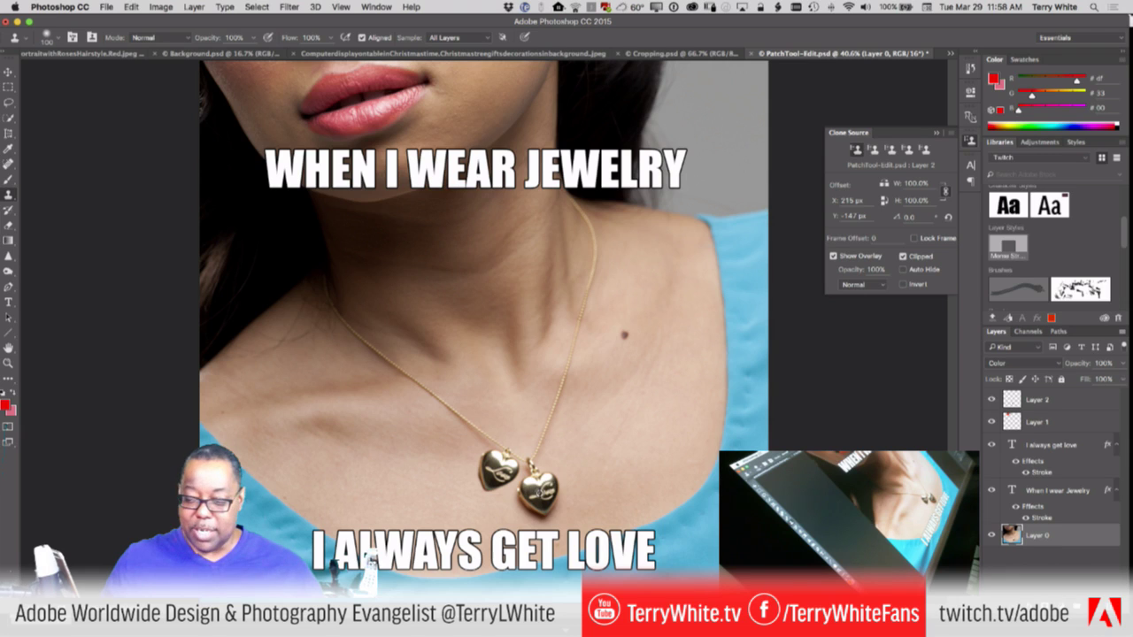
left_click(541, 495, "alt")
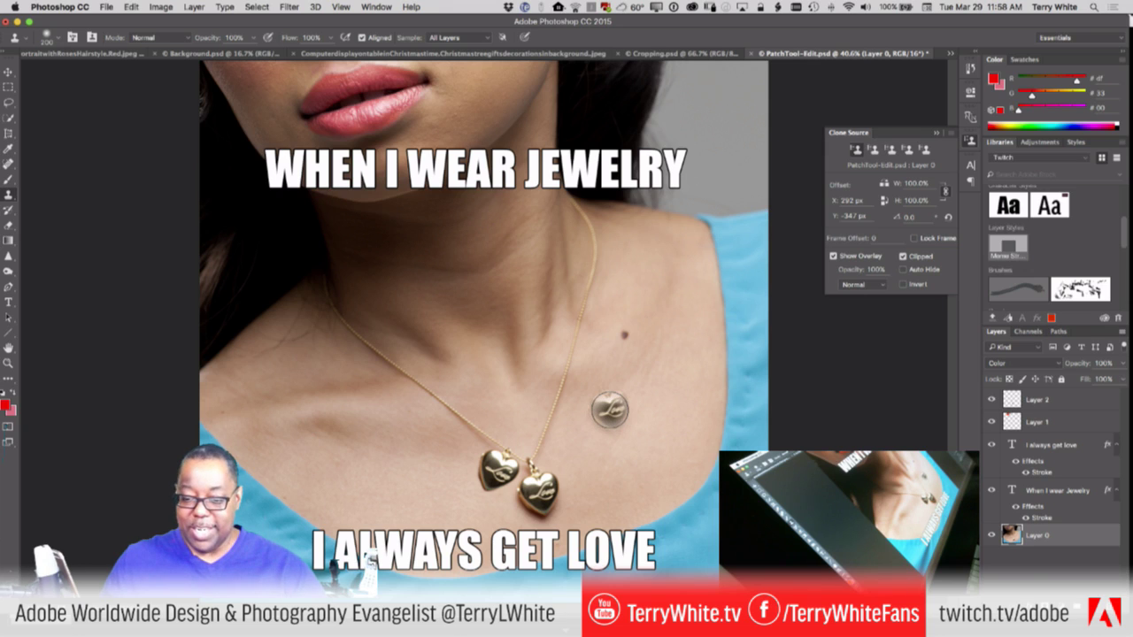
Step: Preview the sampled locket over the bare skin beside the necklace and turn off the clone source's Show Overlay option
left_click_drag(607, 403, 611, 422)
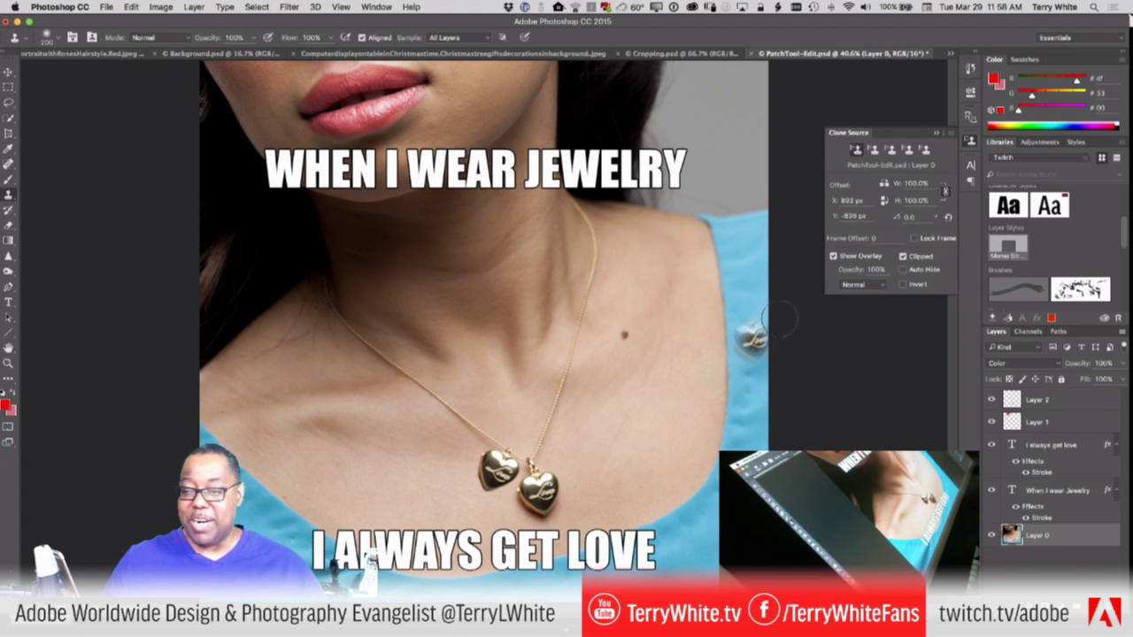
left_click(831, 256)
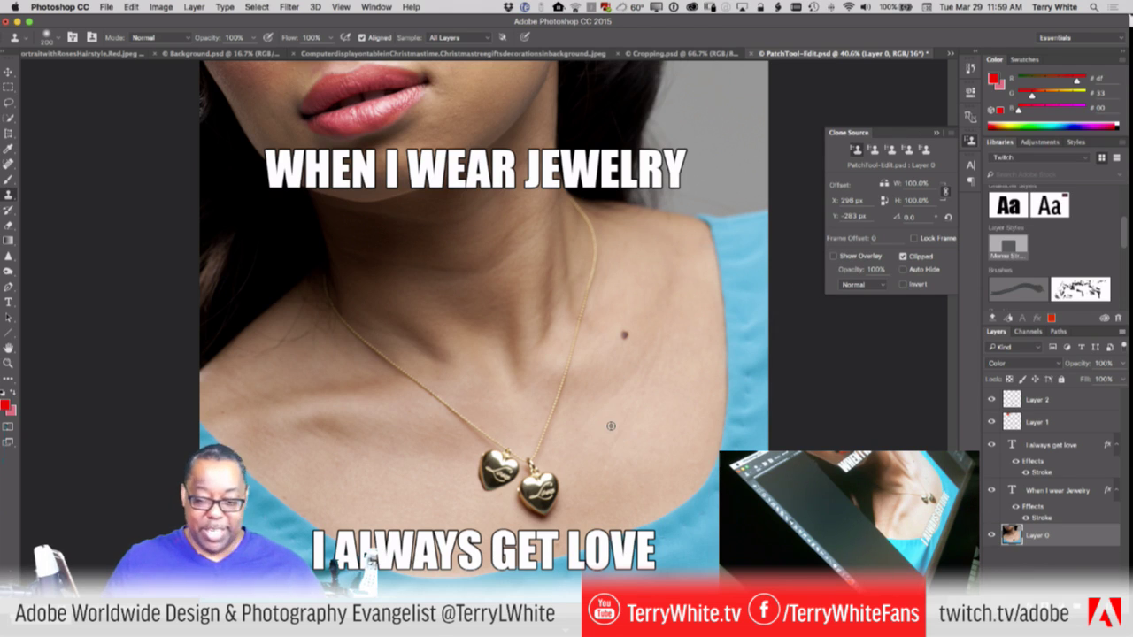
Step: Resample the lower-right locket and clone one copy beside the necklace and another near the dress strap with Aligned on
left_click(612, 424, "alt")
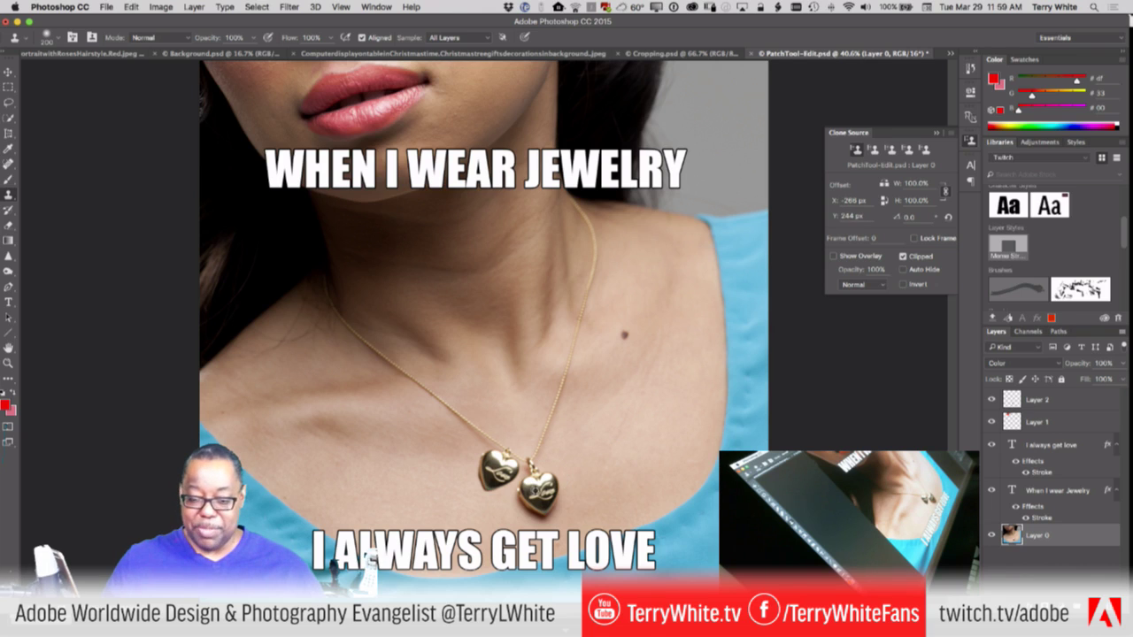
left_click_drag(611, 413, 623, 426)
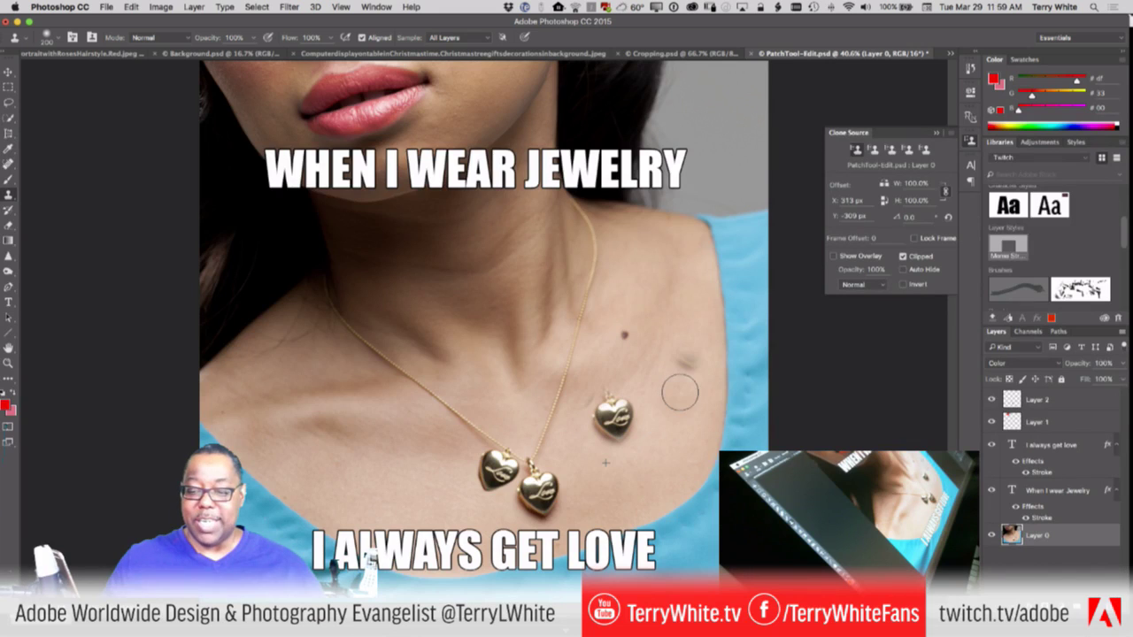
left_click_drag(680, 380, 693, 340)
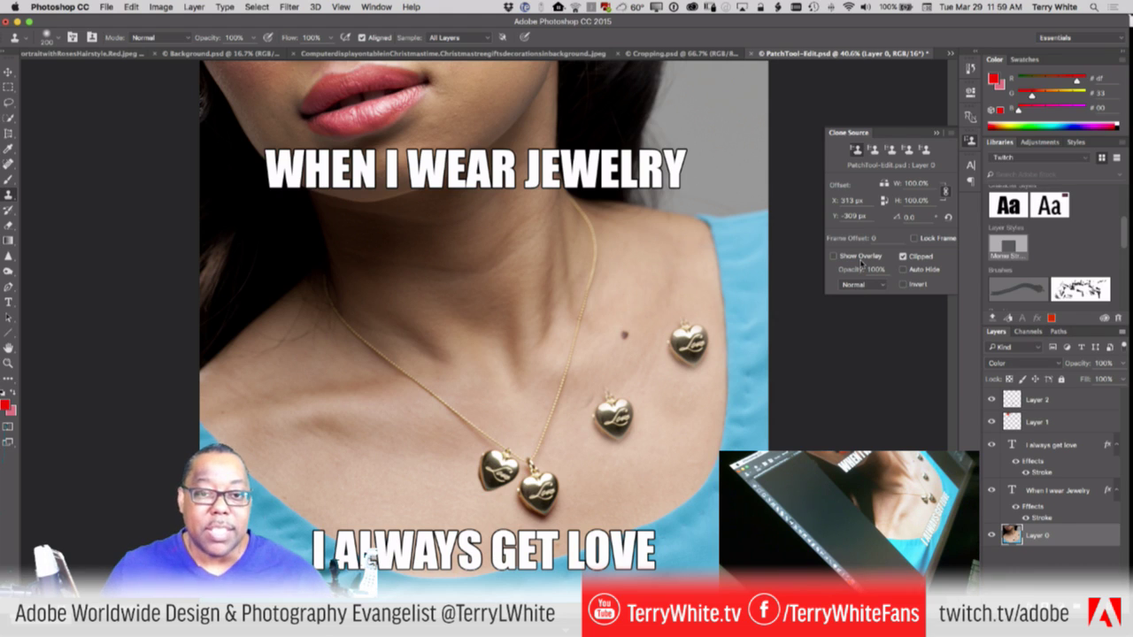
Step: Turn off Aligned and clone the same locket onto the skin on either side of the two original lockets
left_click(363, 38)
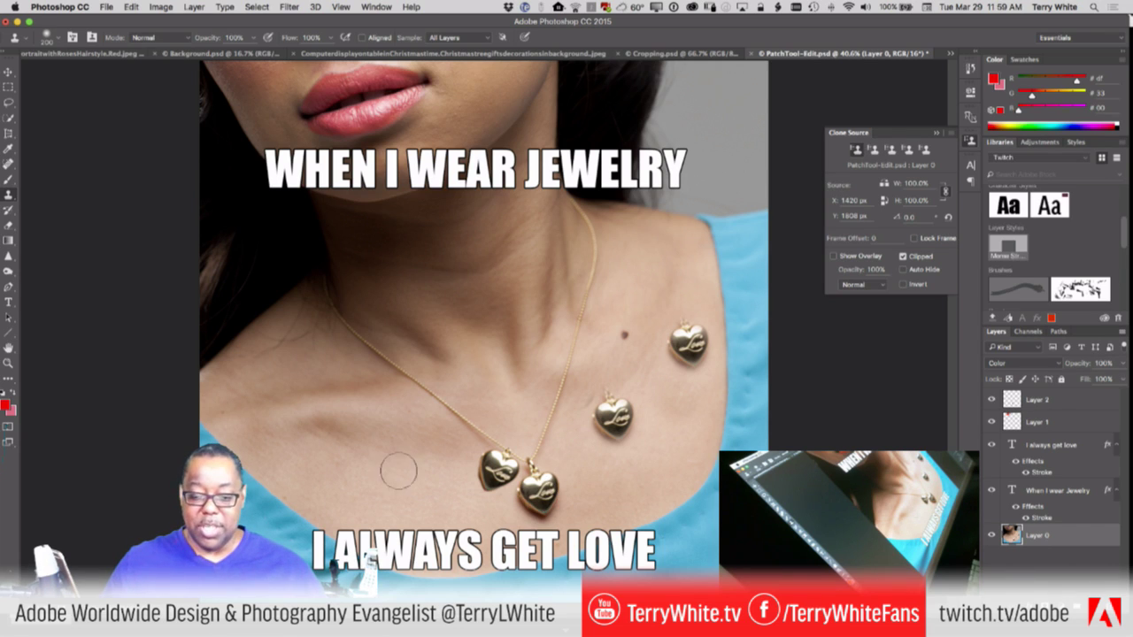
left_click_drag(405, 456, 407, 462)
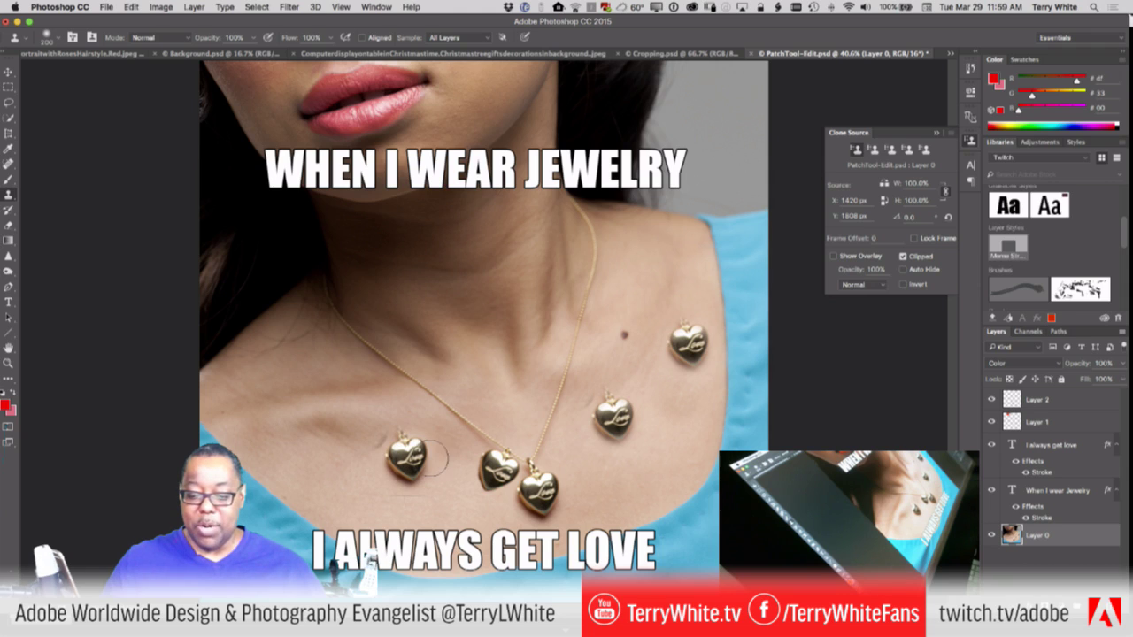
left_click_drag(640, 473, 650, 475)
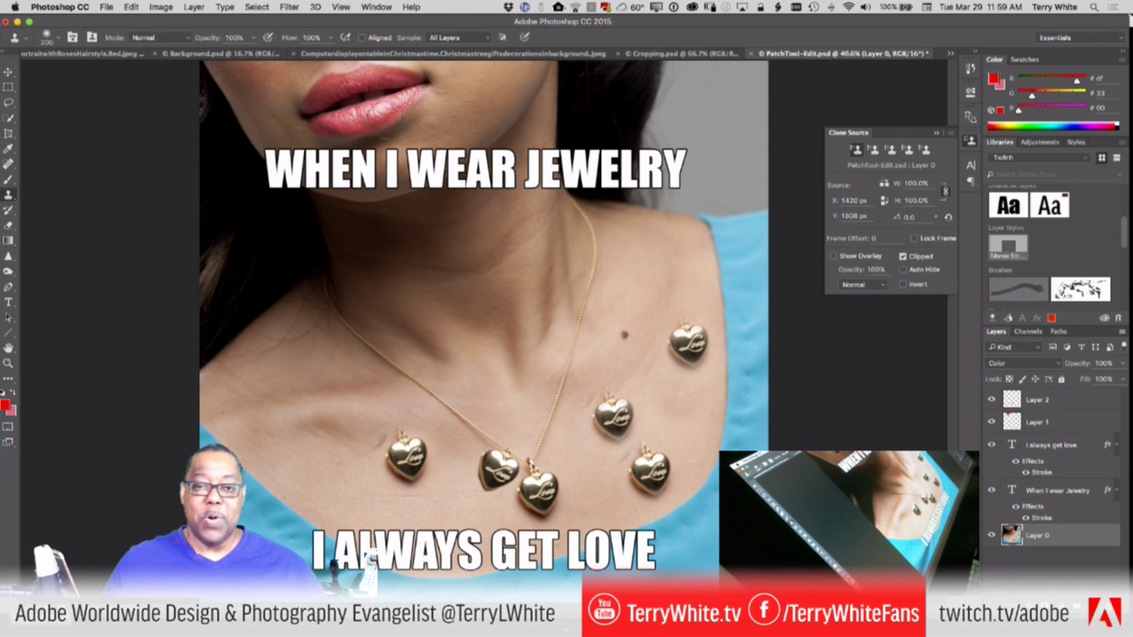
Step: Turn Aligned back on and undo all the cloned lockets on the chest
left_click(362, 38)
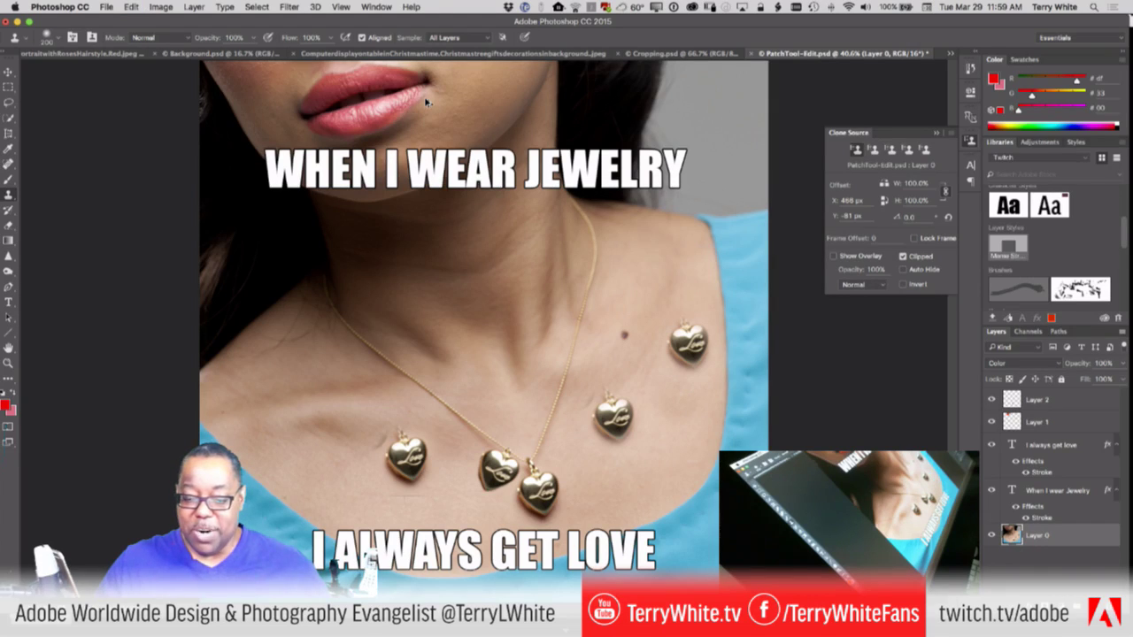
key("alt+super+z")
key("alt+super+z")
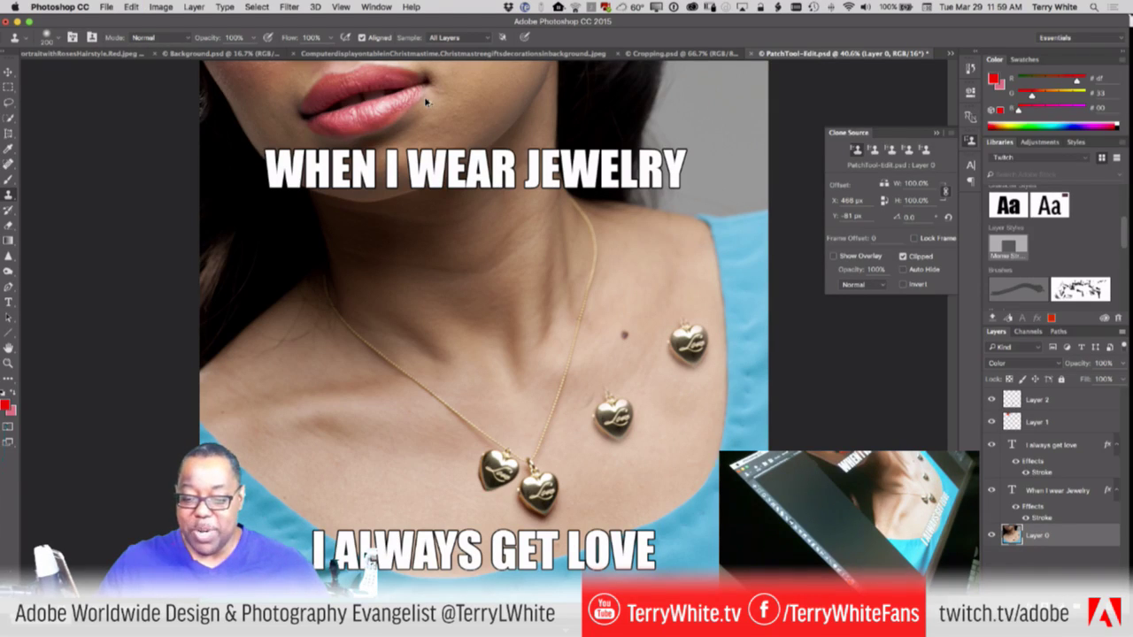
key("alt+super+z")
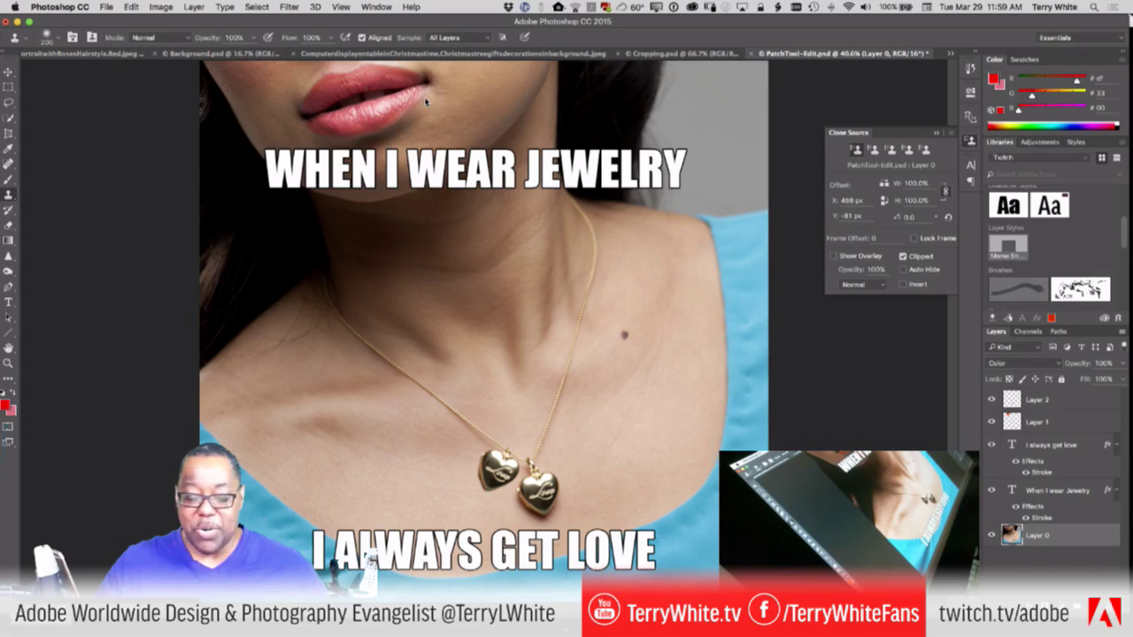